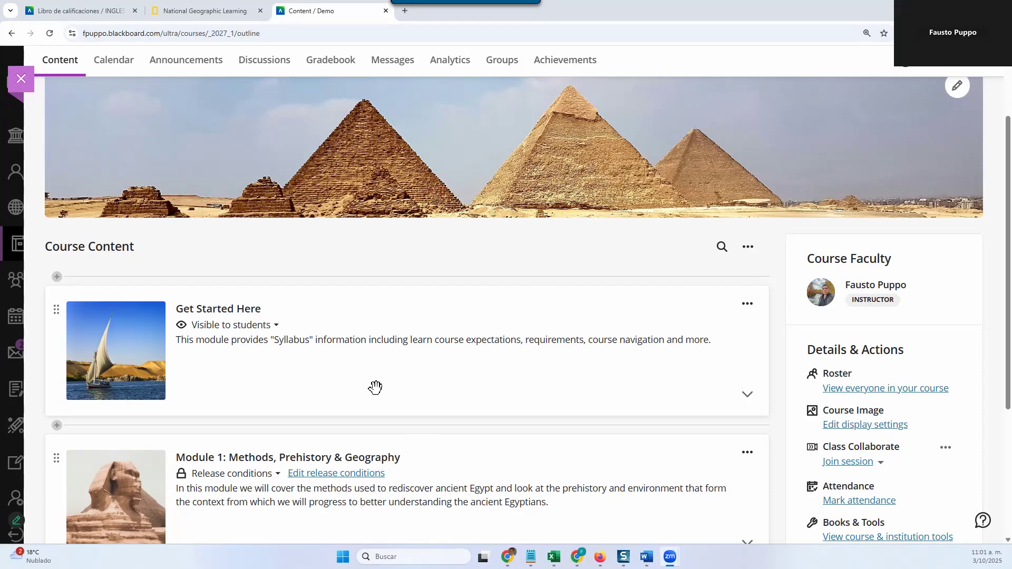
Step: Close the Demo_FP_New course and open the Institution Page
scroll(250, 149, up, 2)
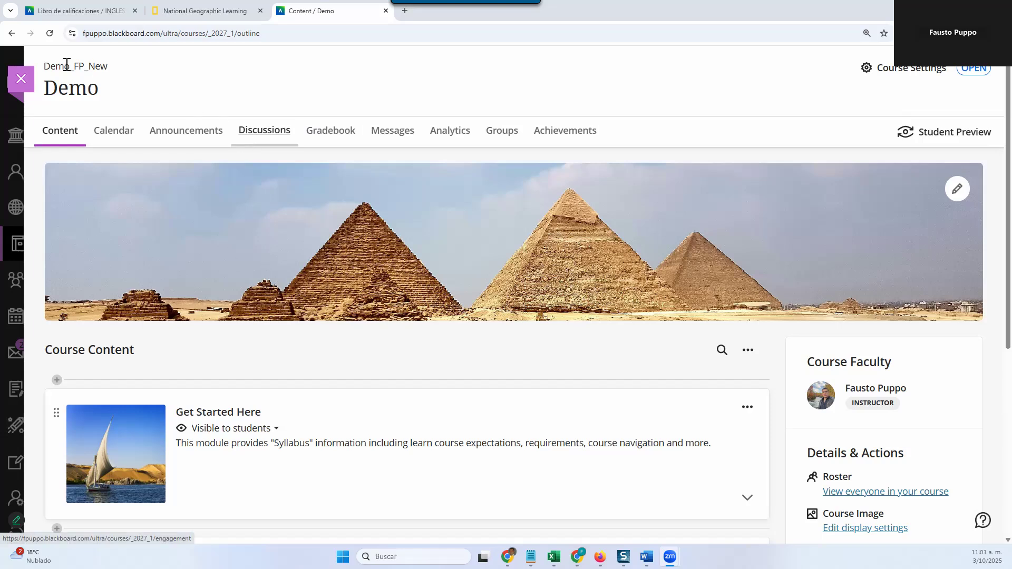
click(27, 89)
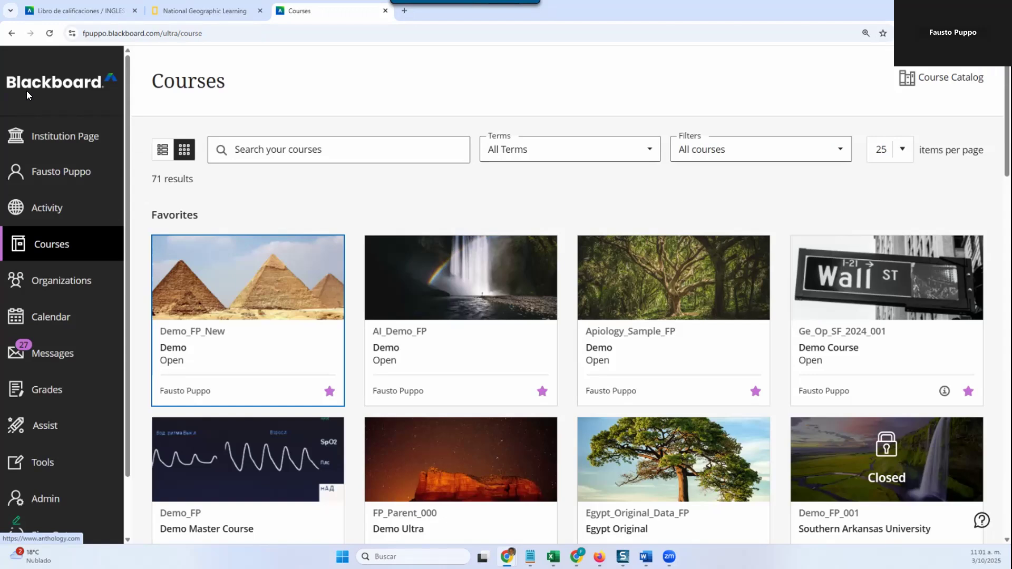
click(56, 138)
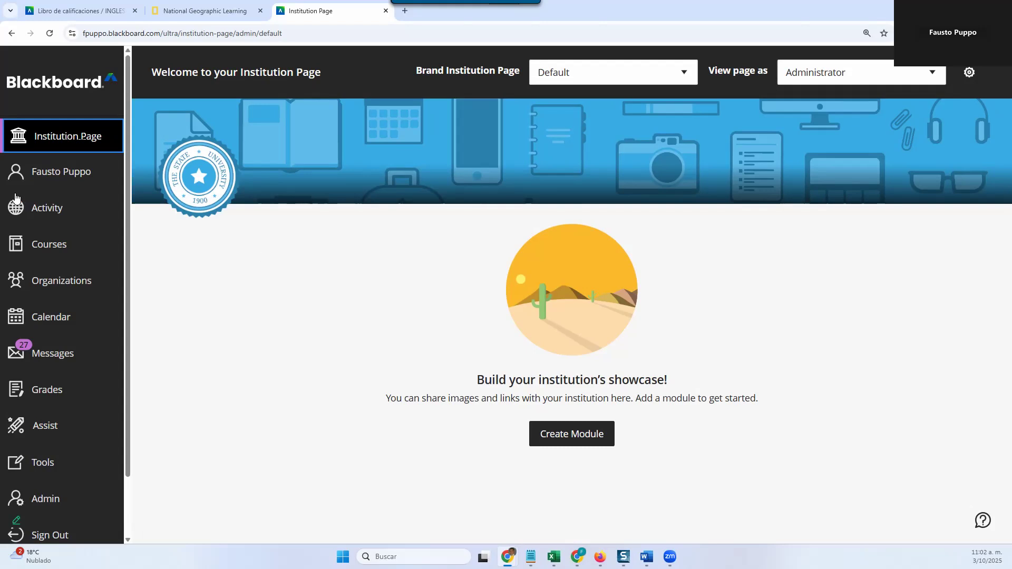
Step: Open the Activity page and review the activity stream's entries from Today through Recent
click(62, 214)
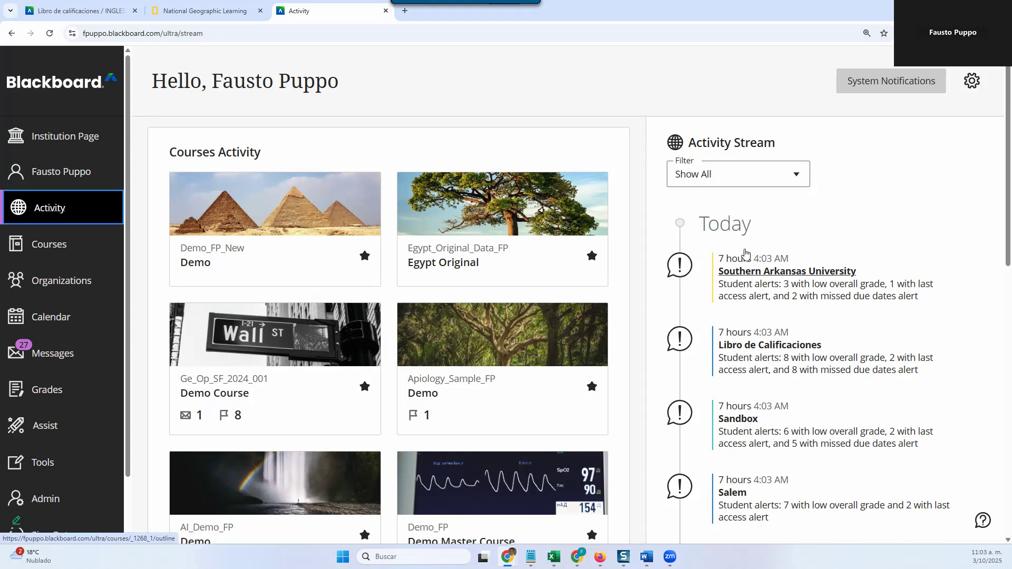
scroll(744, 254, down, 12)
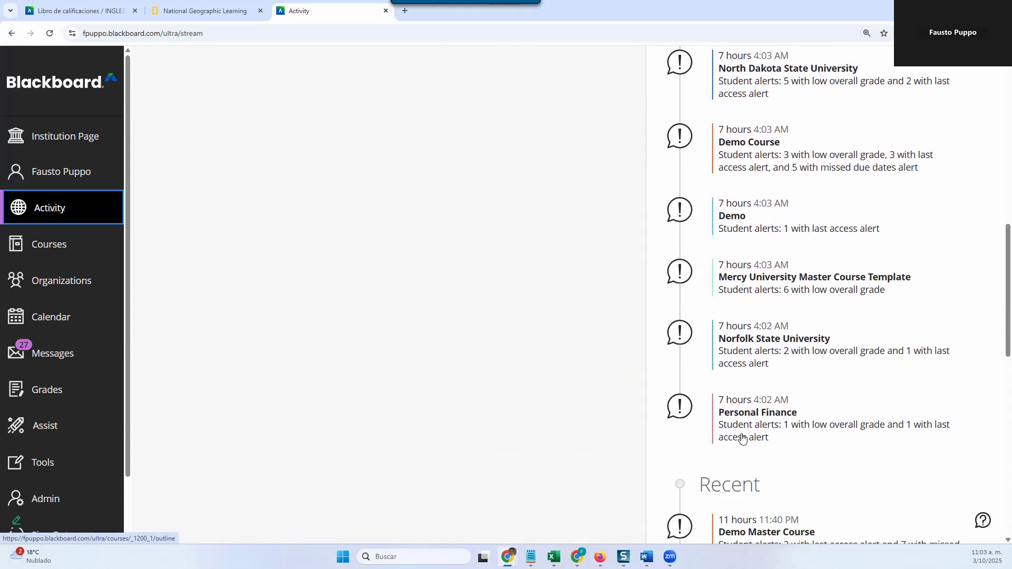
scroll(751, 390, down, 2)
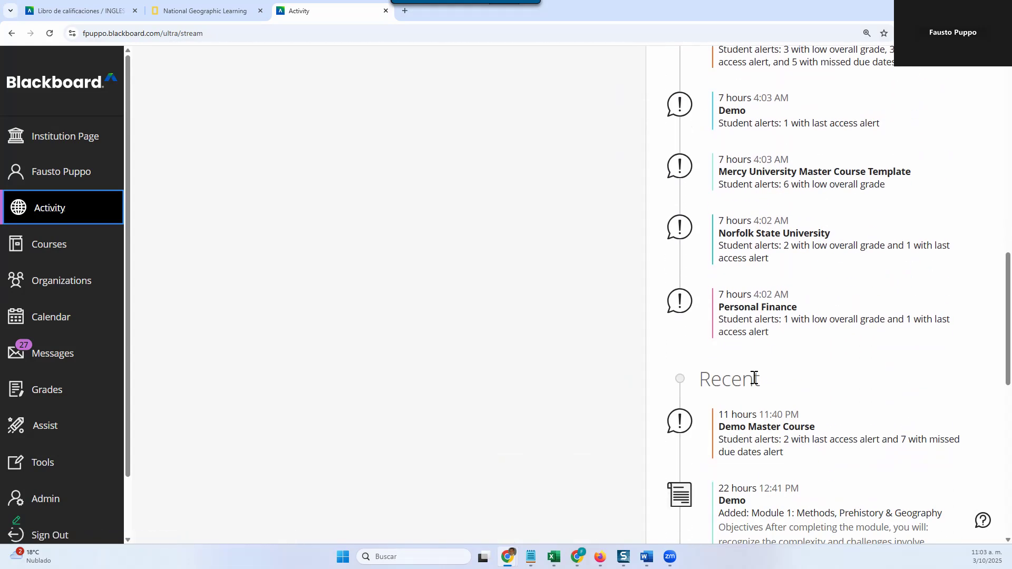
scroll(754, 377, up, 14)
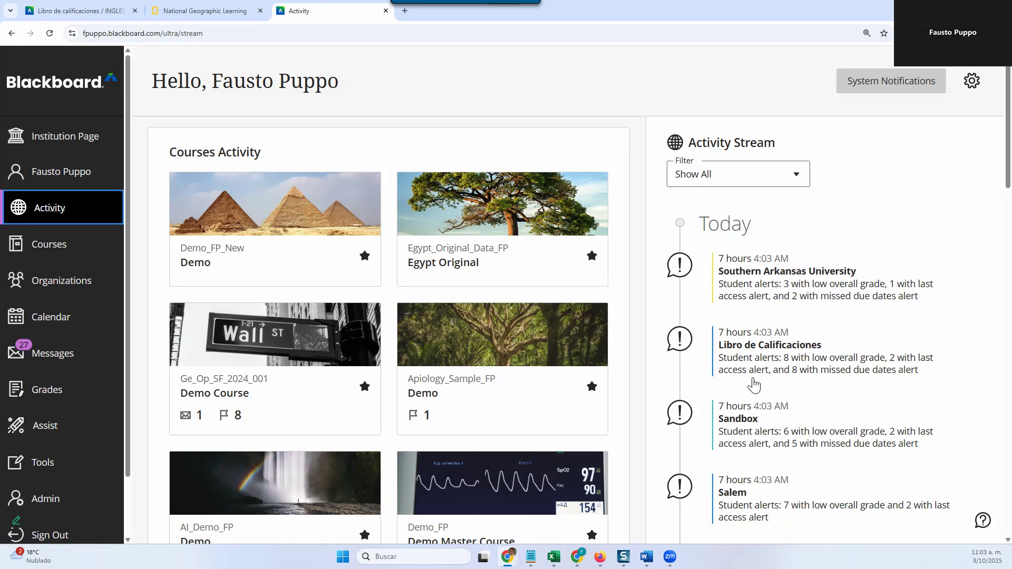
Step: Open the activity stream's notification settings and review the Student alerts and Discussion activity options
click(978, 90)
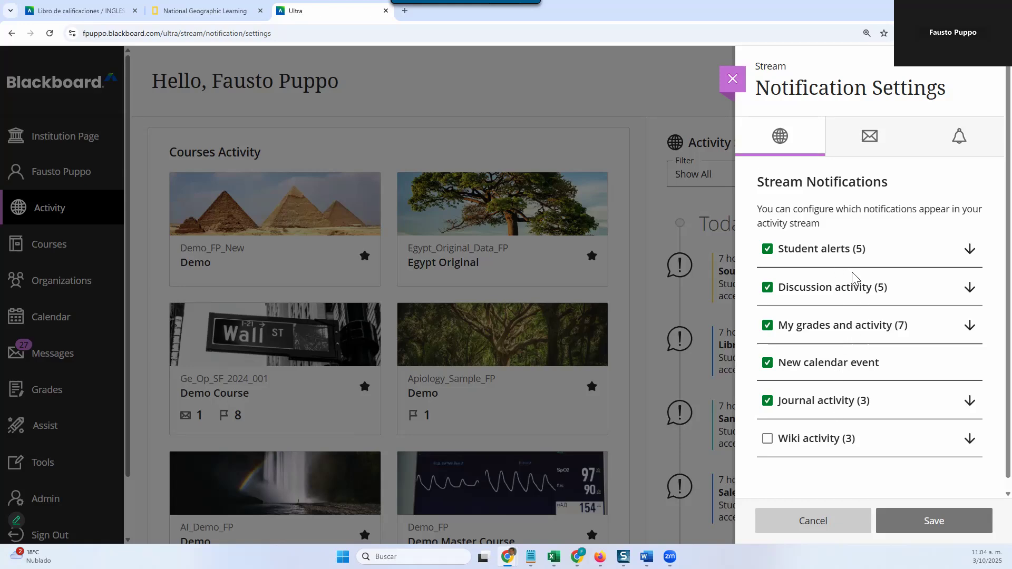
click(969, 248)
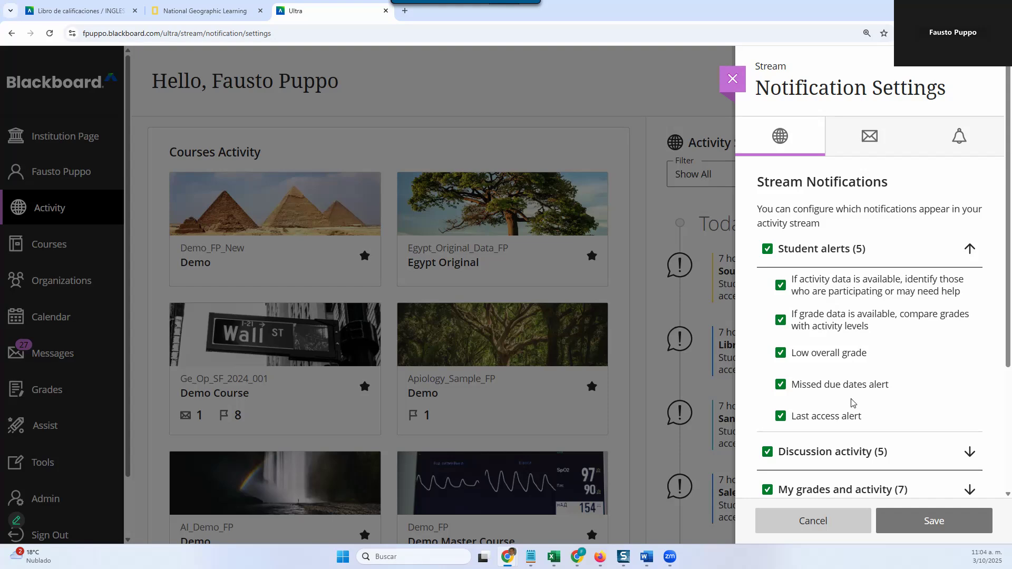
scroll(909, 354, down, 2)
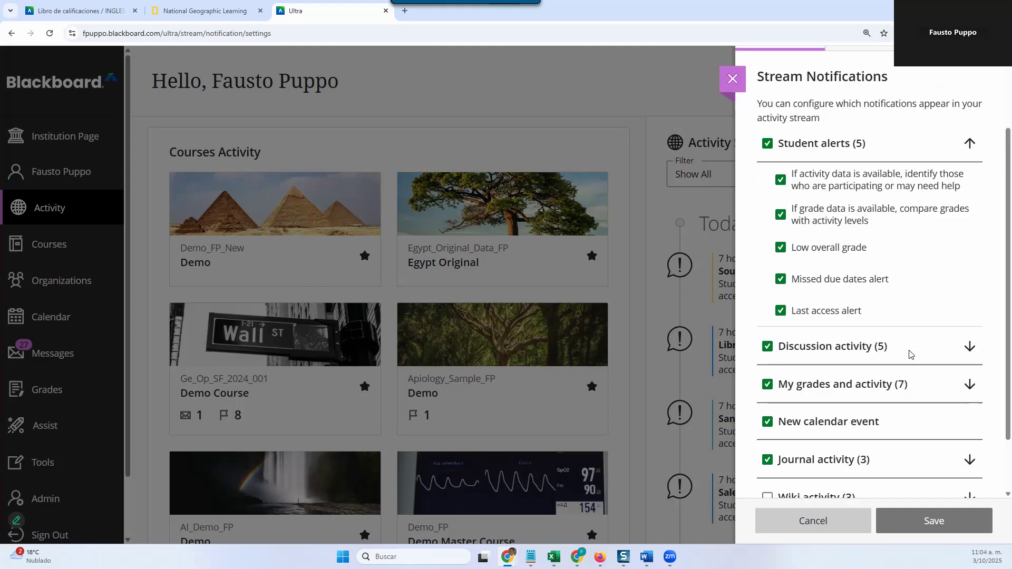
click(952, 352)
scroll(915, 304, down, 2)
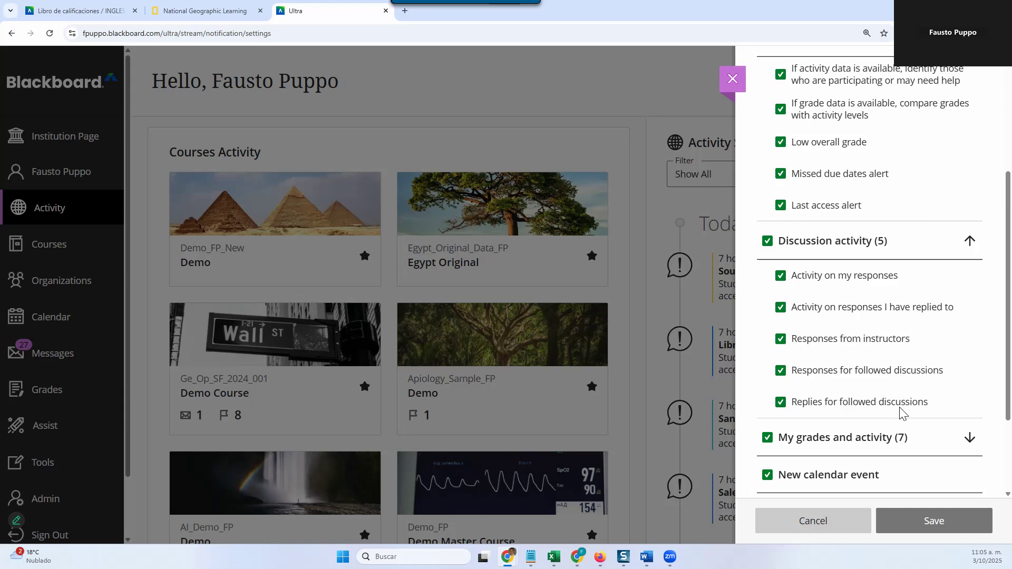
click(970, 241)
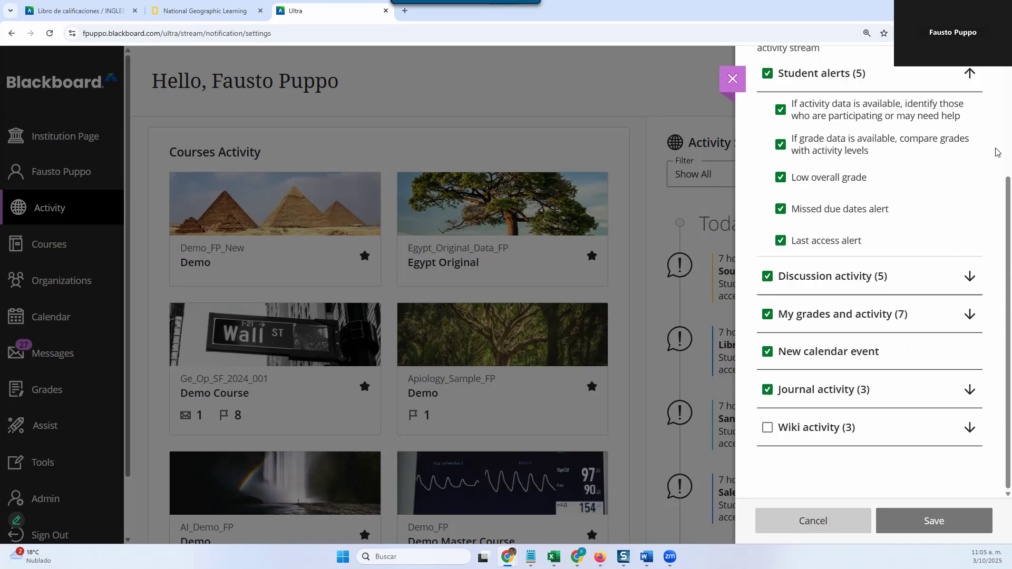
click(970, 77)
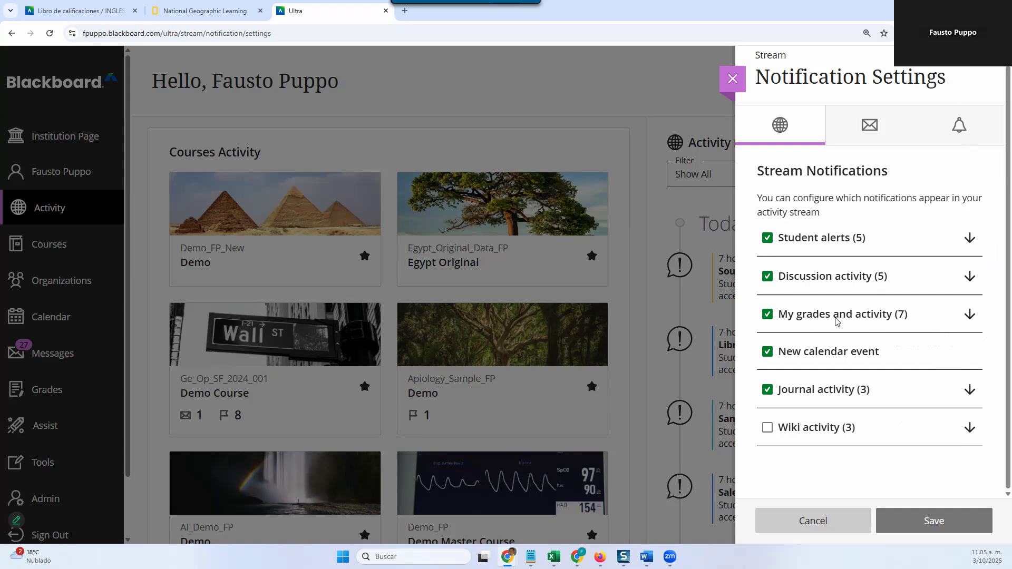
Step: Review the individual stream notification options under My grades and activity and Journal activity
click(970, 316)
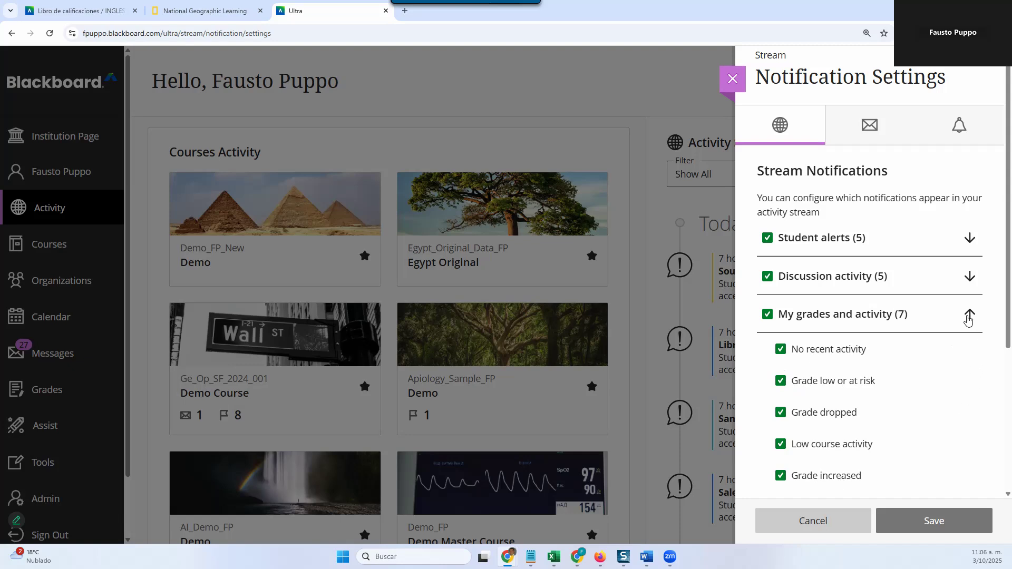
click(957, 327)
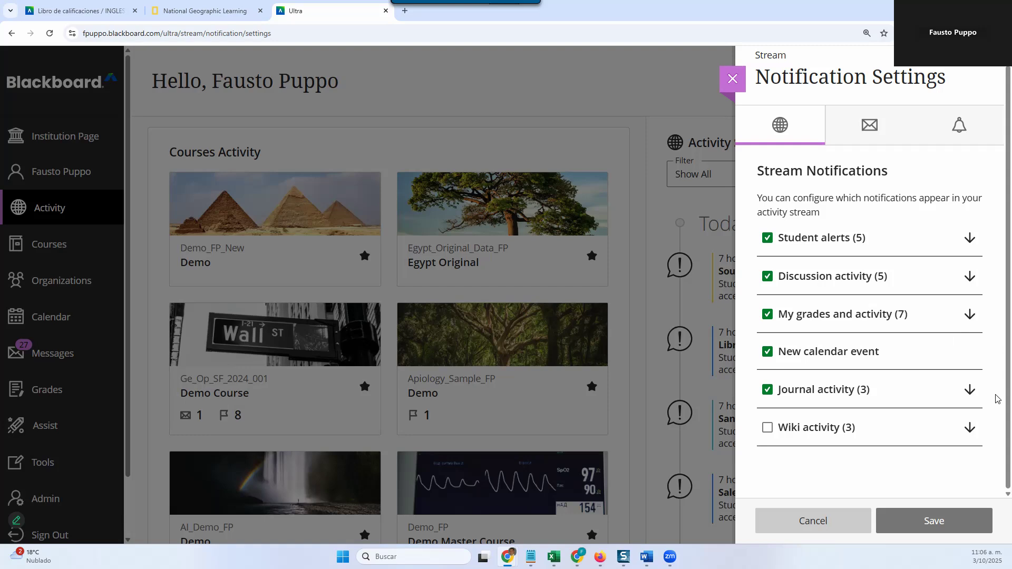
click(970, 390)
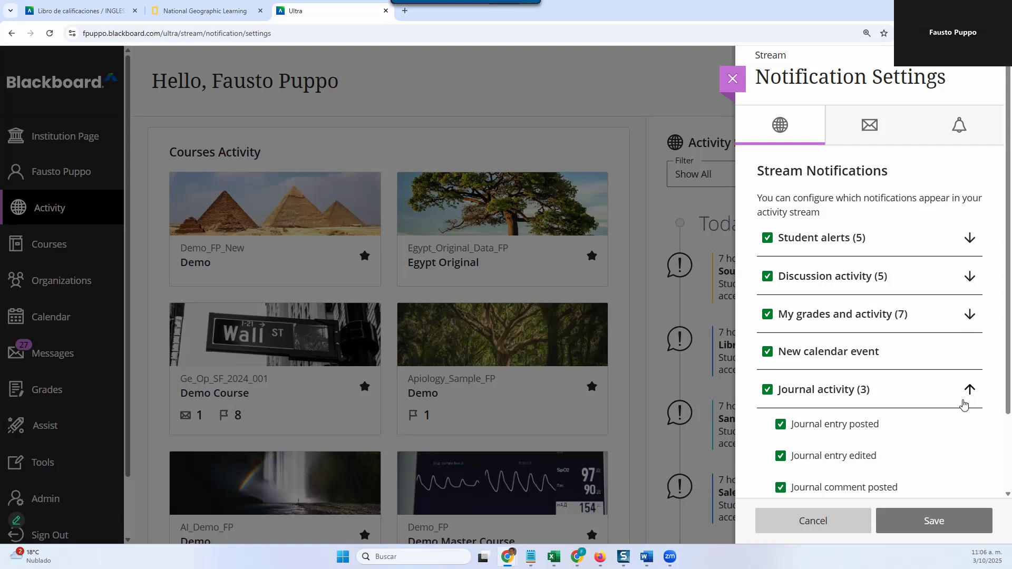
scroll(941, 390, down, 1)
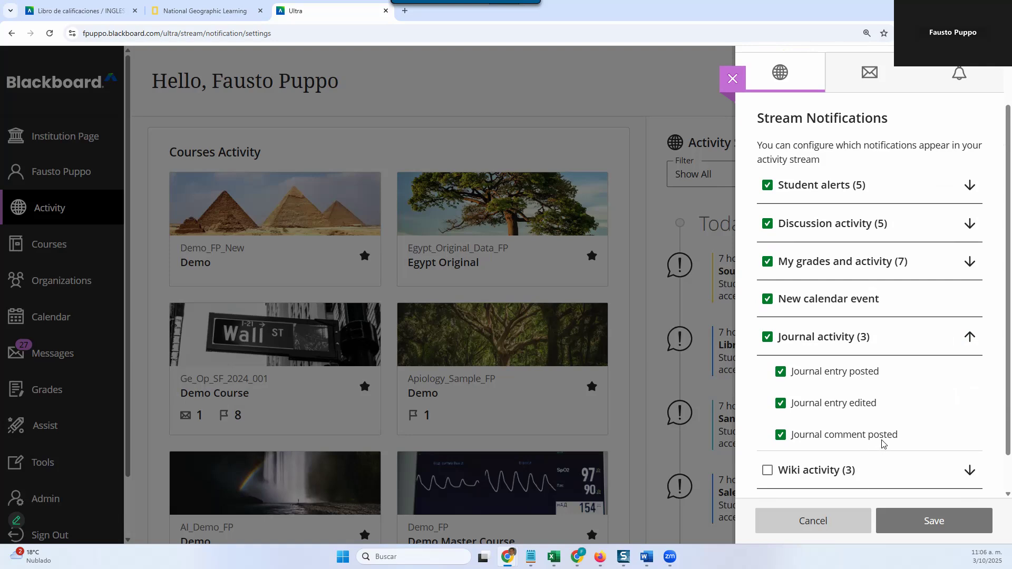
click(970, 337)
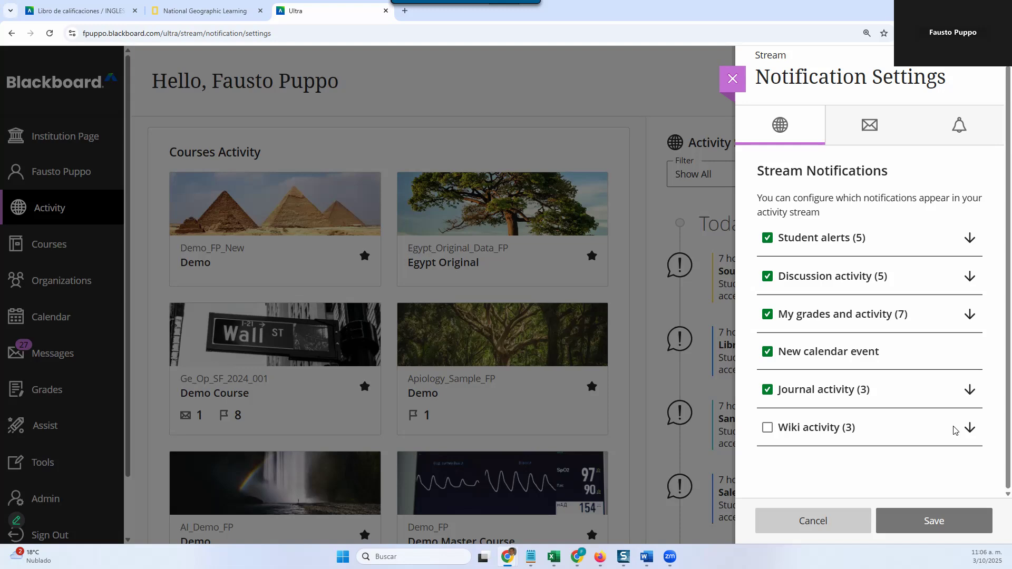
Step: Examine the email notification settings, including the delivery frequency and the full list of activities
click(856, 142)
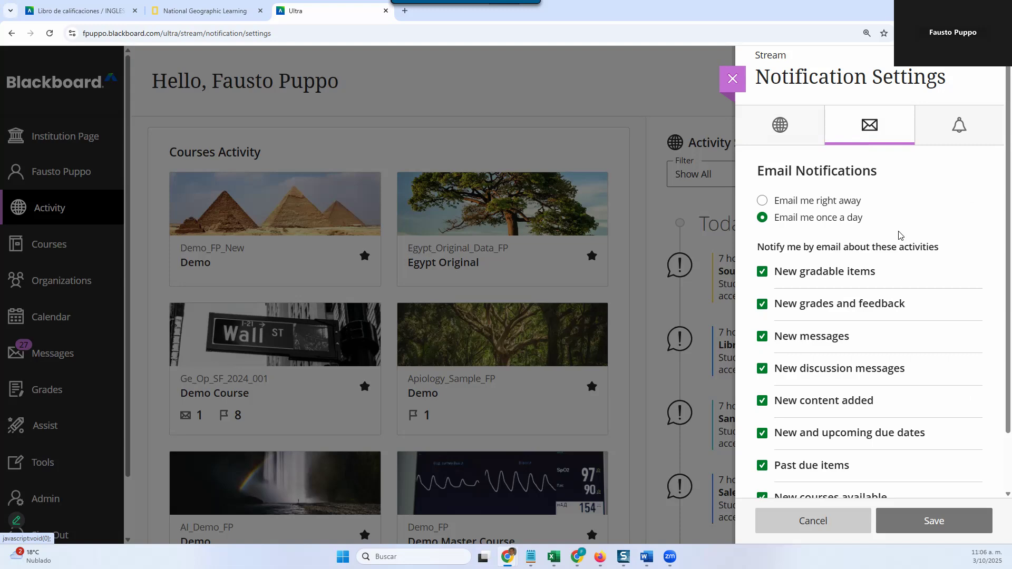
scroll(843, 278, down, 2)
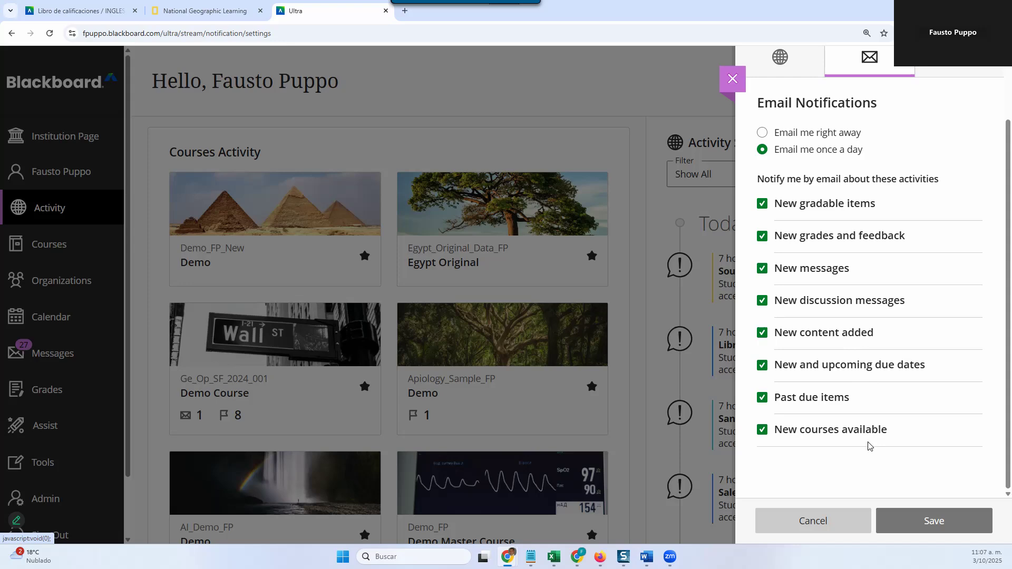
scroll(854, 369, up, 1)
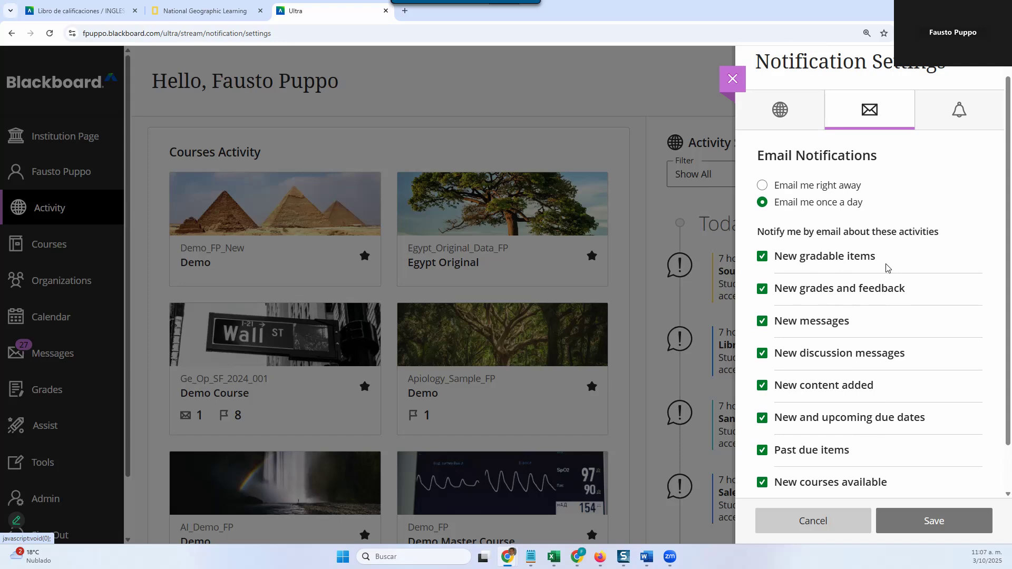
scroll(886, 267, down, 1)
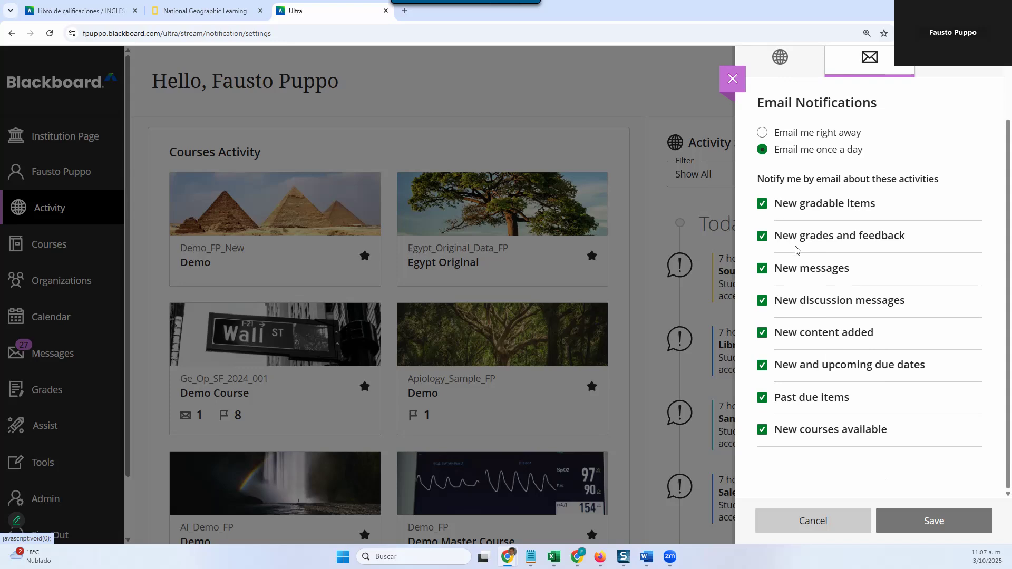
scroll(799, 251, up, 2)
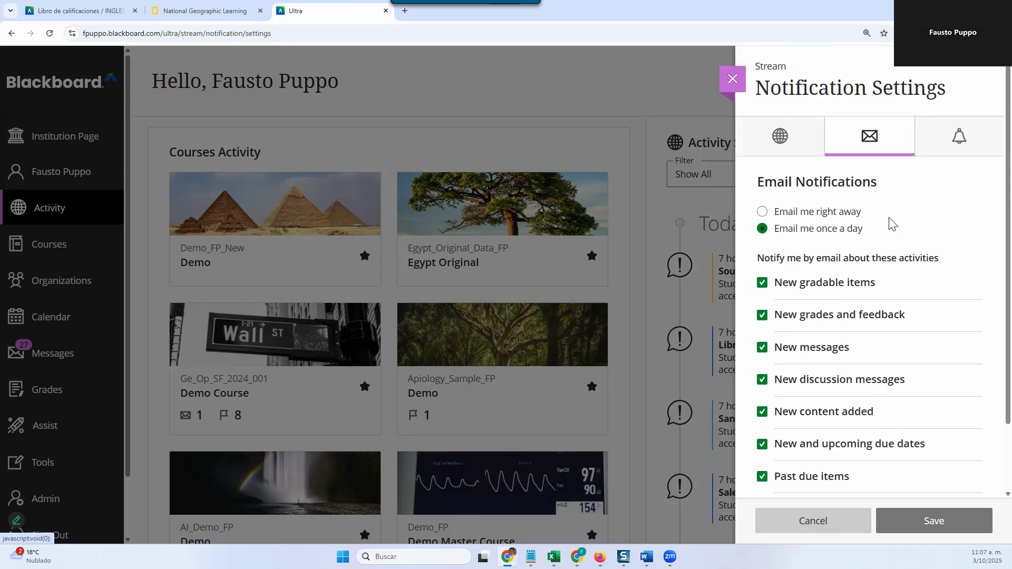
Step: Set the push notifications' advance due date reminder to 3 days and save the notification settings
click(956, 143)
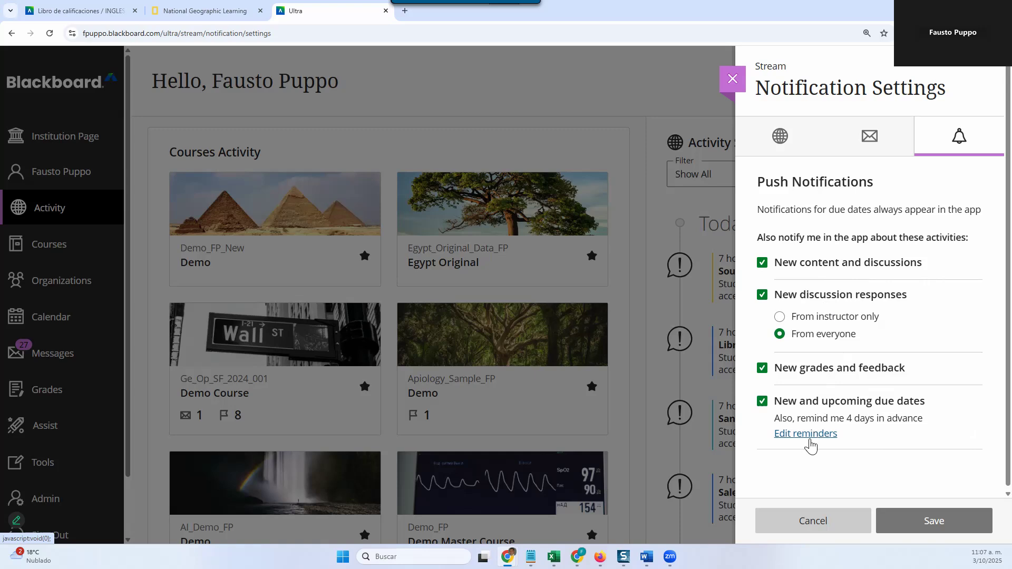
click(809, 441)
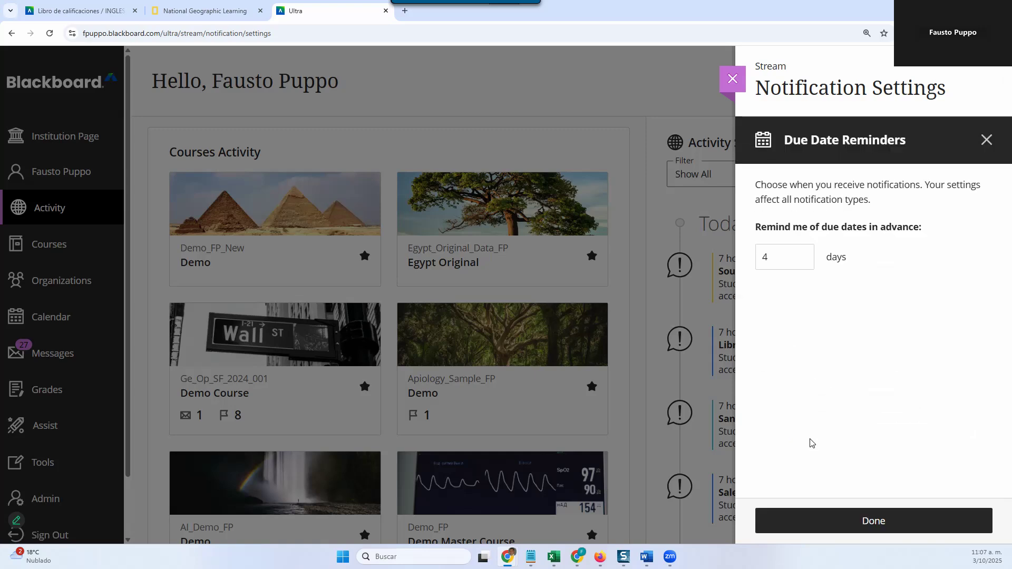
double_click(779, 264)
text(3)
click(784, 340)
click(861, 524)
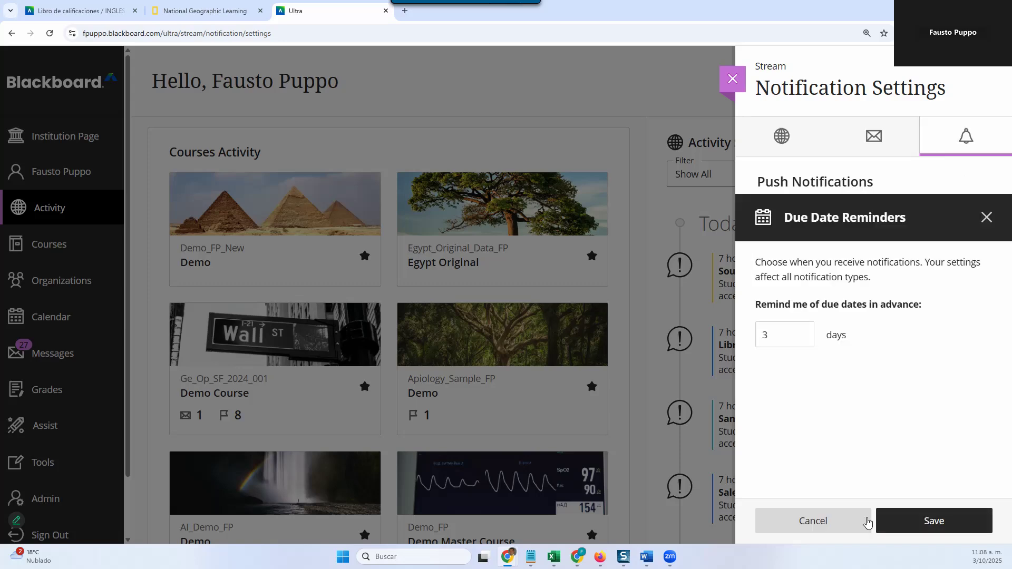
click(896, 522)
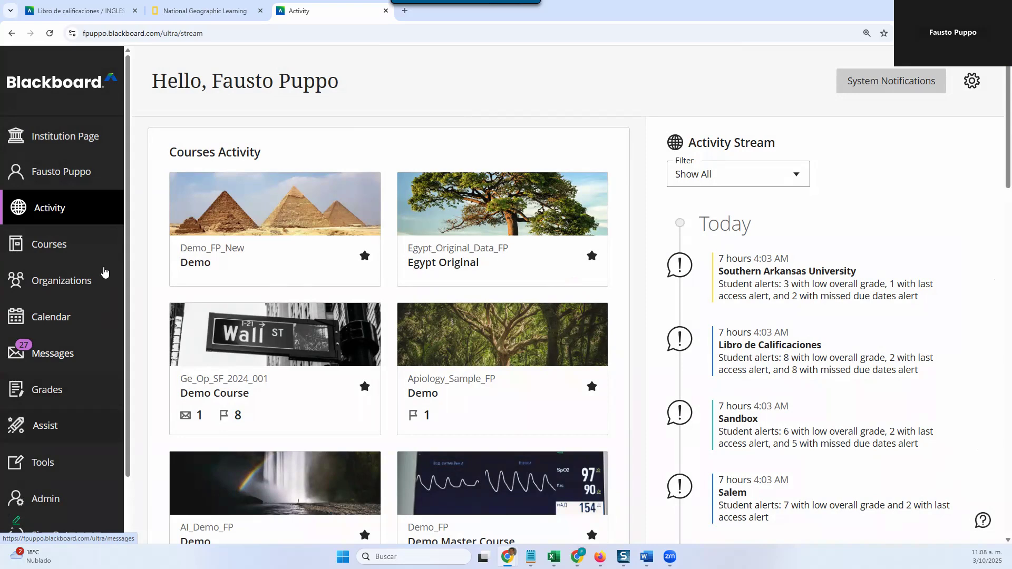
Step: View the messages overview for all courses and reopen the Demo_FP_New course
click(44, 358)
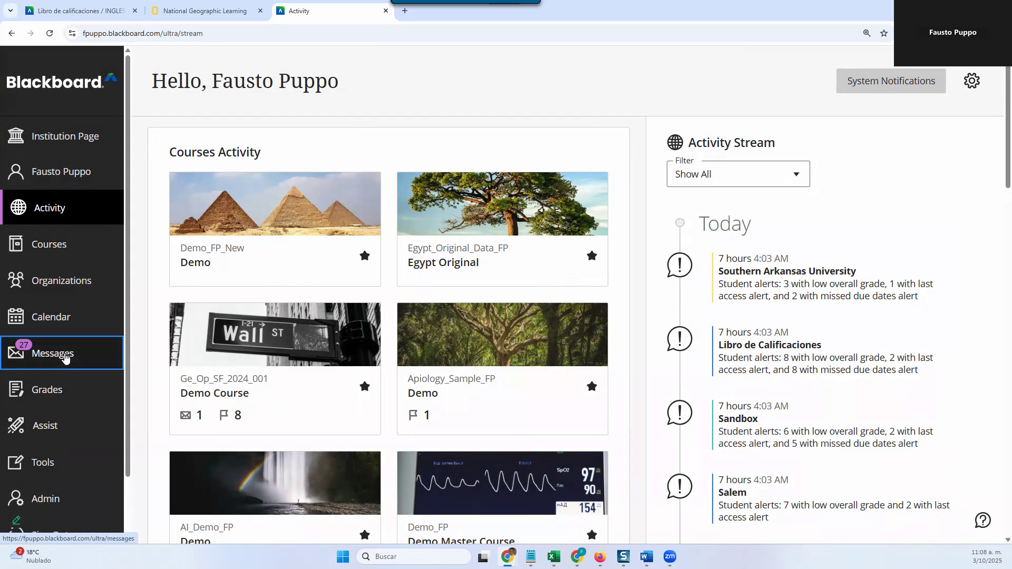
click(66, 357)
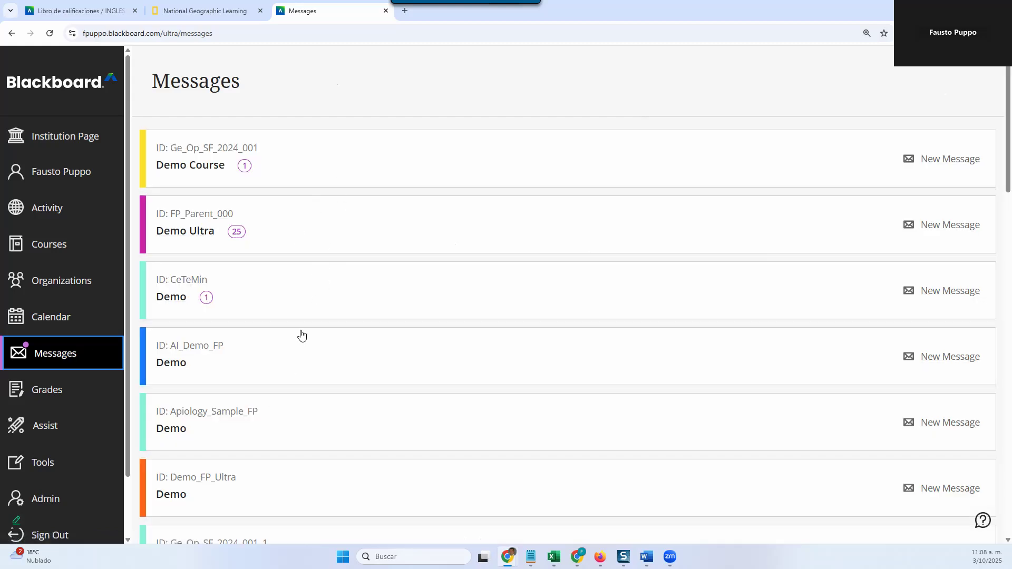
click(57, 250)
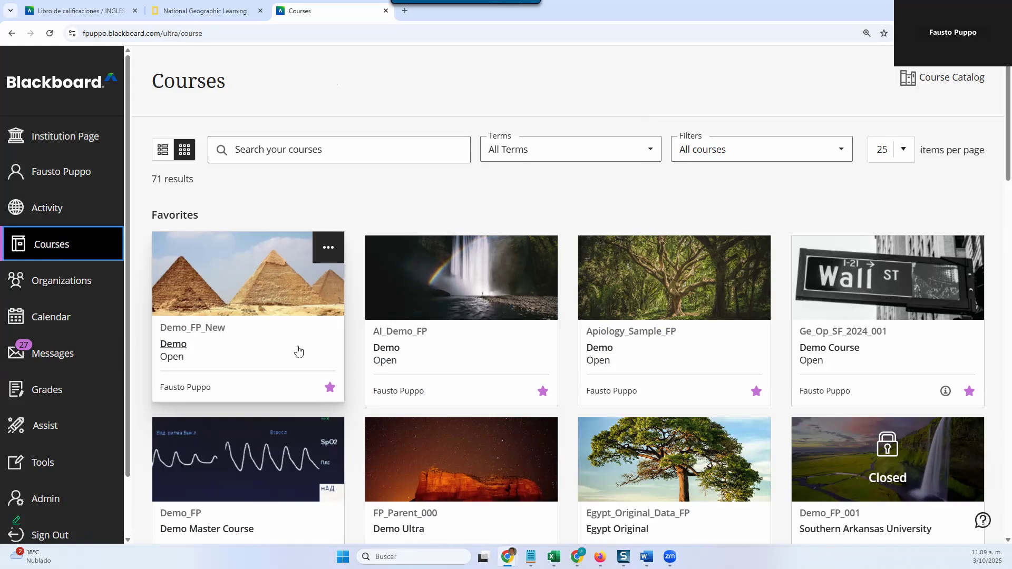
click(298, 348)
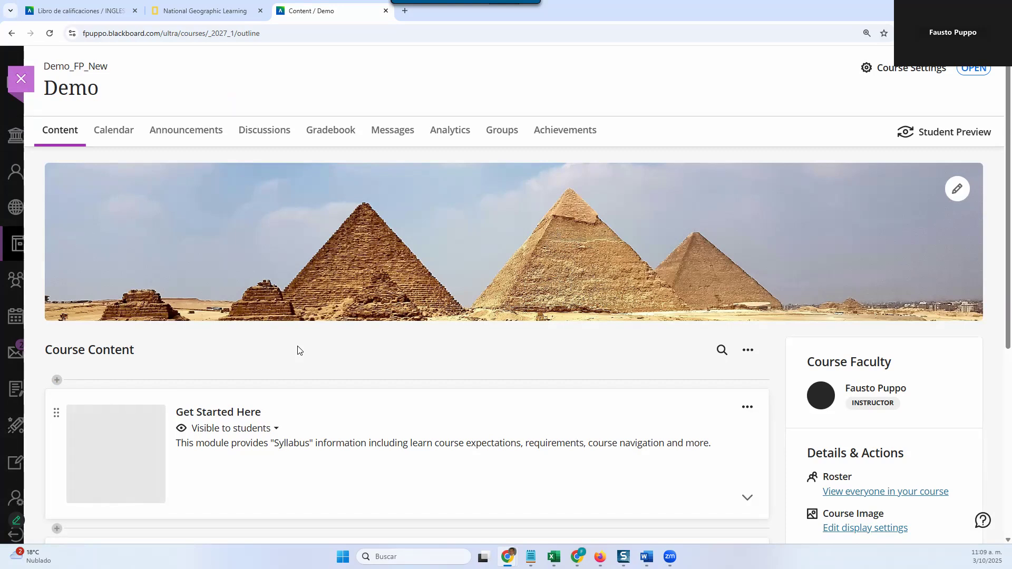
Step: Open the course calendar and look over the October 2025 schedule by day and by month
click(128, 141)
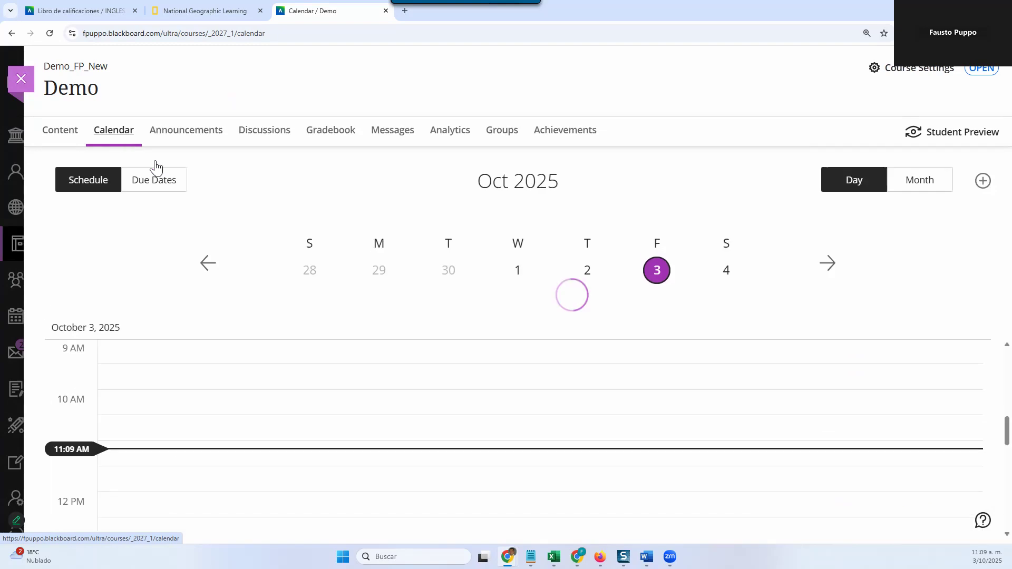
scroll(639, 356, down, 3)
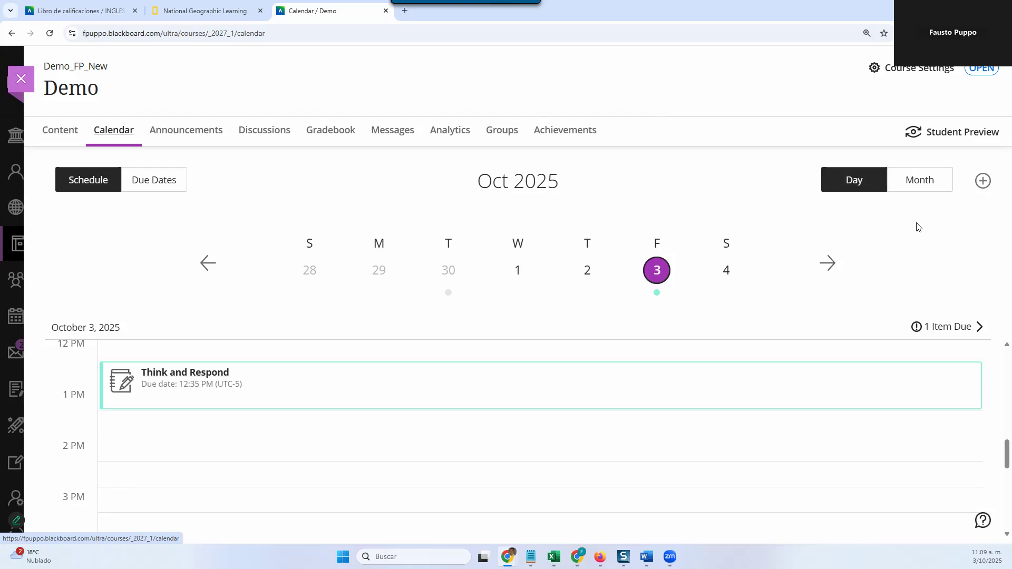
scroll(260, 442, down, 2)
scroll(260, 442, up, 4)
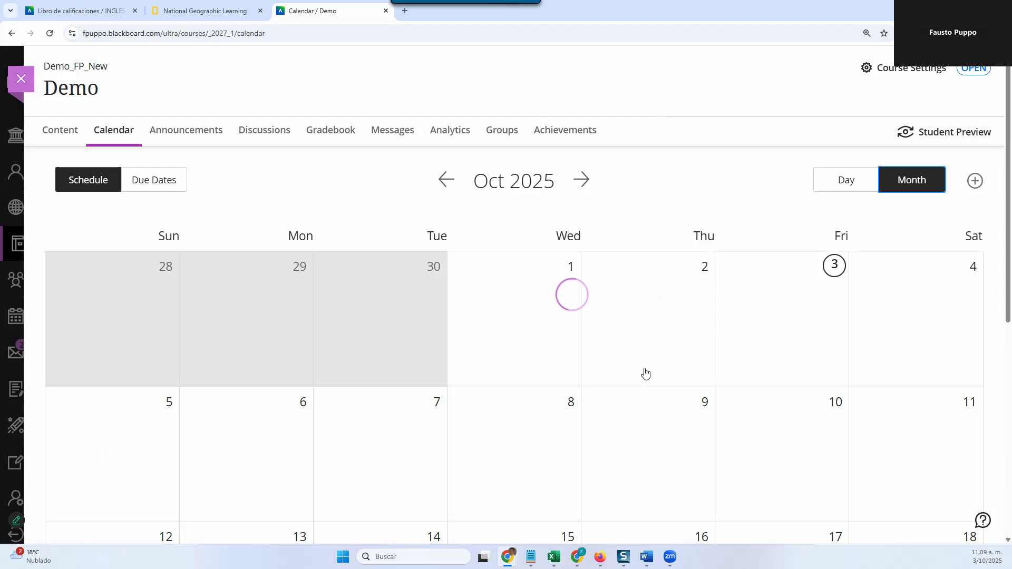
scroll(645, 373, down, 3)
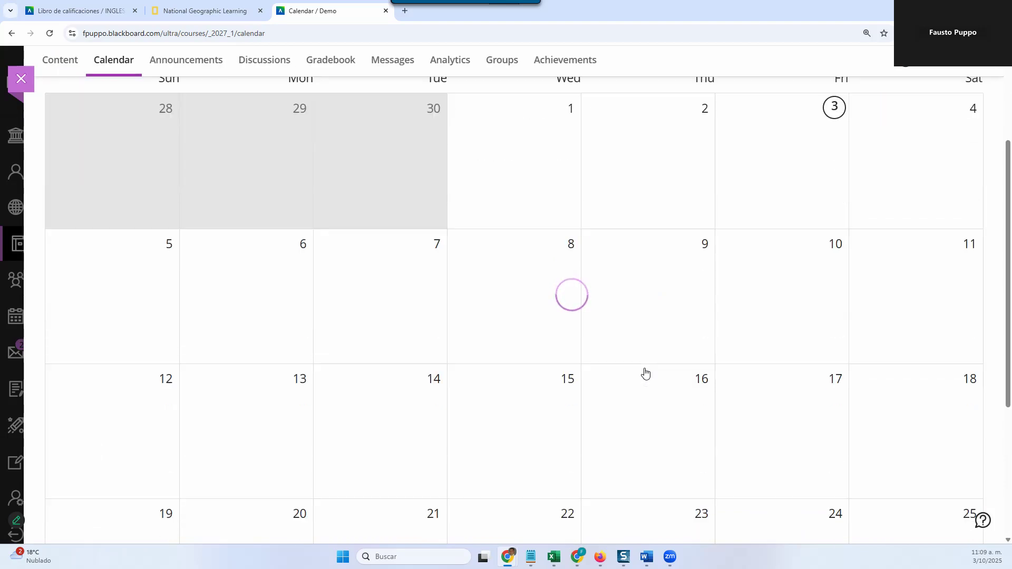
Step: Look over the October 2025 month schedule and view the course's due dates
scroll(645, 373, up, 2)
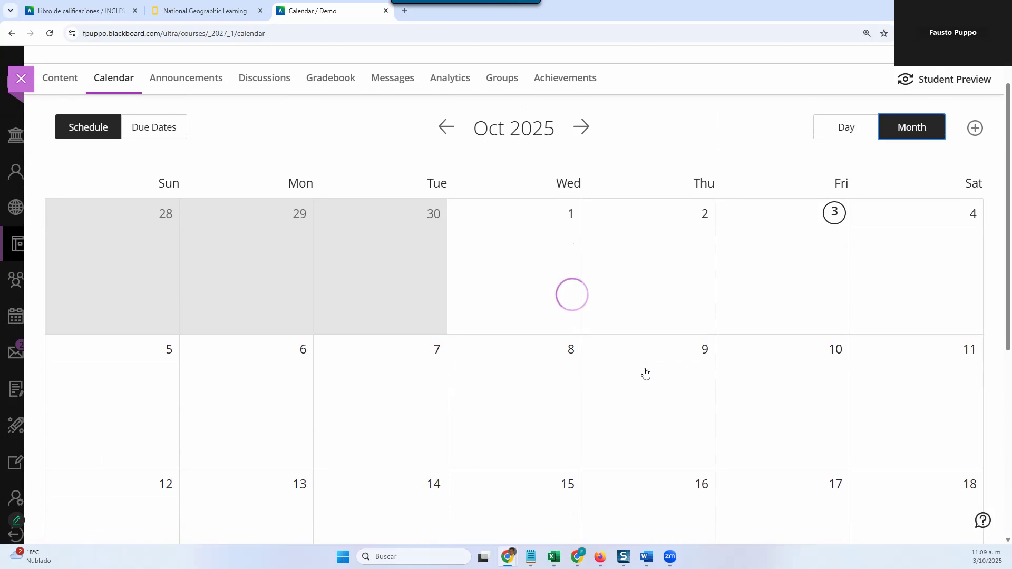
scroll(645, 373, down, 3)
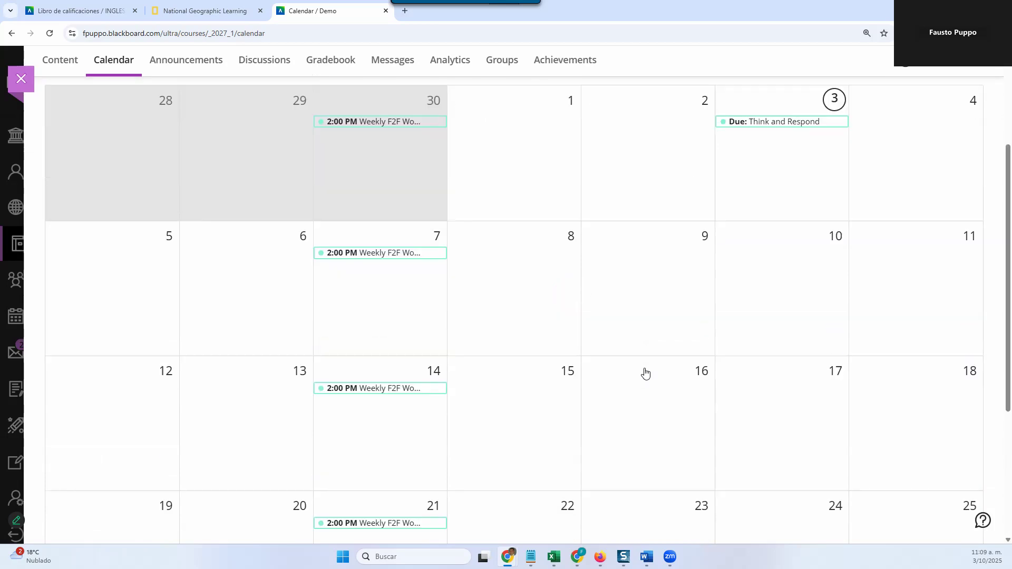
scroll(645, 373, up, 4)
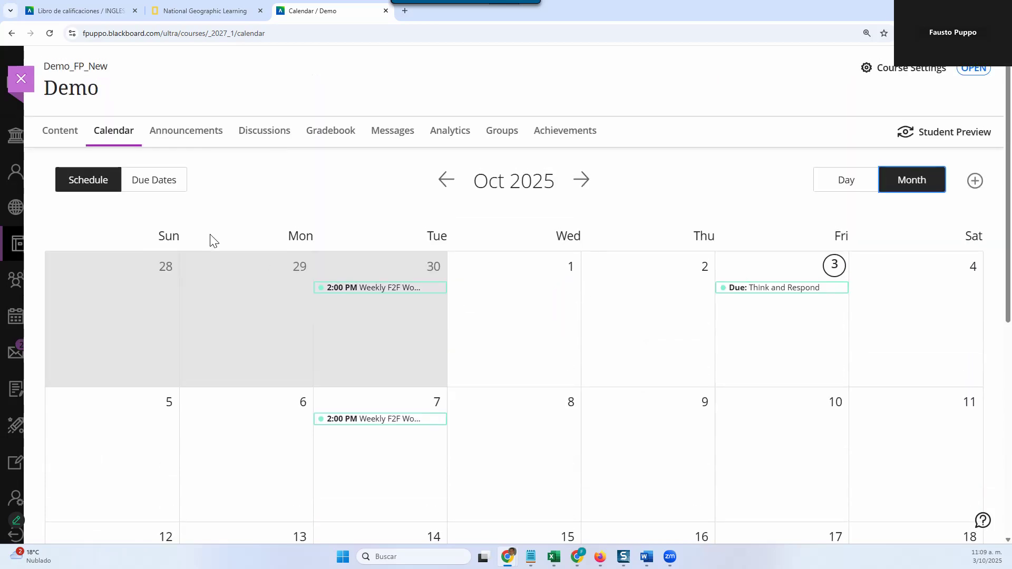
click(185, 195)
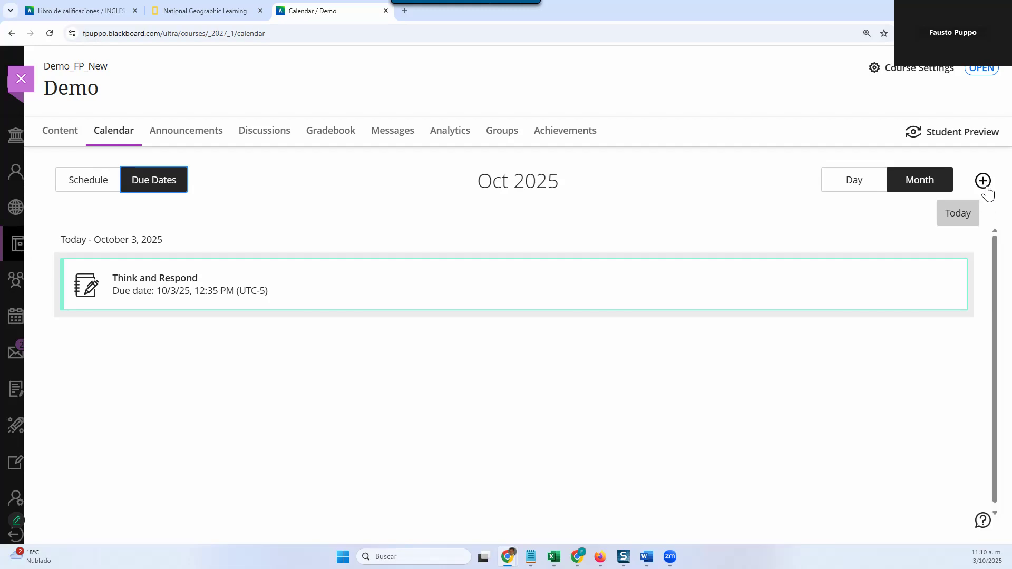
Step: Examine the form for adding office hours, including its repeat, location and description options, and cancel it
click(983, 184)
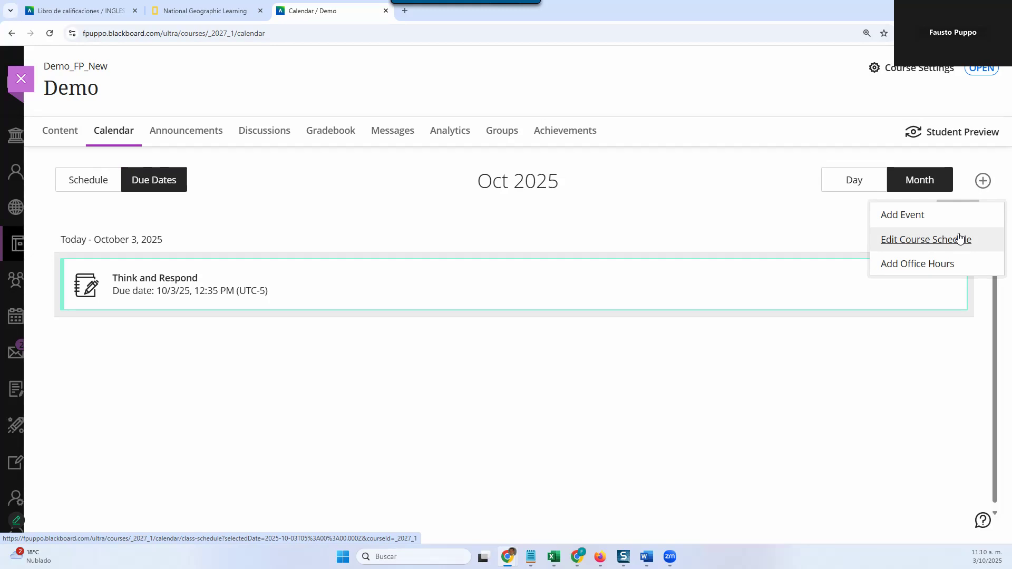
click(920, 273)
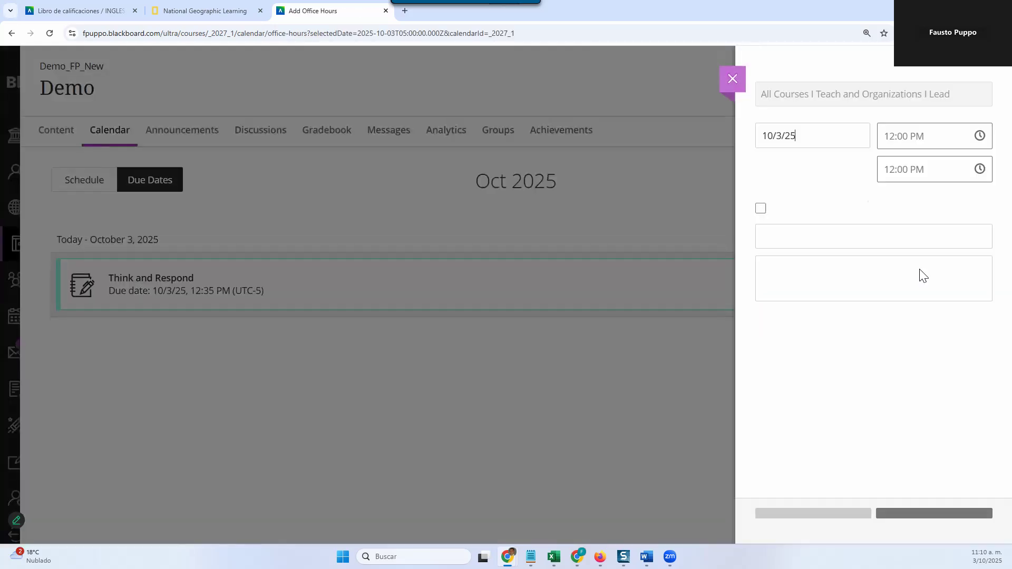
scroll(958, 404, down, 1)
scroll(957, 405, down, 1)
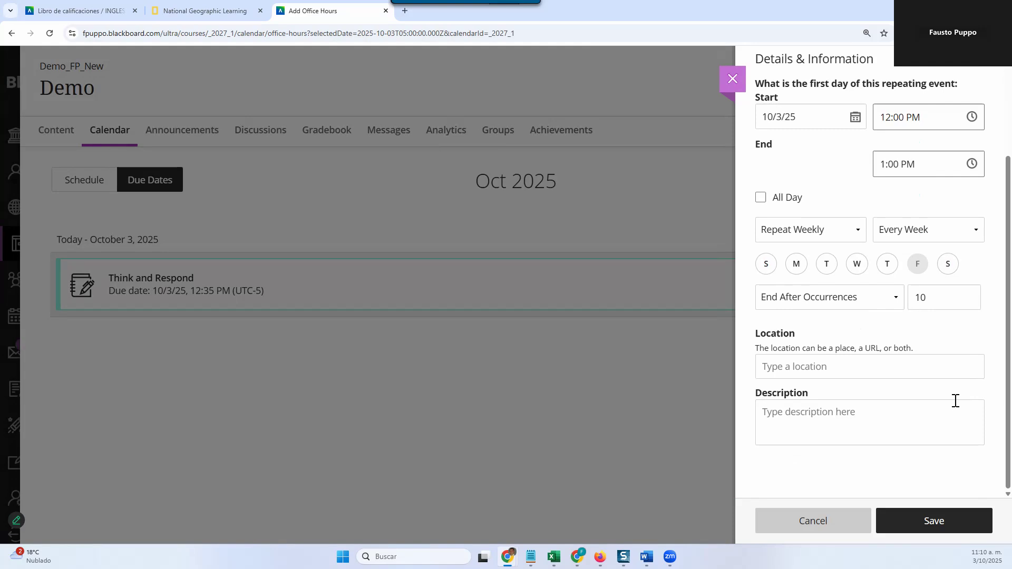
click(838, 520)
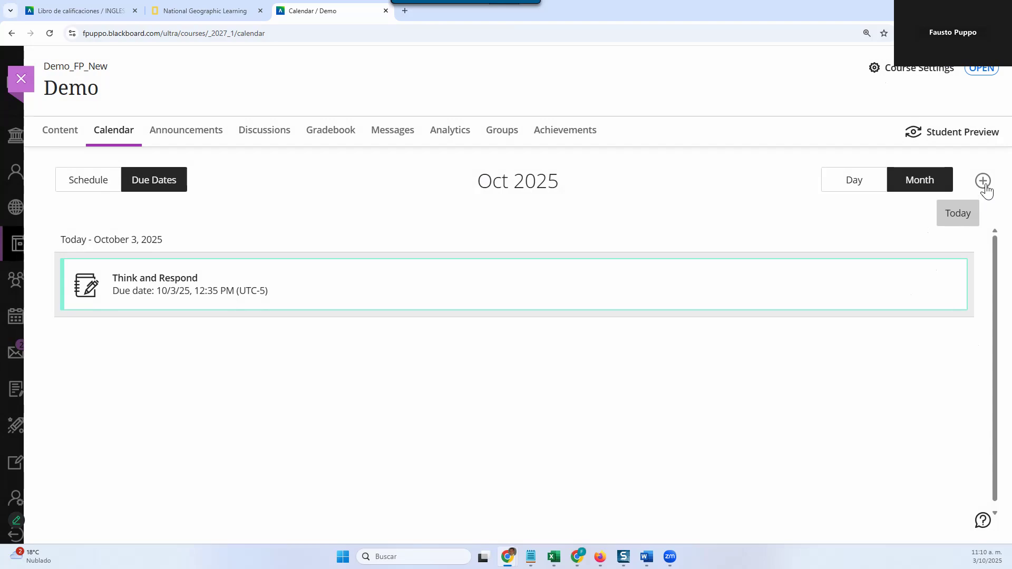
Step: Open the Weekly F2F Workshop in the course schedule for editing and view its details
click(983, 182)
click(960, 237)
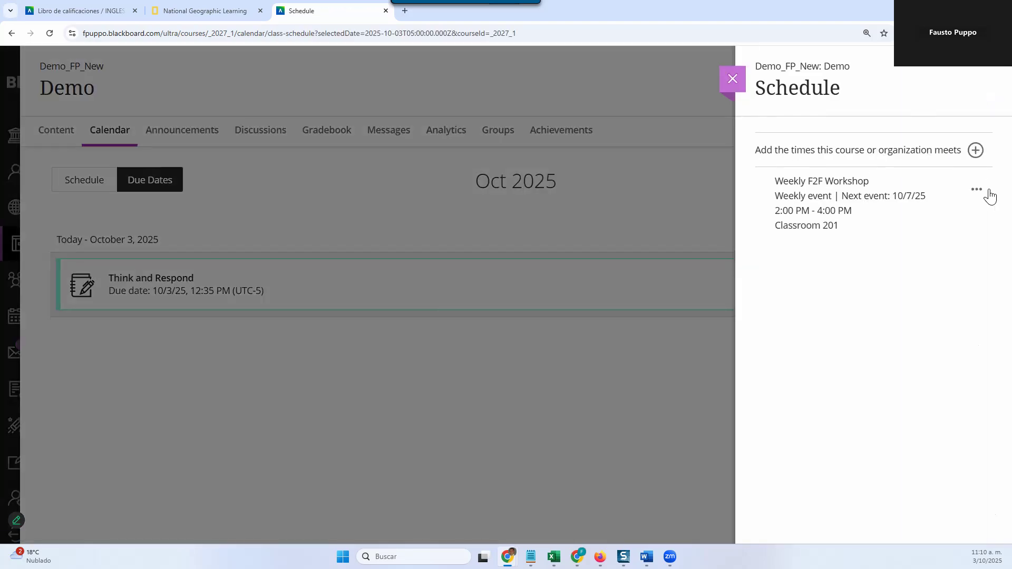
click(978, 191)
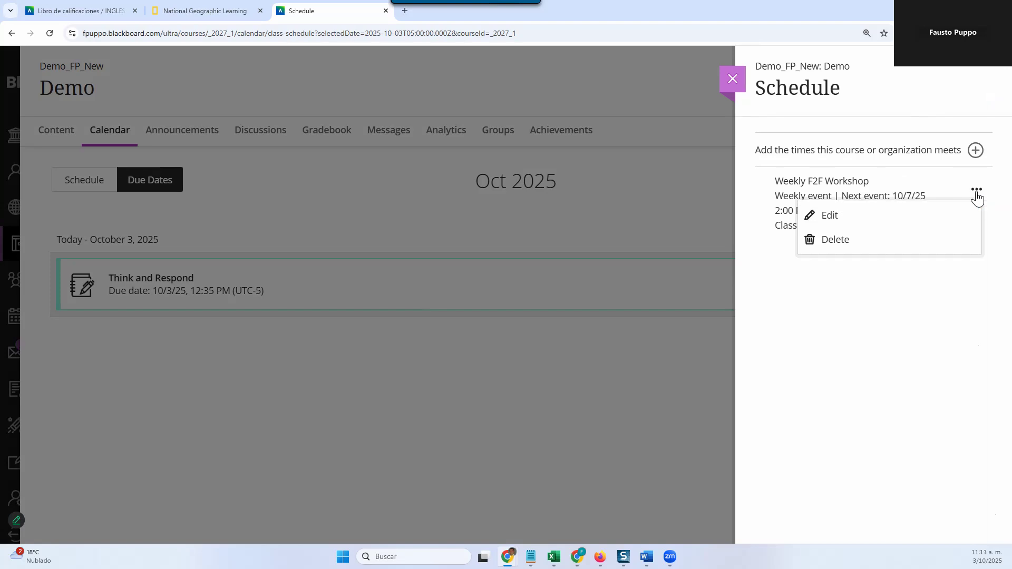
click(931, 211)
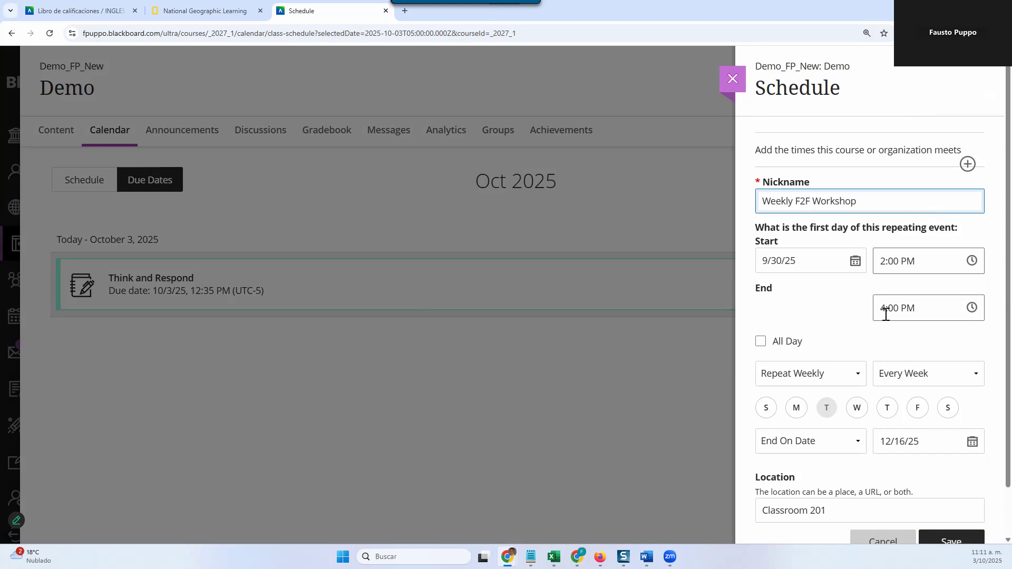
scroll(860, 359, down, 1)
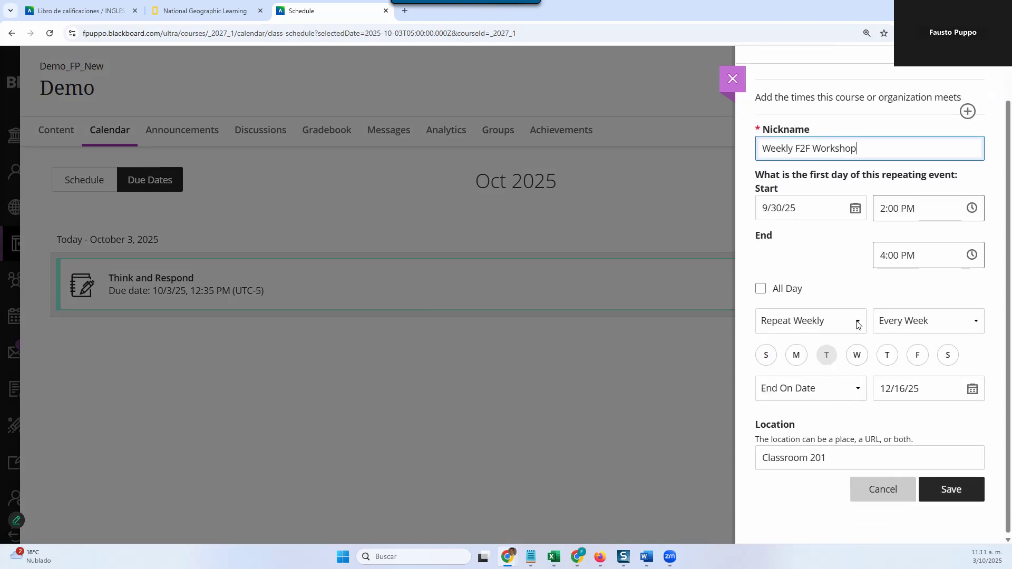
Step: Examine the workshop's repeat frequency and end options, then cancel the edit and close the course schedule
click(857, 324)
click(857, 324)
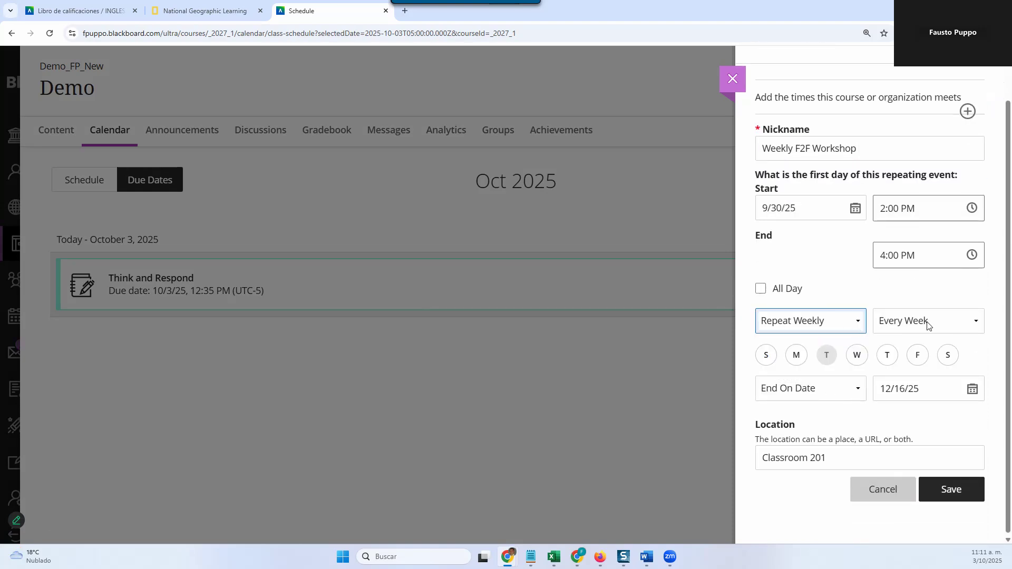
click(927, 324)
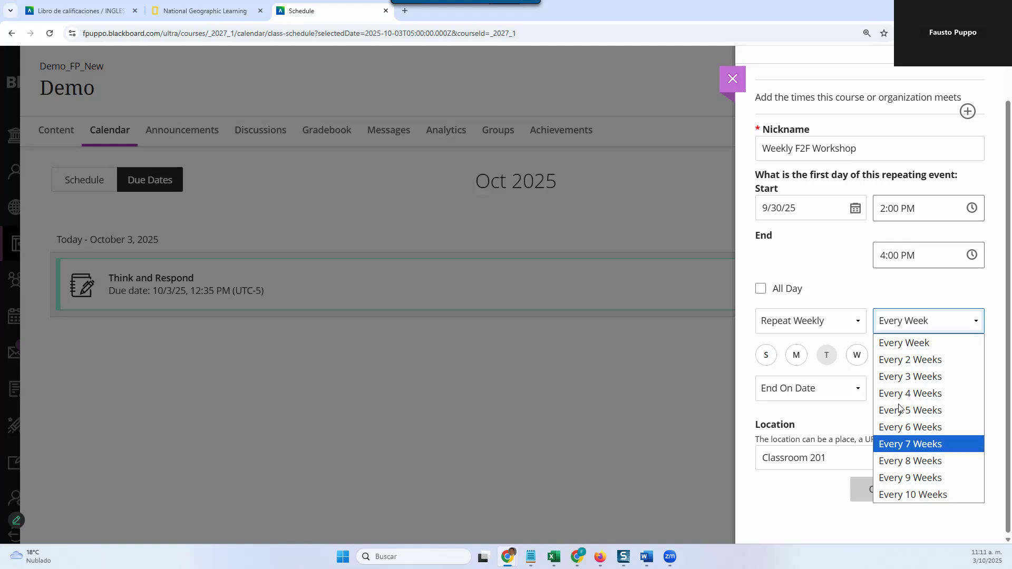
click(923, 288)
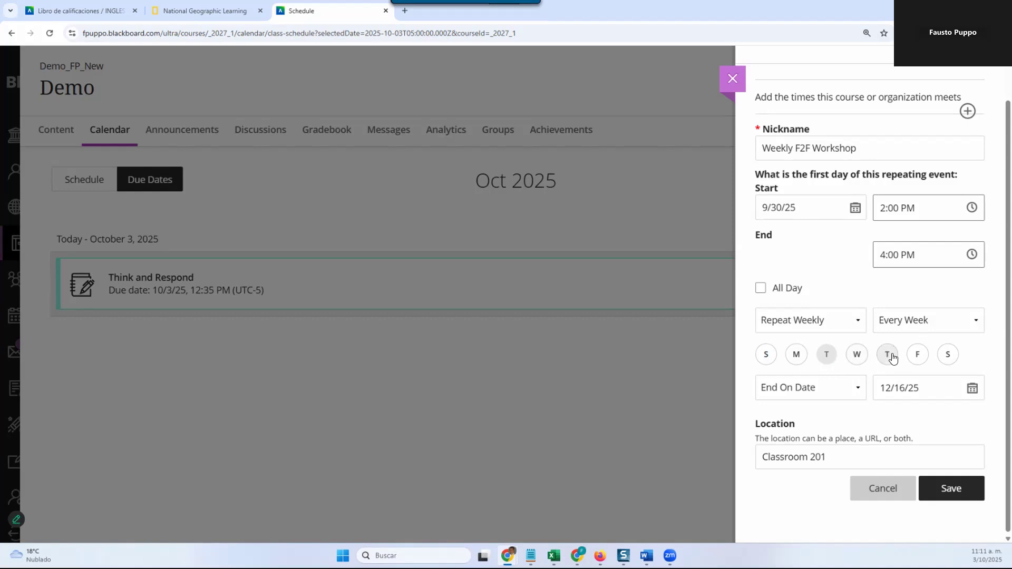
click(857, 388)
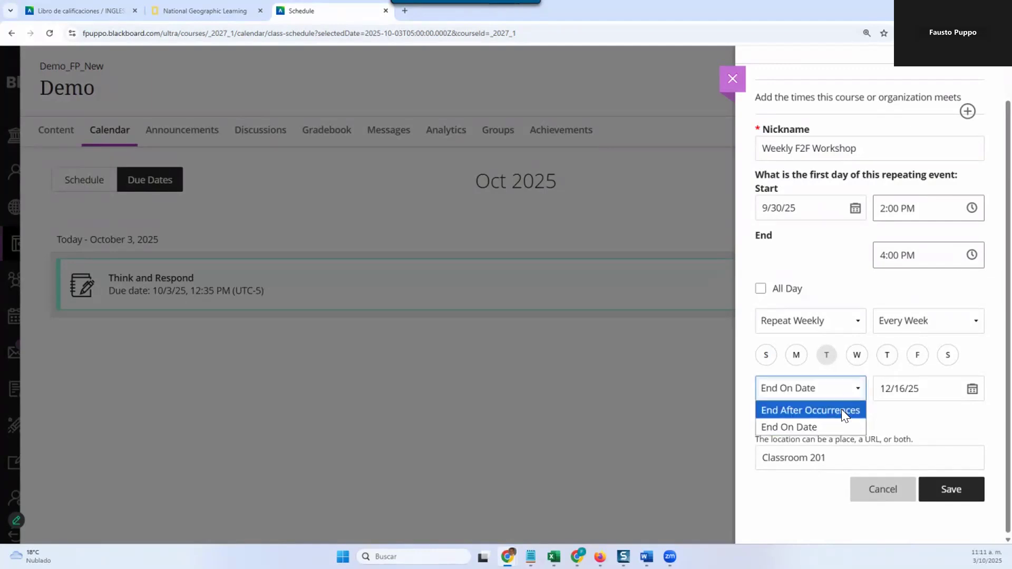
click(748, 405)
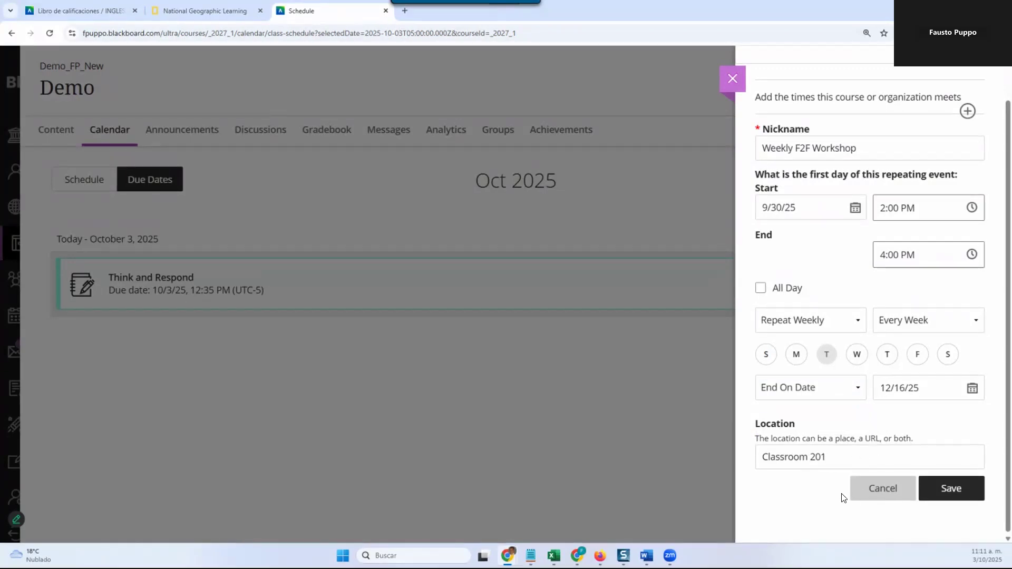
click(869, 493)
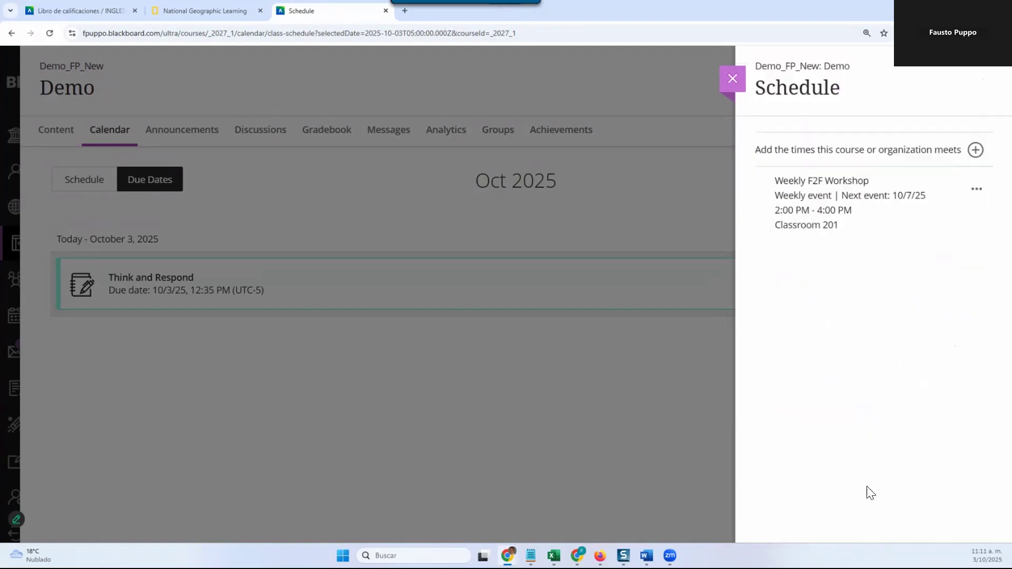
click(730, 87)
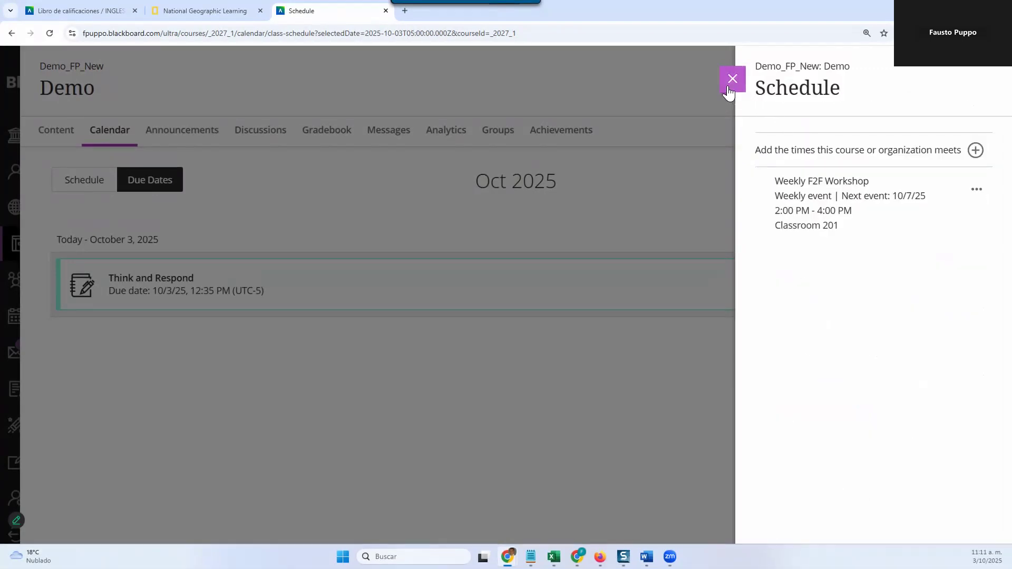
Step: Review the Demo course's content page, including its modules, details and actions, and course schedule
click(61, 136)
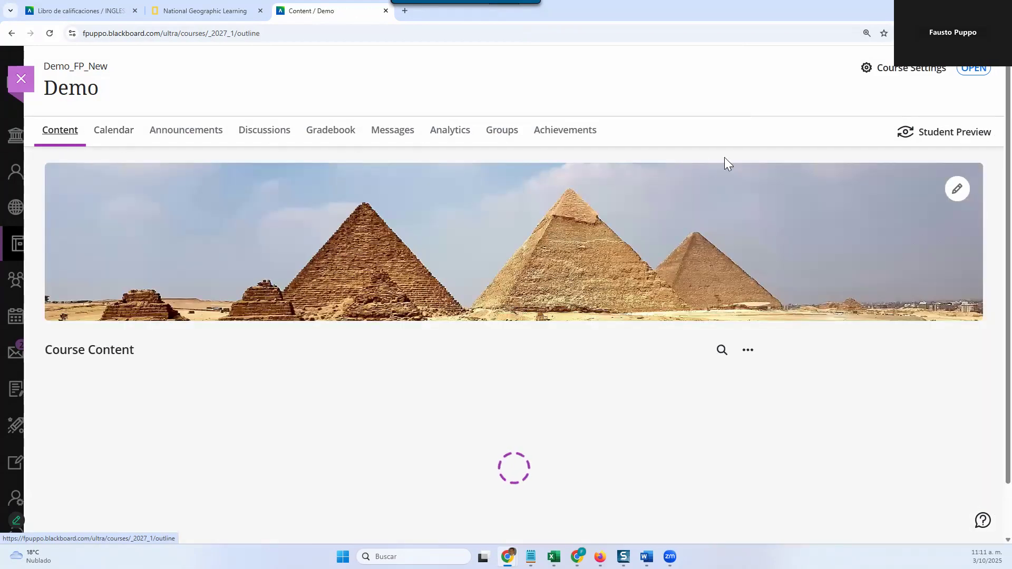
scroll(882, 386, down, 1)
scroll(881, 386, down, 3)
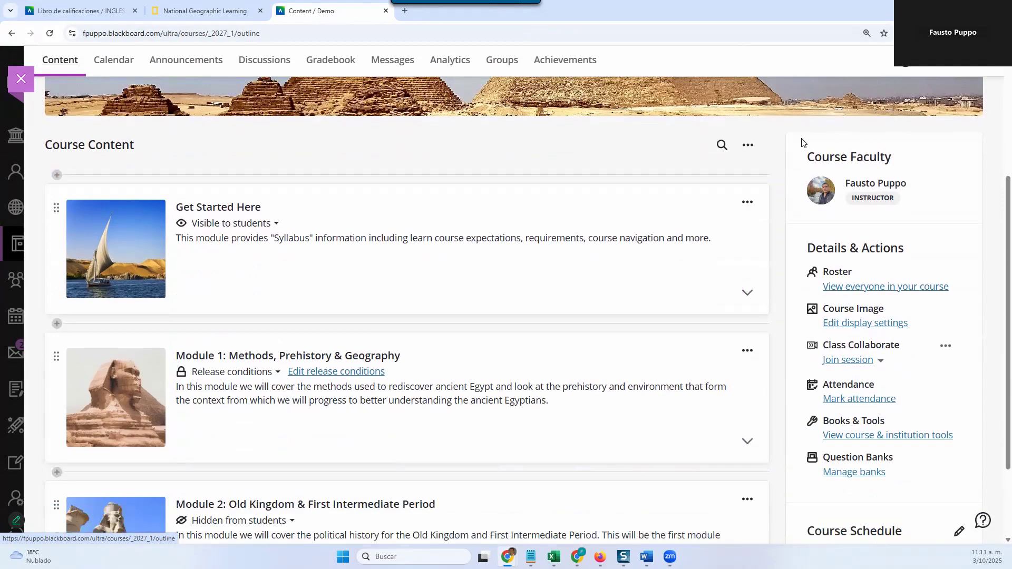
scroll(870, 245, down, 2)
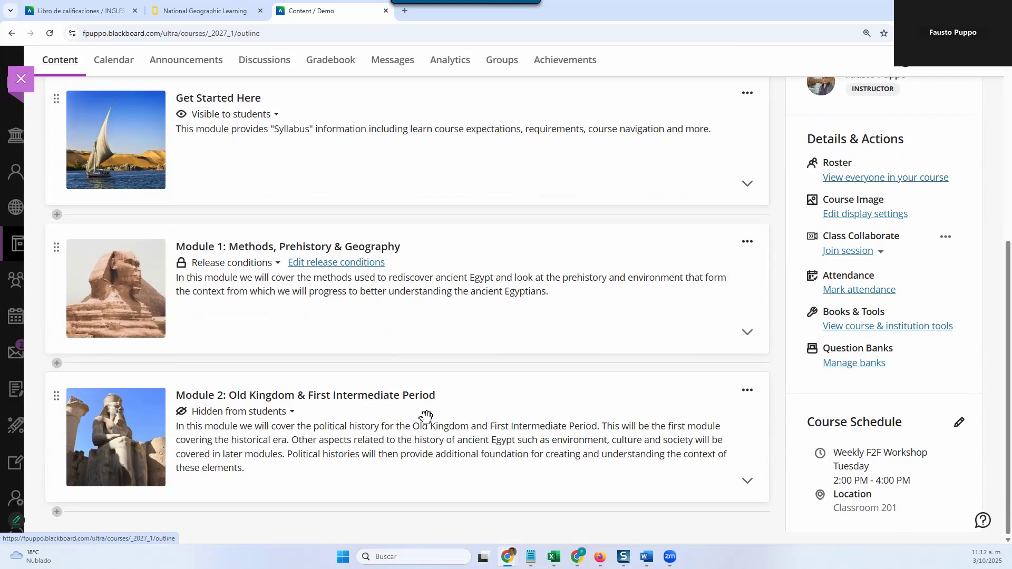
scroll(479, 348, up, 4)
scroll(480, 352, up, 2)
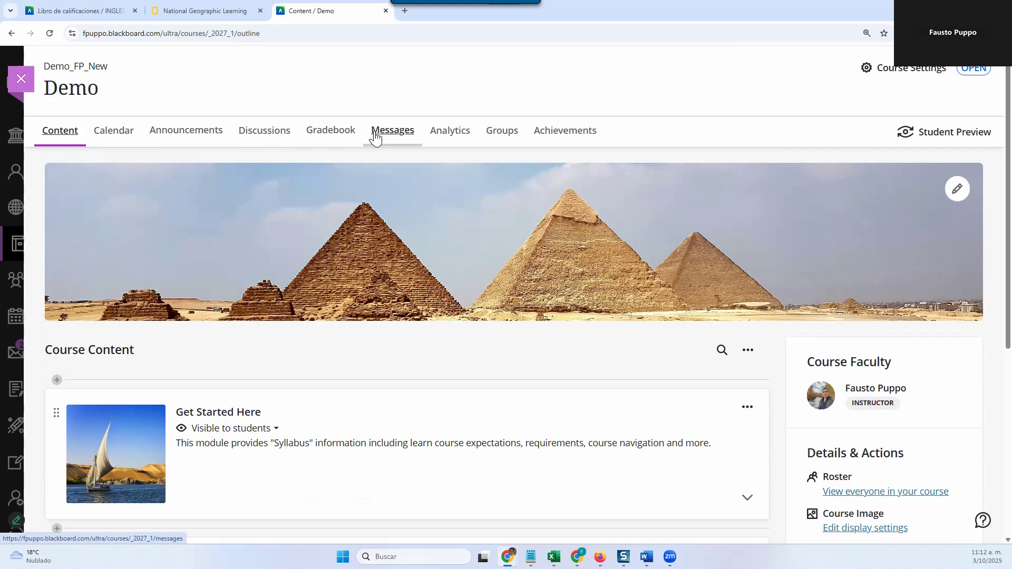
Step: Review the course announcements and check the scheduled posting dates of the draft announcements
click(169, 134)
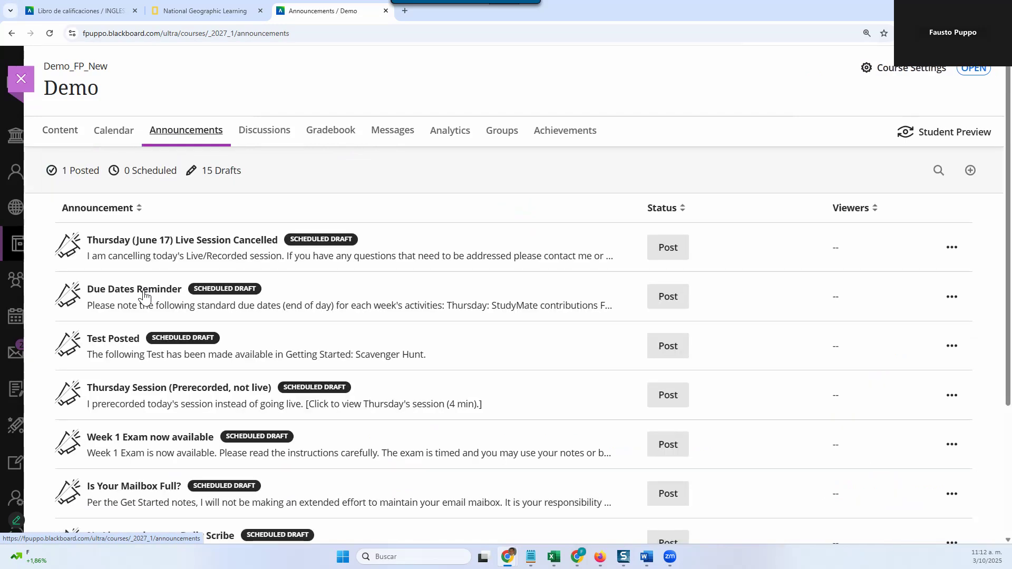
scroll(205, 421, down, 3)
scroll(205, 421, down, 5)
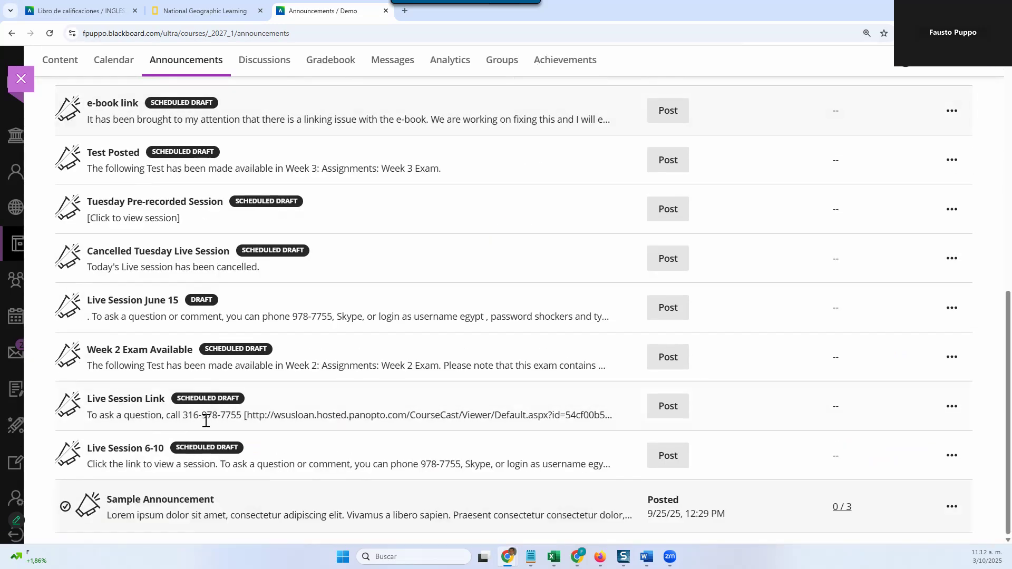
scroll(208, 414, up, 10)
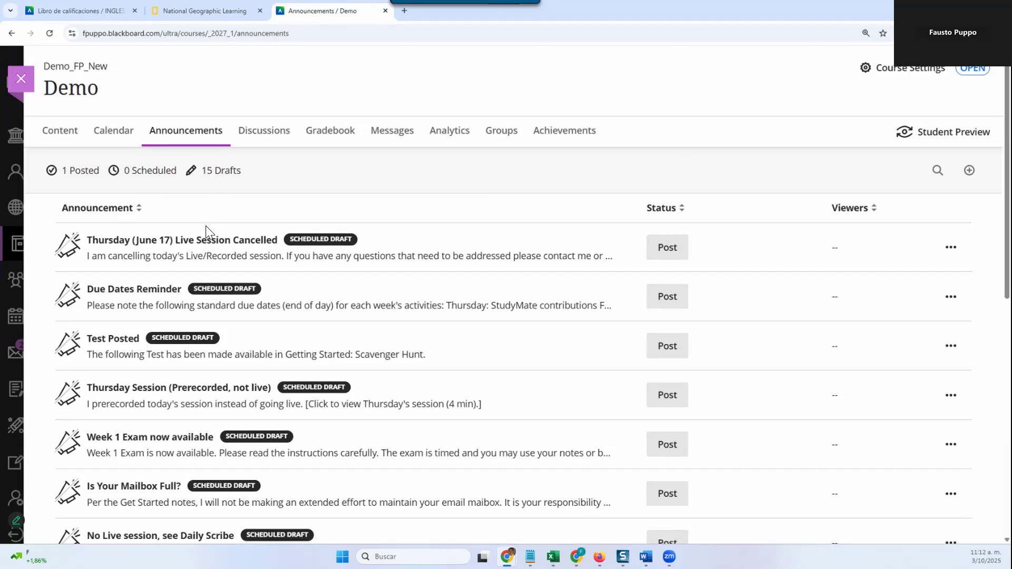
mouse_move(195, 341)
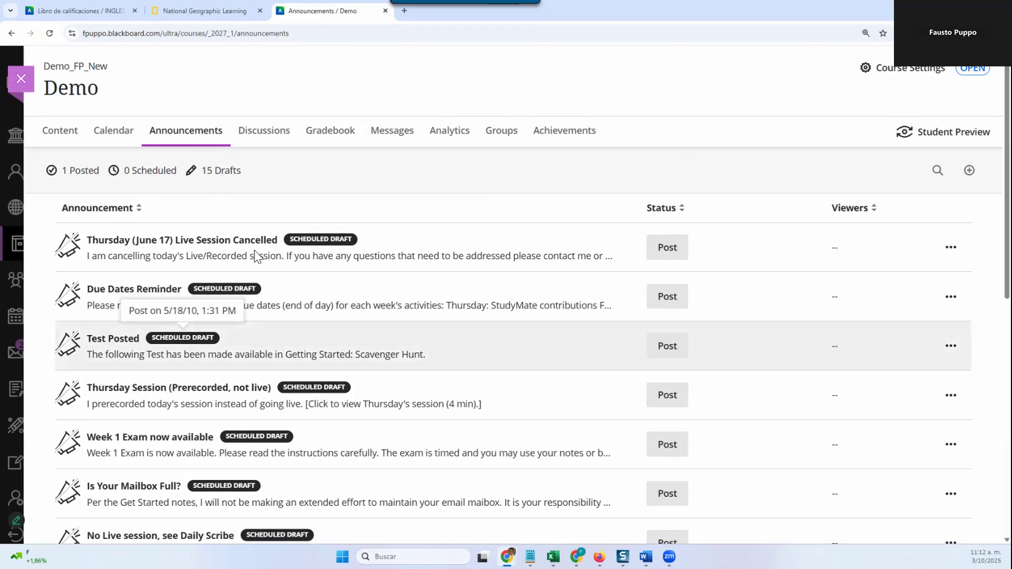
mouse_move(261, 246)
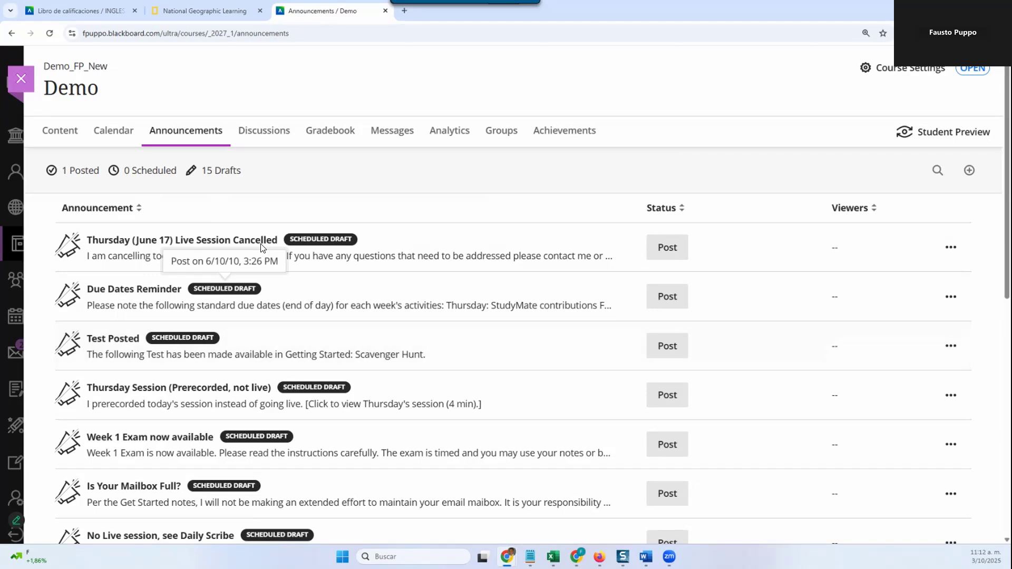
mouse_move(353, 242)
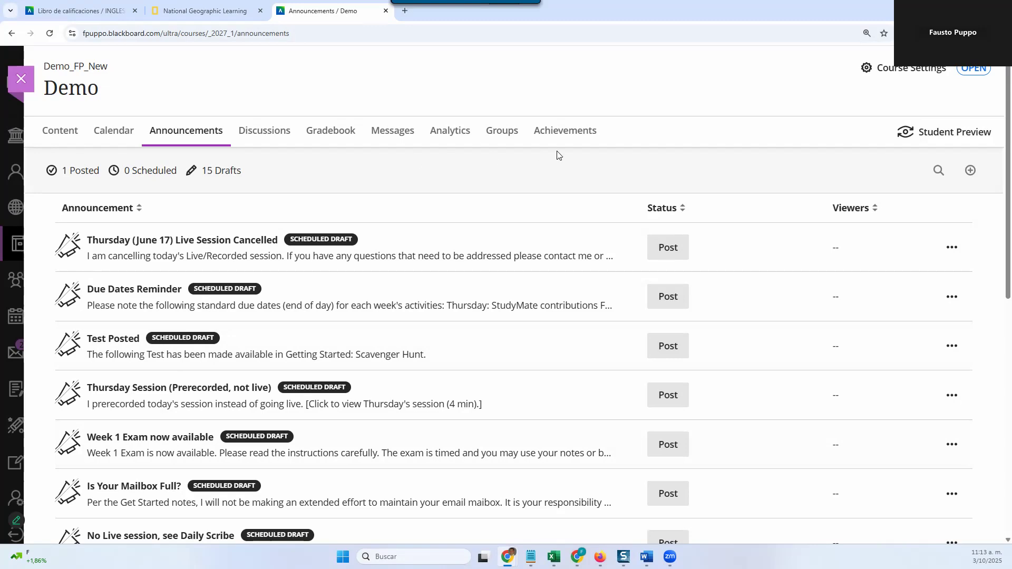
Step: Create a new course announcement with the title "Sample Announcement"
click(969, 171)
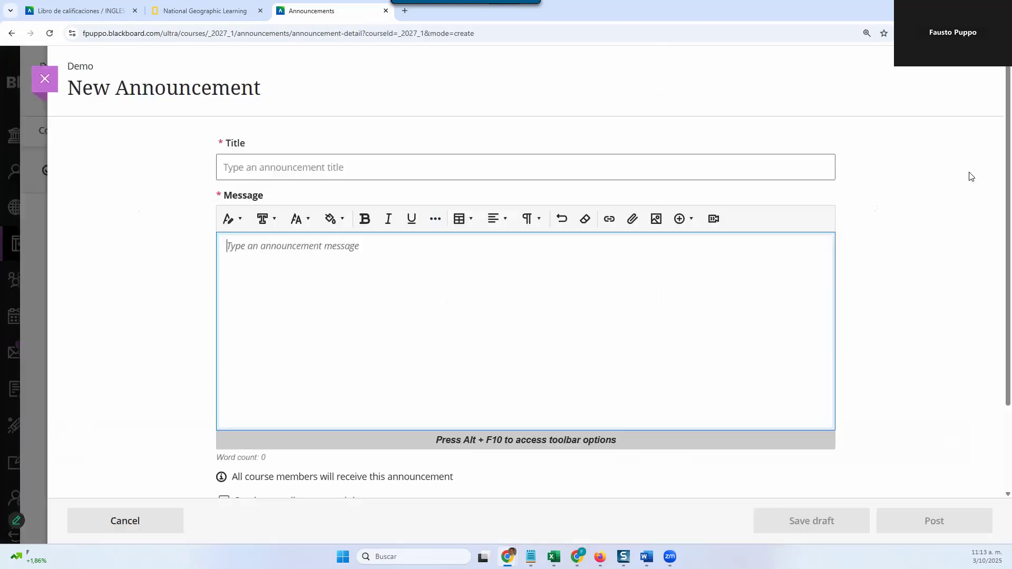
click(464, 166)
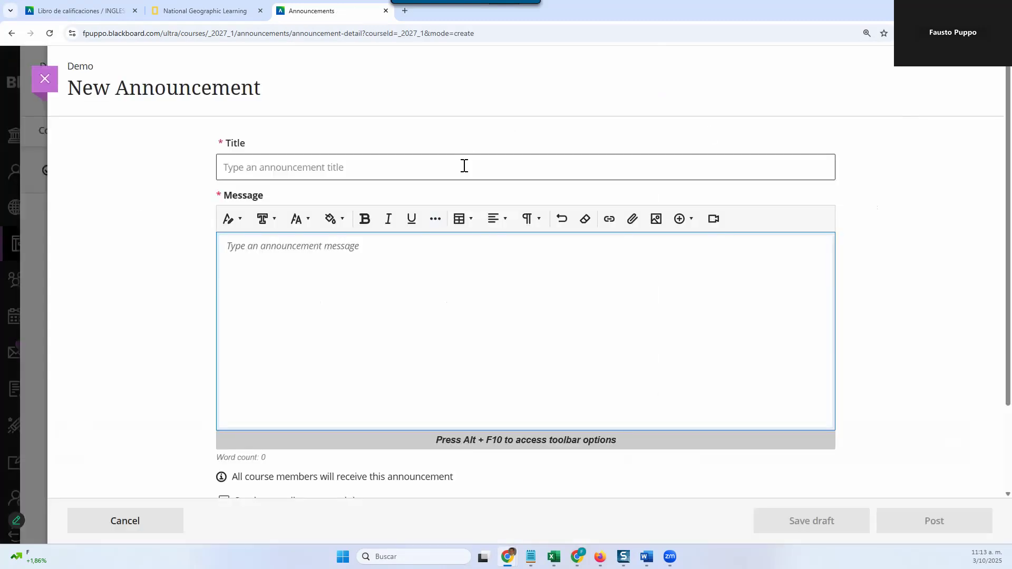
text(S)
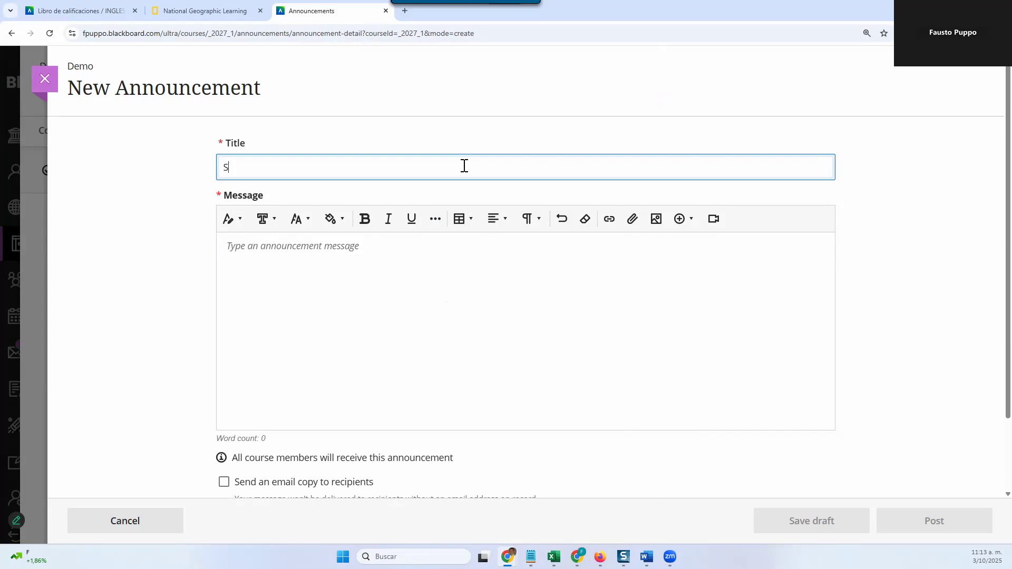
text(ample Announcement)
Step: Enter "Sample announcement text" as the announcement's message
click(310, 262)
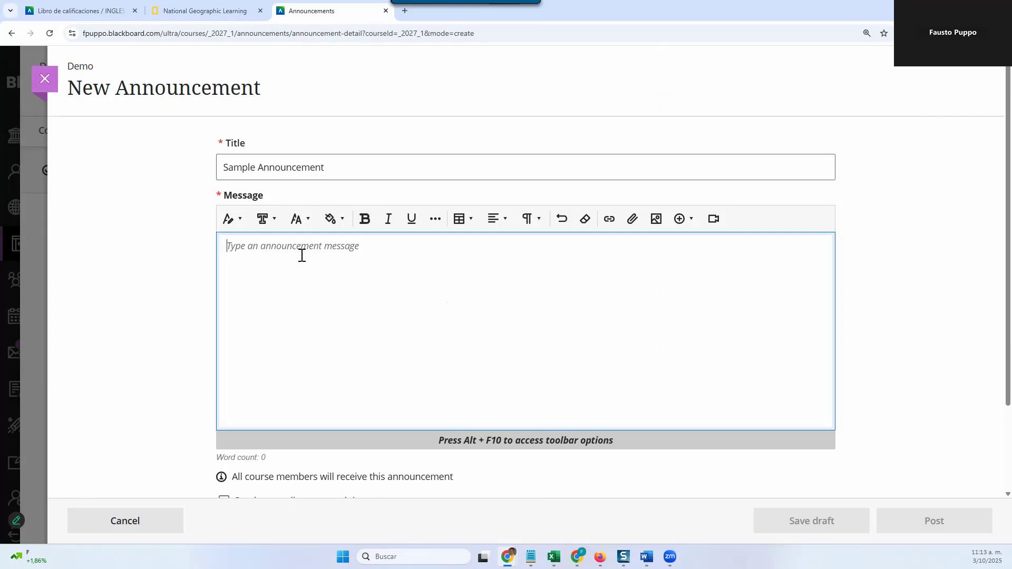
text(Sample)
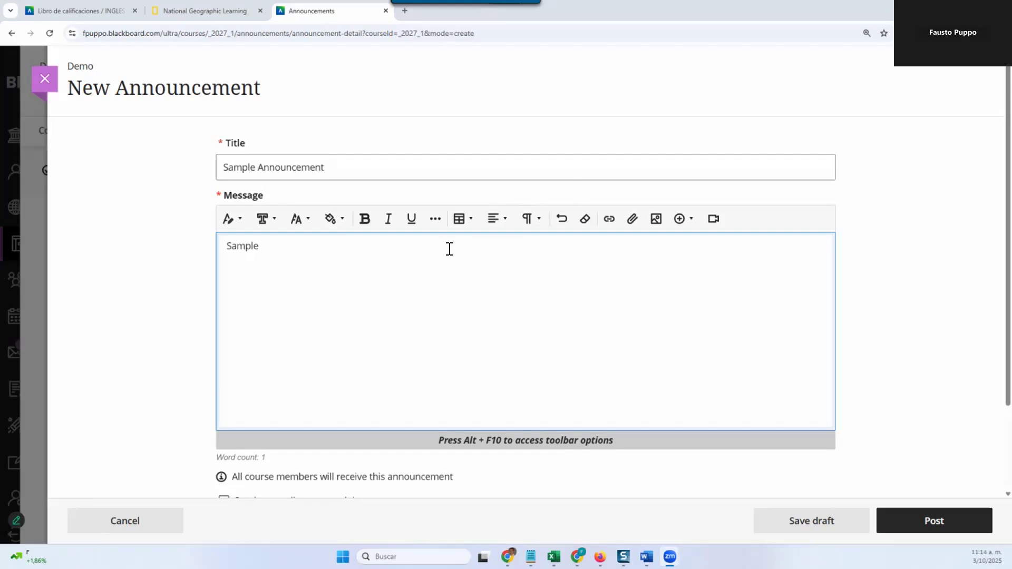
text(a)
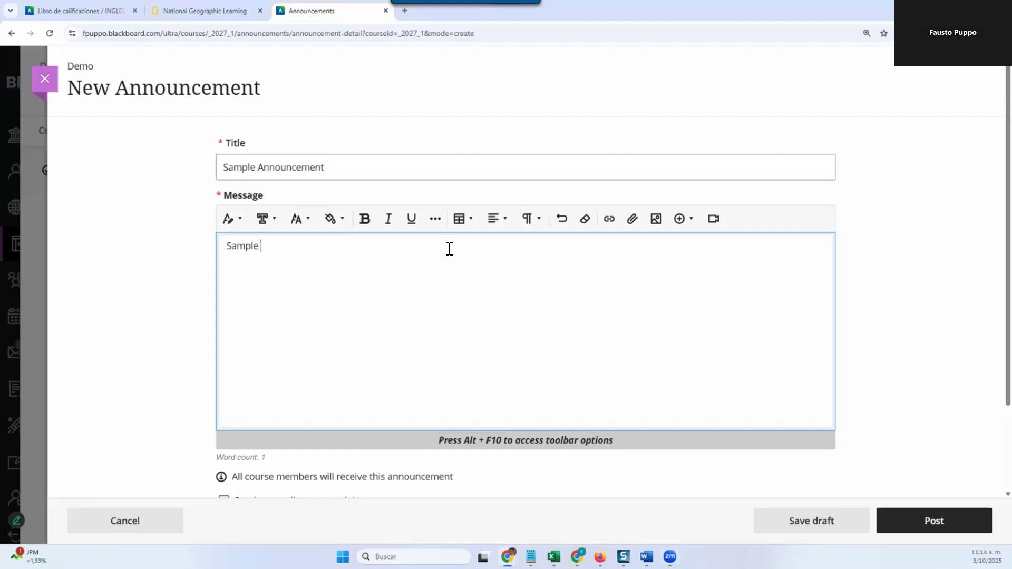
text(nnoucement text)
Step: Record a short camera video for the announcement message and discard the recording without saving it
key(Return)
click(714, 219)
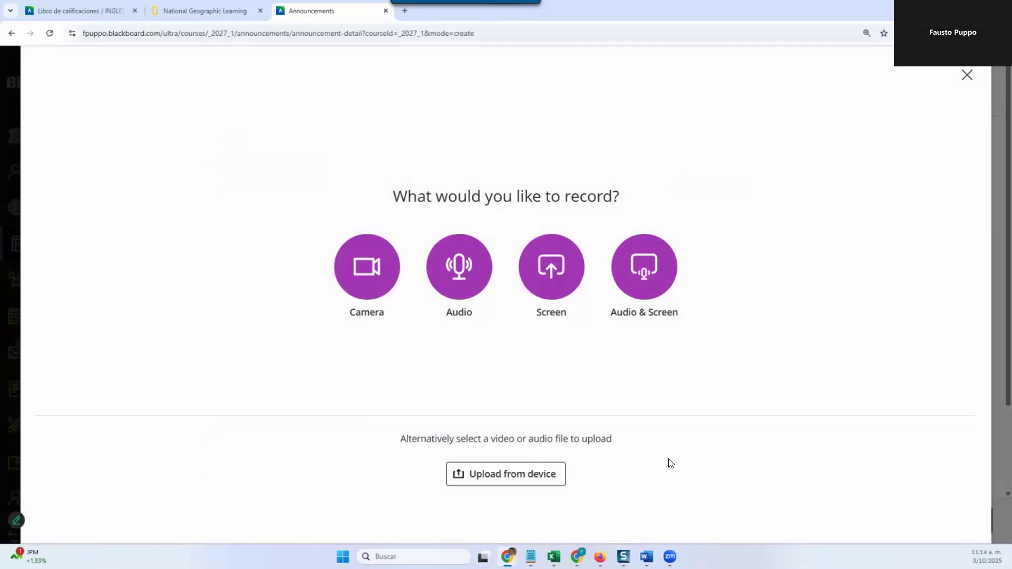
click(375, 279)
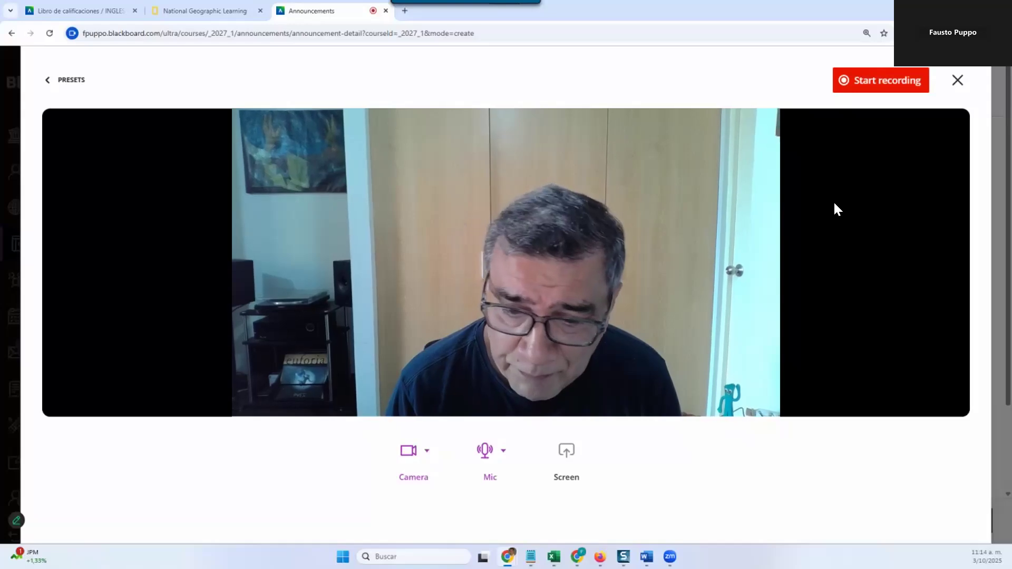
click(890, 80)
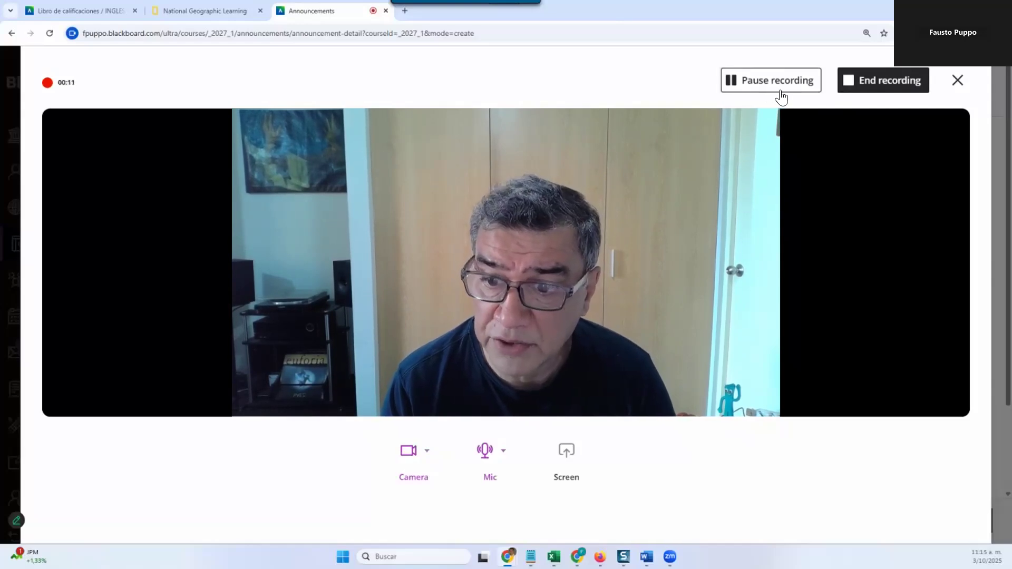
click(864, 79)
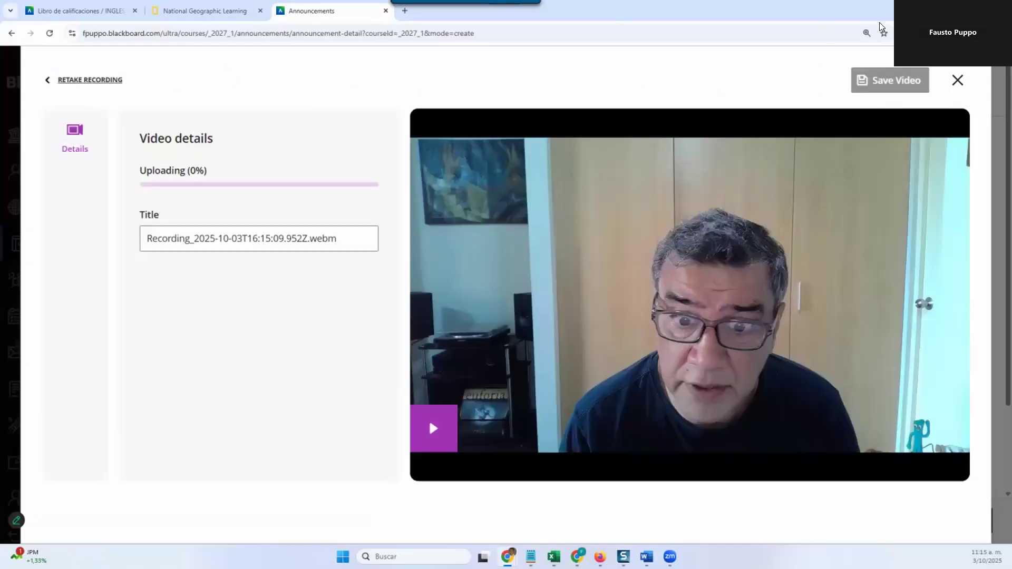
click(958, 80)
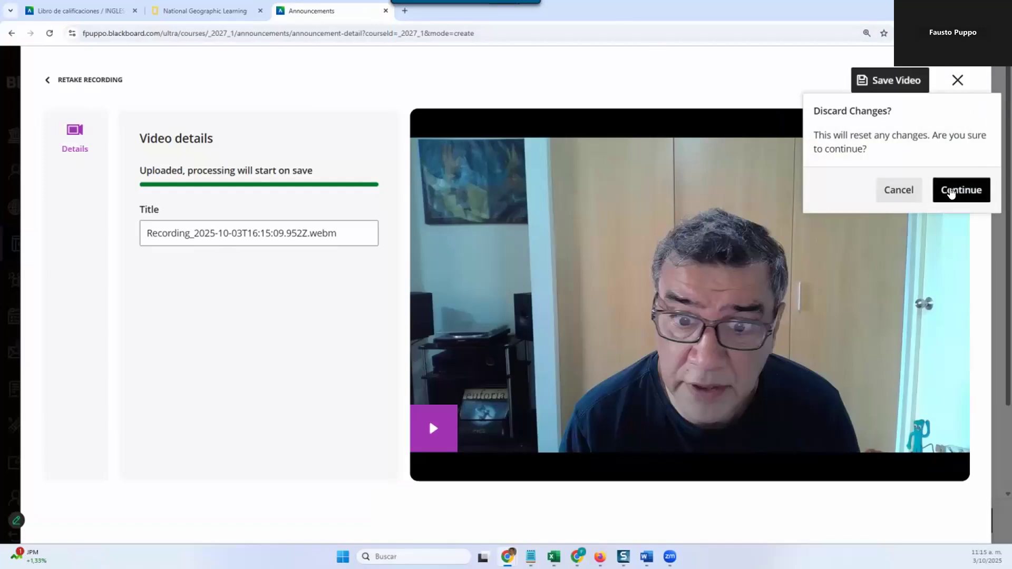
click(951, 191)
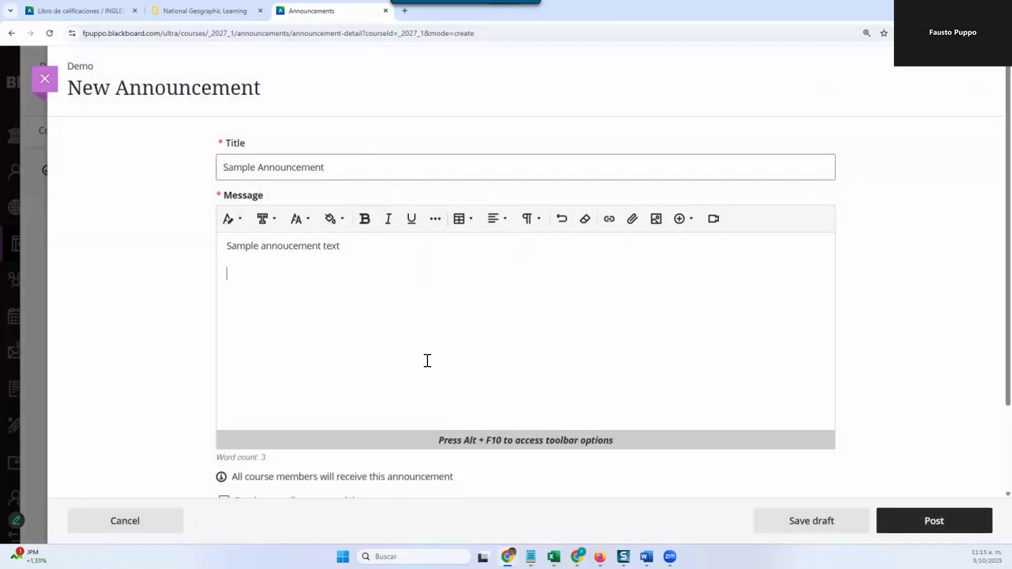
Step: Turn on scheduling for the announcement and look over its show and hide date options
scroll(379, 370, down, 1)
scroll(379, 370, down, 1)
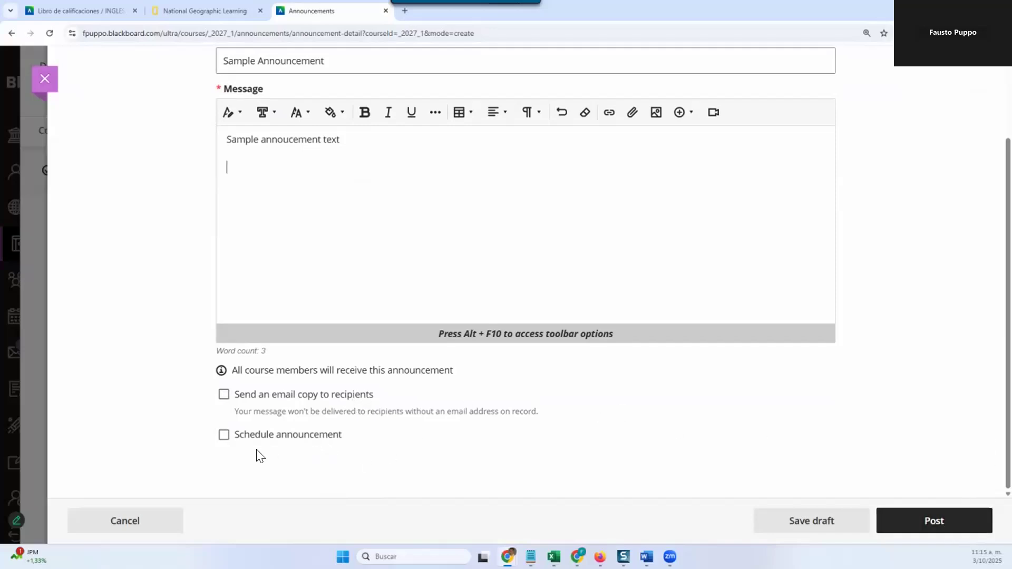
click(223, 435)
scroll(363, 429, down, 1)
scroll(362, 411, down, 2)
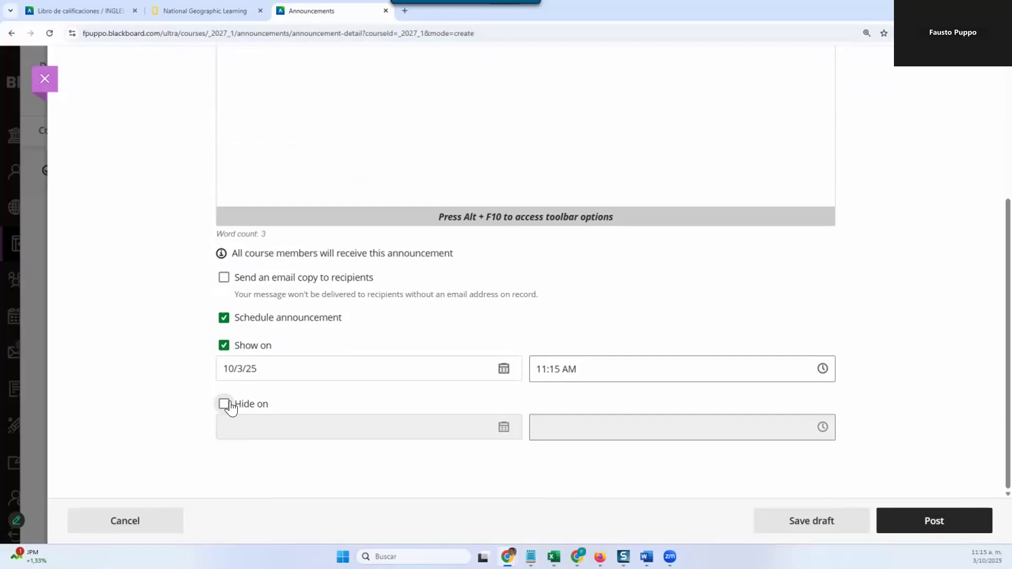
Step: Enable an email copy to recipients and post the announcement immediately with scheduling turned off
click(224, 278)
scroll(214, 324, up, 3)
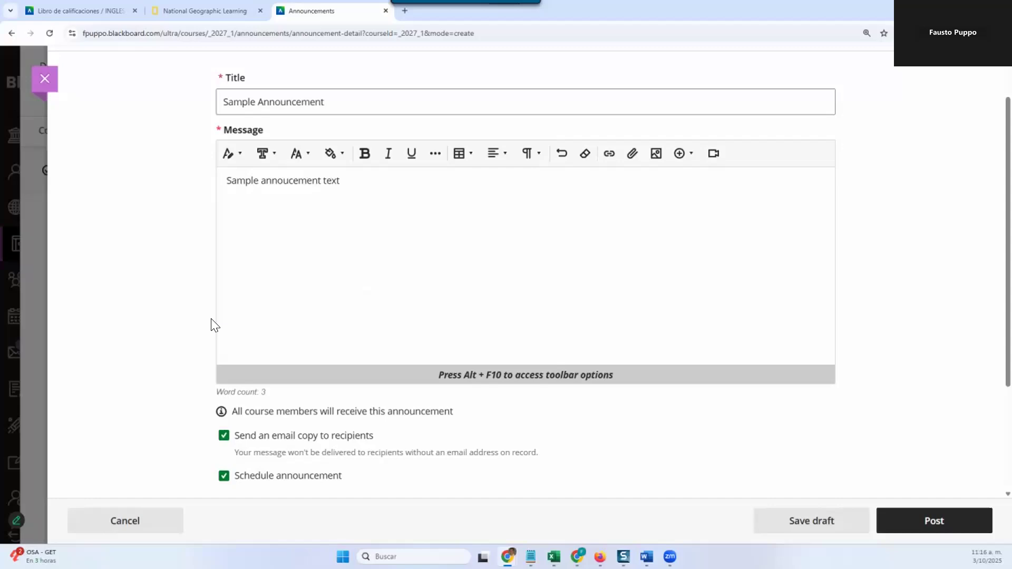
click(223, 475)
scroll(994, 403, down, 1)
click(890, 522)
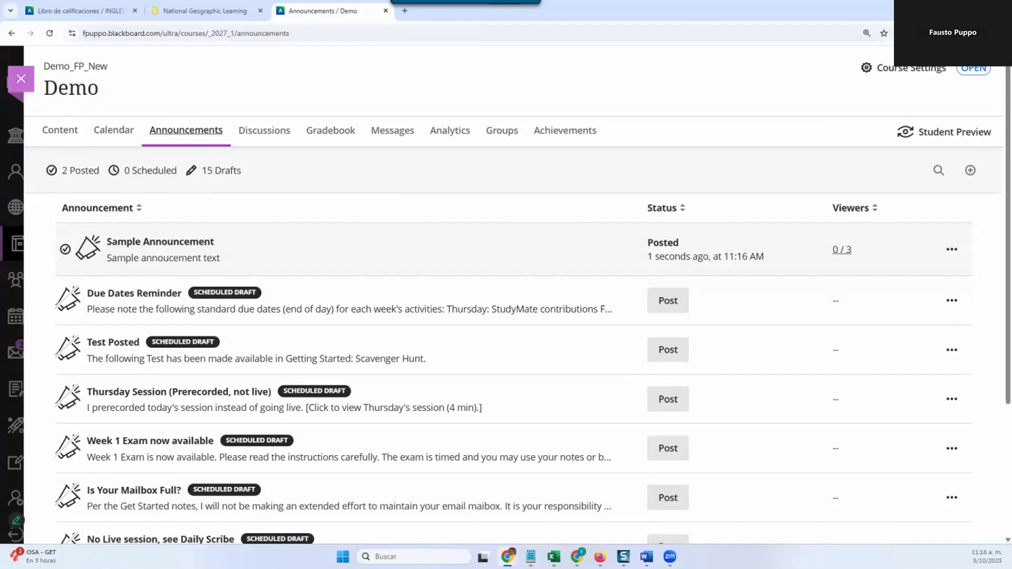
Step: Leave the Demo course, reload the course list, and reopen the Demo_FP_New course
click(21, 79)
click(50, 34)
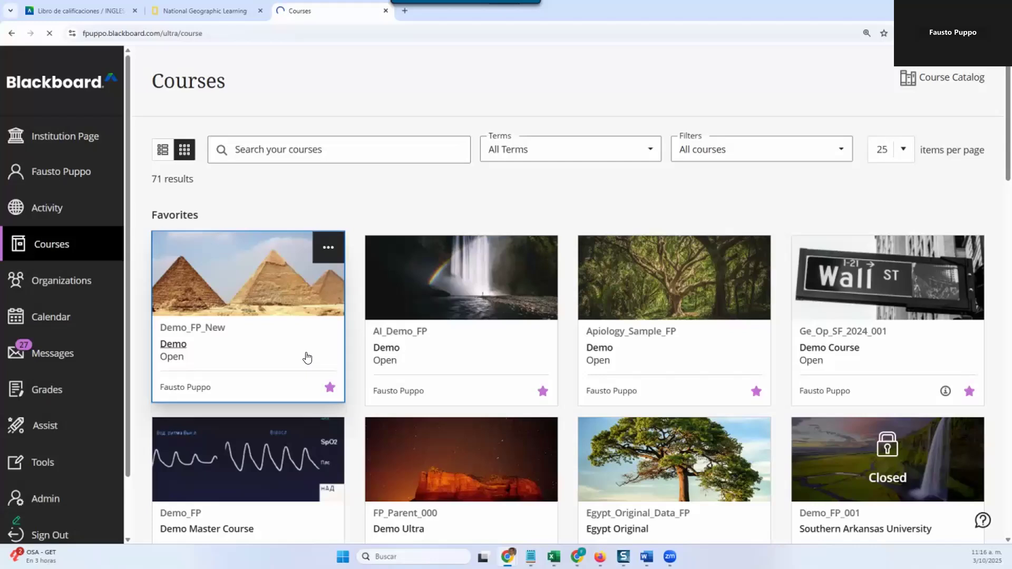
click(307, 358)
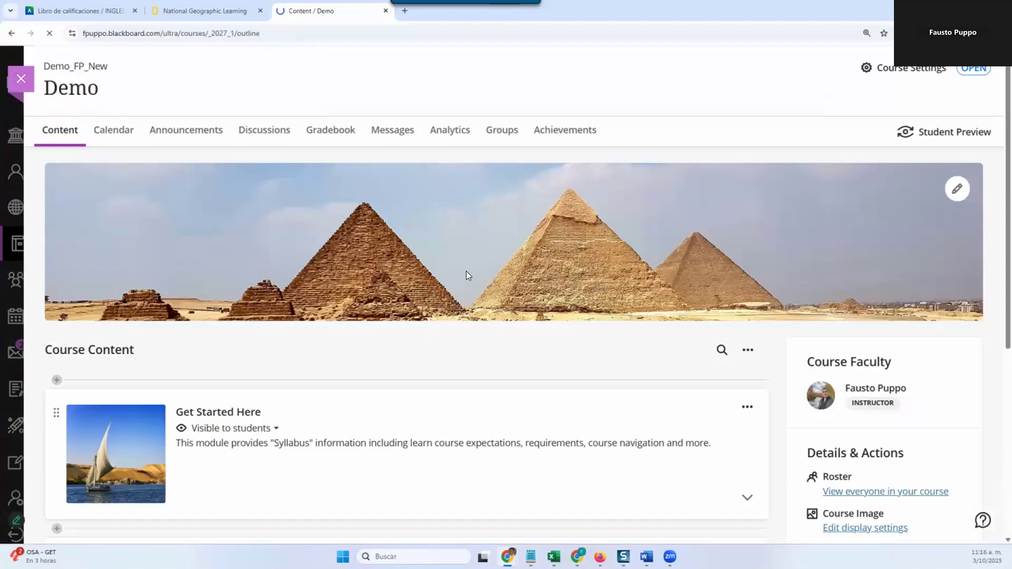
Step: View the Demo course in Student Preview, then exit the preview and dismiss the new course announcements notice
click(931, 133)
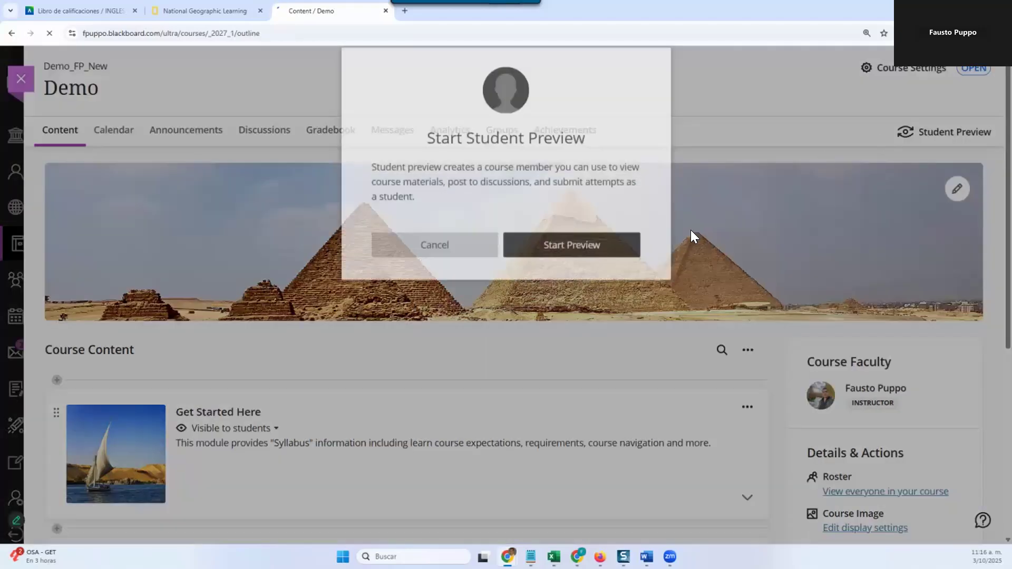
click(563, 268)
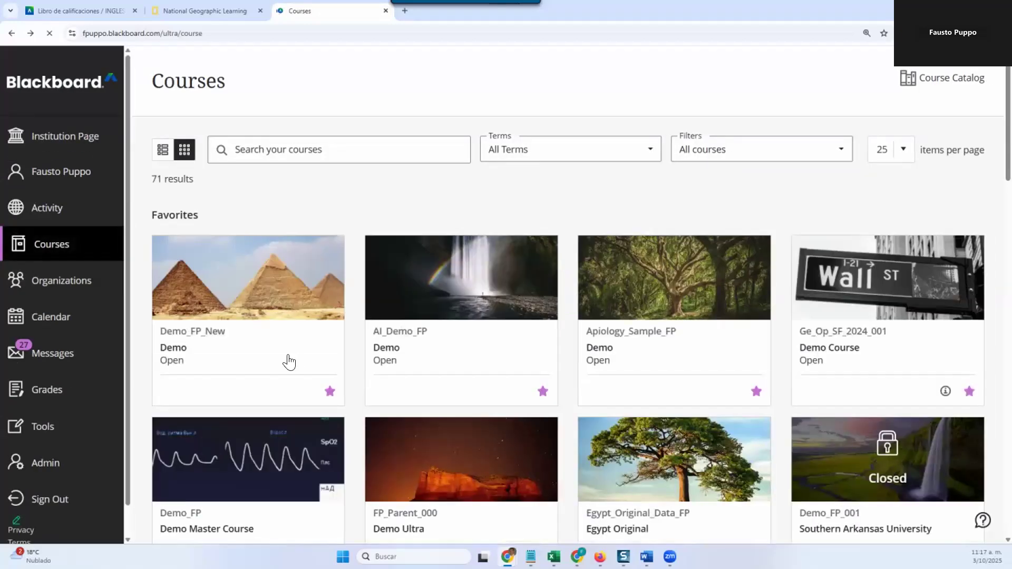
click(271, 342)
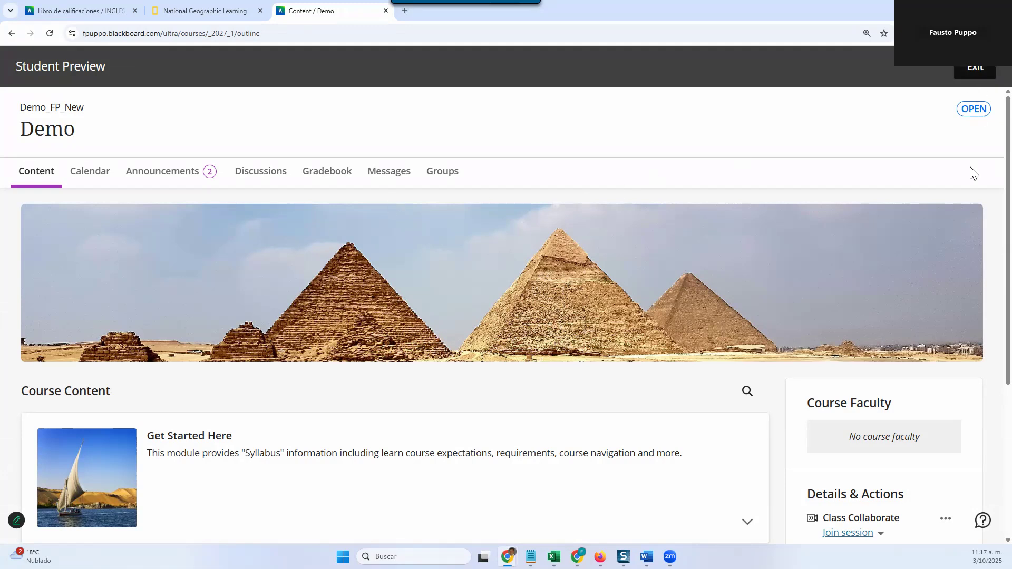
click(976, 71)
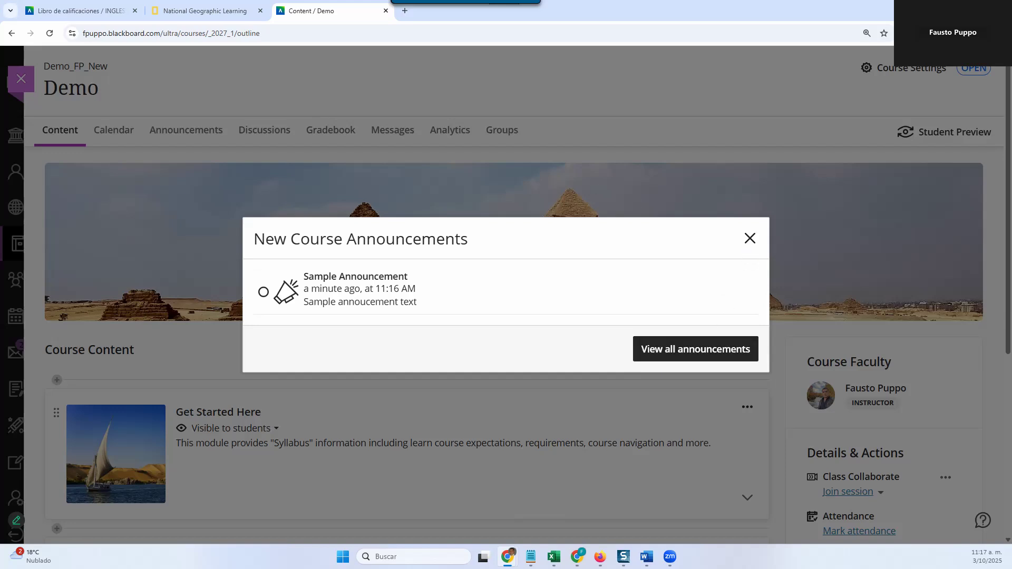
click(751, 242)
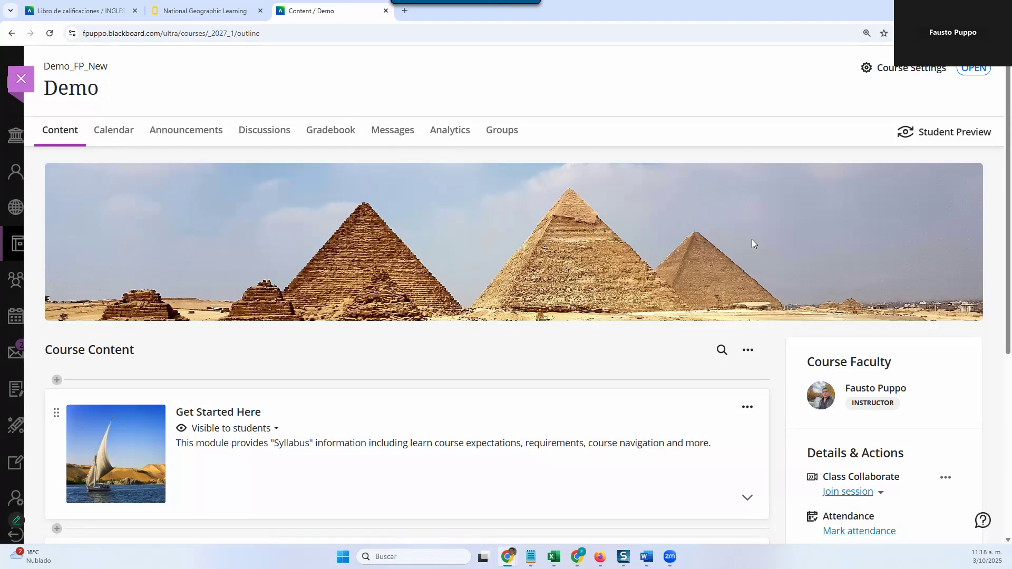
Step: Create a new course message addressed to two individual course members, with an email copy sent to the recipients
click(401, 135)
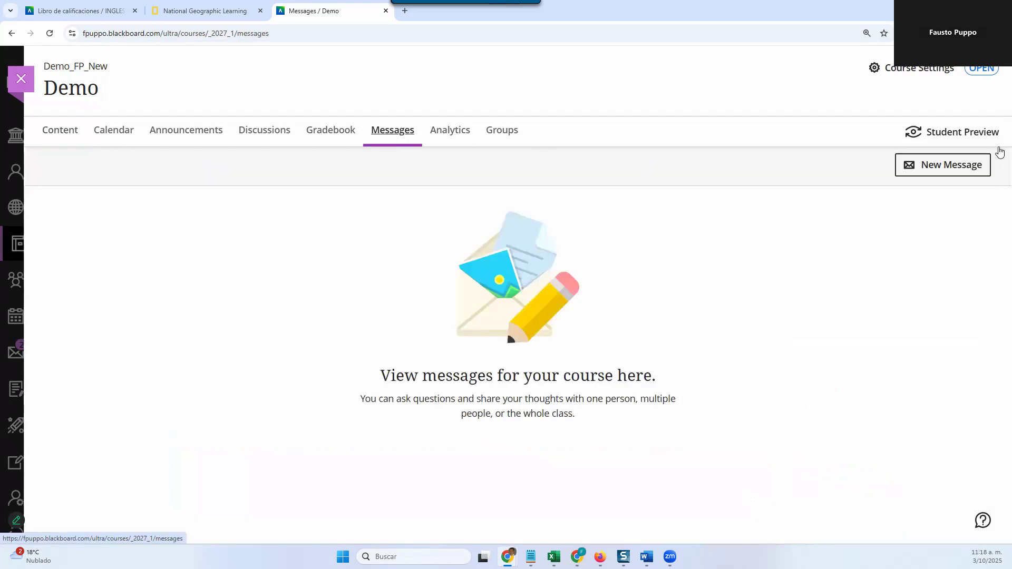
click(959, 167)
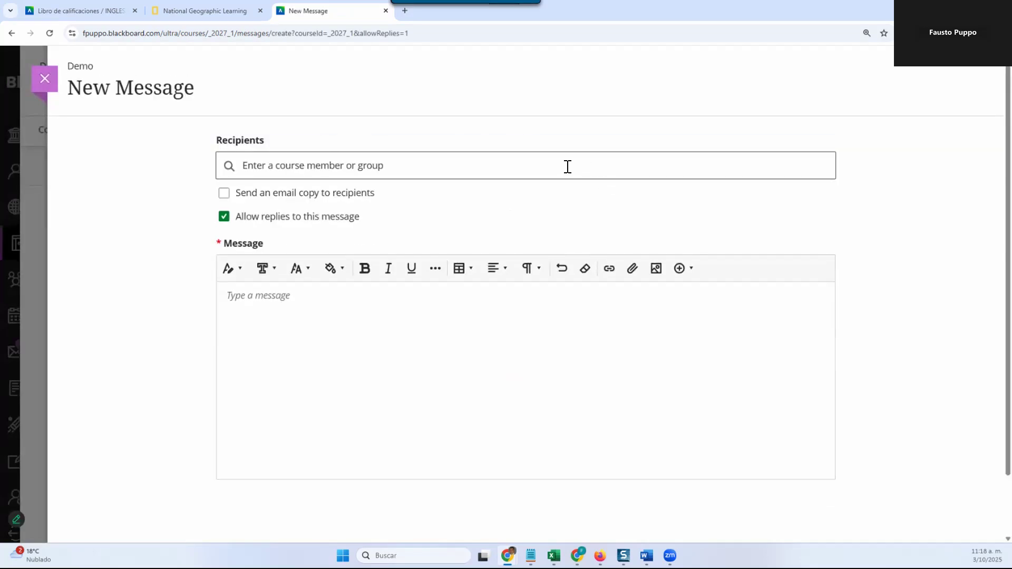
click(567, 166)
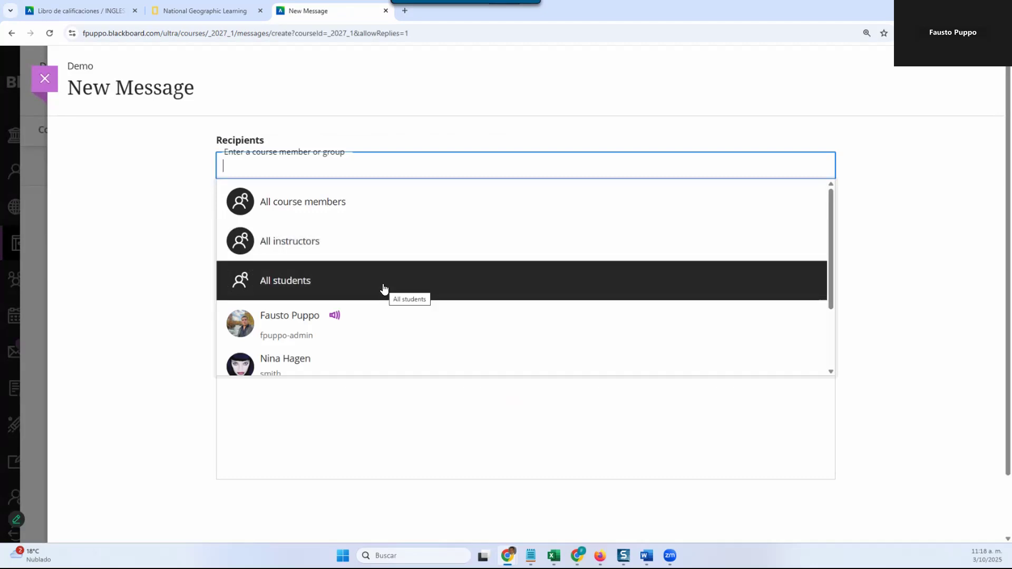
scroll(384, 289, down, 2)
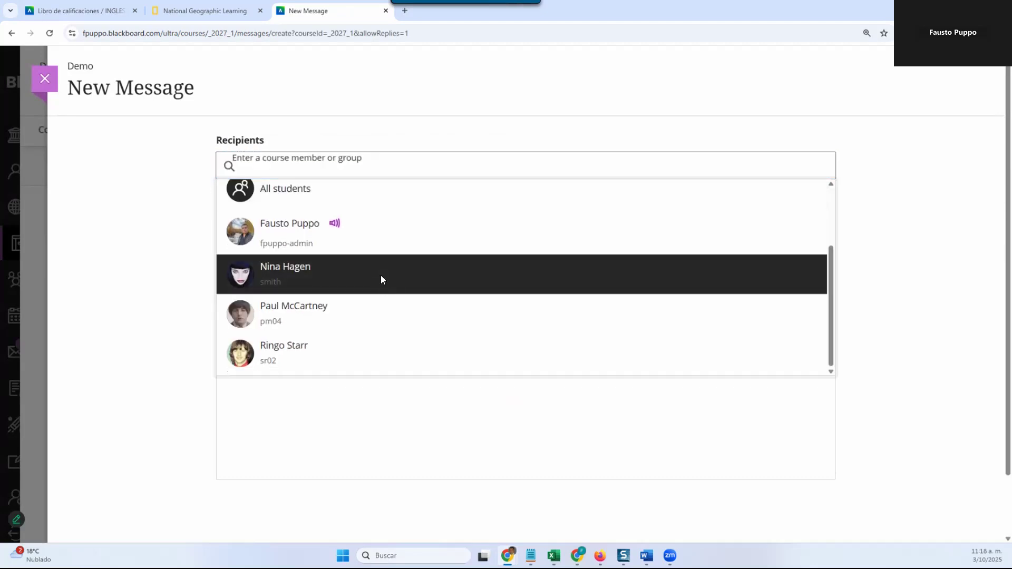
click(381, 276)
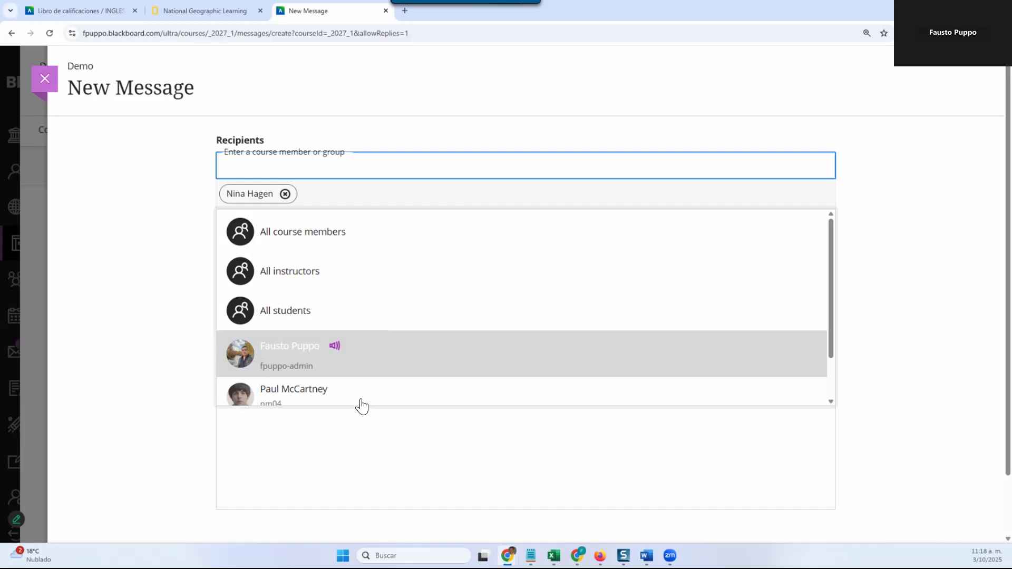
click(358, 388)
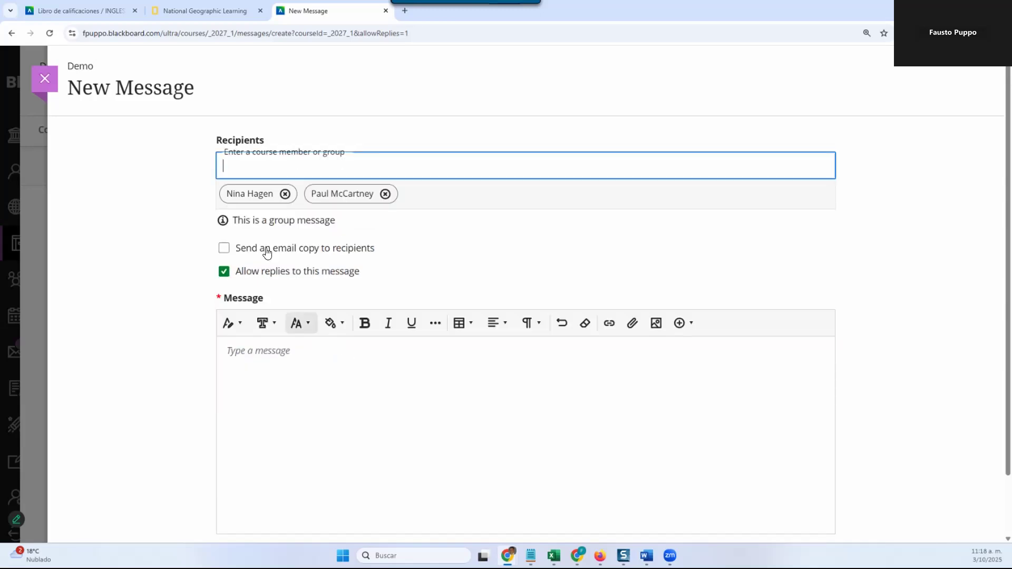
click(223, 249)
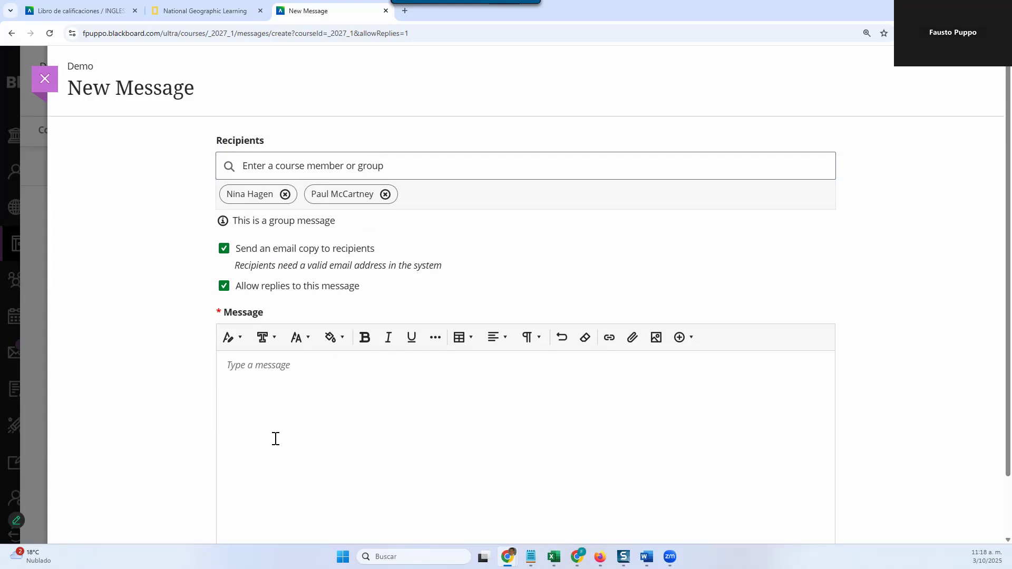
Step: Enter "Sample message text..." as the message body and send the message with replies allowed
click(298, 408)
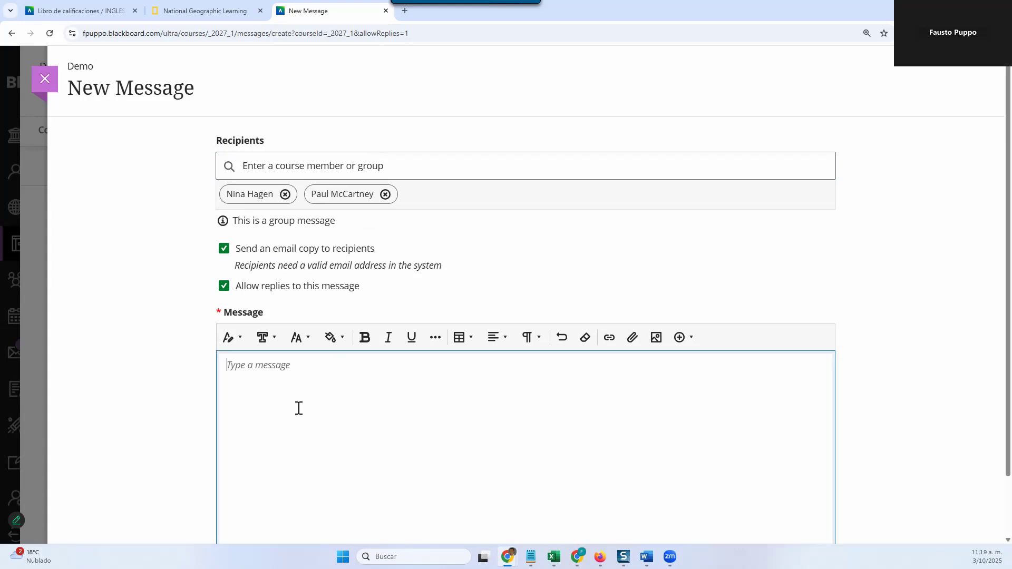
text(Sample message text...)
scroll(318, 378, down, 2)
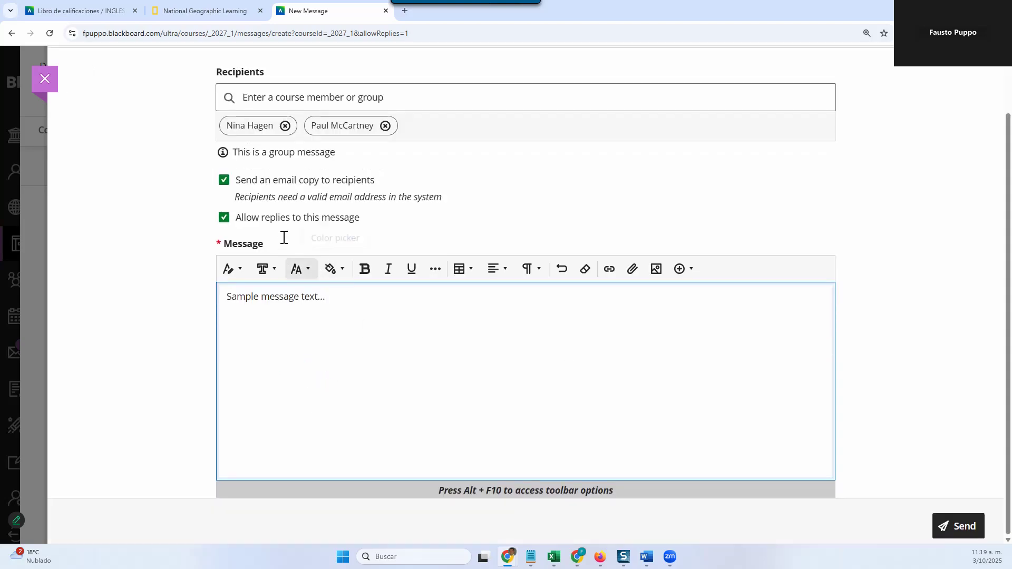
click(222, 225)
click(224, 218)
click(957, 526)
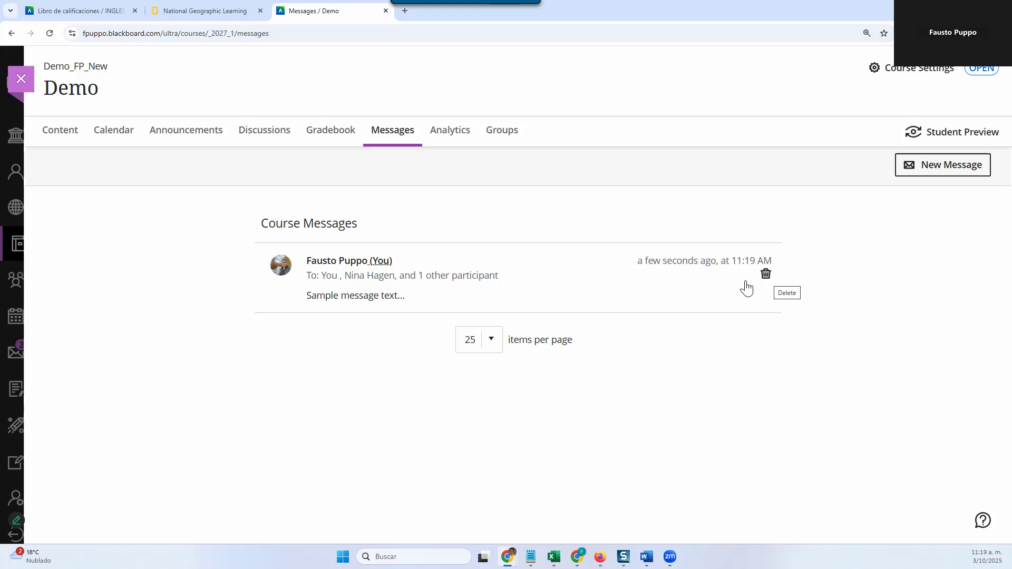
Step: Review the modules on the Demo course's content page and expand "Module 2: Old Kingdom & First Intermediate Period"
click(74, 145)
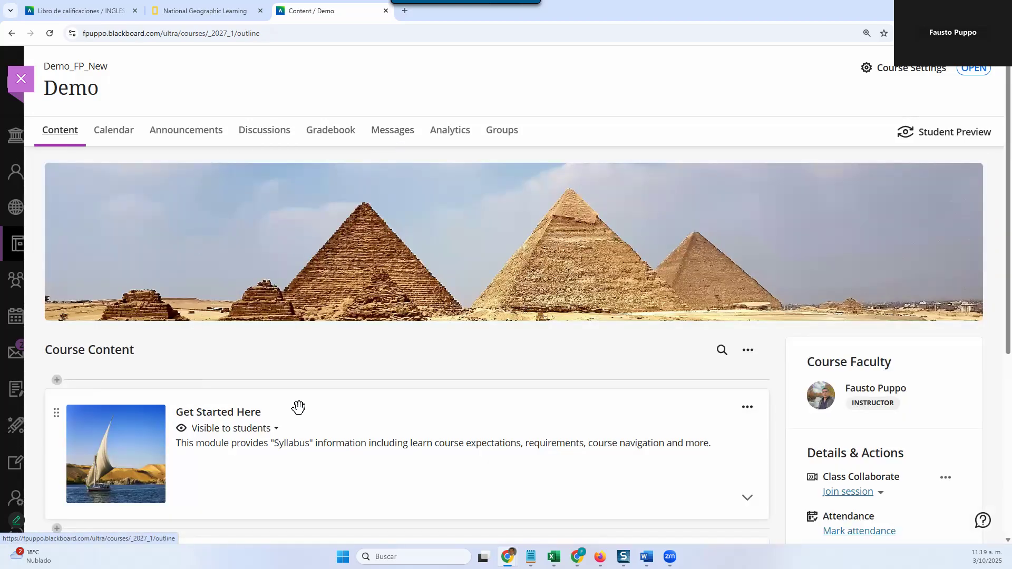
scroll(364, 425, down, 5)
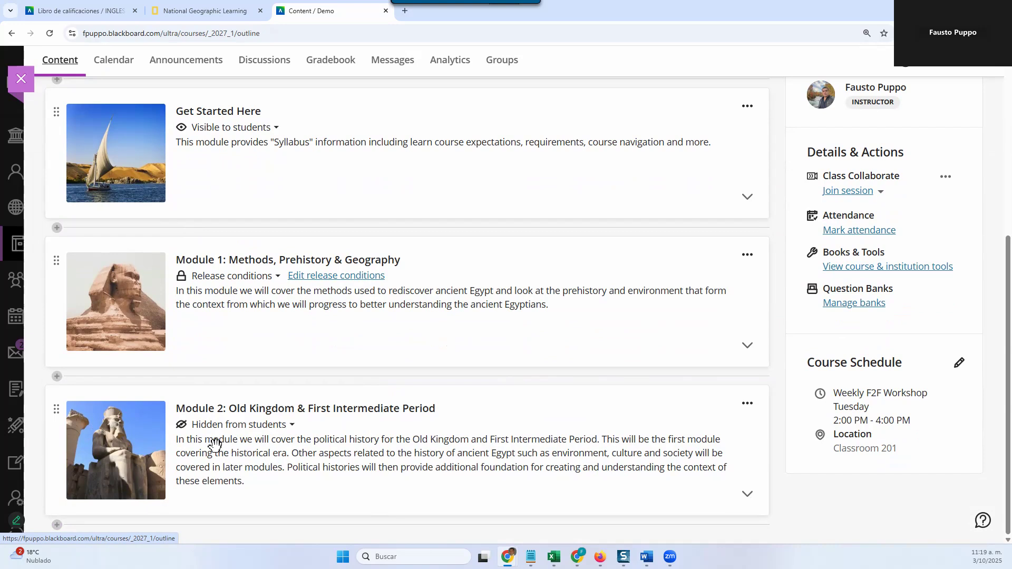
scroll(217, 300, up, 4)
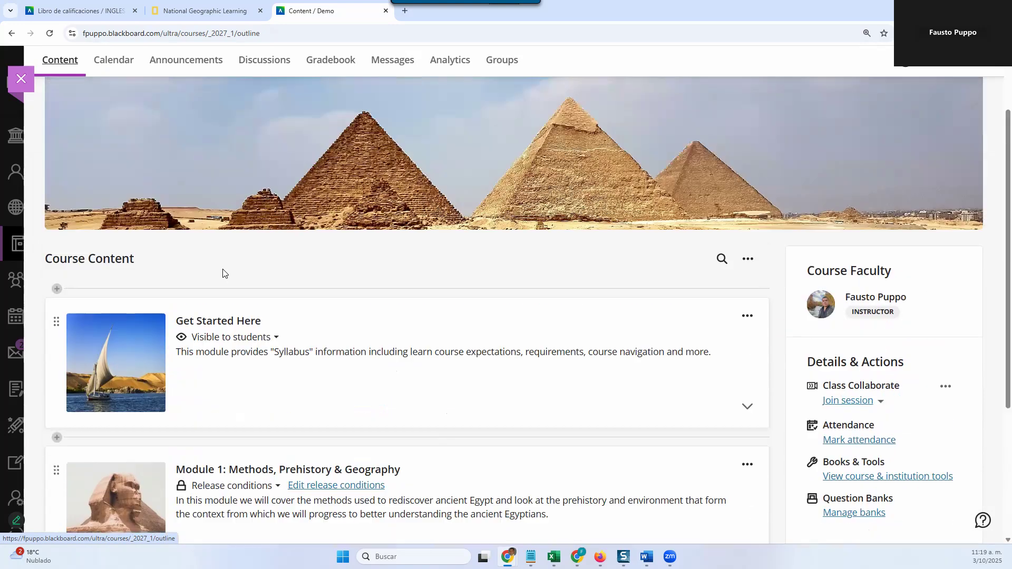
scroll(205, 310, down, 4)
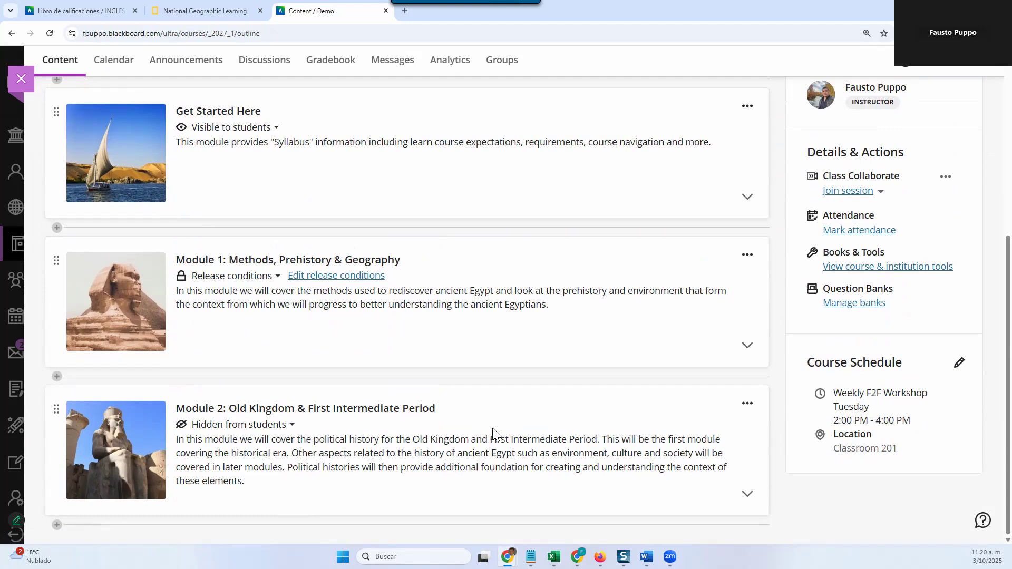
click(492, 427)
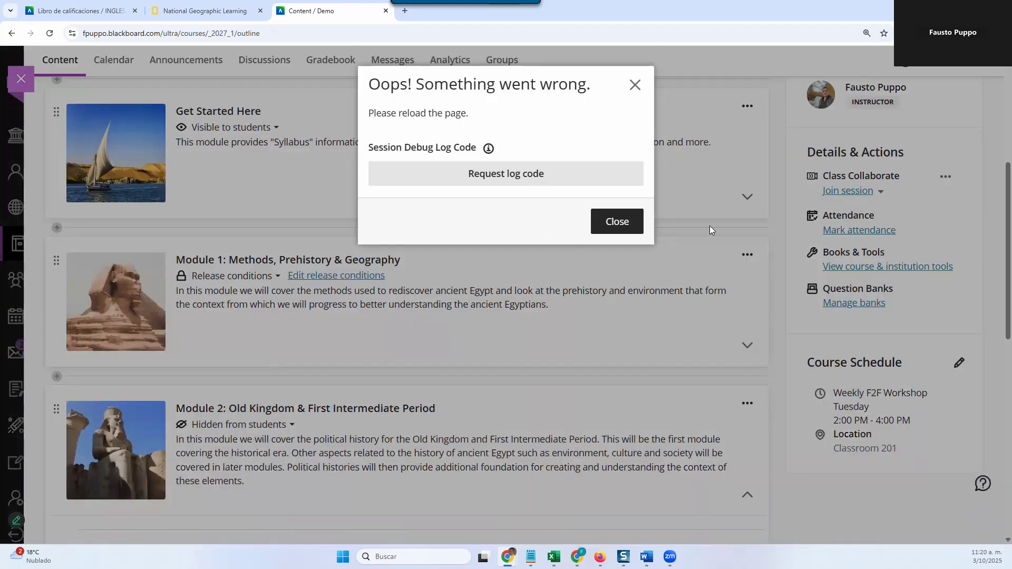
click(620, 232)
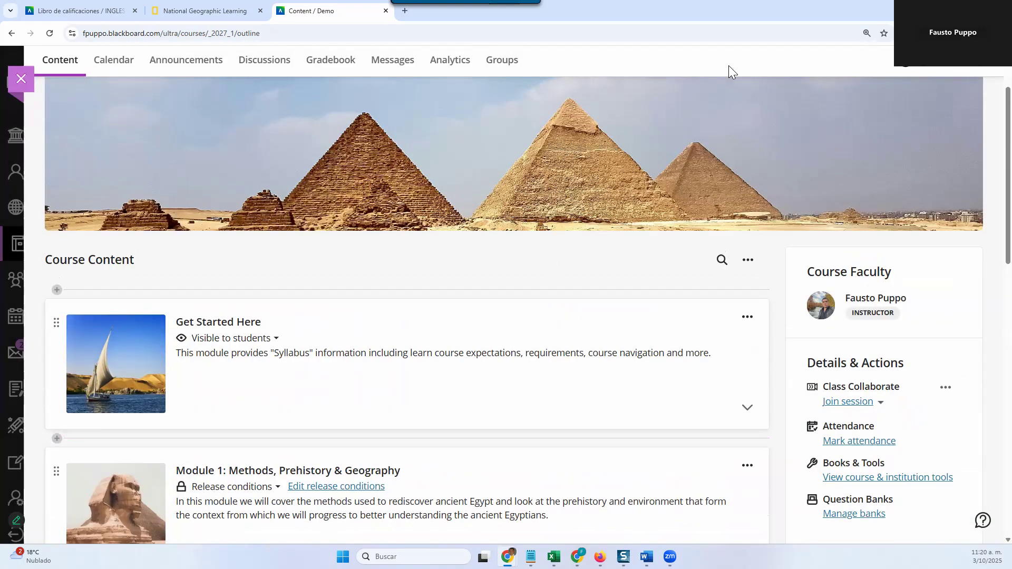
Step: View the Demo course in Student Preview and exit the preview, discarding the preview user
click(965, 61)
click(562, 274)
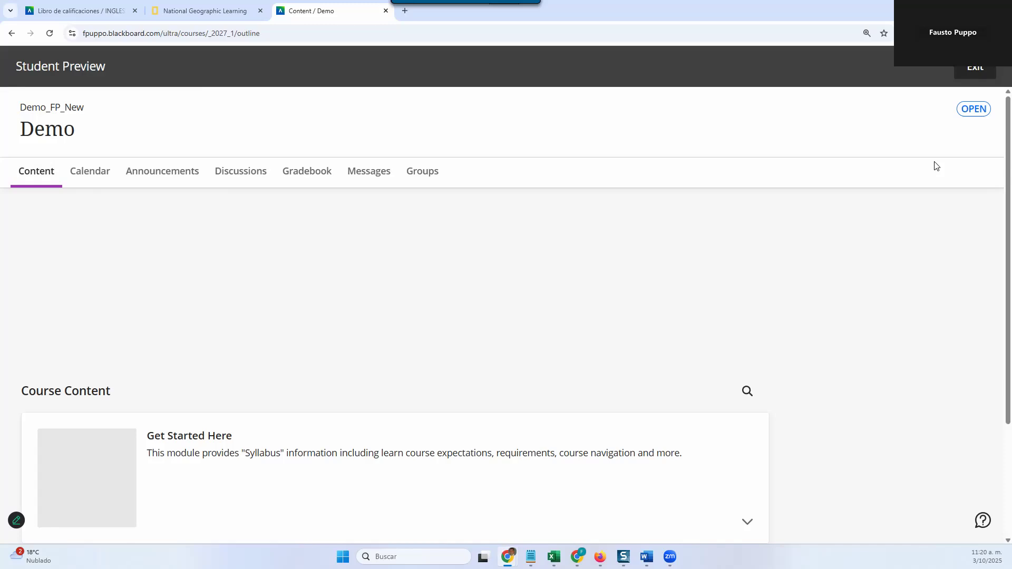
click(987, 69)
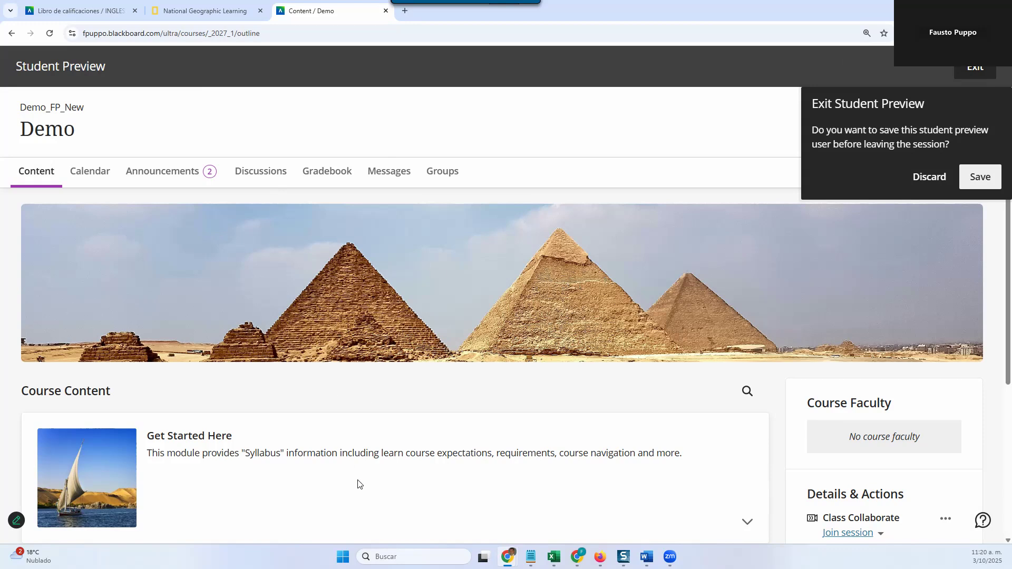
click(922, 181)
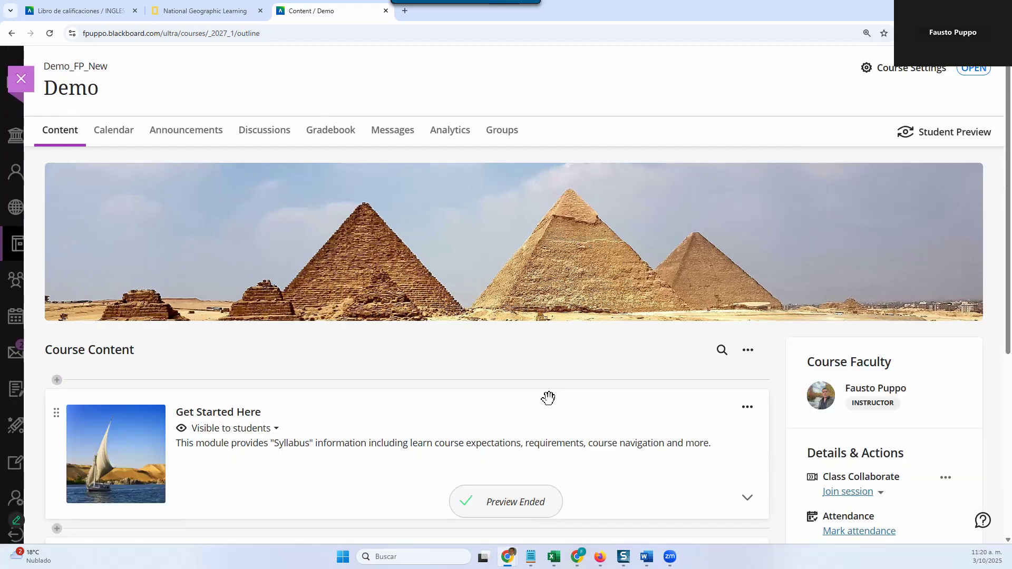
Step: Expand "Module 2: Old Kingdom & First Intermediate Period" on the content page and dismiss the error dialog
scroll(548, 398, down, 6)
click(462, 429)
click(611, 213)
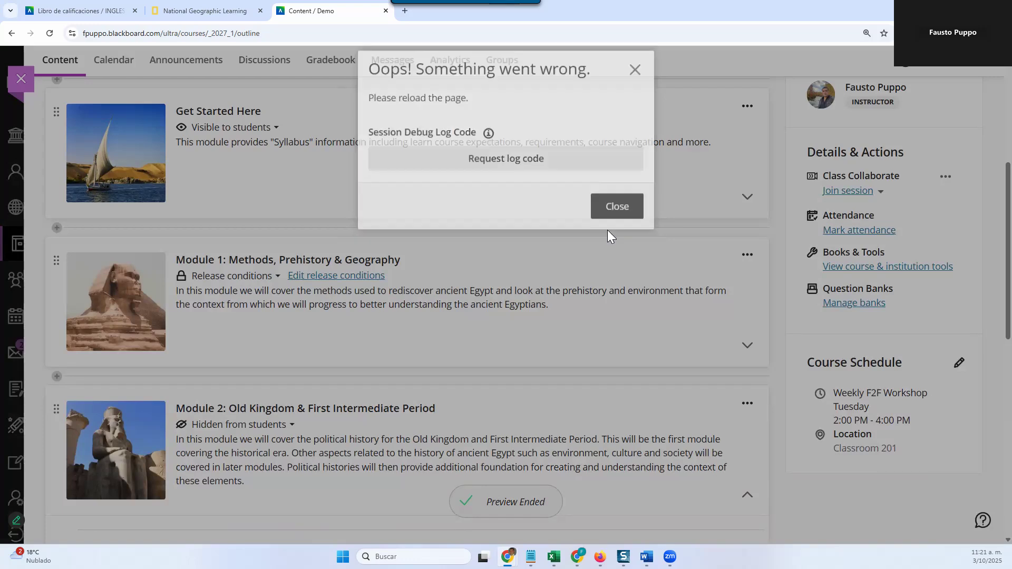
Step: Review the item types available for Module 2 and start a new Discussion above "About this Module"
scroll(295, 400, down, 3)
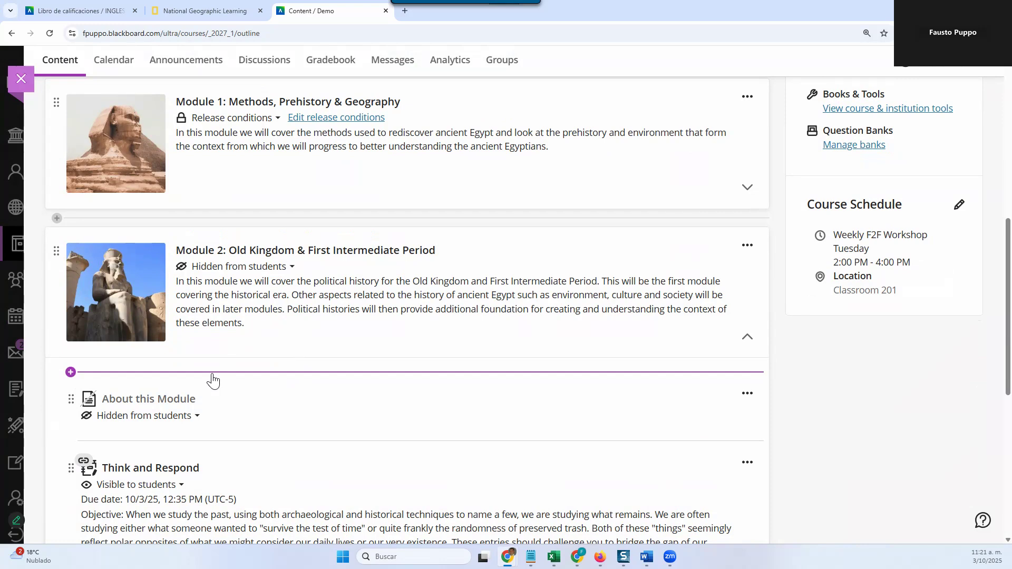
click(167, 374)
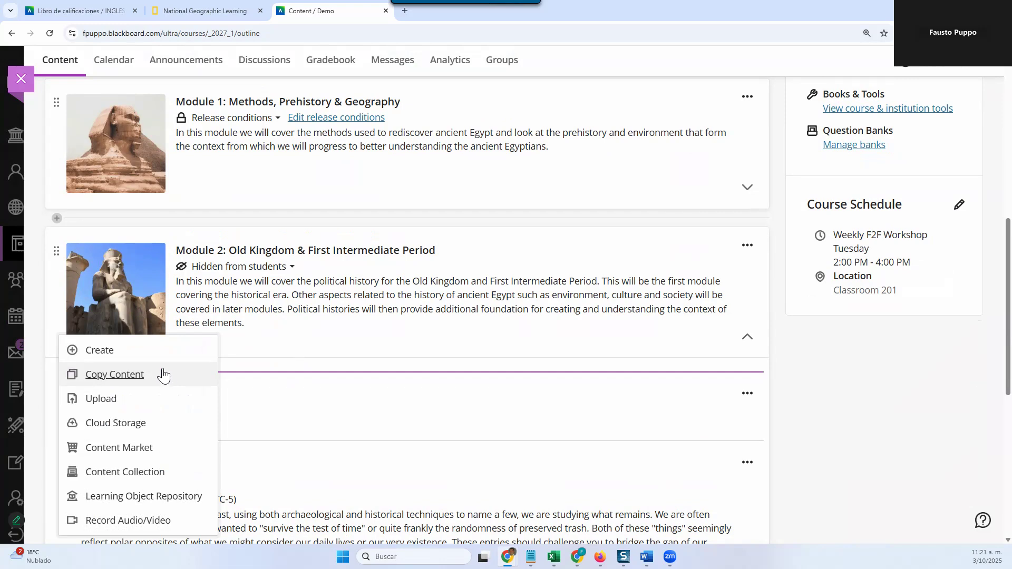
click(87, 353)
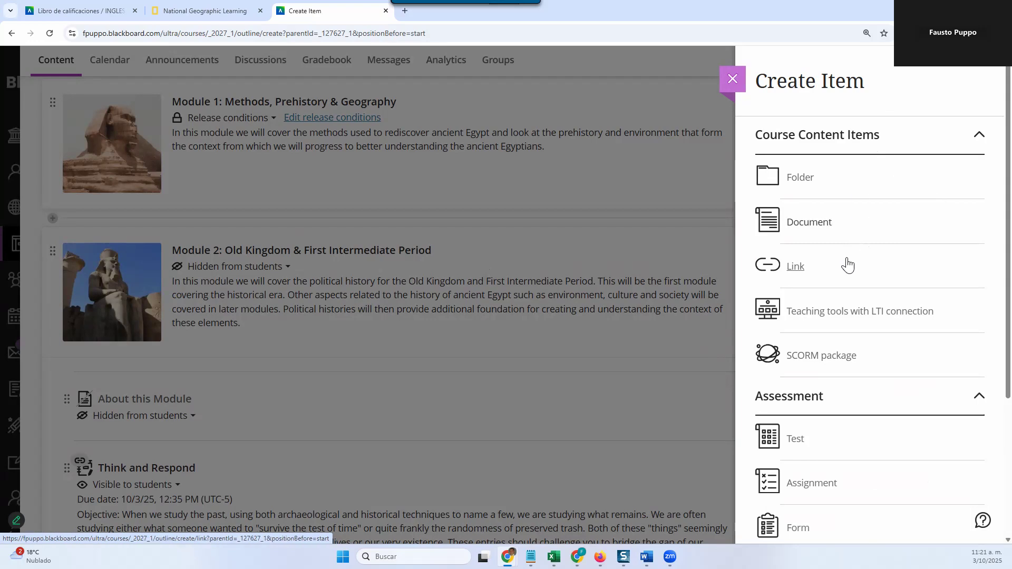
scroll(883, 275, down, 1)
scroll(882, 275, down, 1)
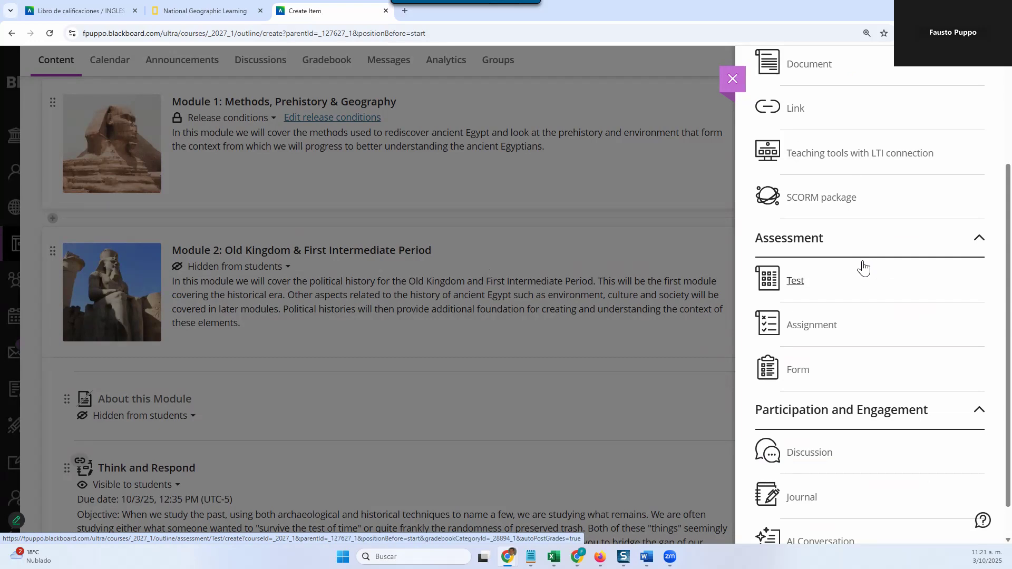
scroll(890, 342, down, 1)
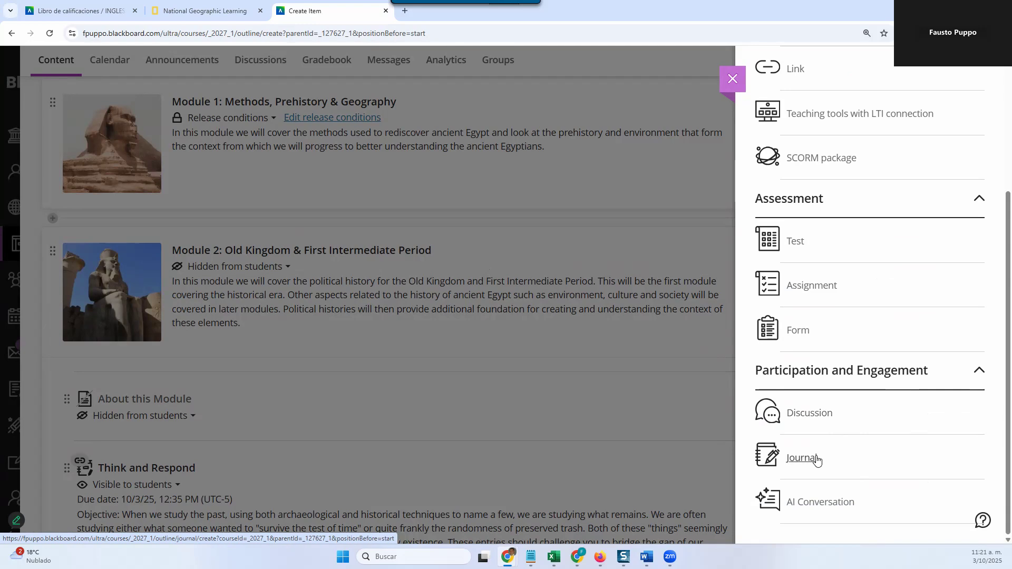
click(823, 423)
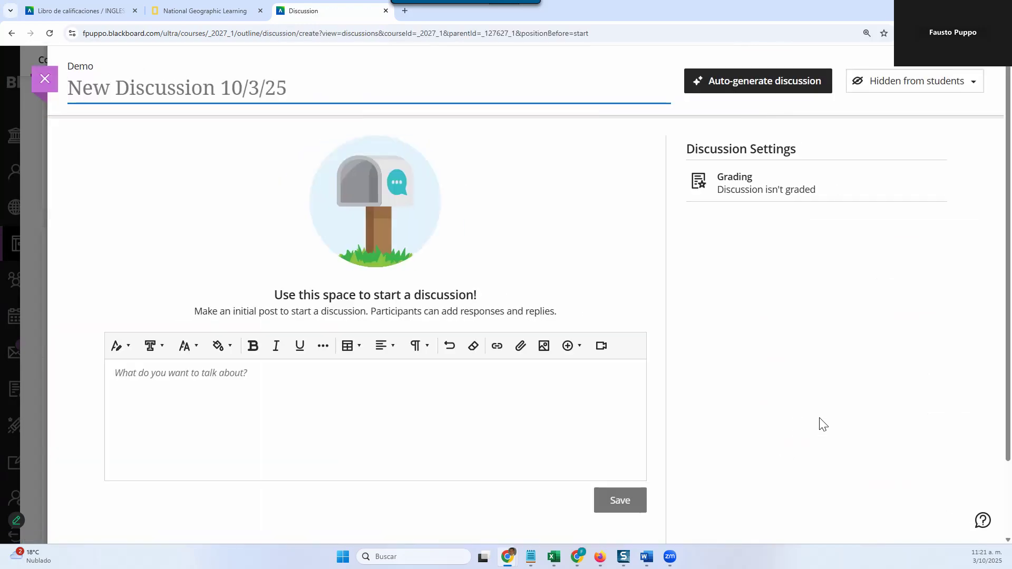
Step: Auto-generate discussion proposals and add "Understanding Personal Biases in Decision Making" to the new discussion
click(230, 80)
click(784, 83)
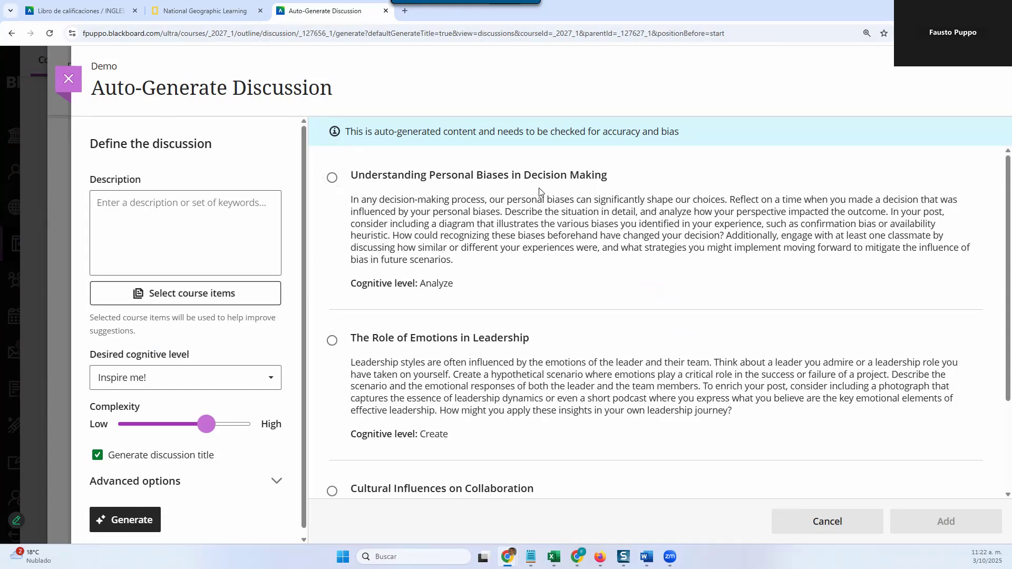
click(333, 180)
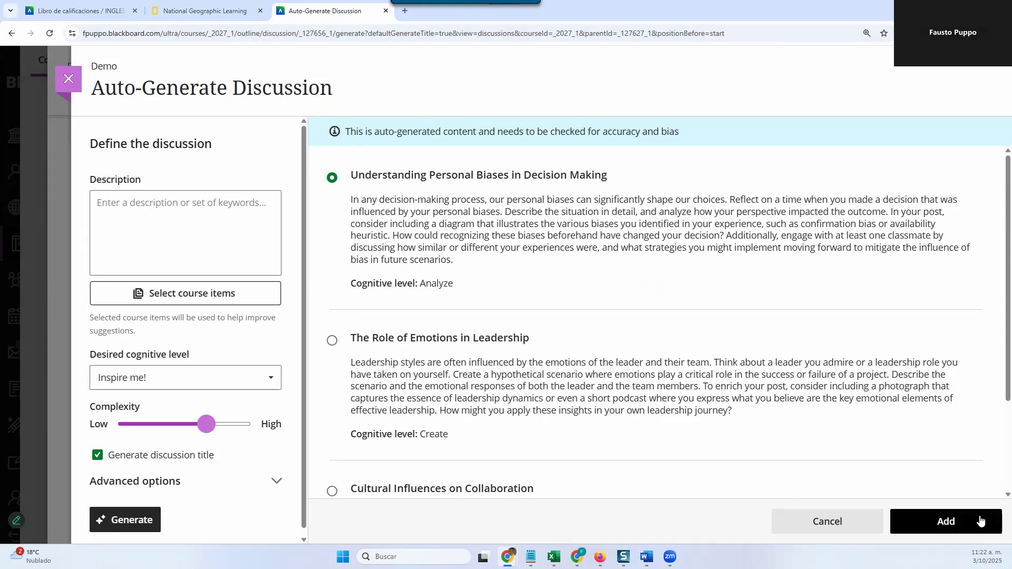
click(974, 521)
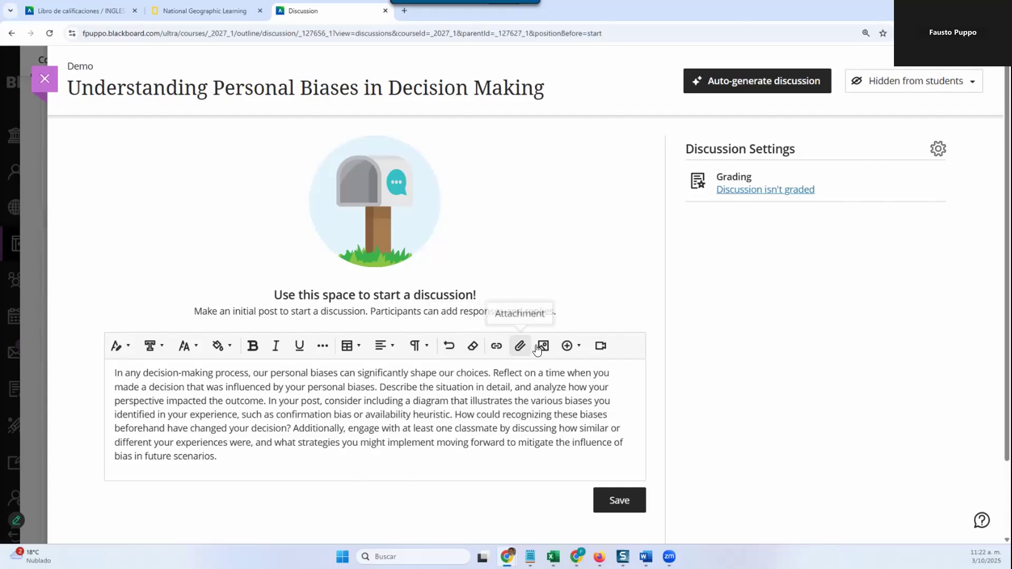
Step: Look over the content types that can be inserted in the discussion post and save the generated topic
click(568, 348)
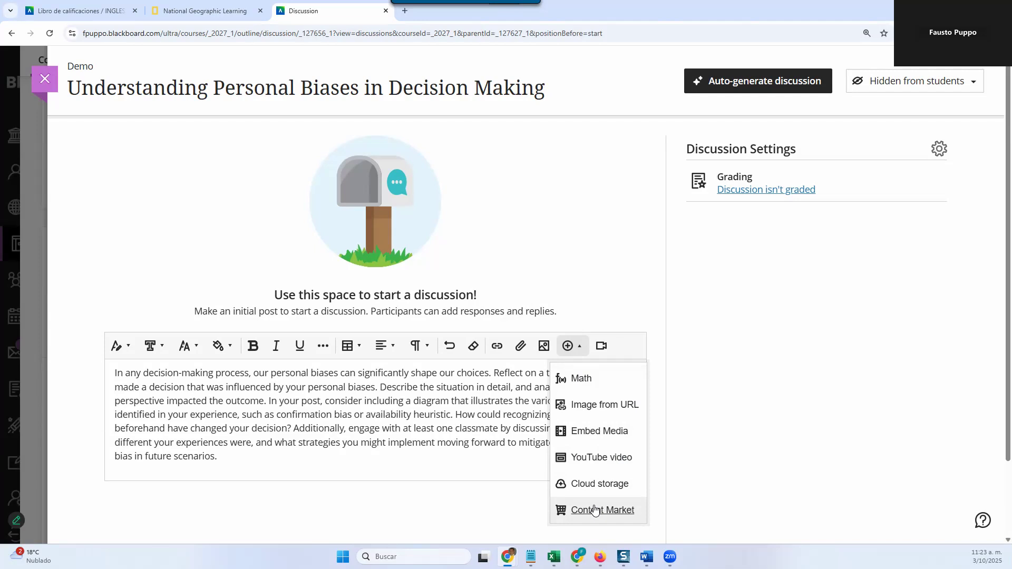
click(470, 506)
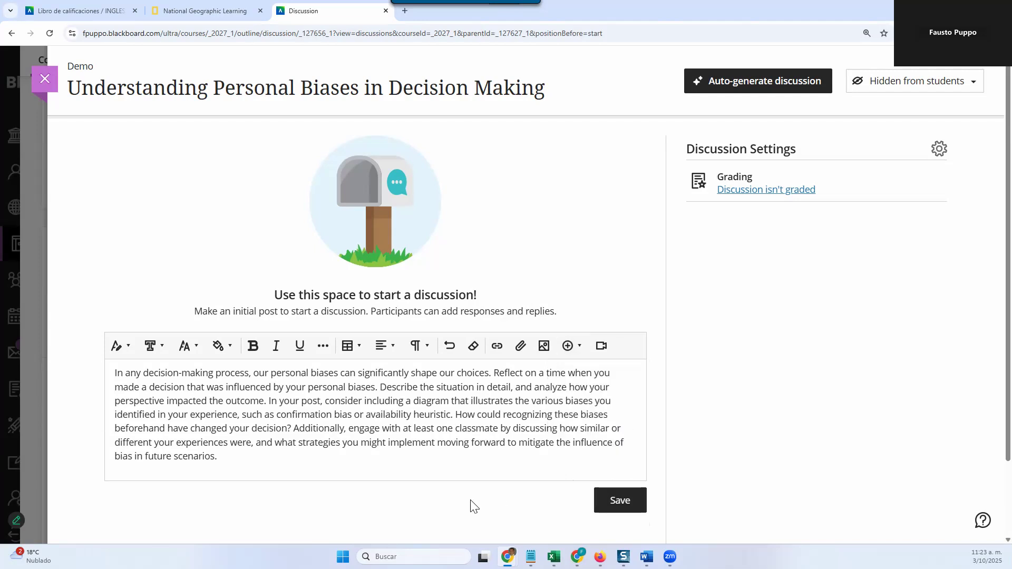
click(617, 502)
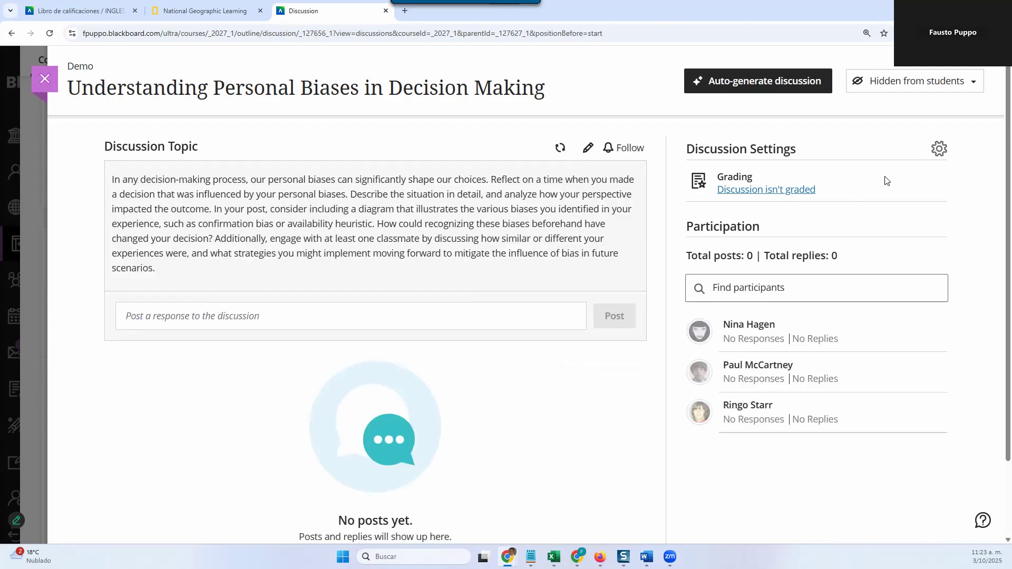
Step: Review the discussion's settings and visibility options, keep them as they are, and close the discussion
click(939, 152)
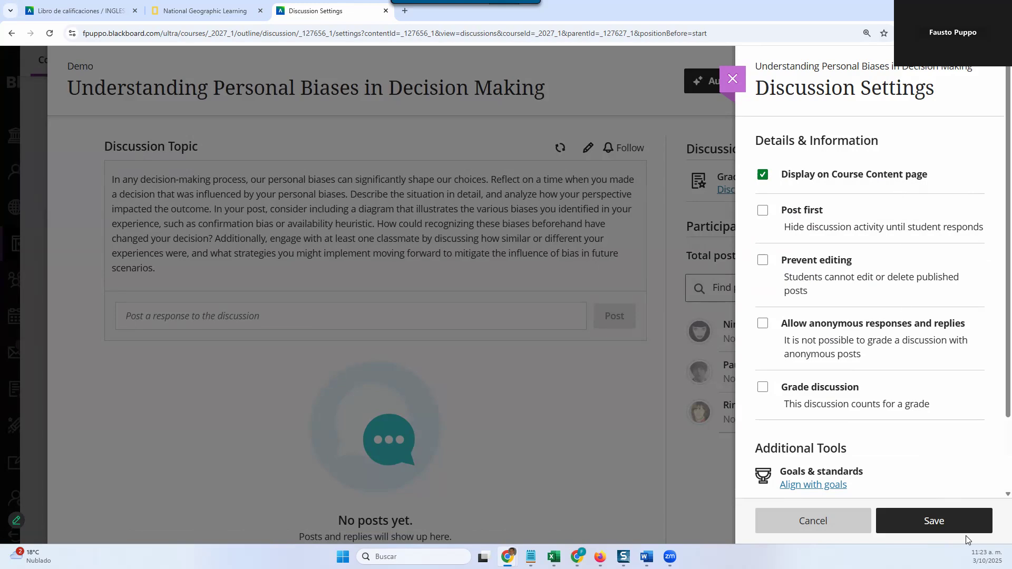
click(906, 523)
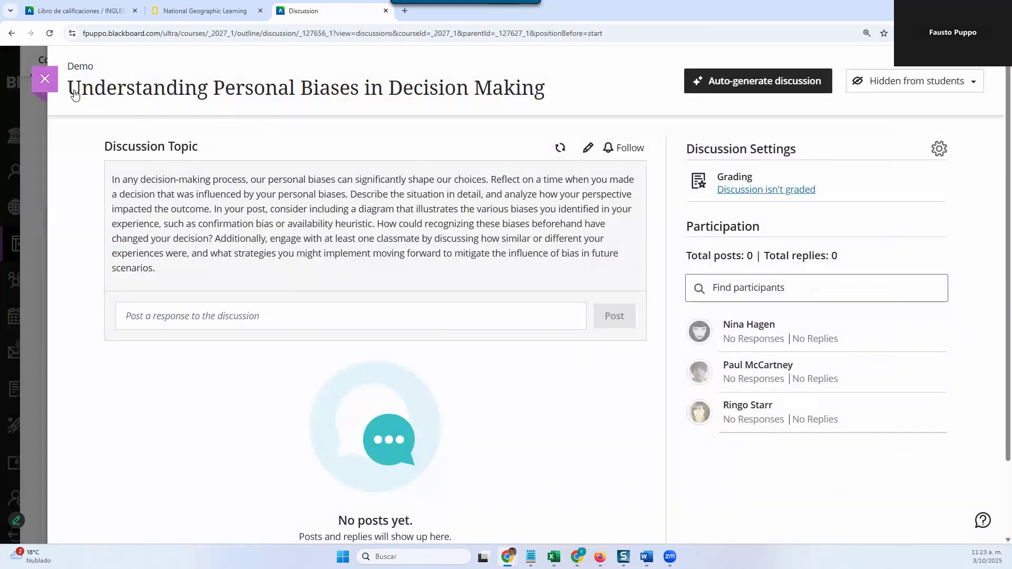
click(886, 91)
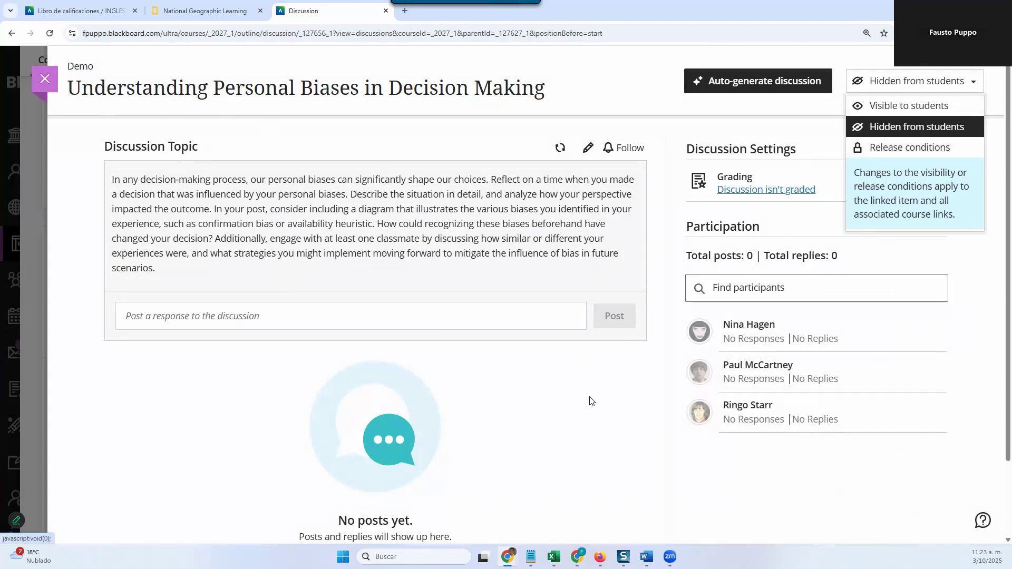
click(331, 206)
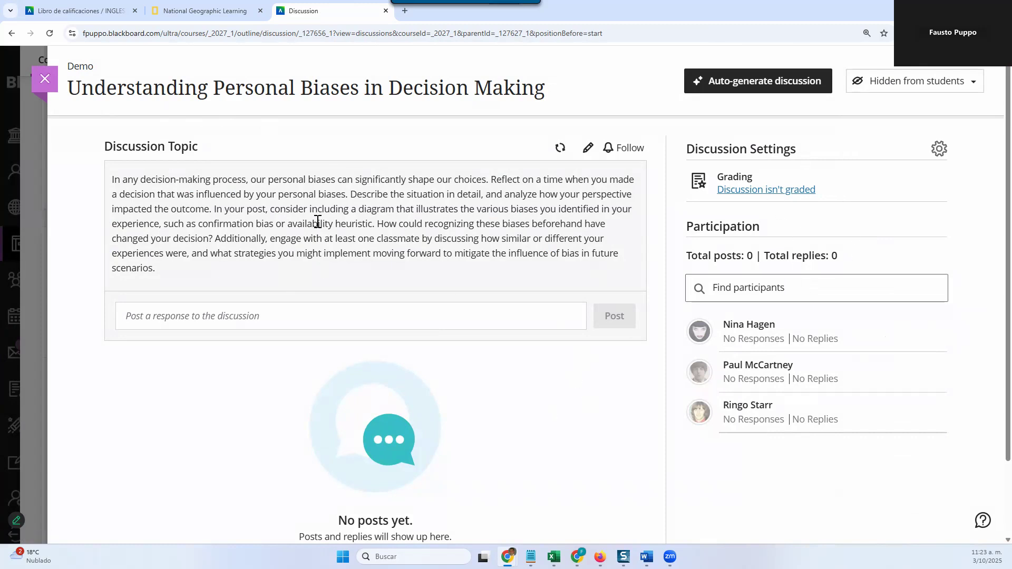
click(44, 79)
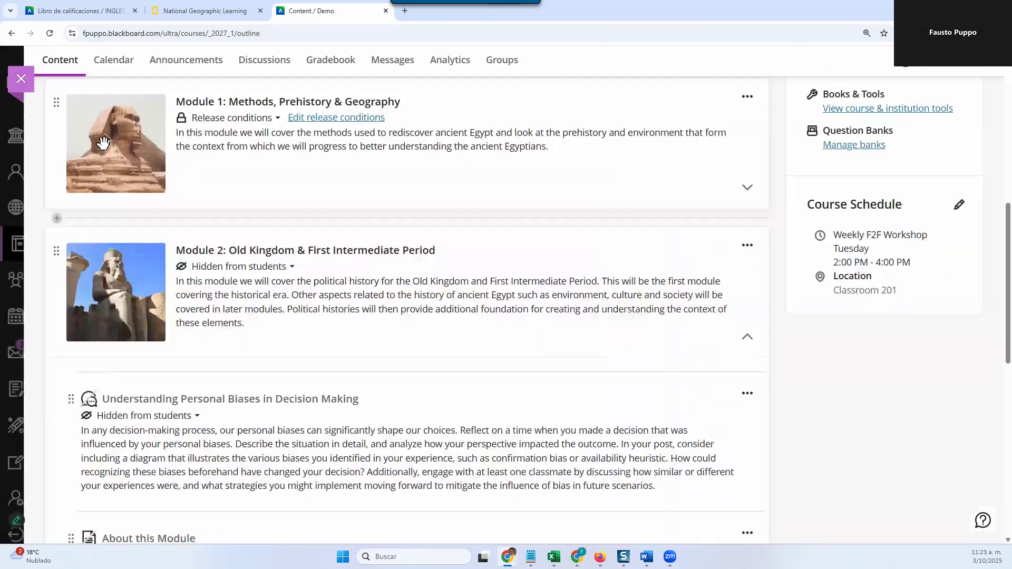
Step: Check the new discussion's entry in Module 2 and on the course's Discussions page
scroll(212, 274, down, 1)
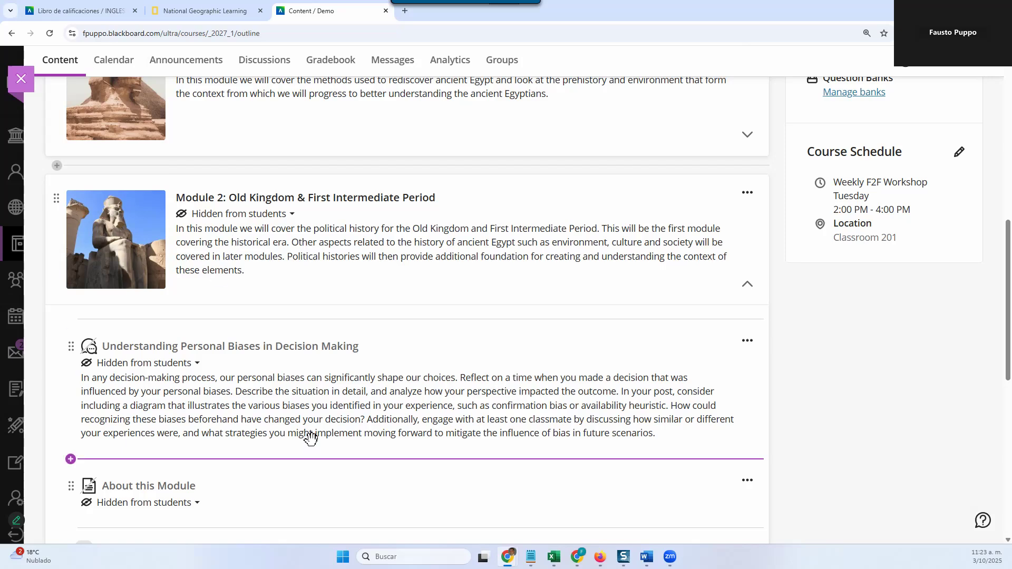
scroll(311, 439, up, 4)
scroll(314, 427, up, 2)
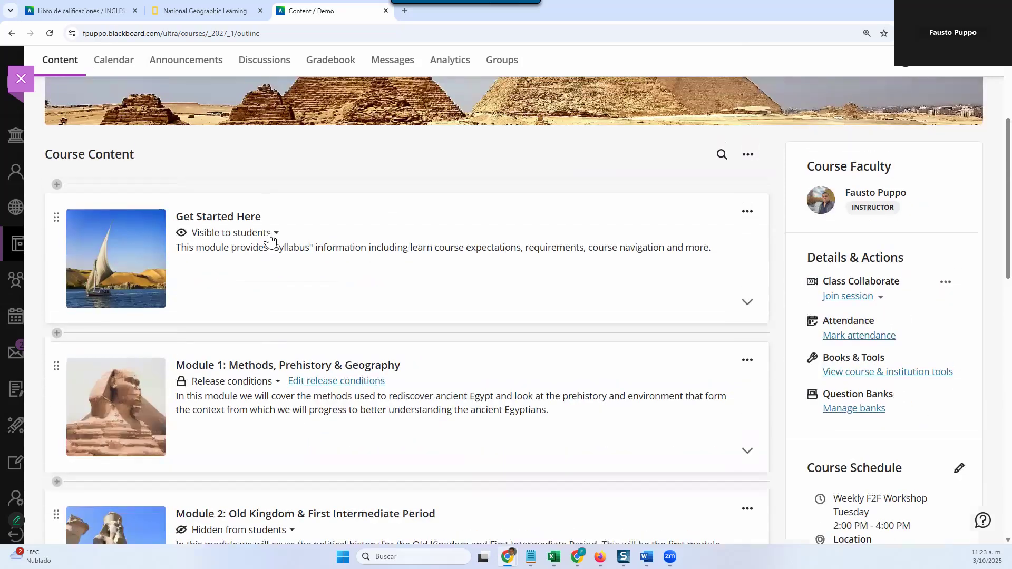
scroll(256, 309, up, 1)
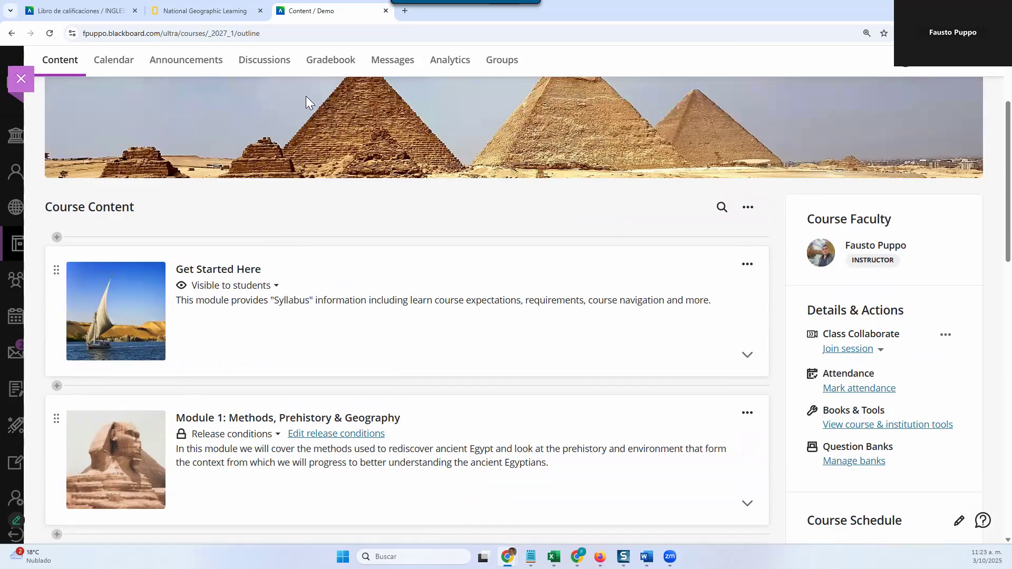
click(262, 65)
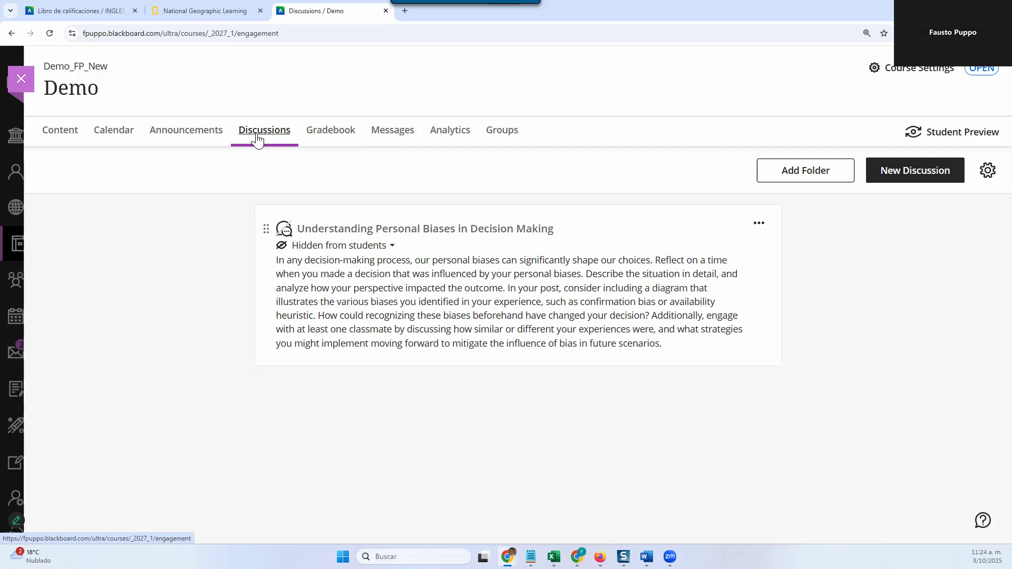
Step: Return to the course content, expand Module 2 and open the "Understanding Personal Biases in Decision Making" discussion
click(48, 142)
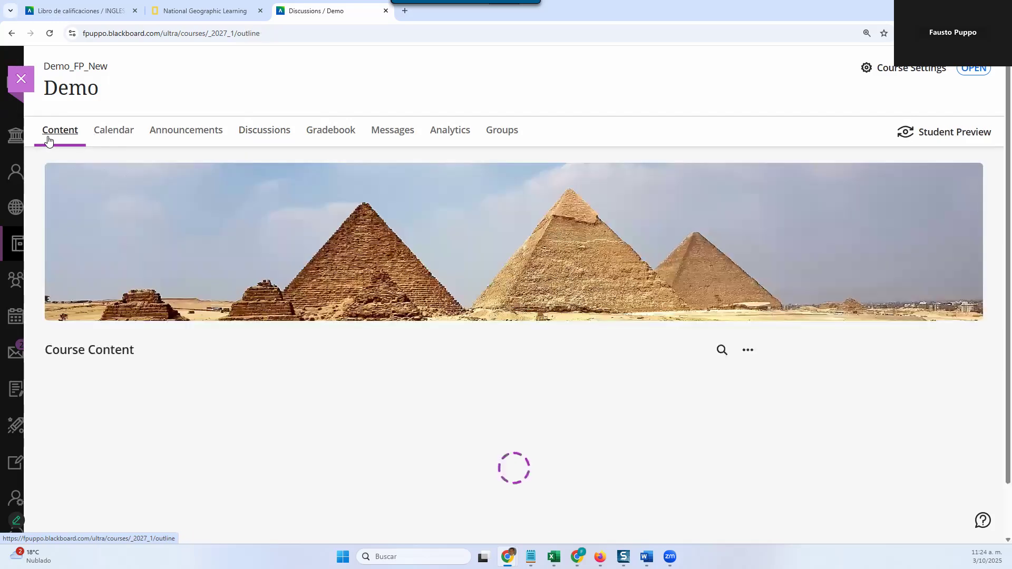
scroll(450, 372, down, 5)
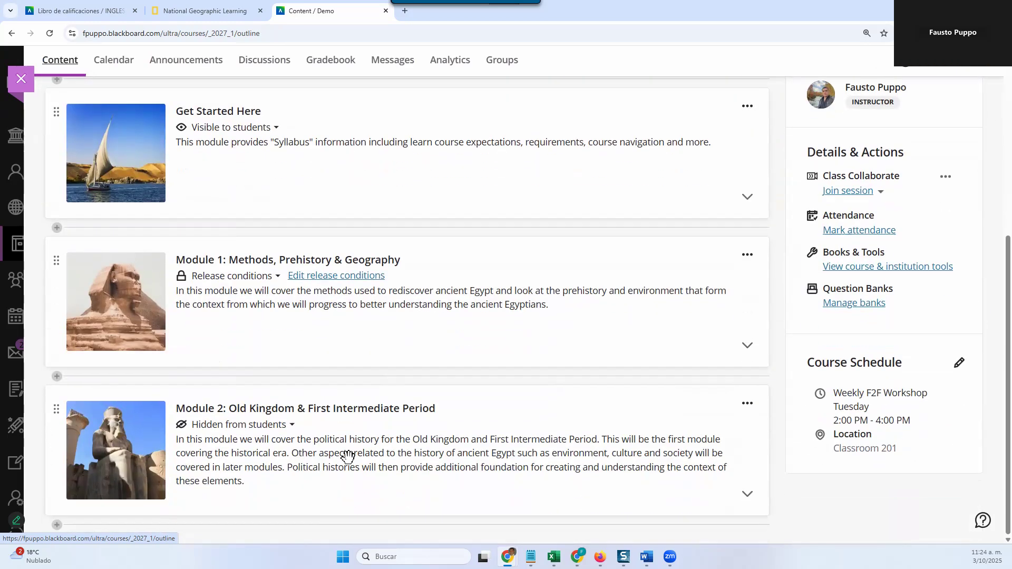
click(352, 454)
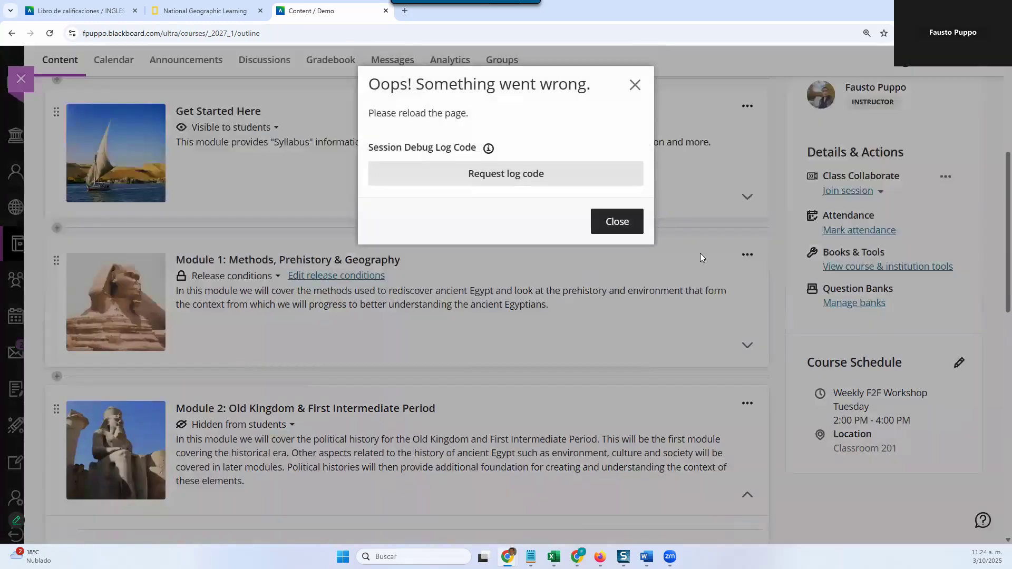
click(634, 222)
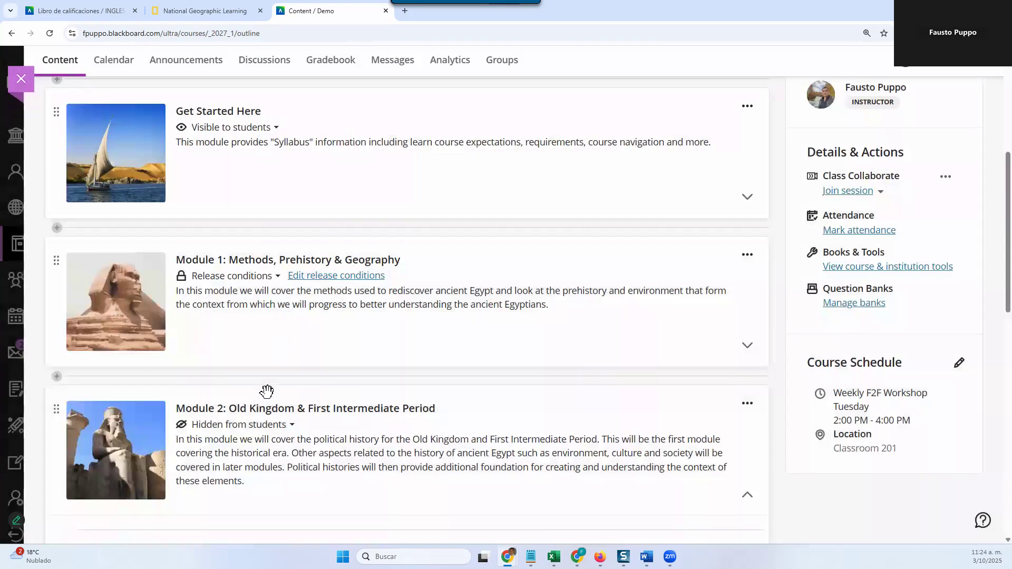
scroll(266, 390, down, 4)
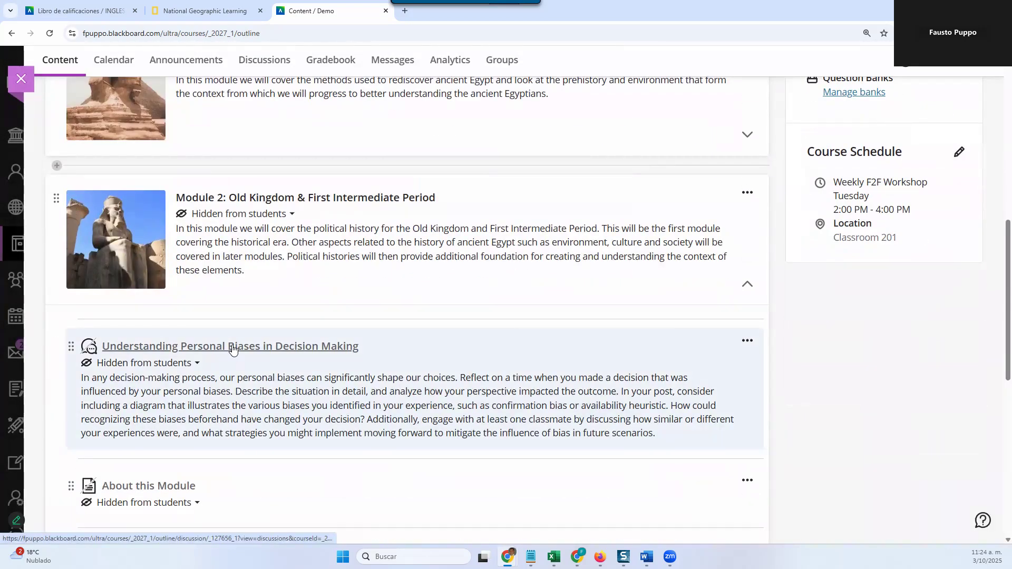
click(233, 350)
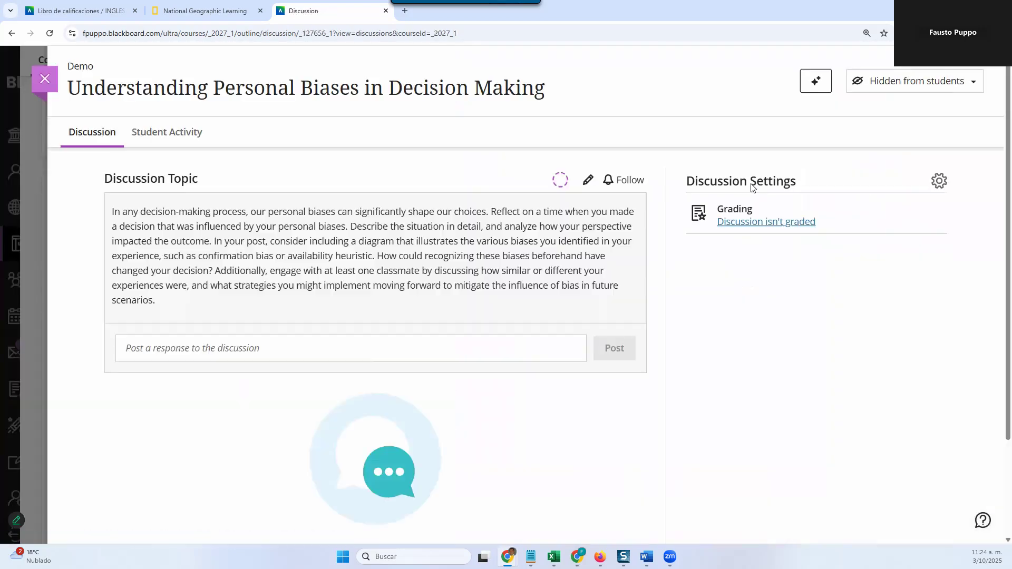
Step: In the discussion's settings, turn on "Post first" and leave "Prevent editing" off
click(939, 181)
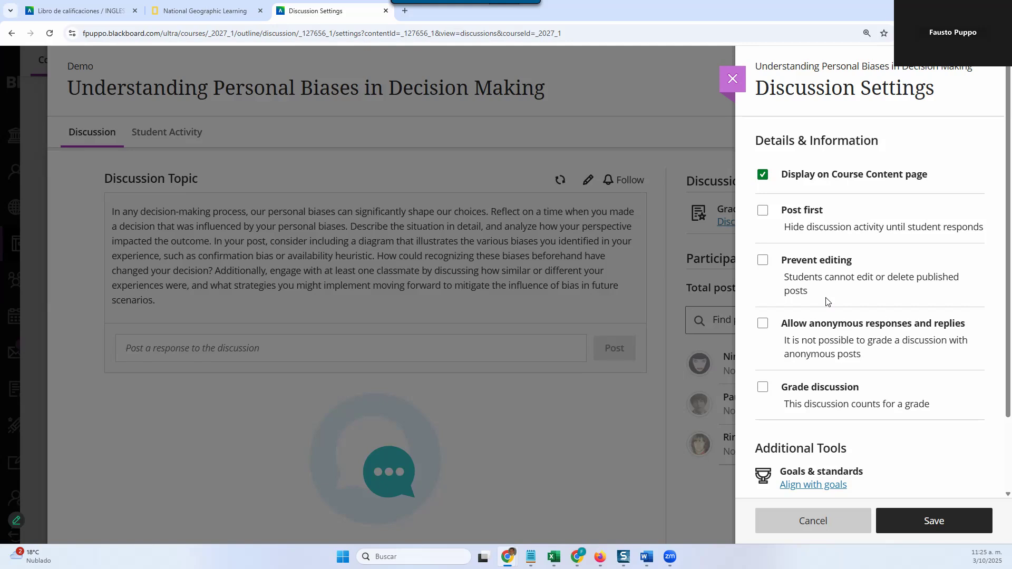
scroll(826, 301, down, 1)
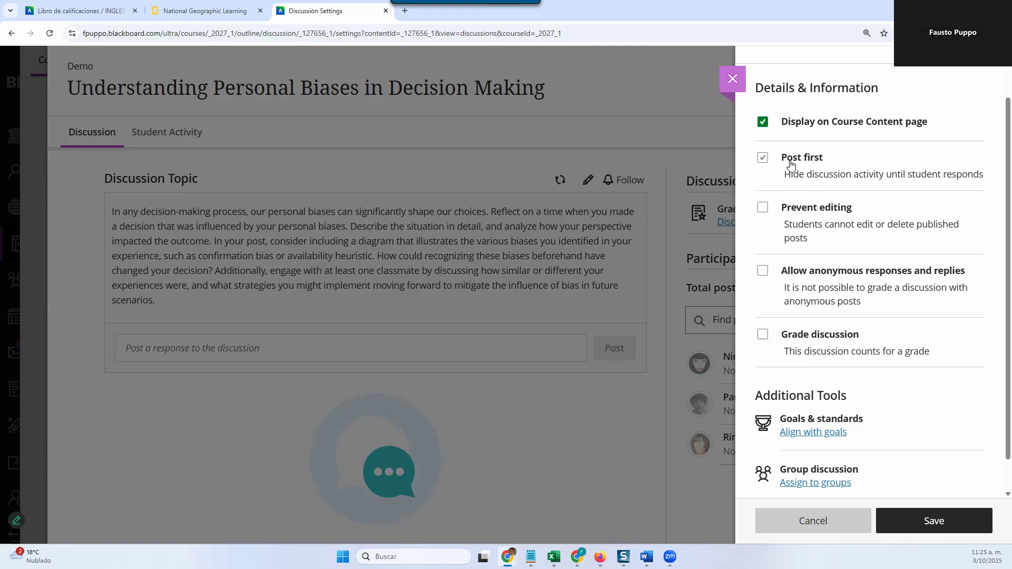
click(762, 158)
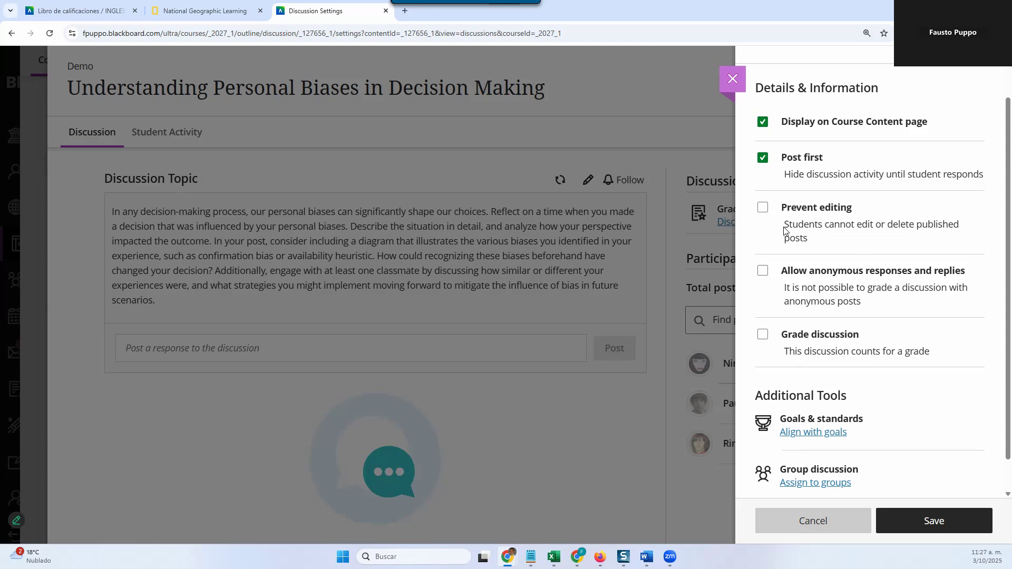
click(762, 210)
click(759, 211)
Step: Open the discussion's goal alignment and filter the goals by the System source and the PLO goal set type
scroll(847, 277, down, 1)
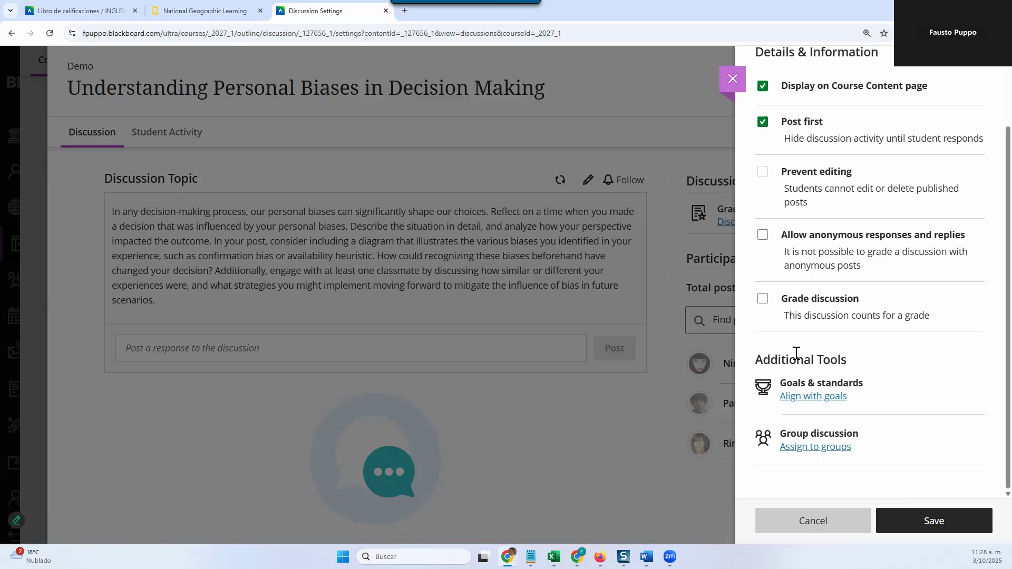
click(809, 402)
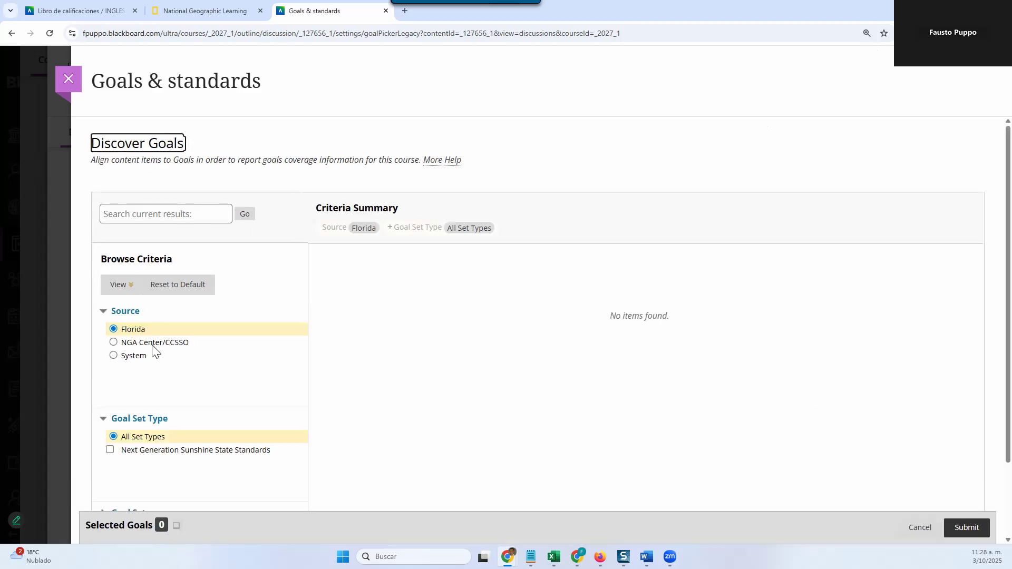
click(114, 356)
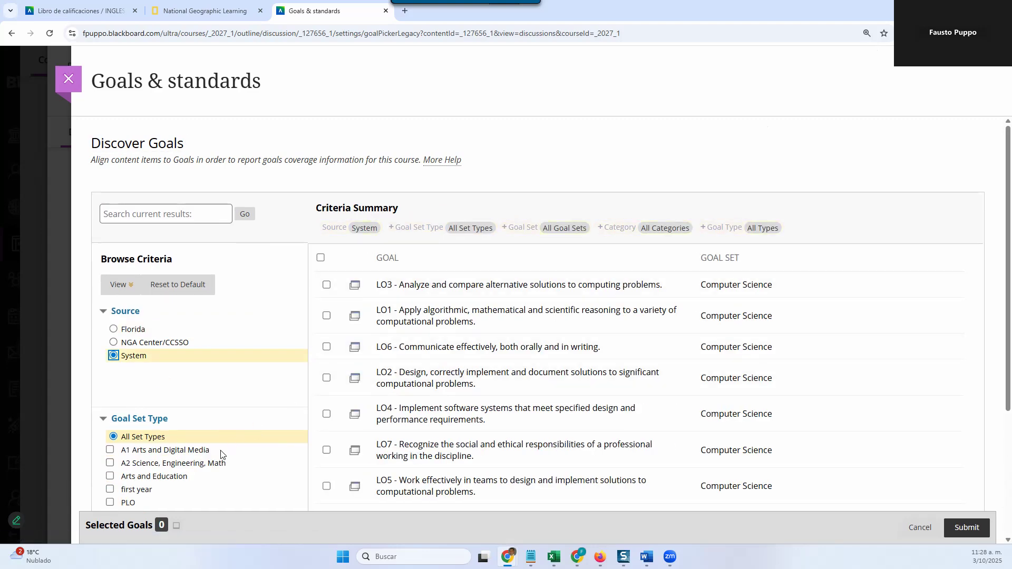
scroll(222, 454, down, 1)
click(111, 463)
click(110, 450)
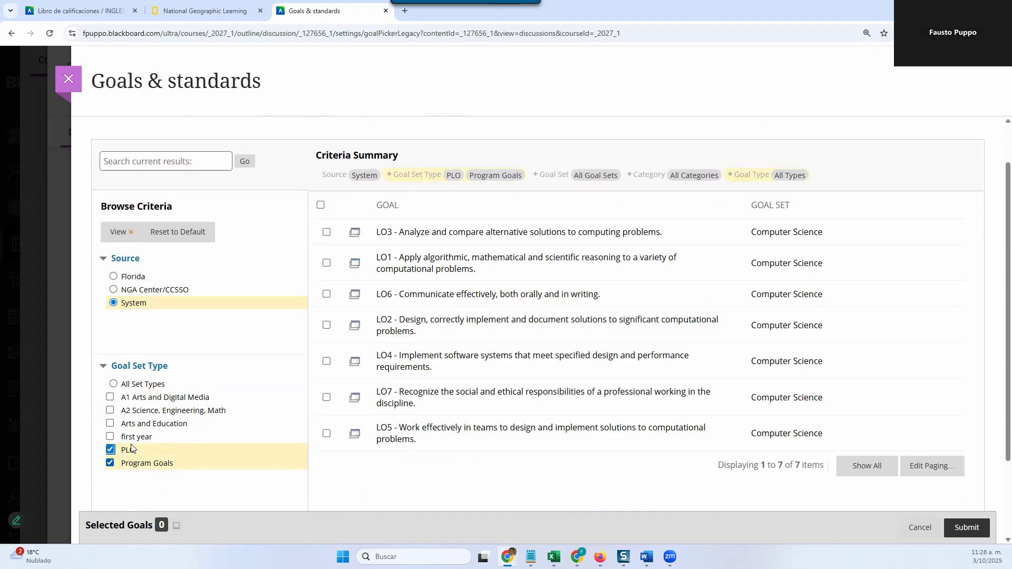
click(133, 461)
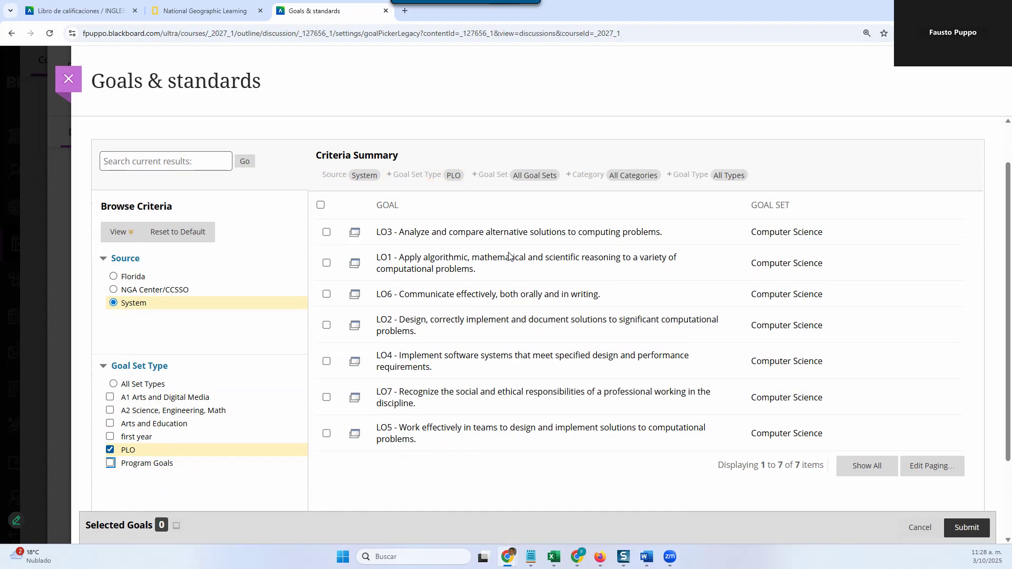
Step: Select the Computer Science goals LO1 and LO3 for alignment with the discussion
click(326, 263)
click(326, 232)
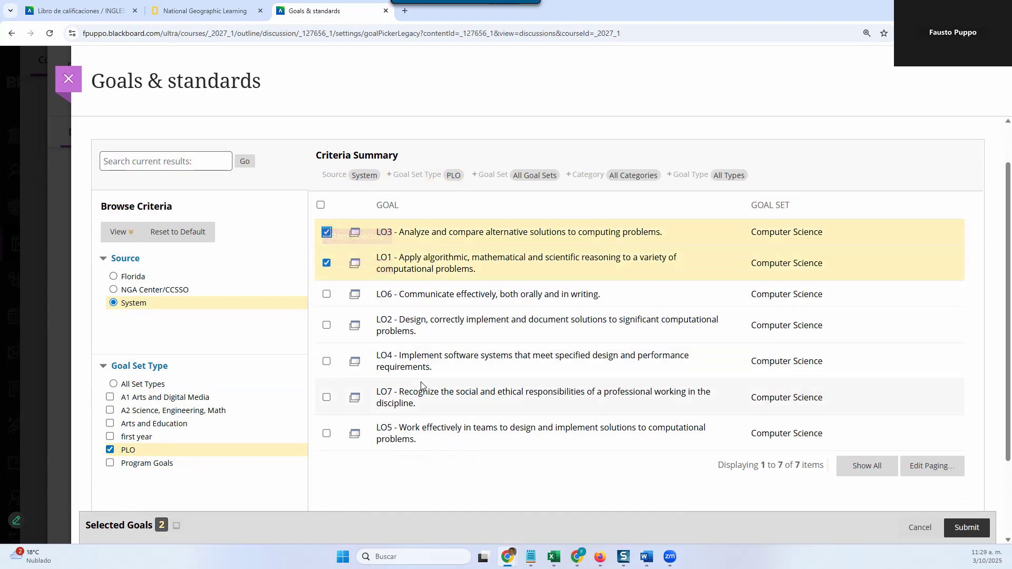
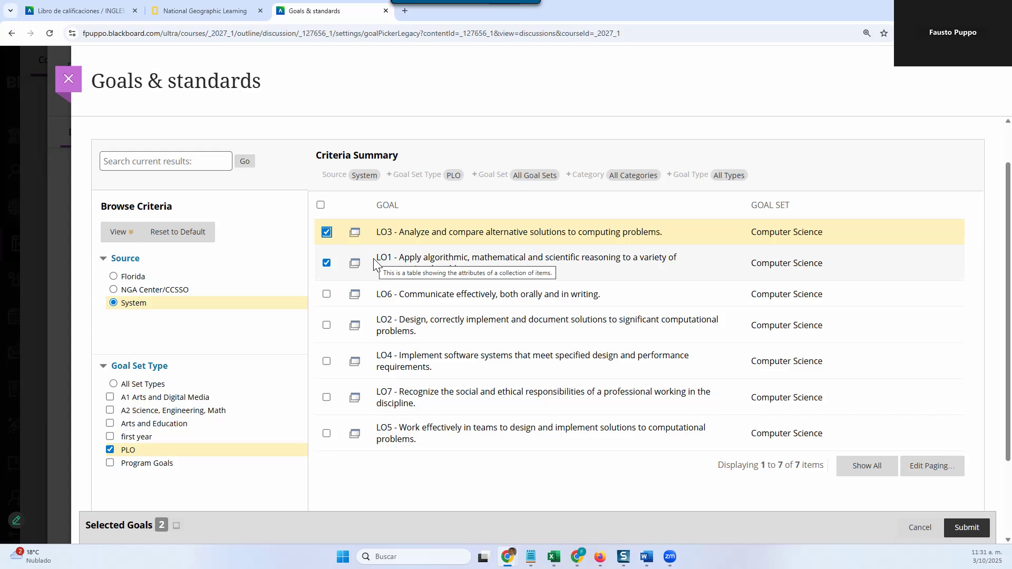
Step: Cancel the goal alignment, discarding the selected goals, and return to the discussion settings
click(917, 528)
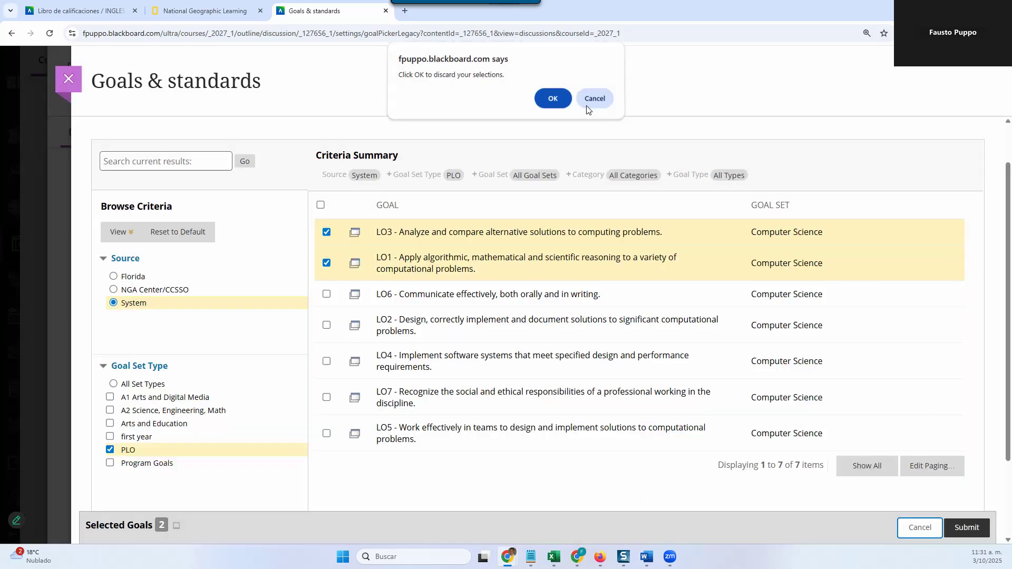
click(587, 104)
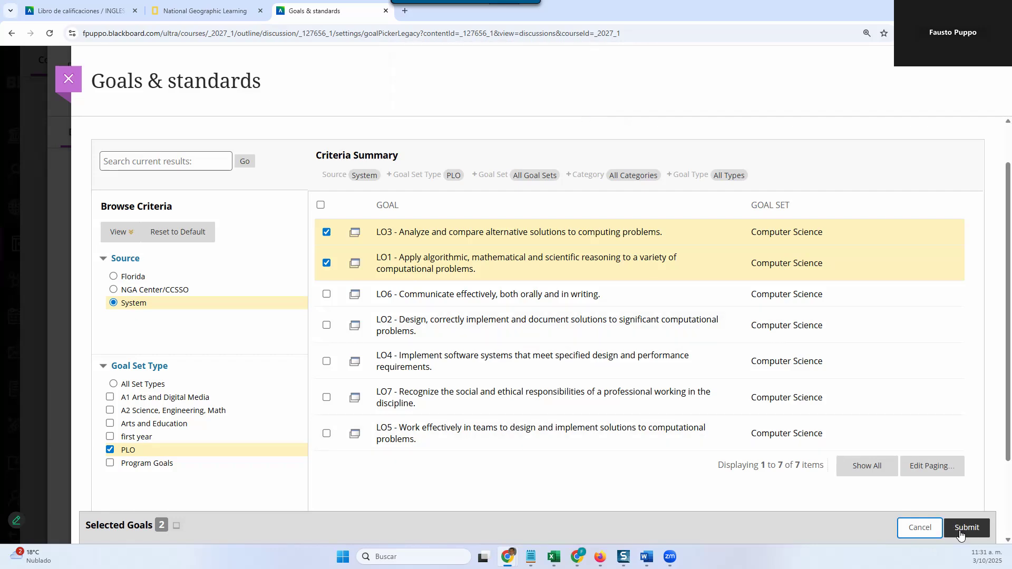
click(933, 530)
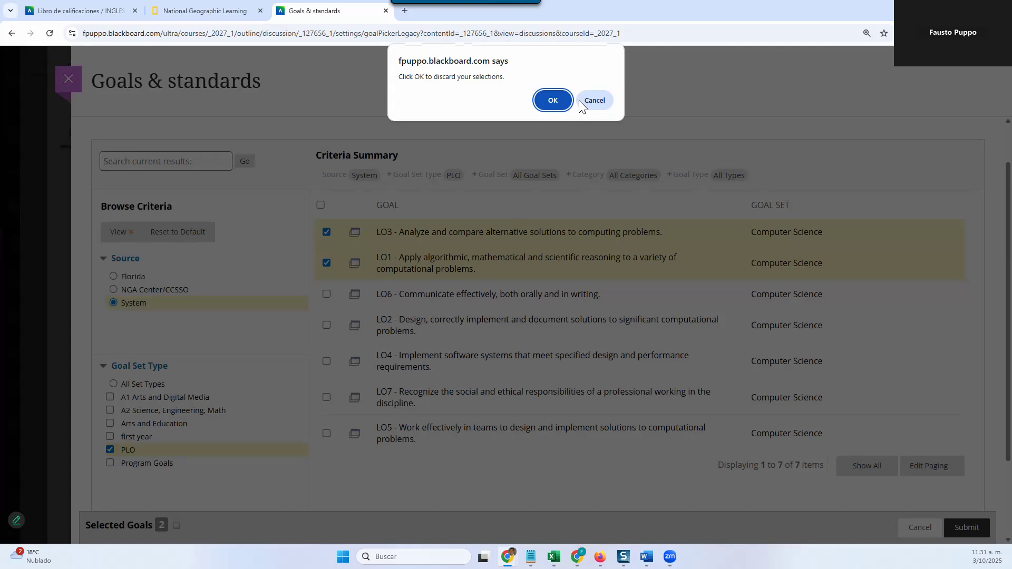
click(553, 100)
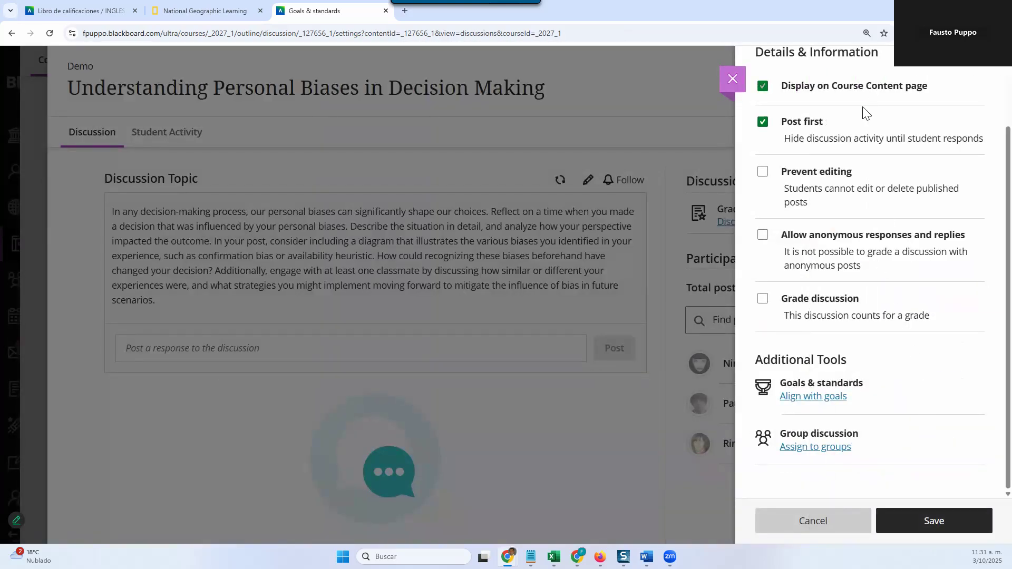
Step: Save the discussion settings and copy the full discussion topic text
scroll(866, 113, up, 3)
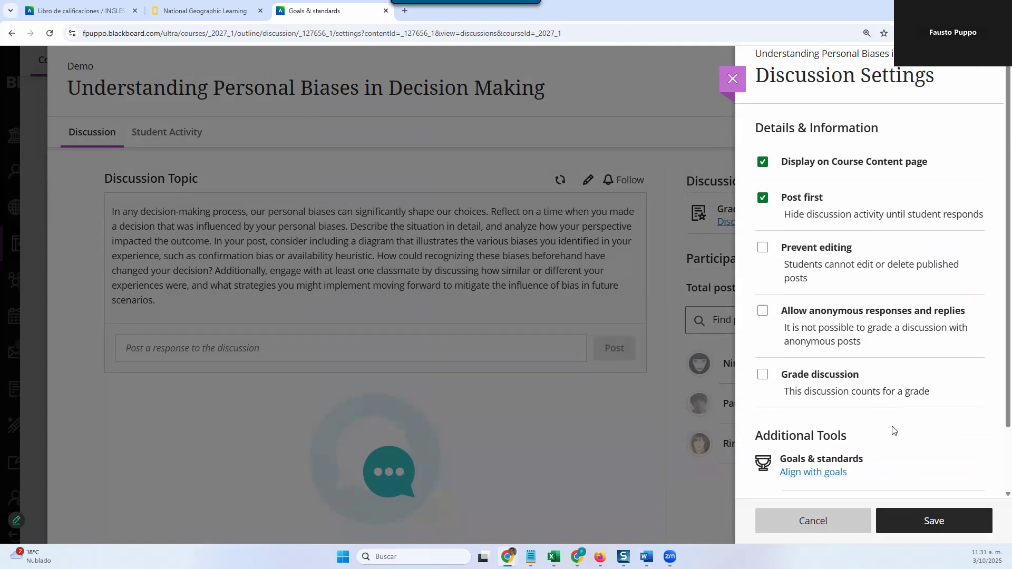
scroll(892, 430, down, 2)
click(932, 521)
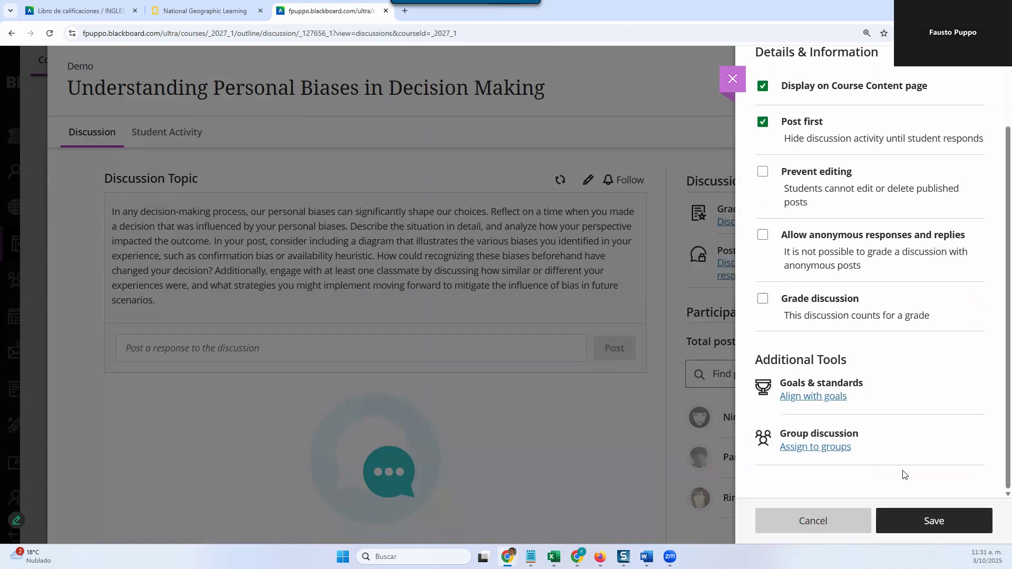
triple_click(388, 254)
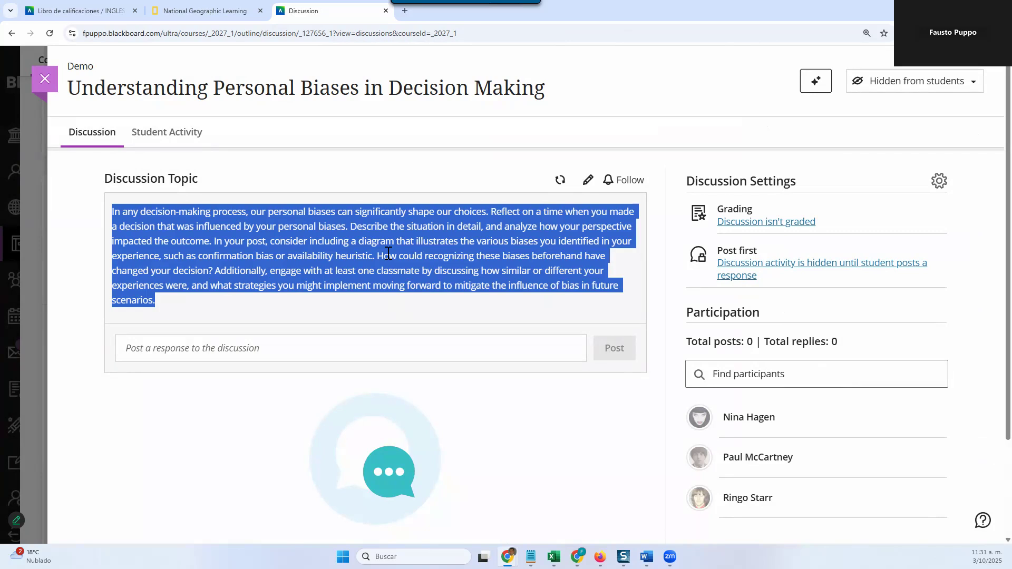
click(588, 427)
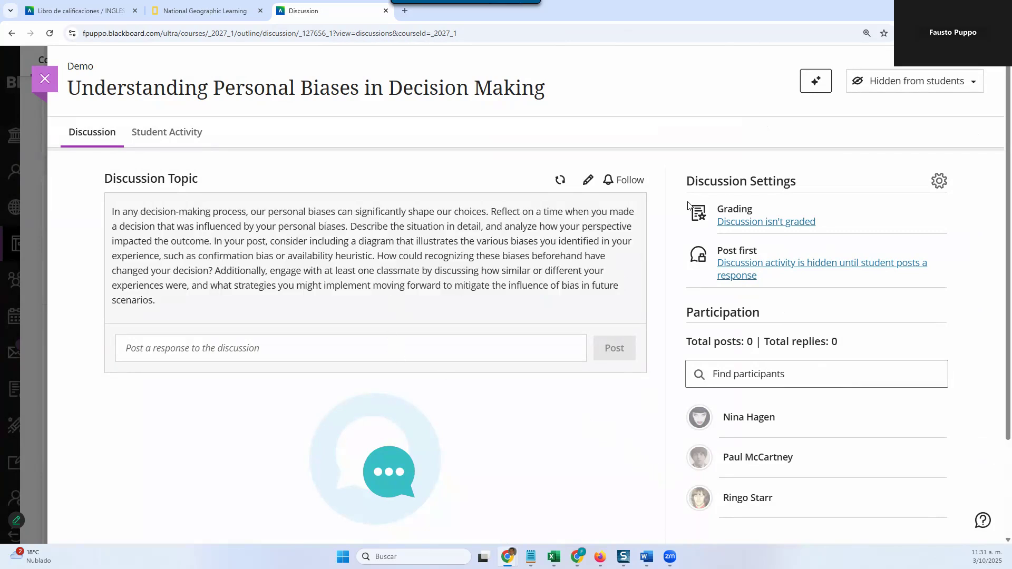
Step: Reopen the discussion settings and turn on "Grade discussion"
click(938, 182)
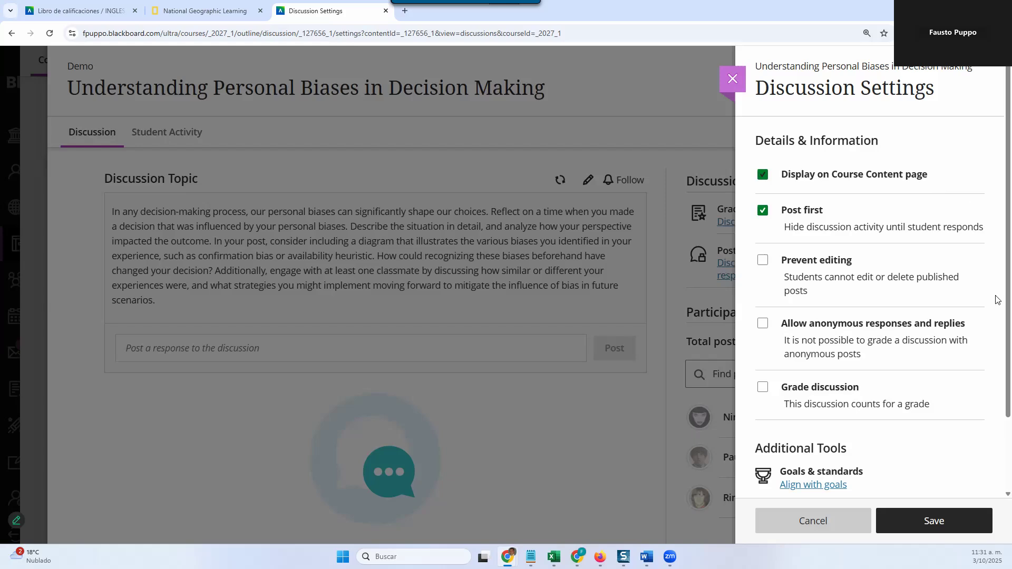
scroll(818, 439, down, 2)
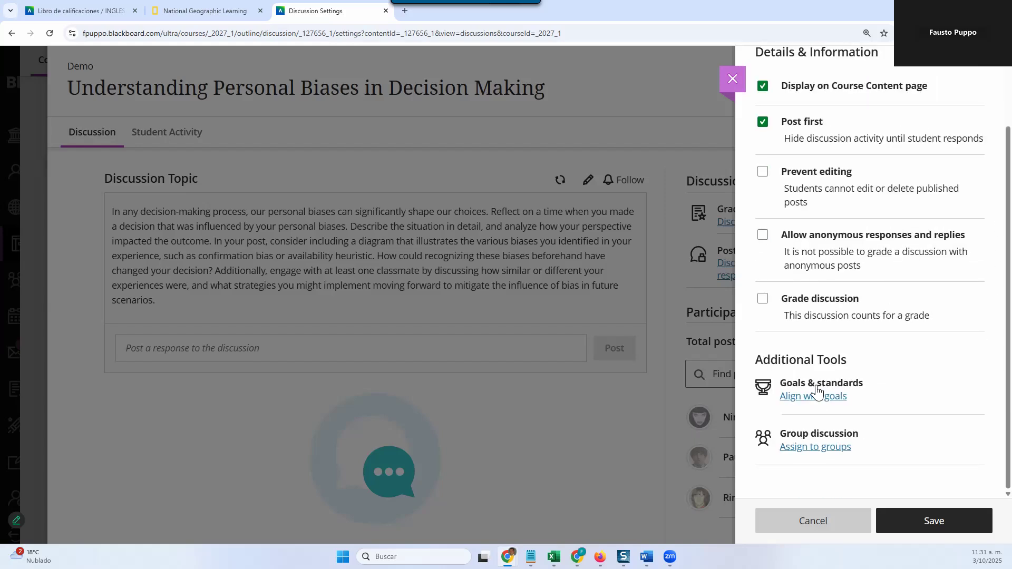
click(766, 302)
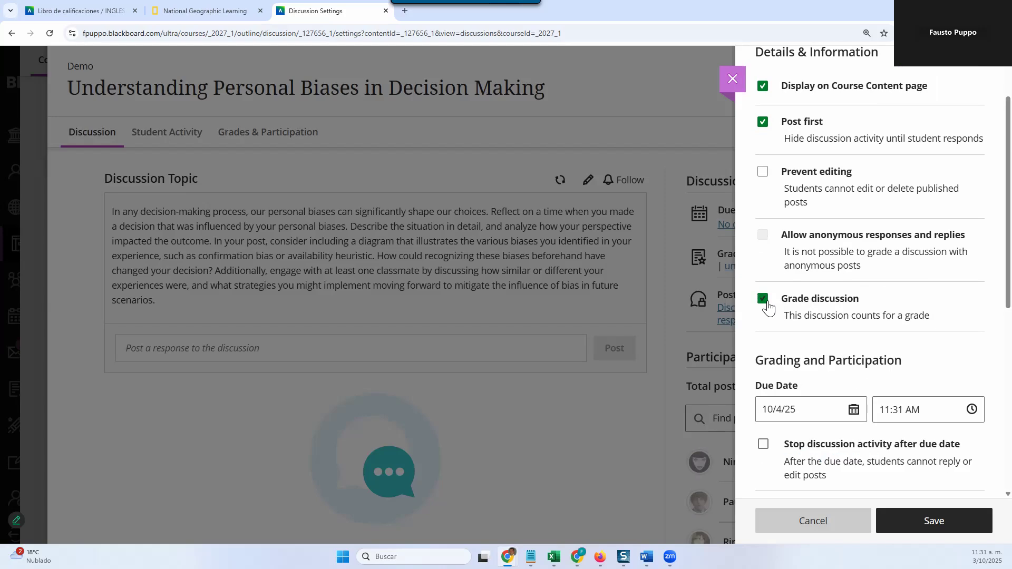
scroll(771, 351, down, 5)
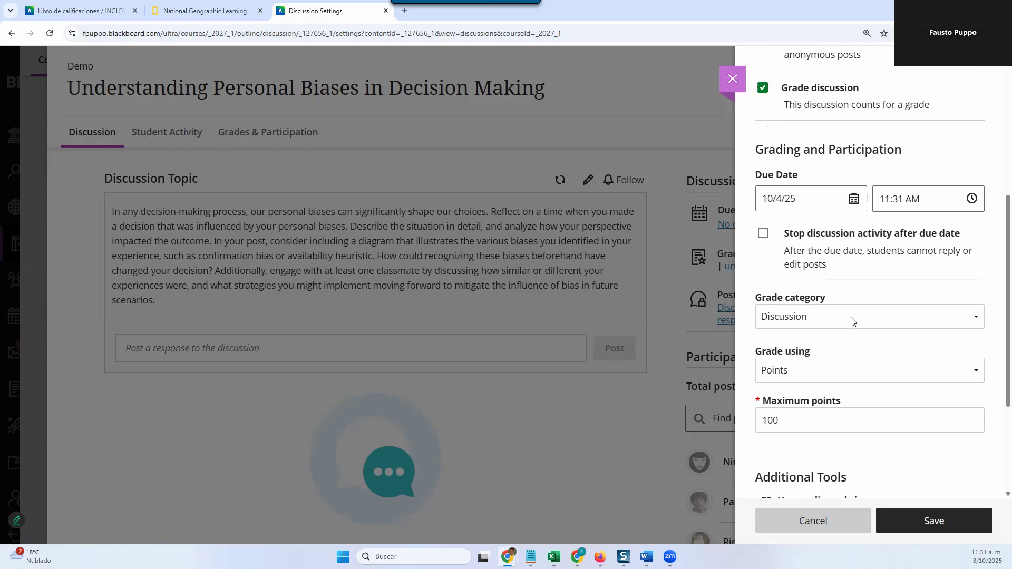
scroll(770, 352, down, 3)
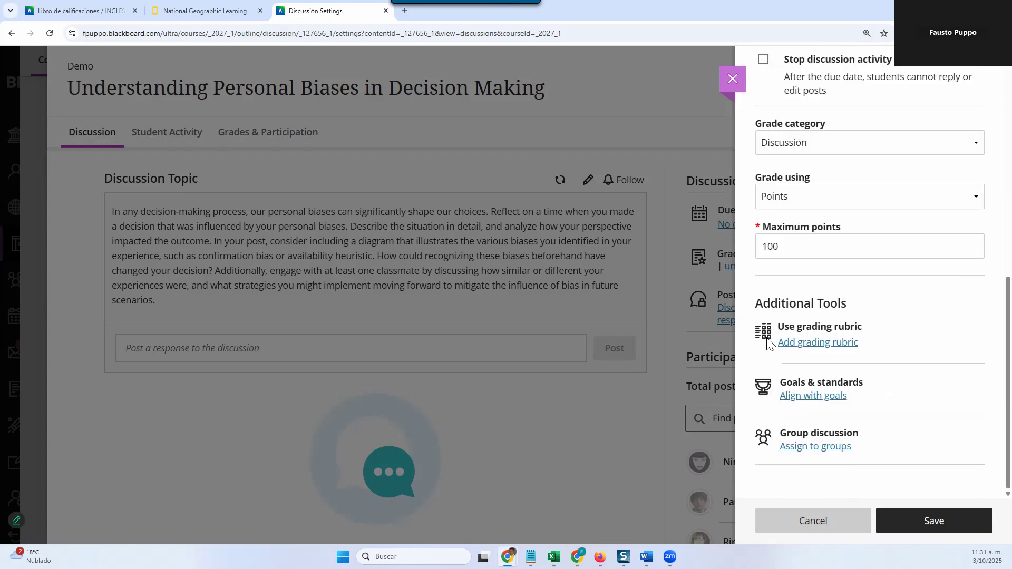
Step: Set the discussion's due date to 10/17/25 at 11:59 PM
scroll(770, 345, up, 3)
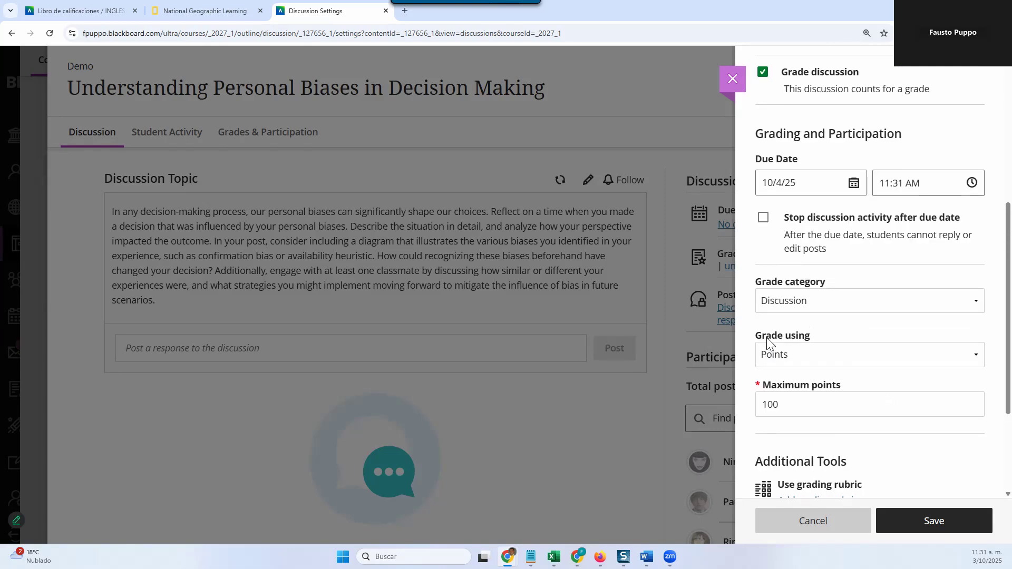
click(854, 185)
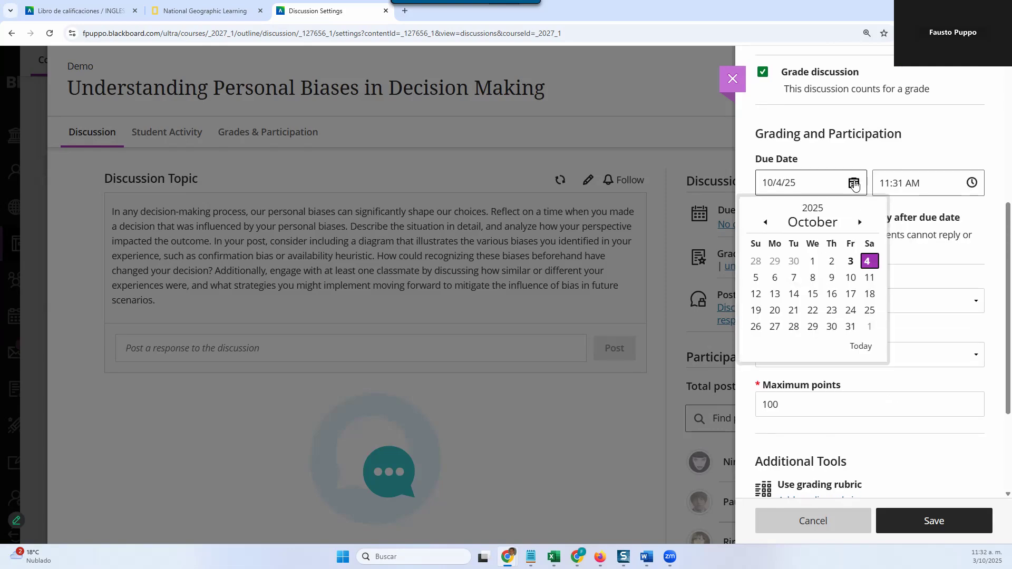
click(849, 295)
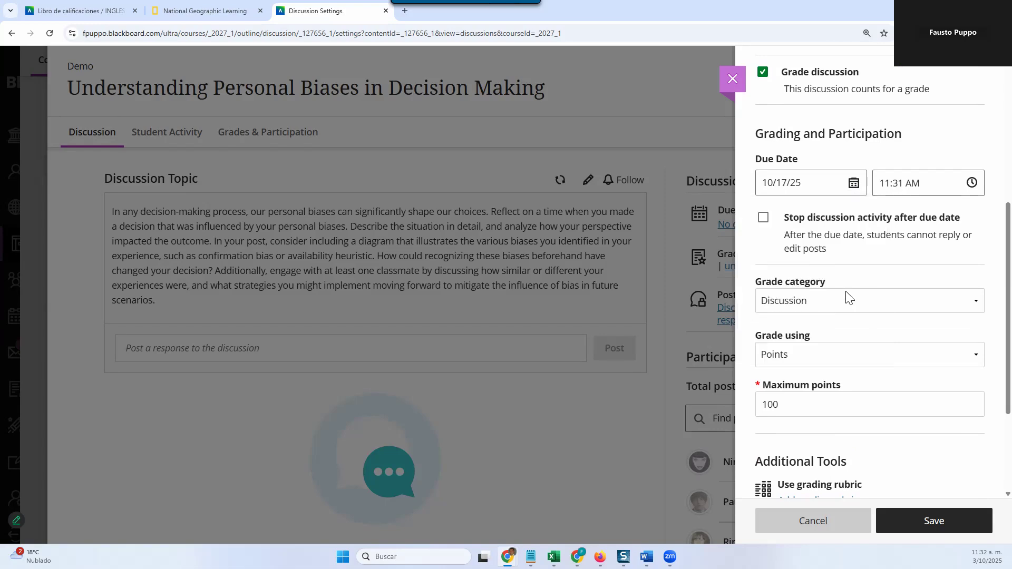
click(972, 184)
click(940, 255)
text(59)
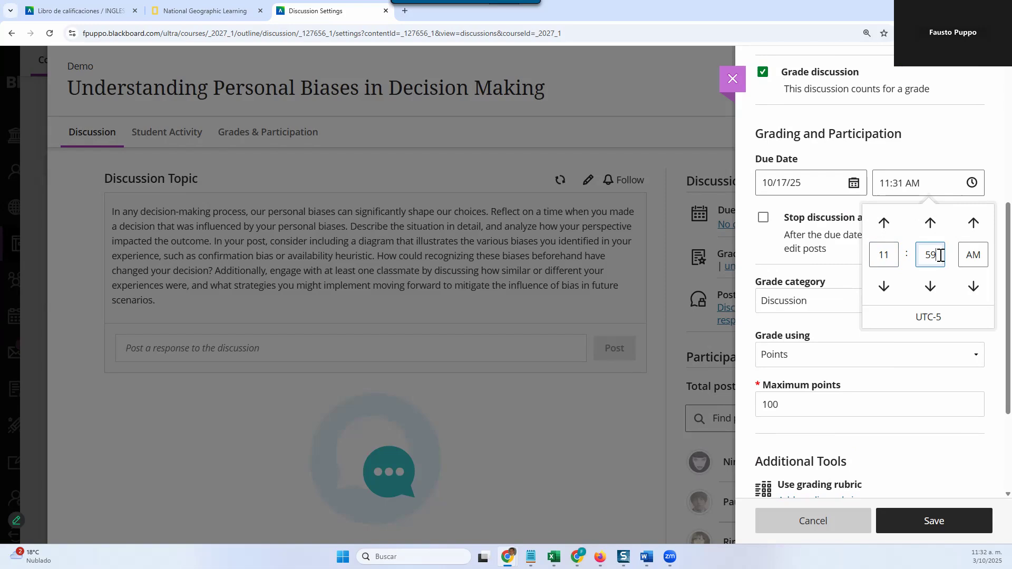
click(974, 223)
click(964, 154)
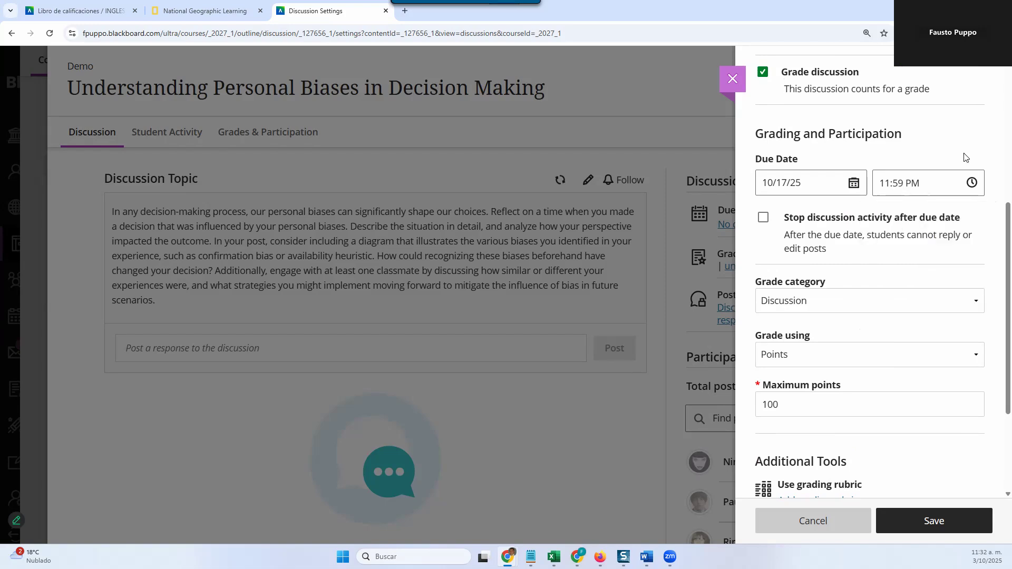
Step: Review the grade category, grading schema and maximum points options, keeping Discussion, Points and 100
click(842, 300)
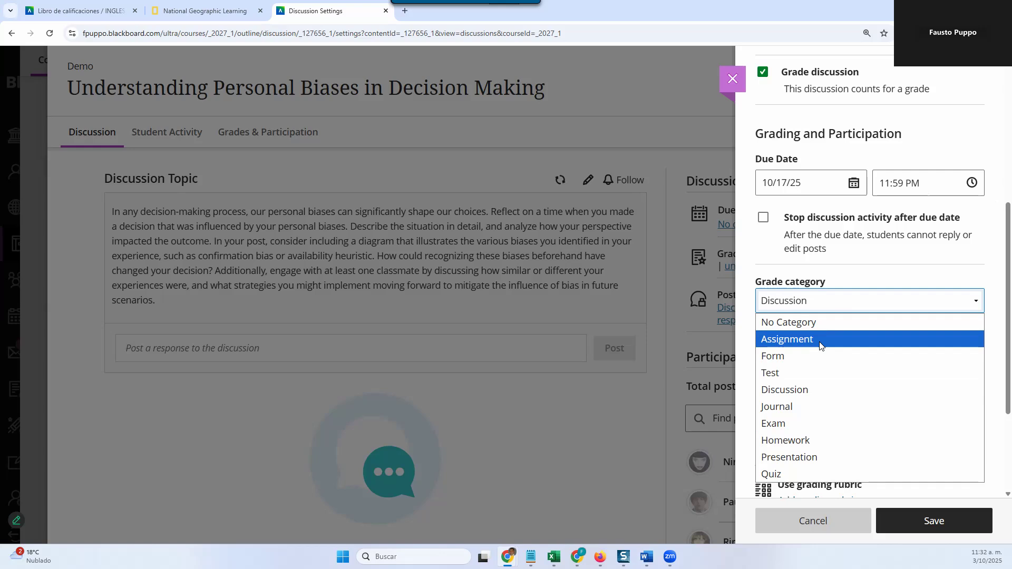
click(857, 285)
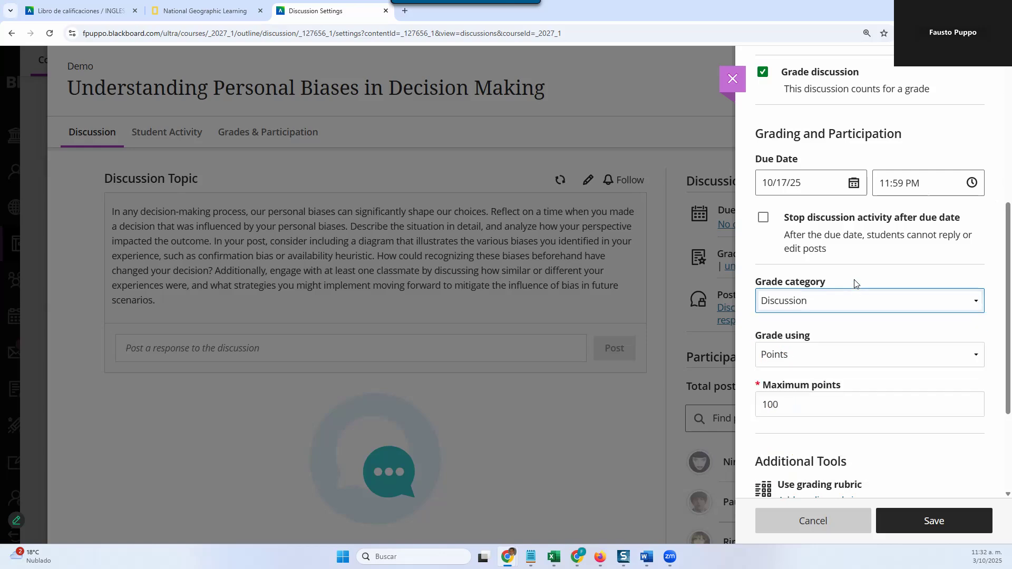
scroll(846, 315, down, 1)
click(836, 307)
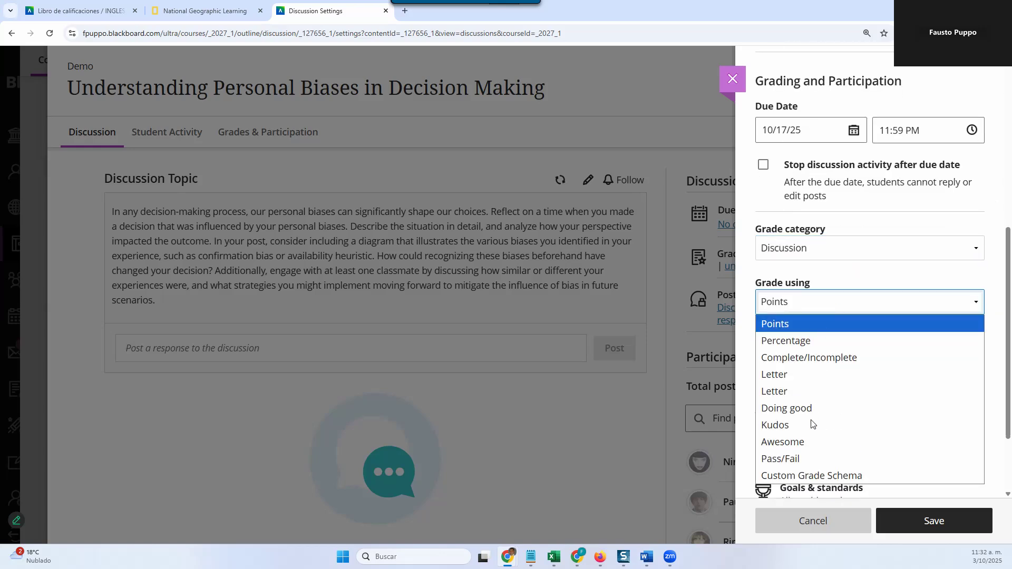
click(830, 306)
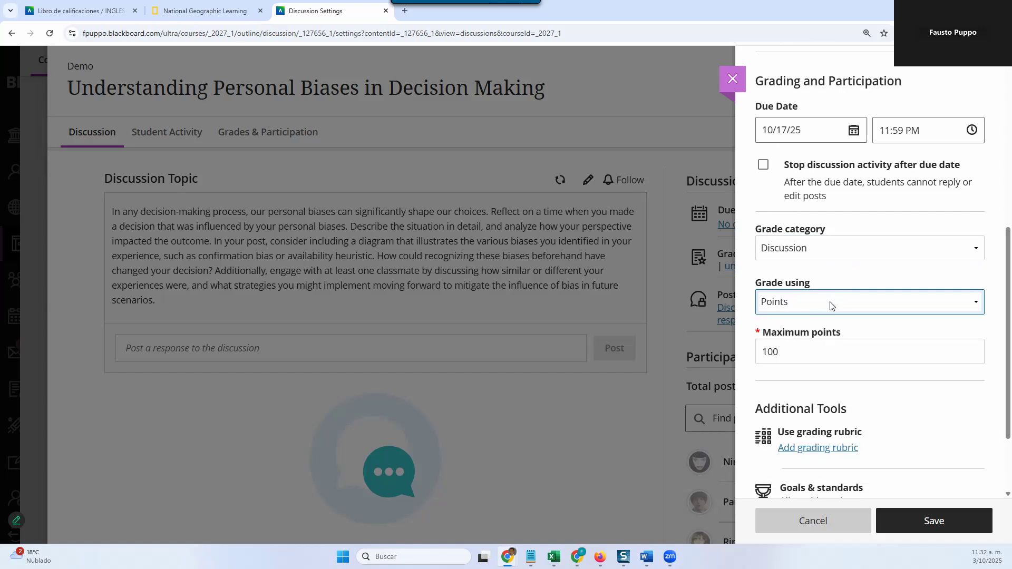
double_click(822, 360)
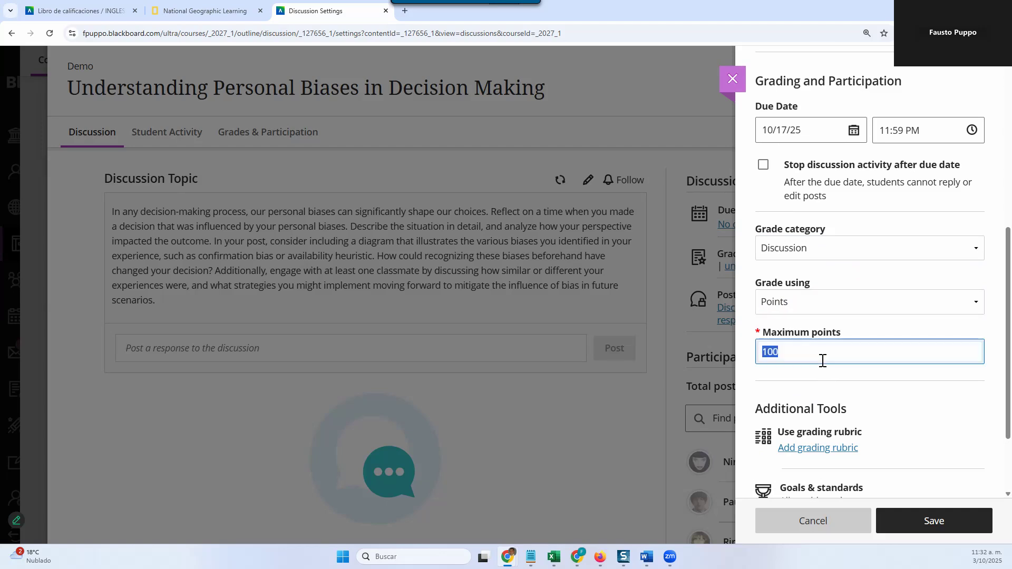
scroll(823, 360, down, 2)
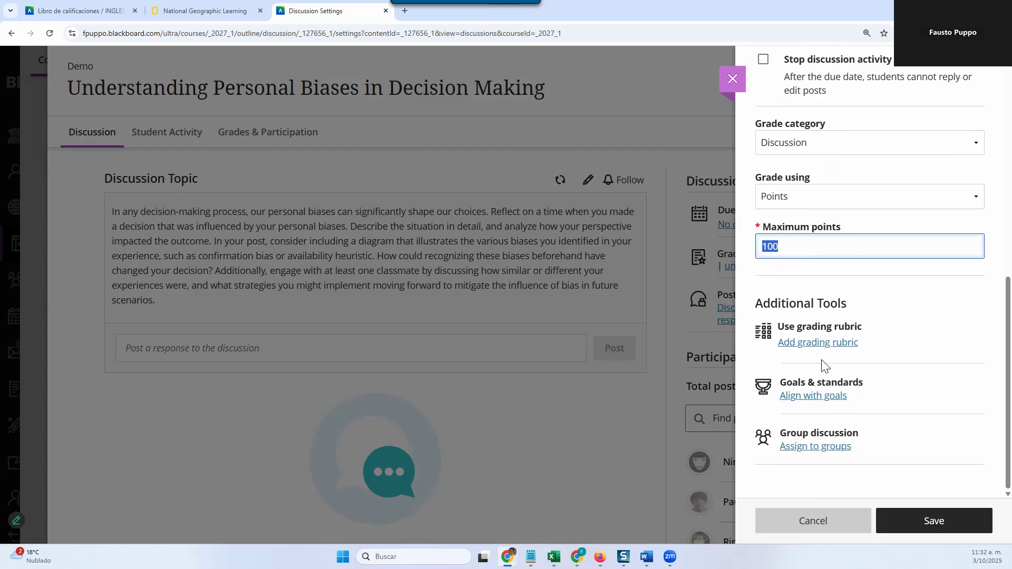
Step: Start generating a grading rubric for the discussion and paste the copied topic text as its description
click(797, 343)
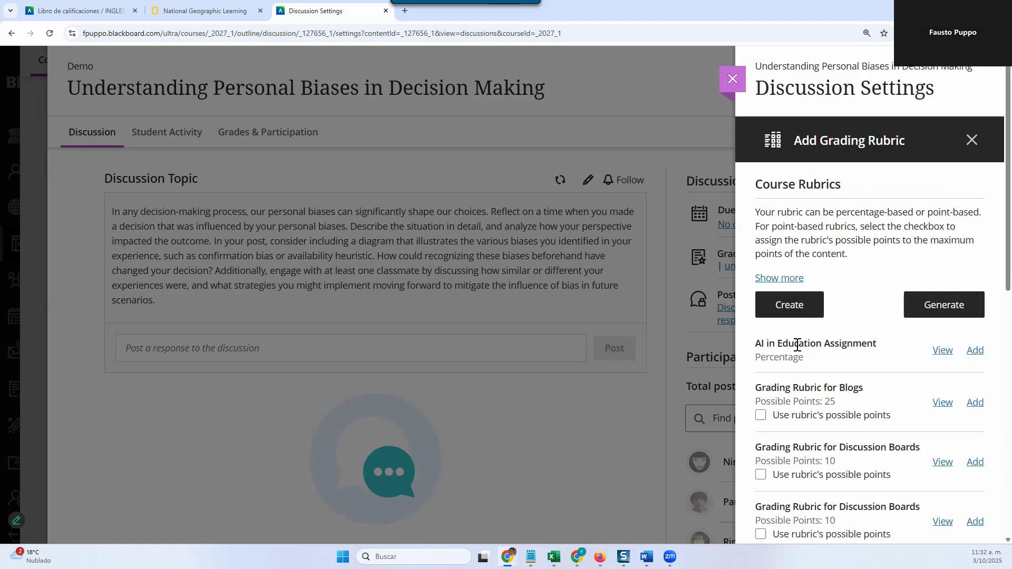
click(918, 309)
click(154, 219)
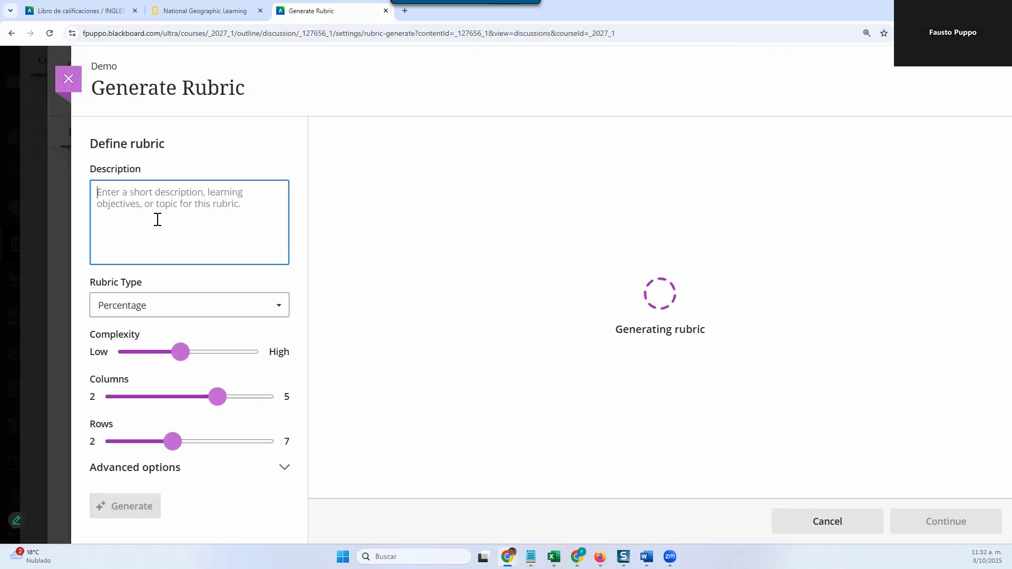
text(In any decision-making process, our personal biases can significantly shape our choices. Reflect on a time when you made a decision that was influenced by your personal biases. Describe the situation in detail, and analyze how your perspective impacted the outcome. In your post, consider including a diagram that illustrates the various biases you identified in your experience, such as confirmation bias or availability heuristic. How could recognizing these biases beforehand have changed your decision? Additionally, engage with at least one classmate by discussing how similar or different your experiences were, and what strategies you might implement moving forward to mitigate the influence of bias in future scenarios.)
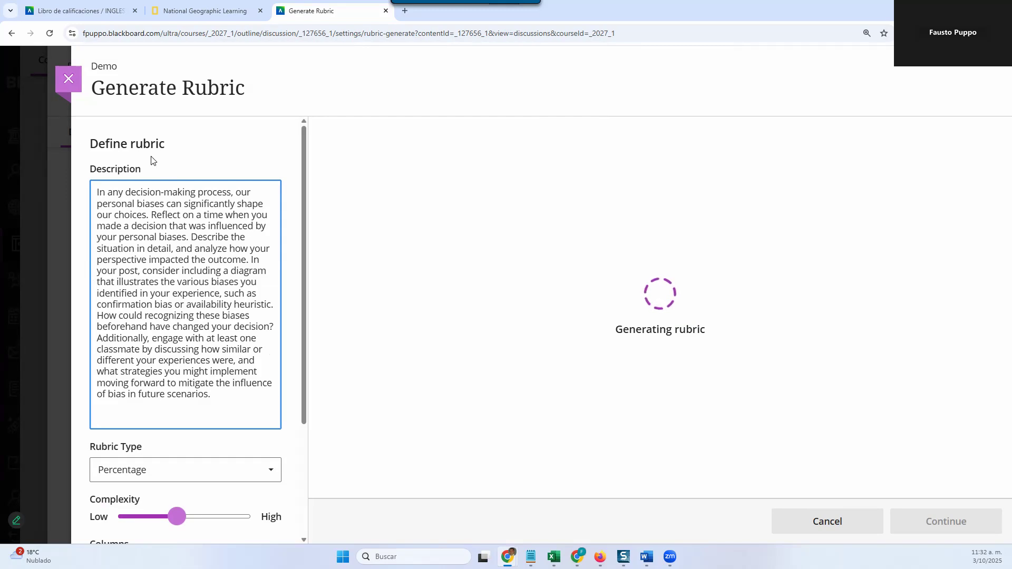
scroll(149, 255, down, 2)
scroll(149, 255, up, 2)
scroll(163, 341, down, 2)
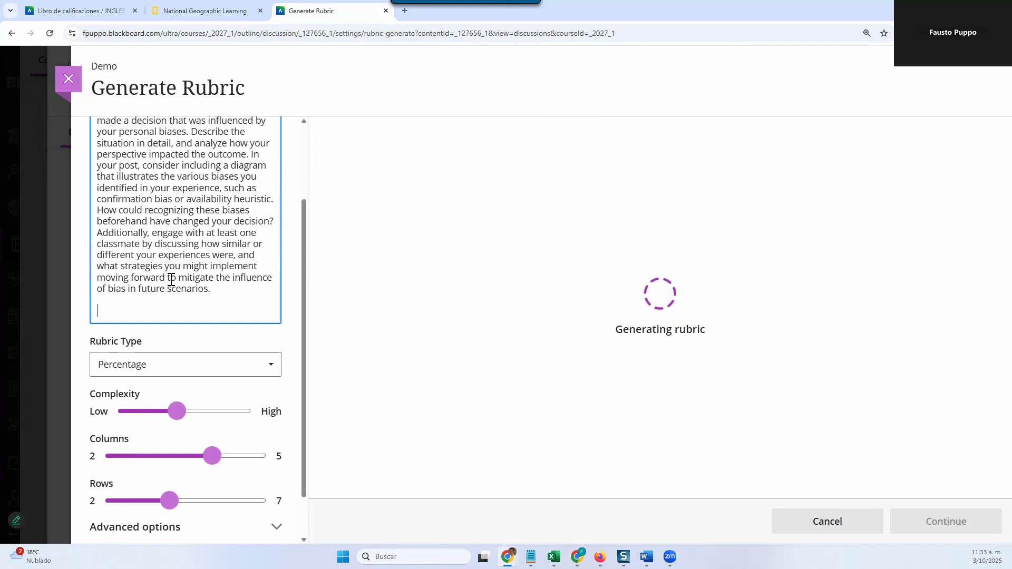
scroll(171, 279, up, 2)
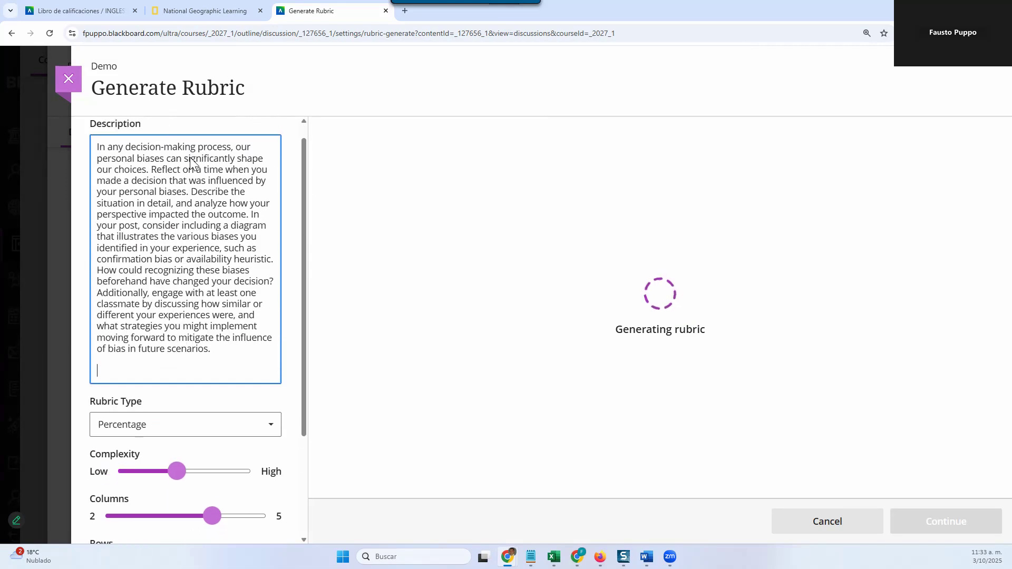
scroll(188, 243, down, 3)
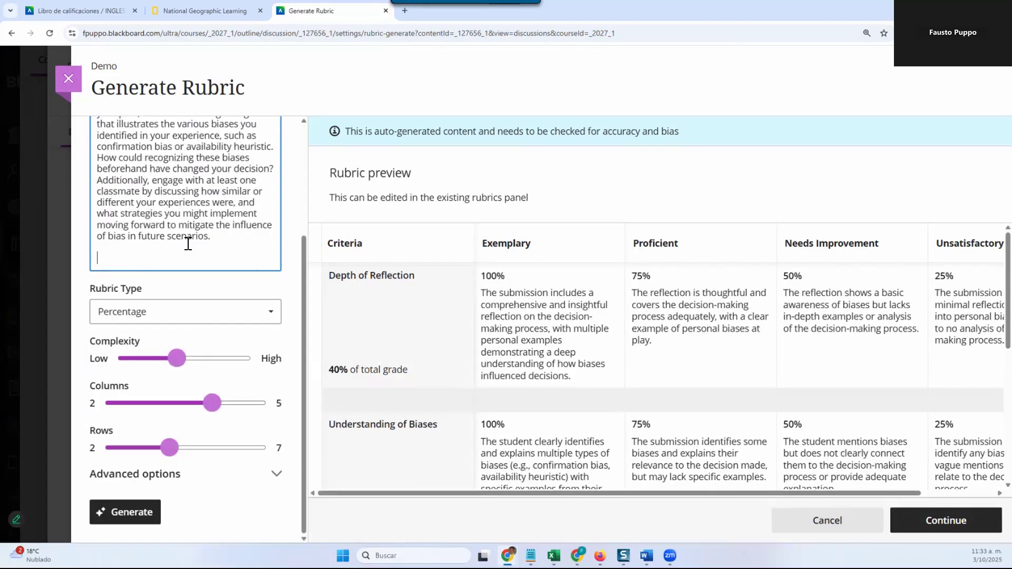
Step: Raise the rubric's complexity towards High and set its rows to 7
drag(178, 359, 220, 373)
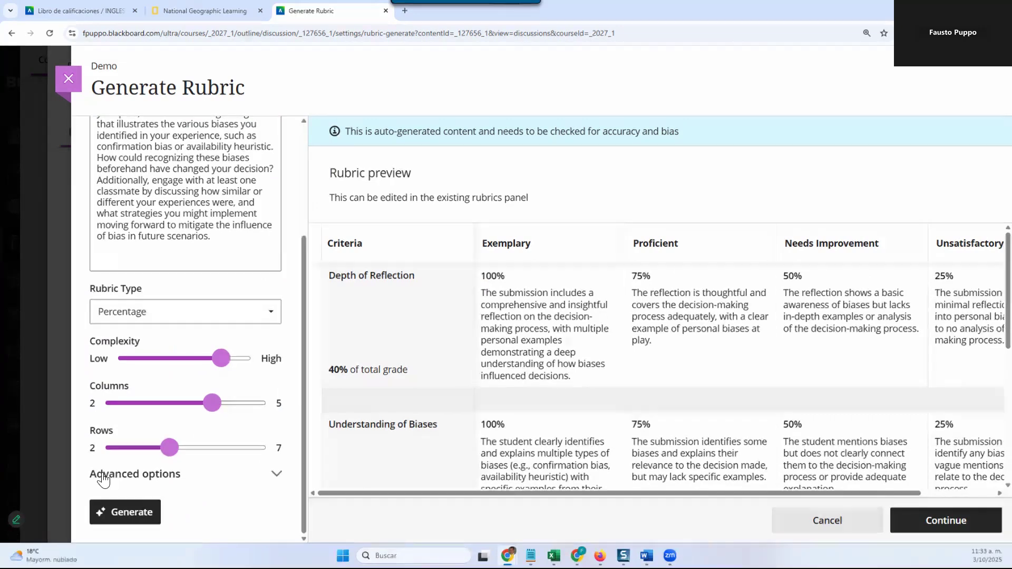
drag(176, 452, 234, 448)
key(Right)
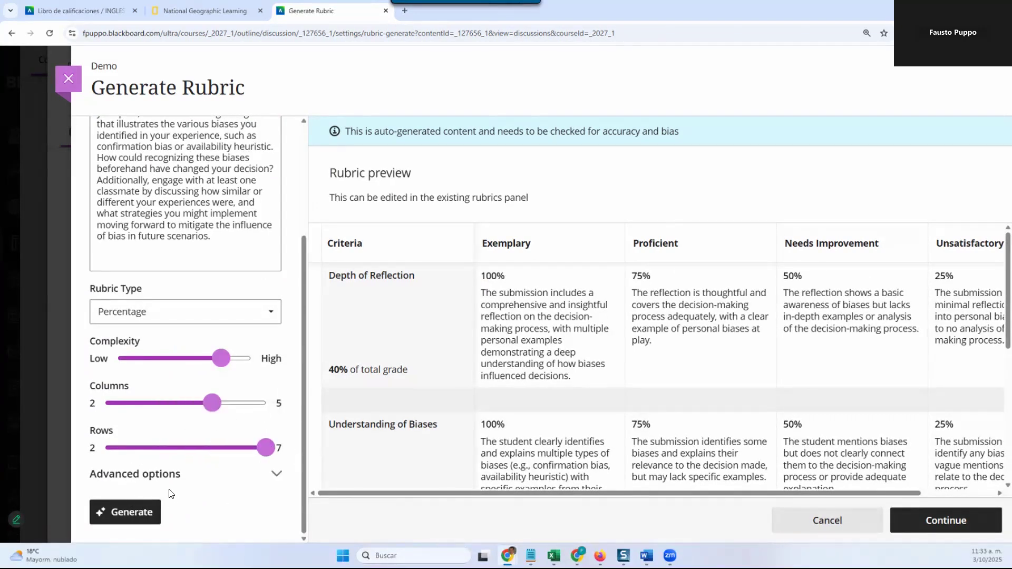
Step: Expand the rubric's advanced options and review the output languages, keeping English (American)
click(178, 476)
scroll(199, 448, down, 2)
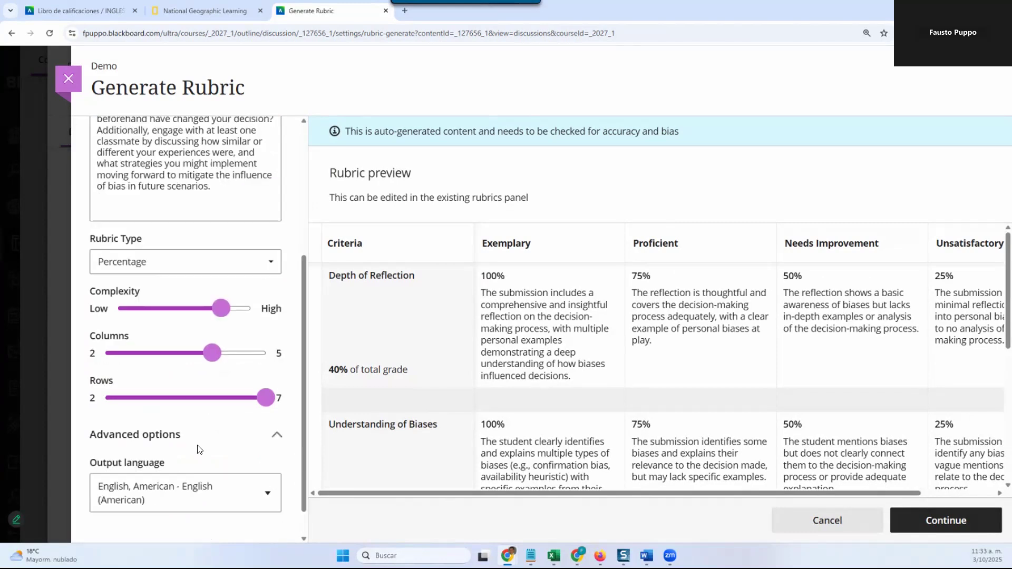
click(199, 448)
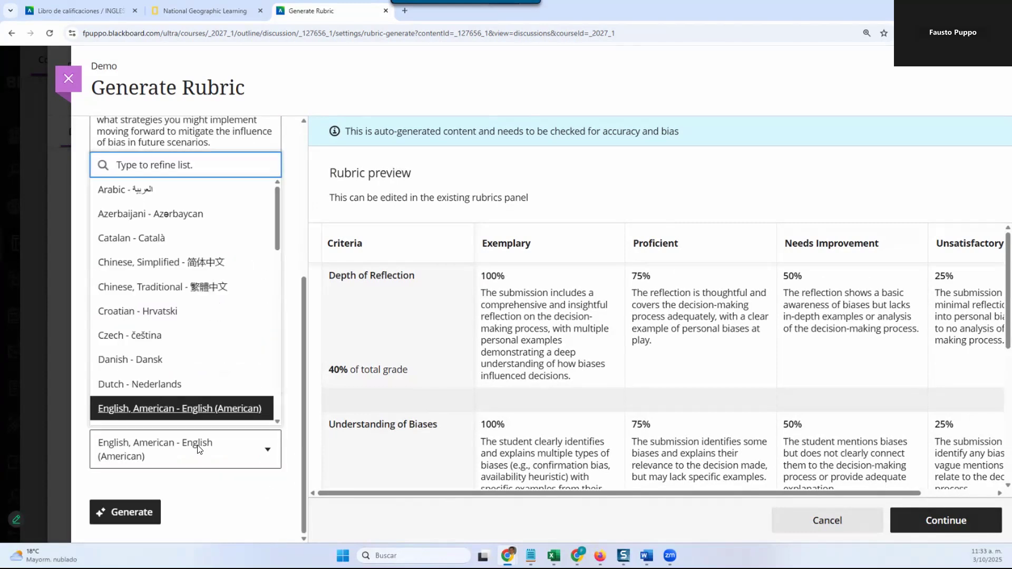
click(79, 359)
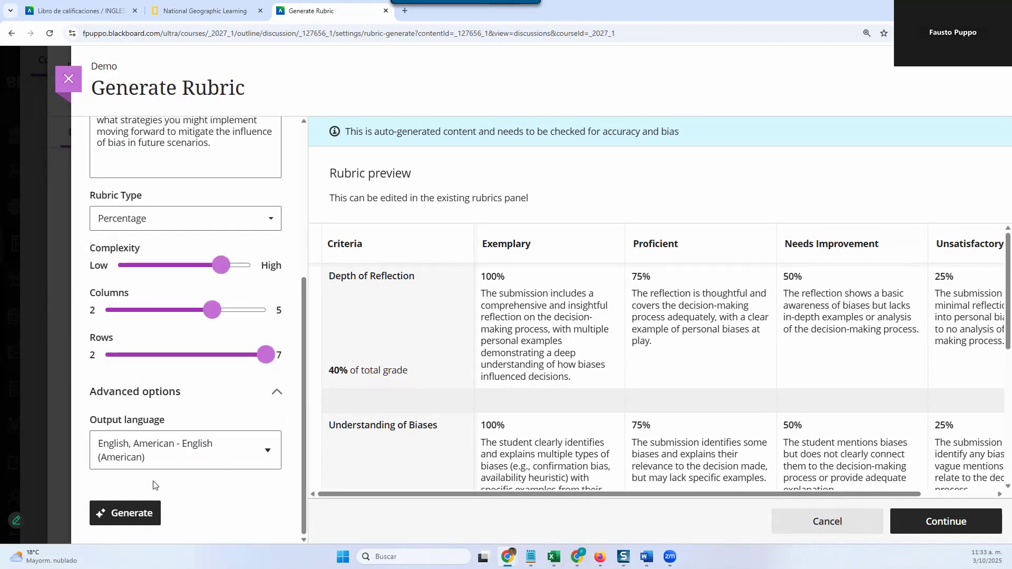
Step: Generate the rubric again with the chosen complexity, columns, rows and language, and skim its preview
click(138, 518)
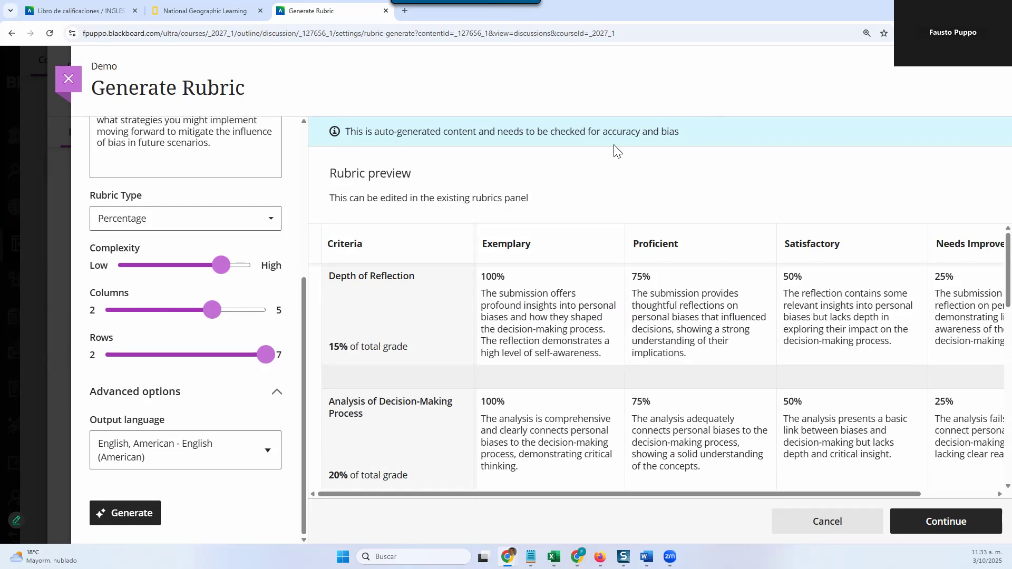
scroll(568, 317, down, 4)
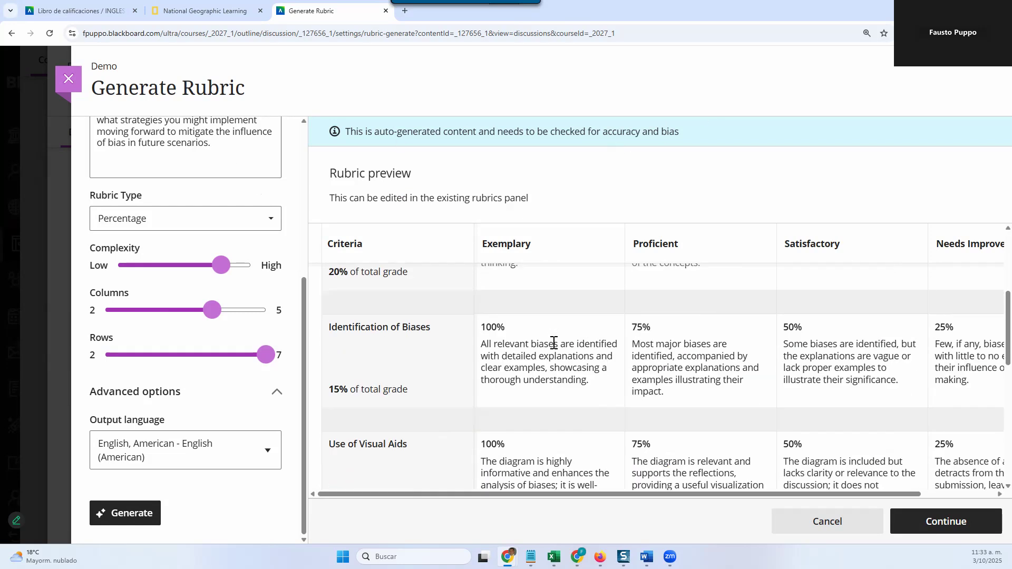
scroll(553, 344, down, 6)
scroll(538, 399, up, 10)
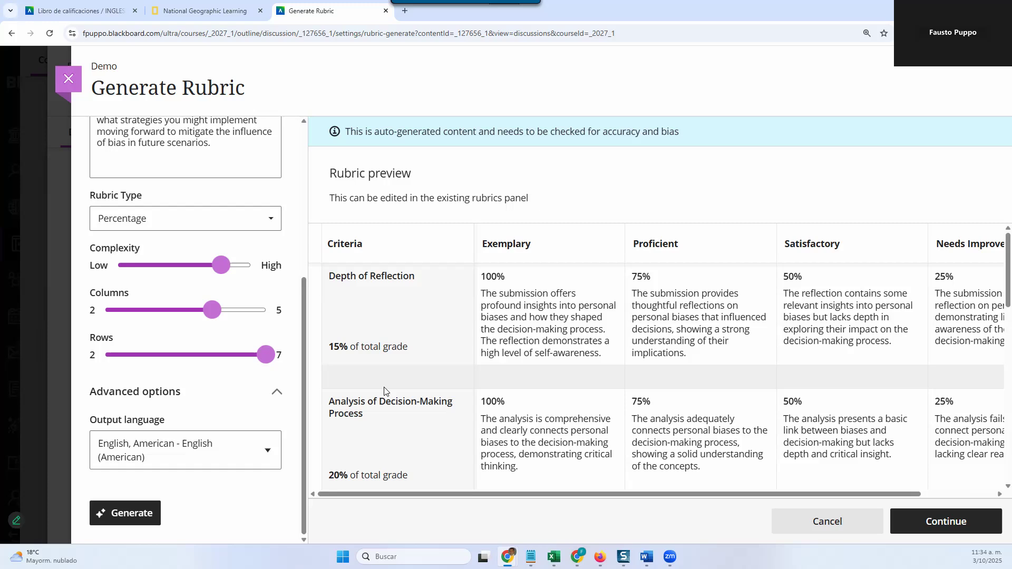
Step: Examine the generated rubric's criteria, weightings and achievement levels, from Depth of Reflection through Future Strategies Planning
scroll(387, 382, down, 1)
scroll(456, 371, down, 3)
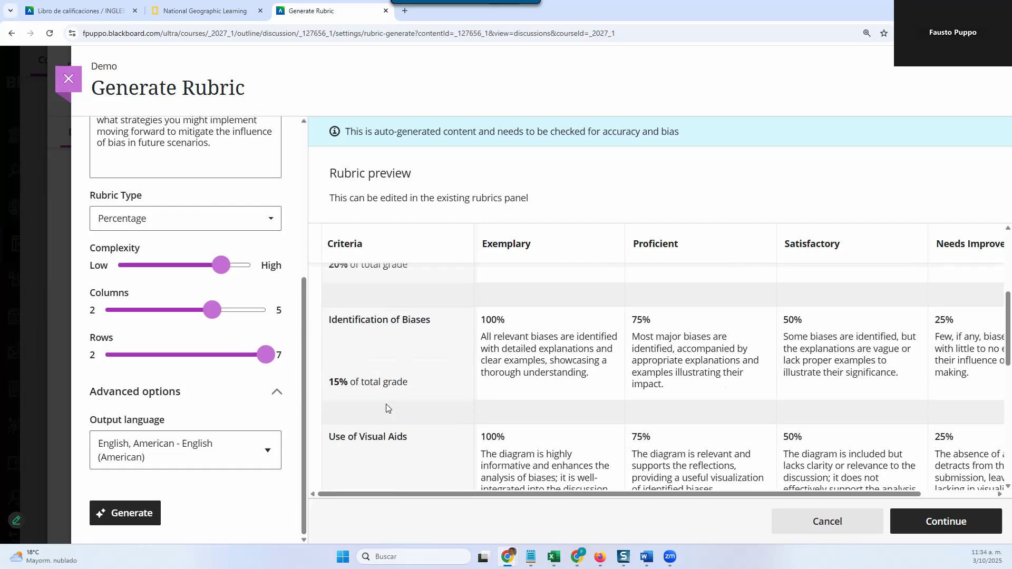
scroll(390, 403, down, 1)
scroll(401, 397, down, 2)
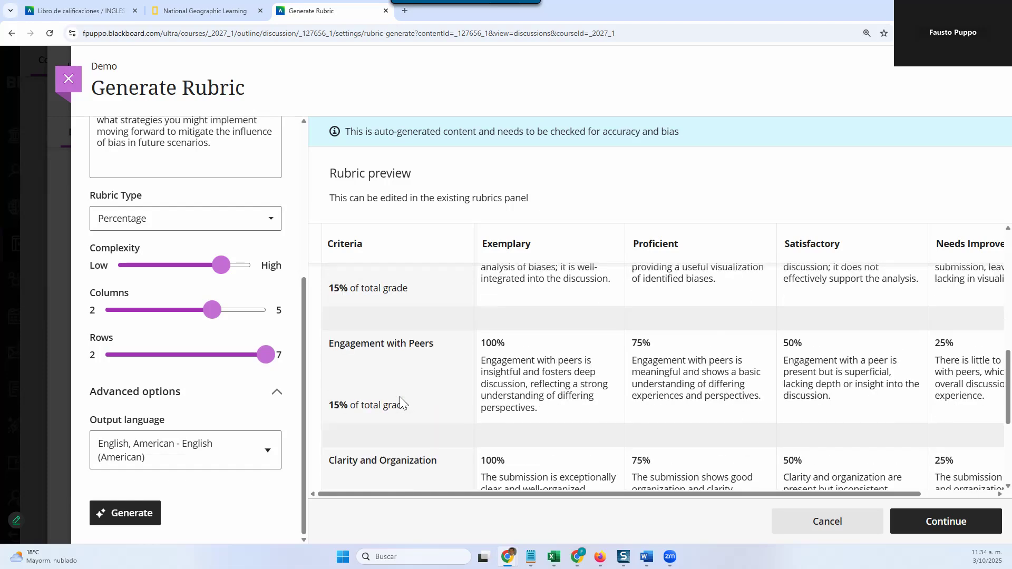
scroll(416, 361, down, 2)
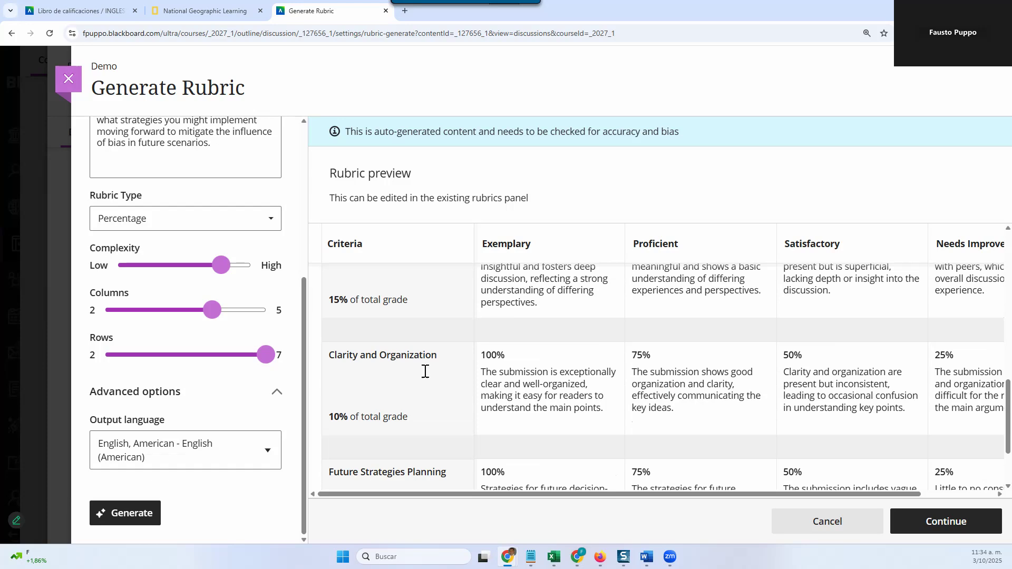
scroll(421, 371, down, 2)
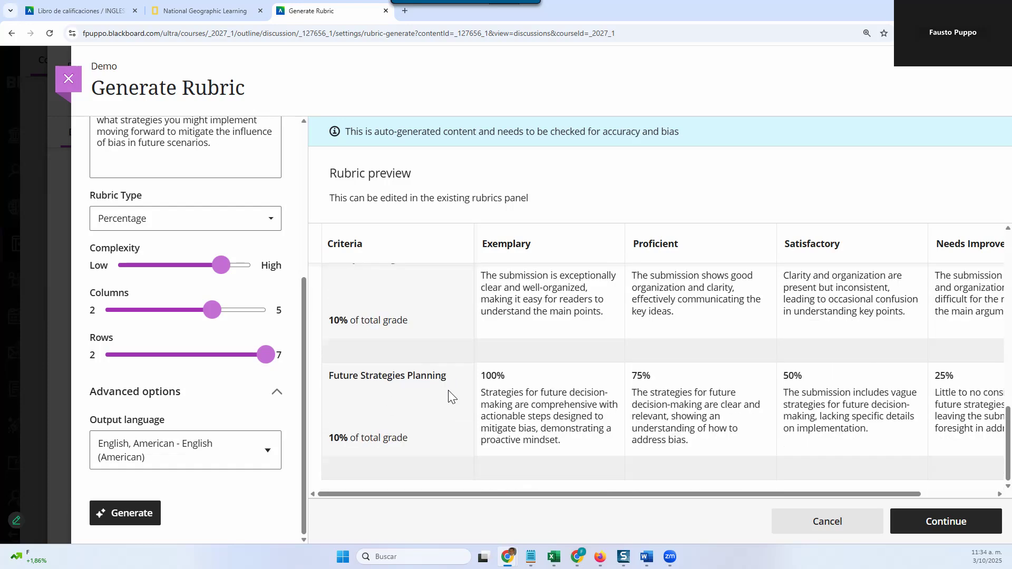
scroll(449, 394, up, 12)
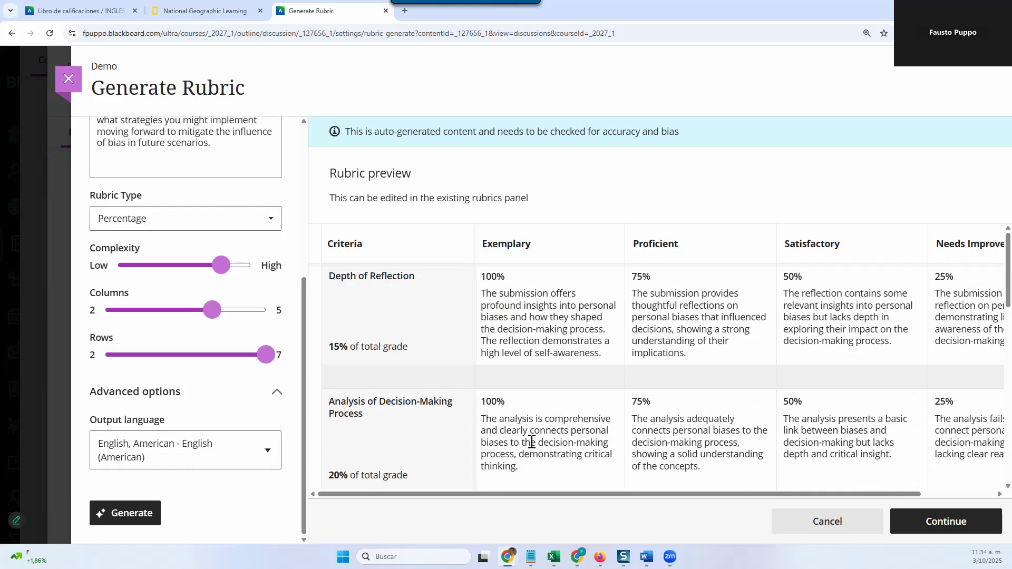
scroll(526, 443, down, 1)
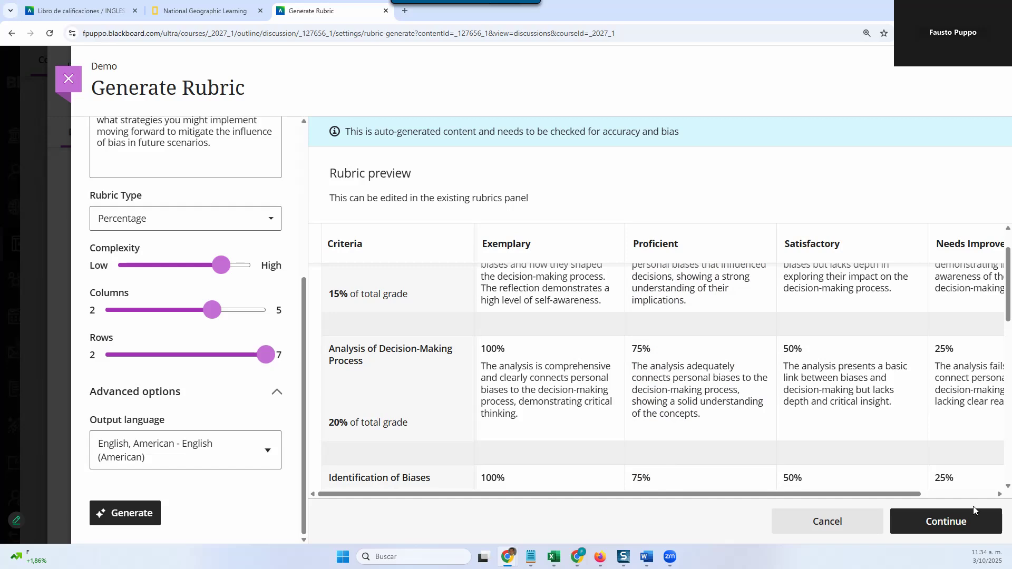
Step: Accept the generated rubric and open its Depth of Reflection scores, criteria names and weights, and title for editing
click(928, 529)
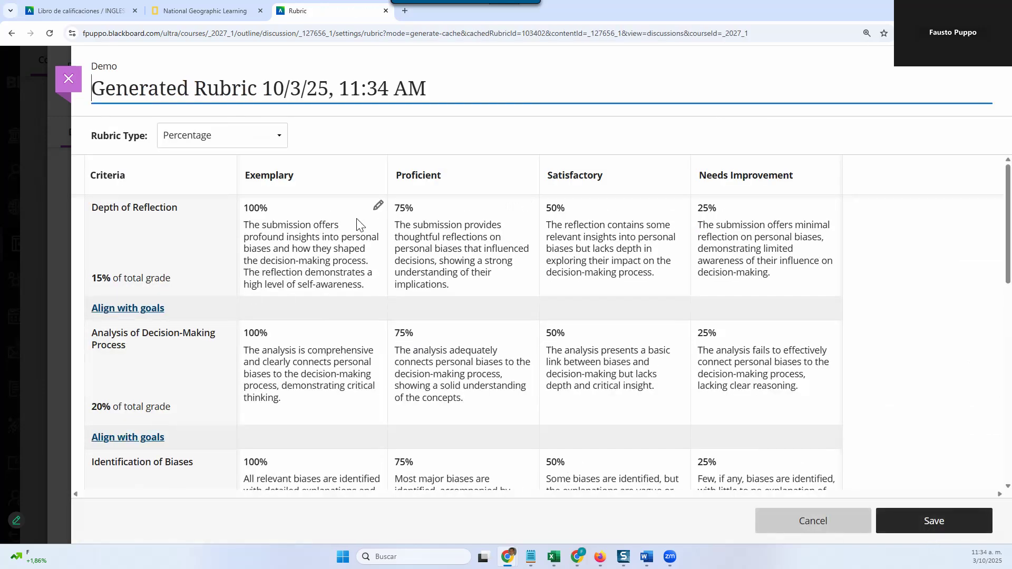
click(379, 206)
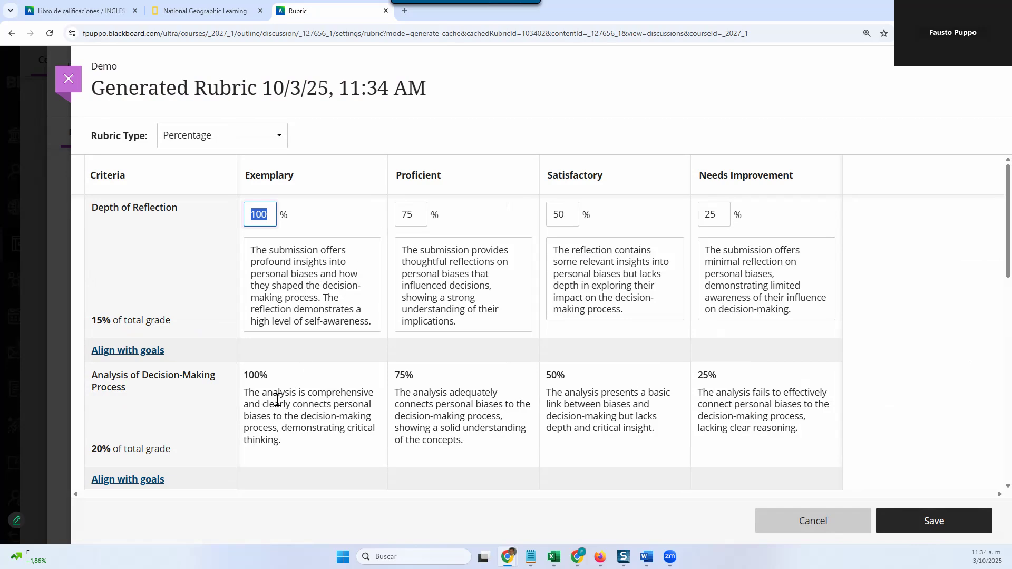
click(222, 376)
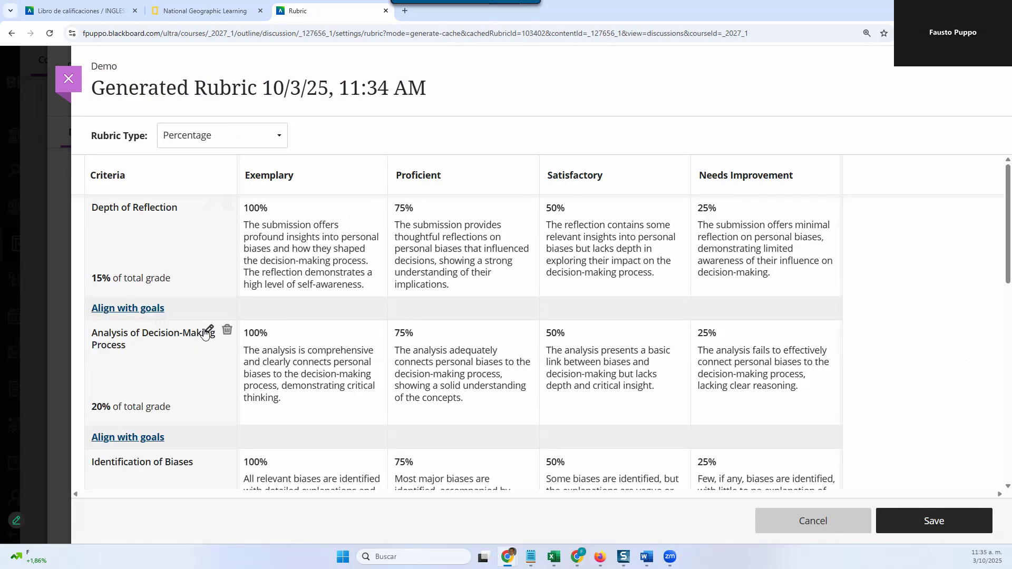
click(162, 379)
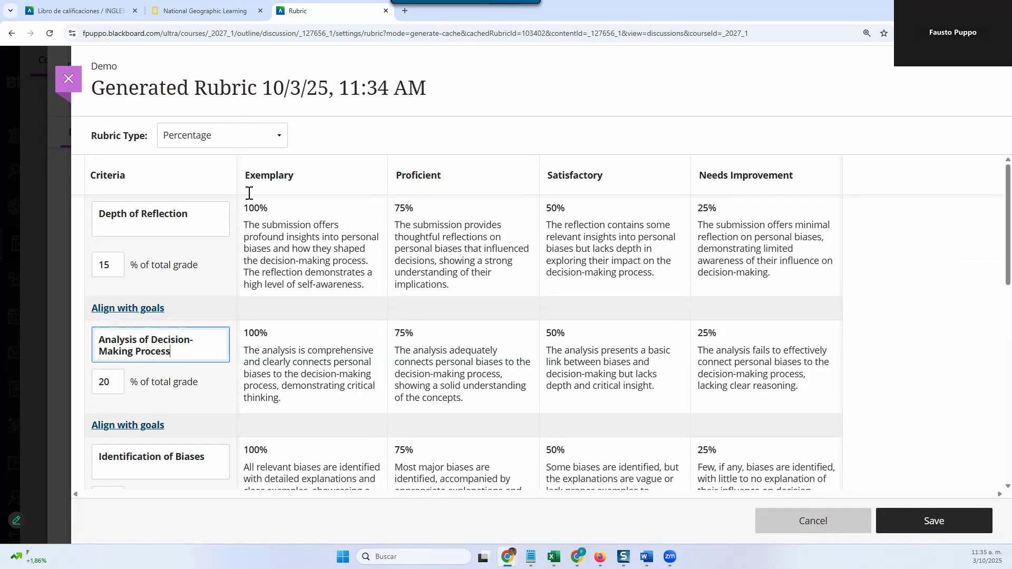
click(276, 85)
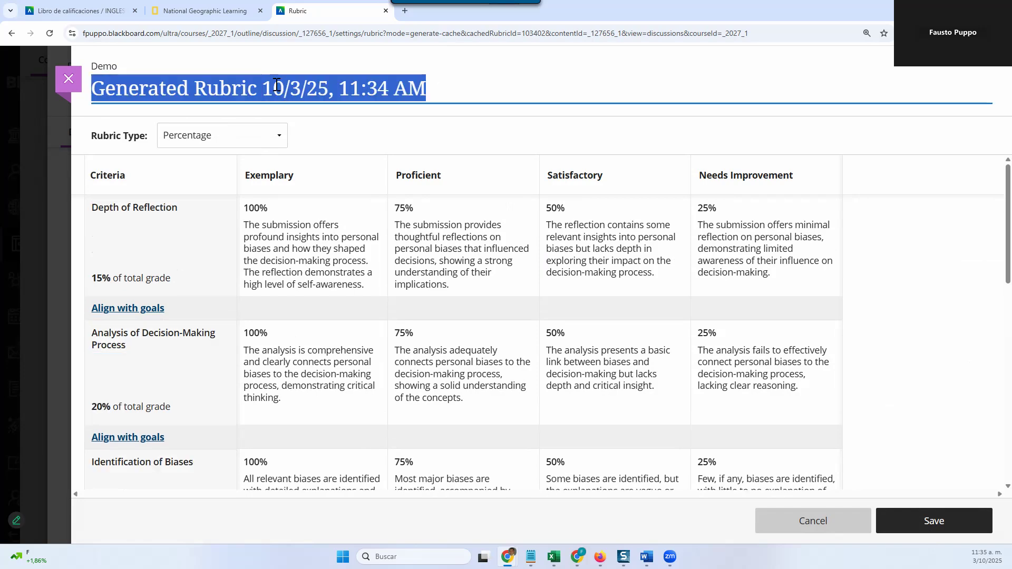
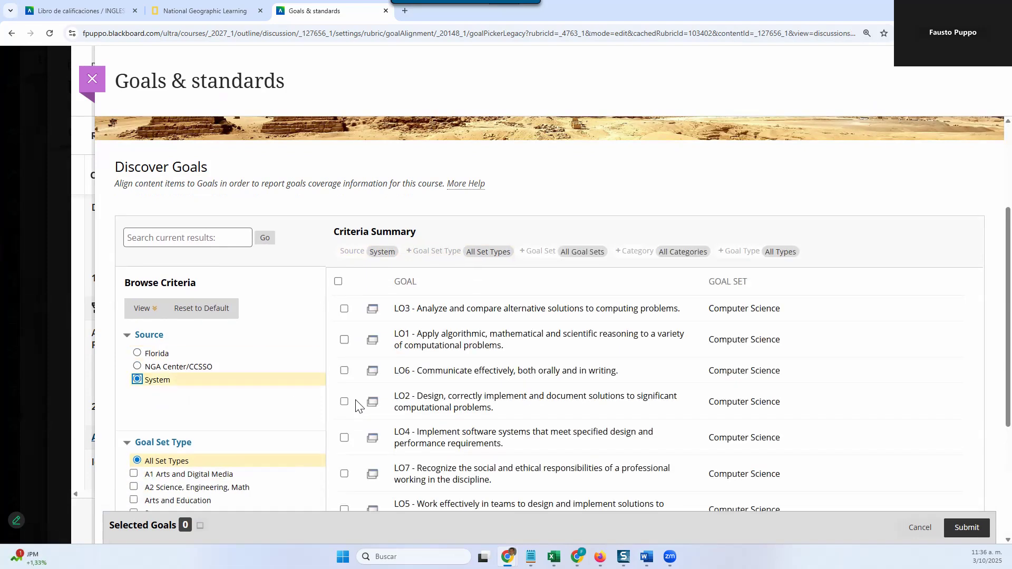
Step: Align the Analysis of Decision-Making Process criterion with the System goal LO5 on working effectively in teams, and close the goals view
scroll(348, 453, down, 1)
click(341, 459)
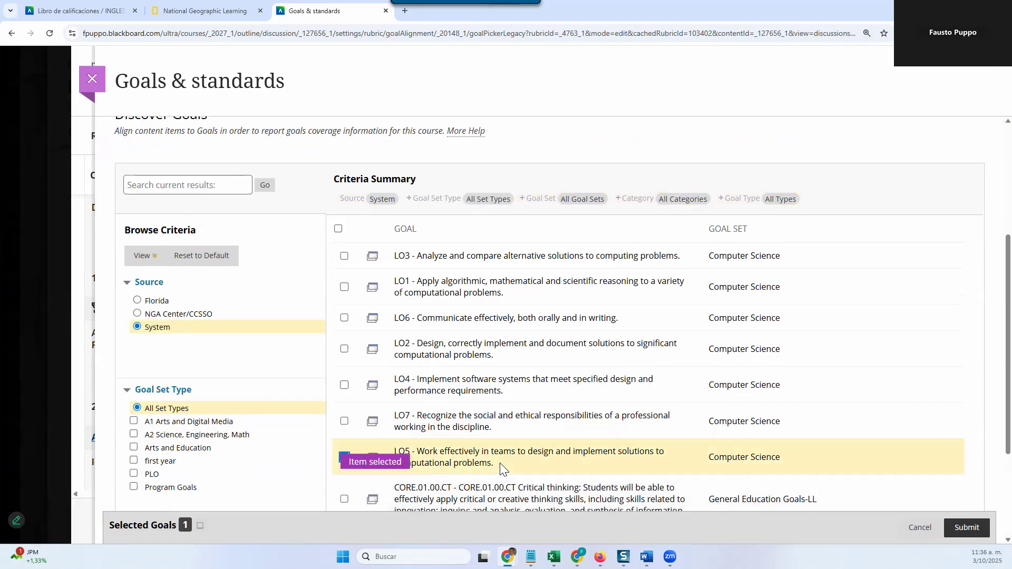
click(966, 527)
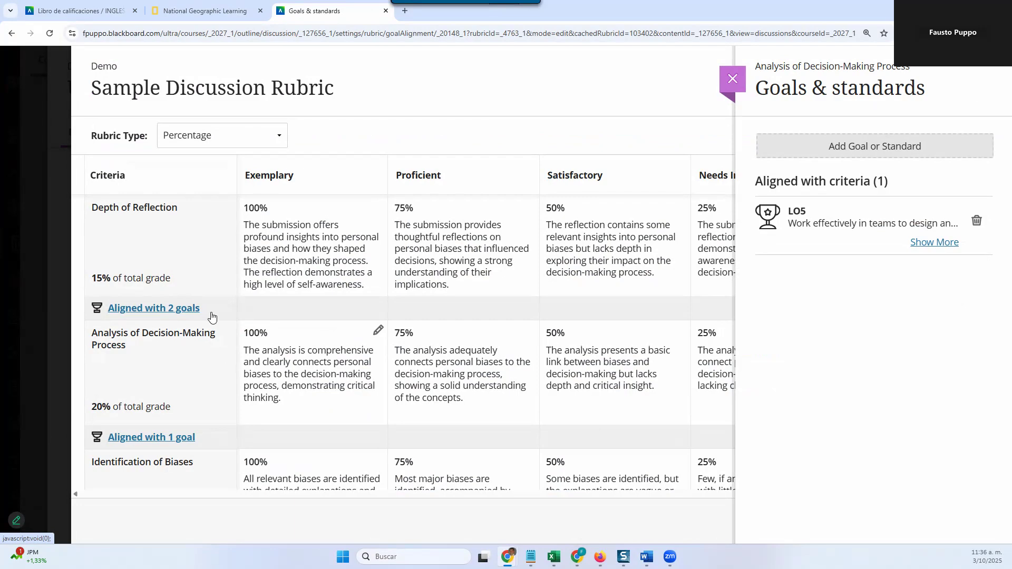
scroll(163, 418, down, 5)
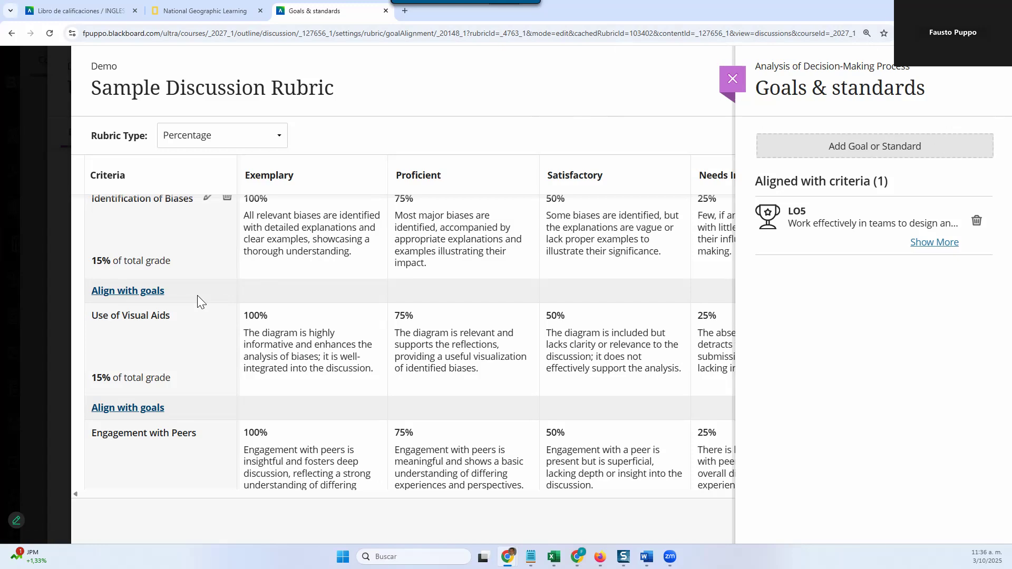
click(745, 84)
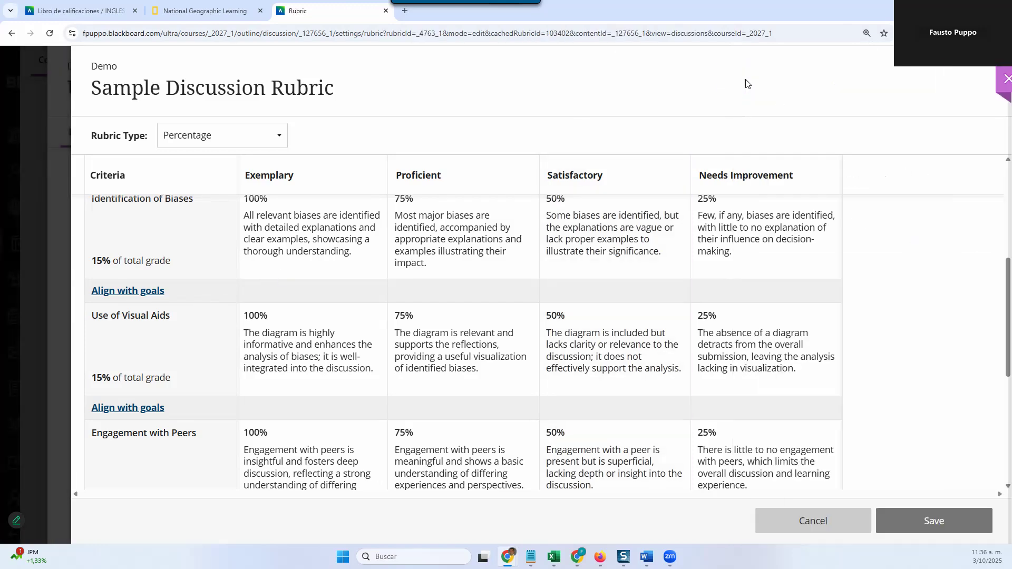
Step: Examine the rubric's remaining criteria and its editable achievement level titles, and leave the rubric editor without saving
scroll(557, 265, down, 2)
scroll(557, 265, down, 5)
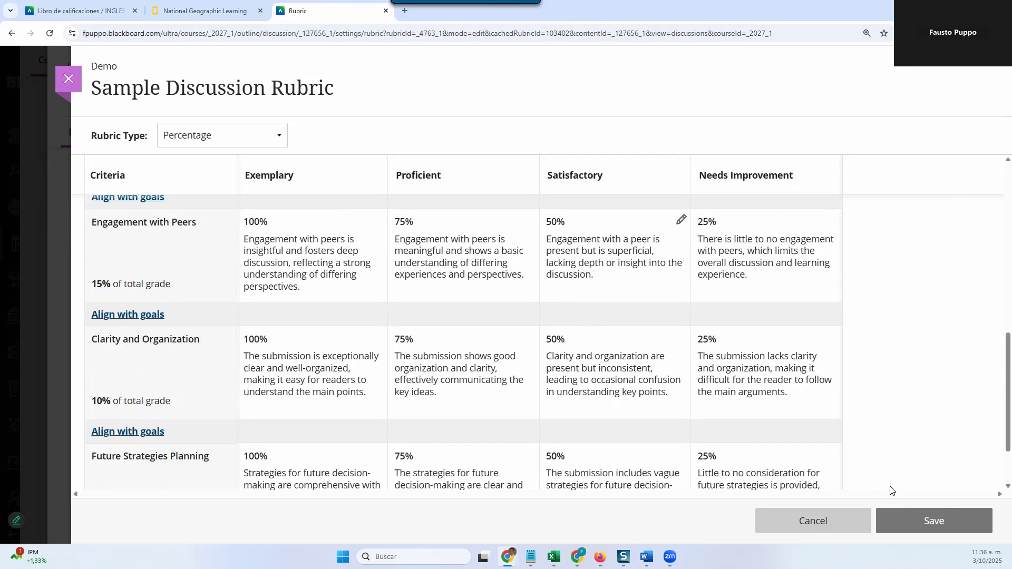
scroll(595, 398, up, 10)
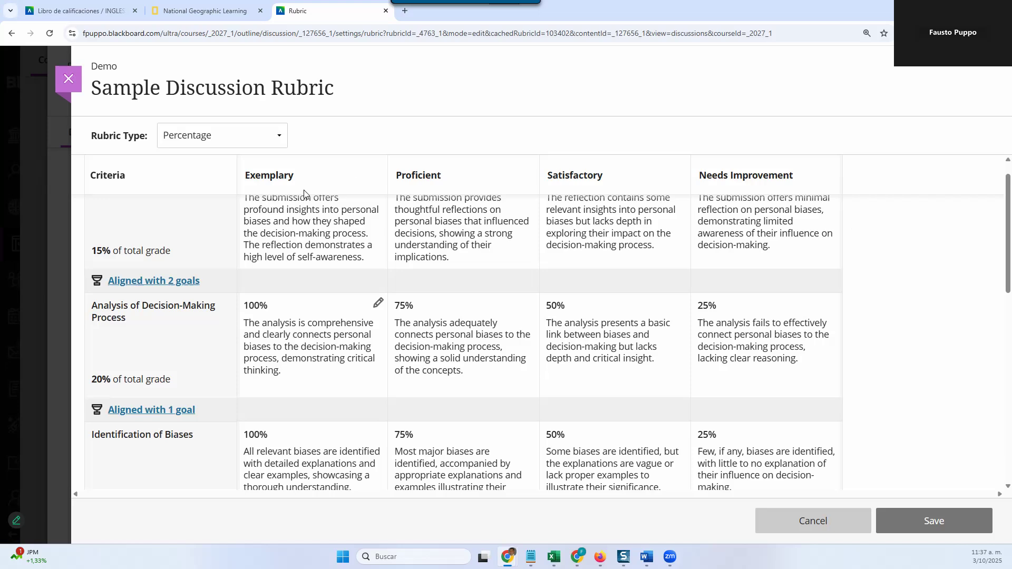
click(361, 174)
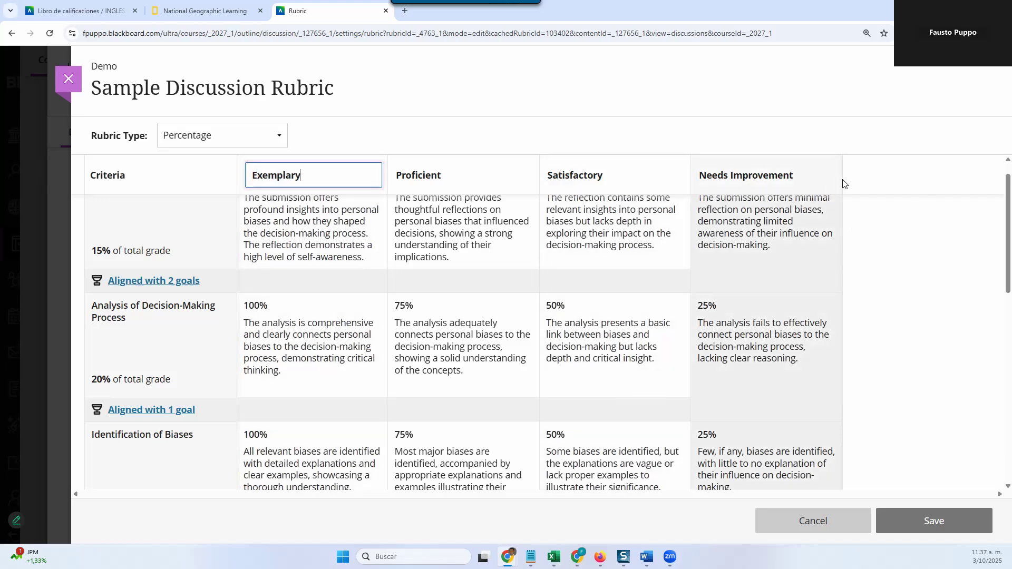
click(843, 185)
scroll(259, 312, down, 2)
scroll(258, 312, down, 8)
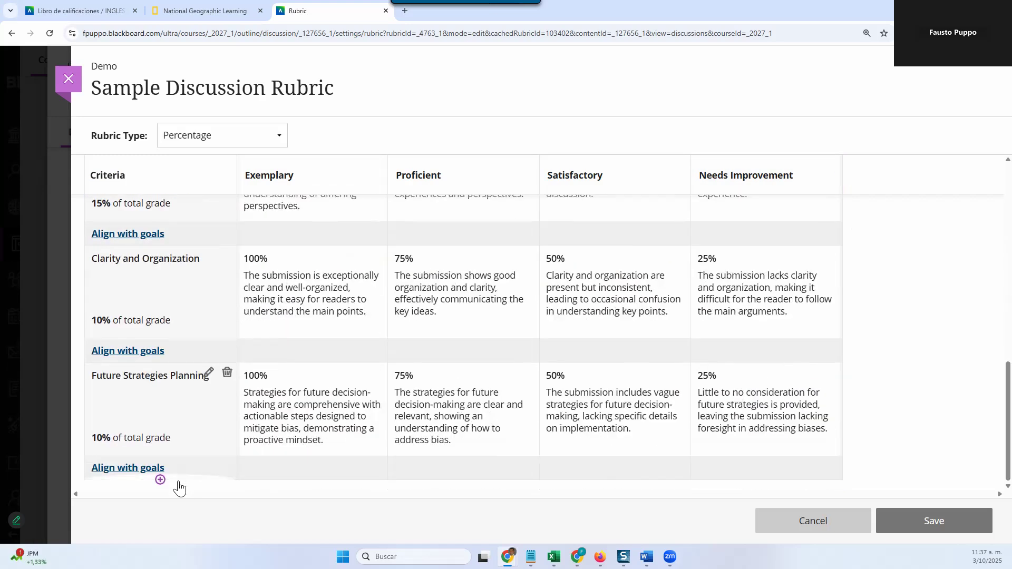
scroll(593, 279, up, 5)
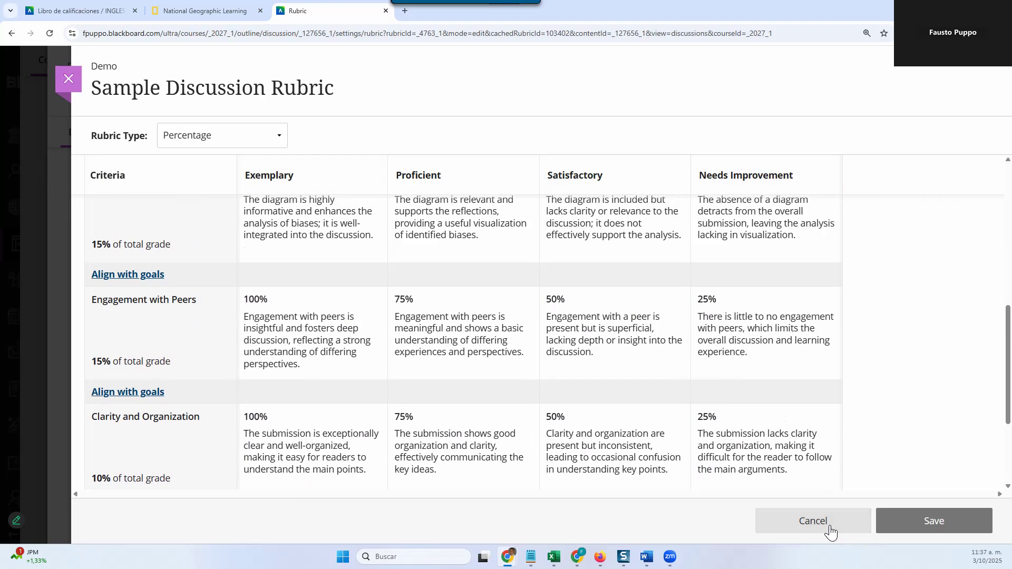
click(830, 525)
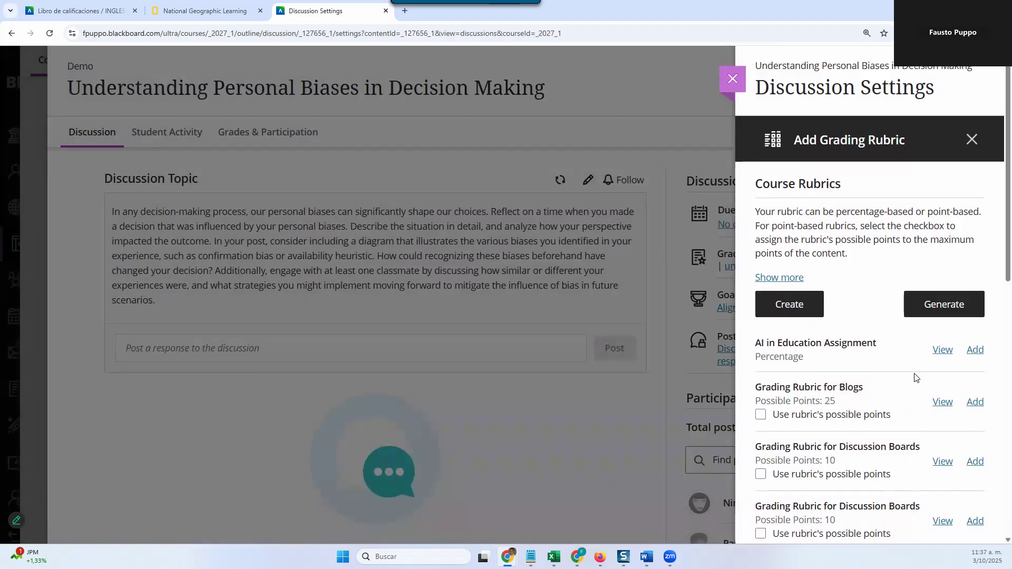
Step: Attach the Sample Discussion Rubric from the course rubrics to the discussion
scroll(915, 377, down, 5)
scroll(914, 378, down, 5)
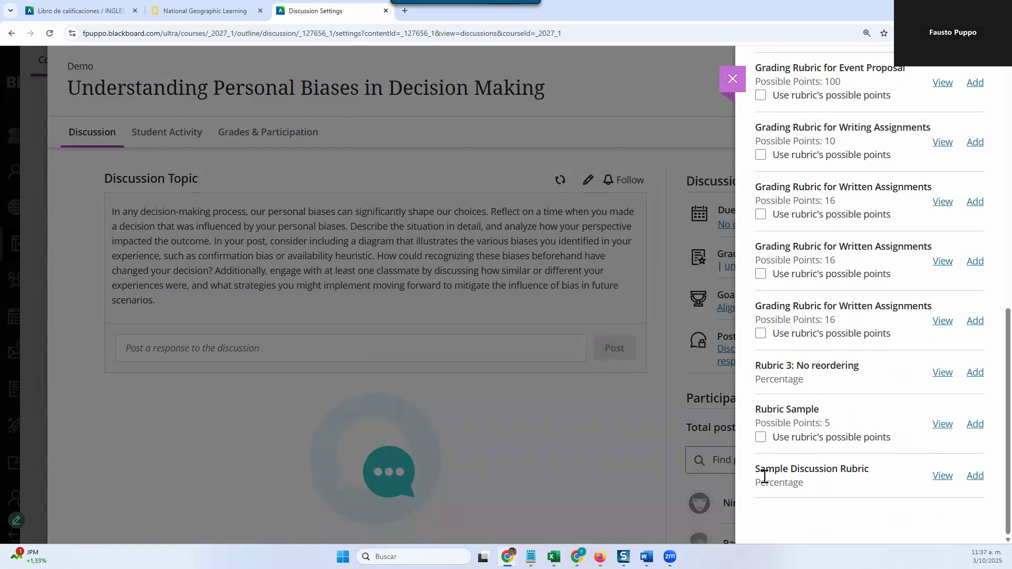
click(981, 477)
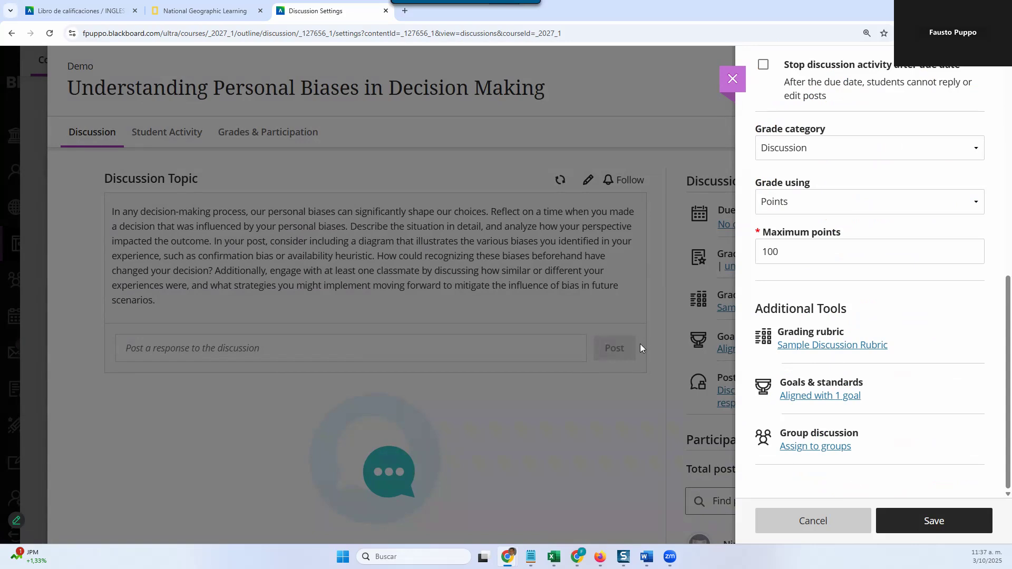
Step: Review the Custom and Self-enrollment options for assigning the discussion to groups, and cancel the group assignment
click(830, 448)
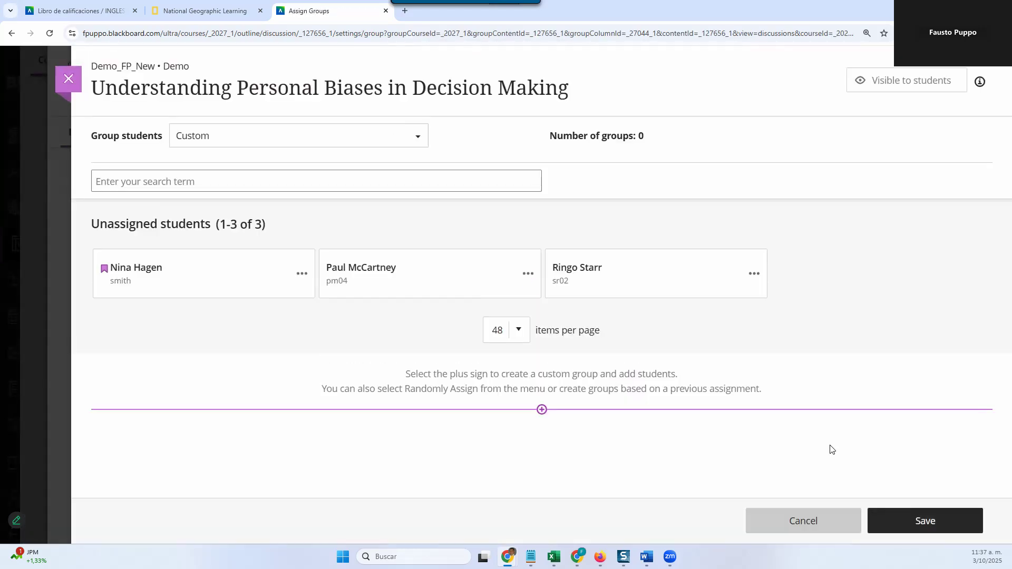
click(403, 137)
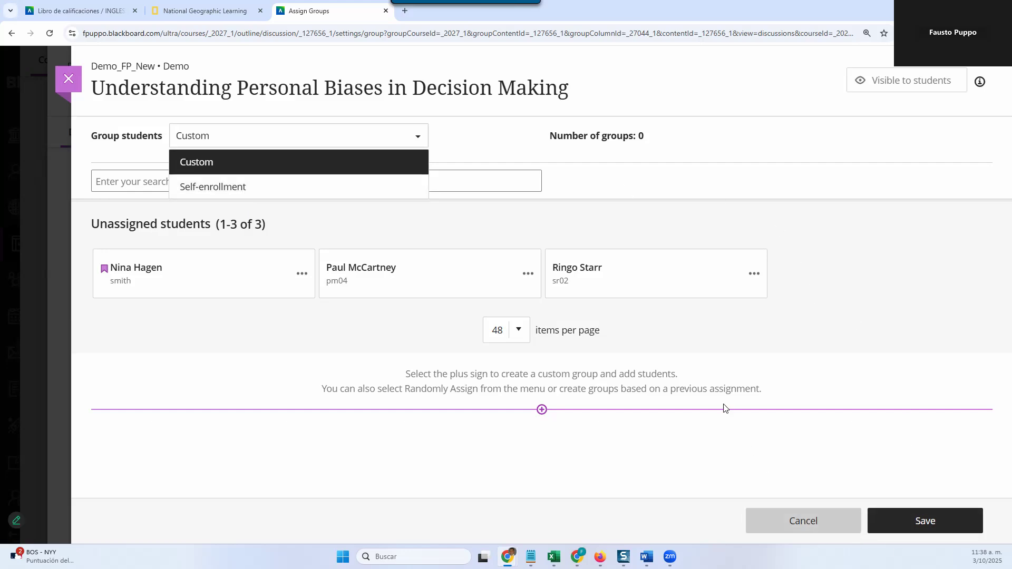
click(803, 521)
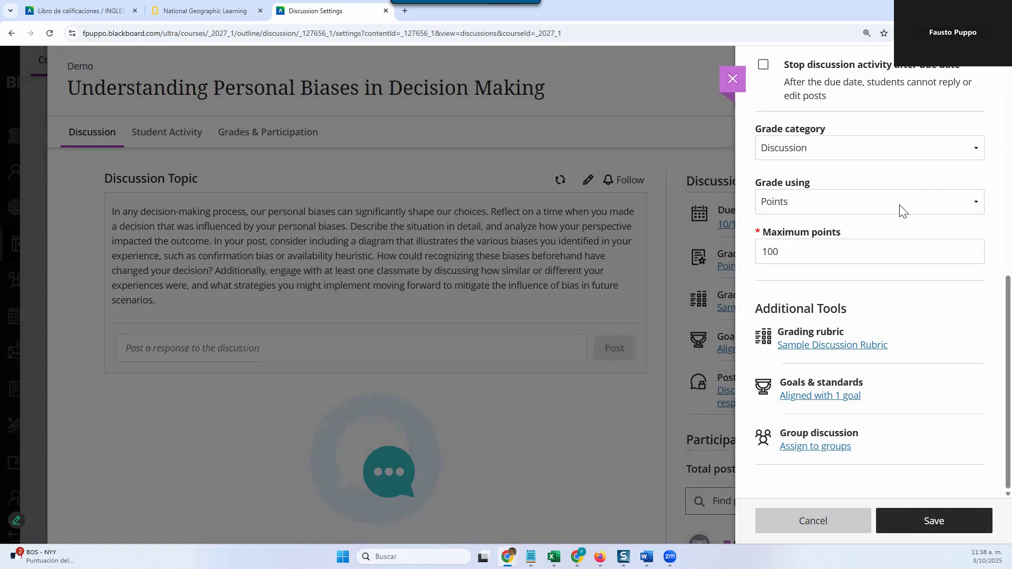
Step: Review the due date and the option to stop activity after it, and save the discussion settings
scroll(879, 343, up, 2)
scroll(878, 342, up, 1)
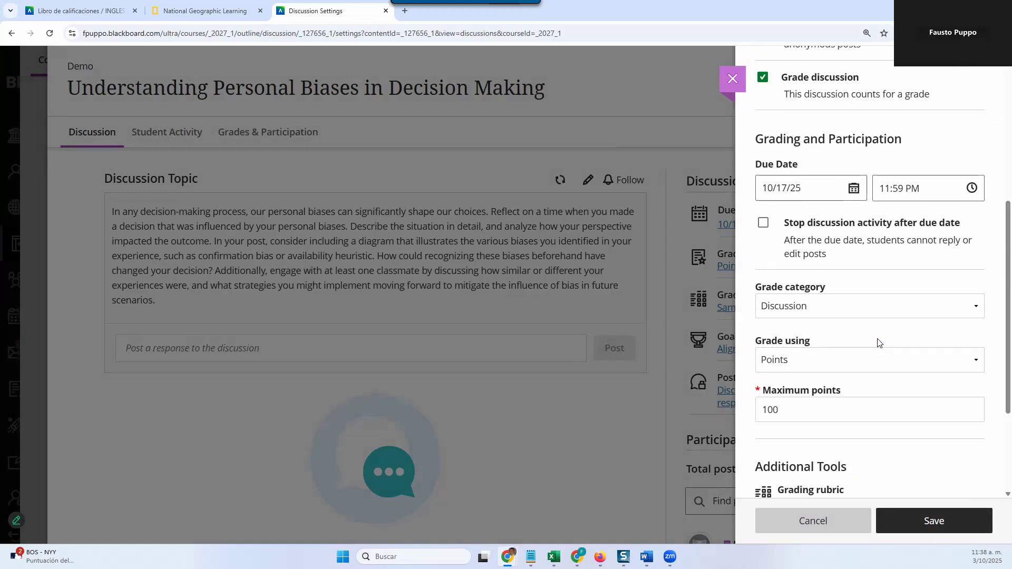
scroll(877, 342, up, 2)
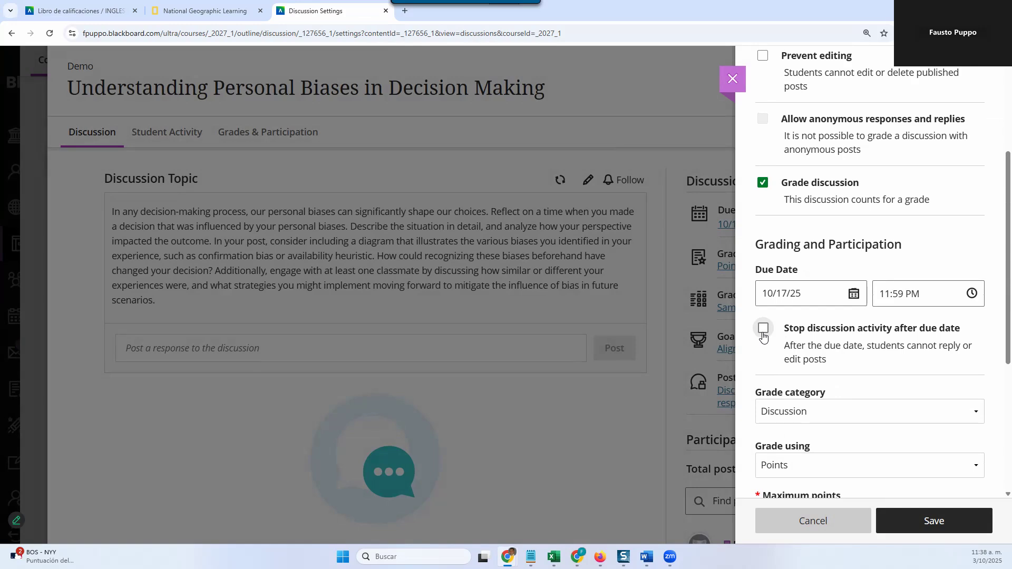
click(855, 341)
click(942, 527)
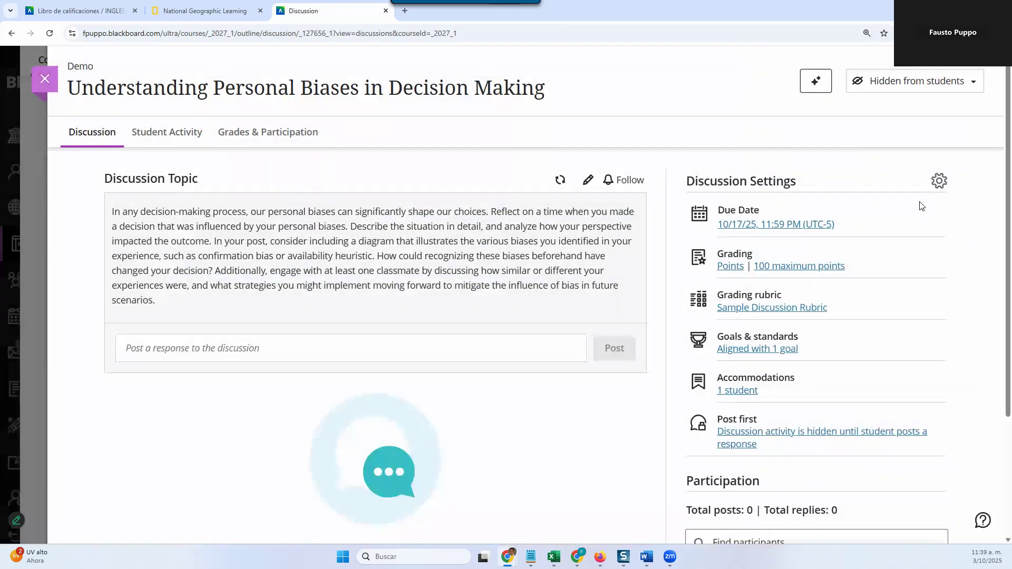
Step: Make the discussion visible to students and follow it, closing it to return to the course content
click(914, 88)
click(909, 104)
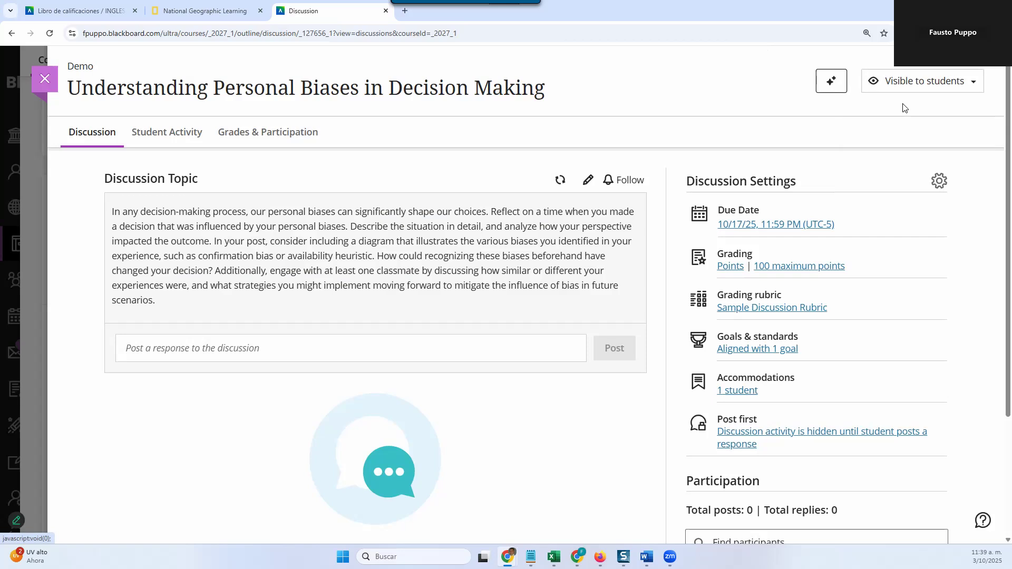
click(906, 88)
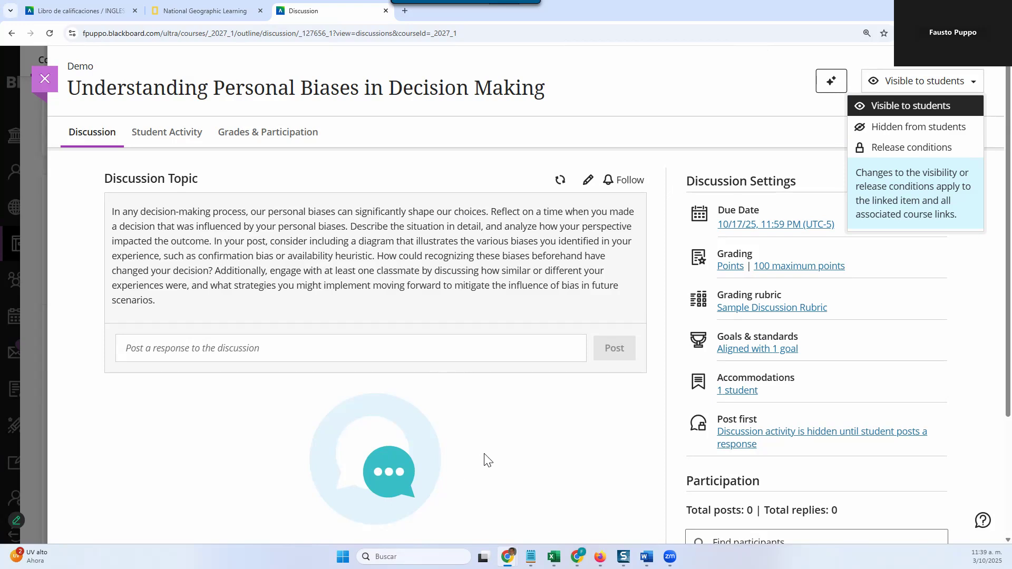
click(627, 180)
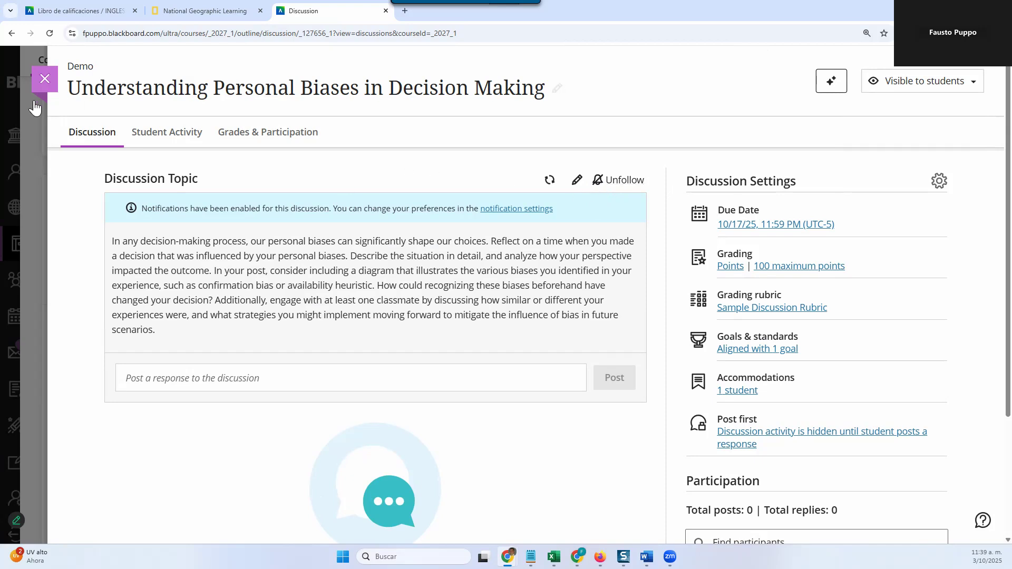
click(44, 79)
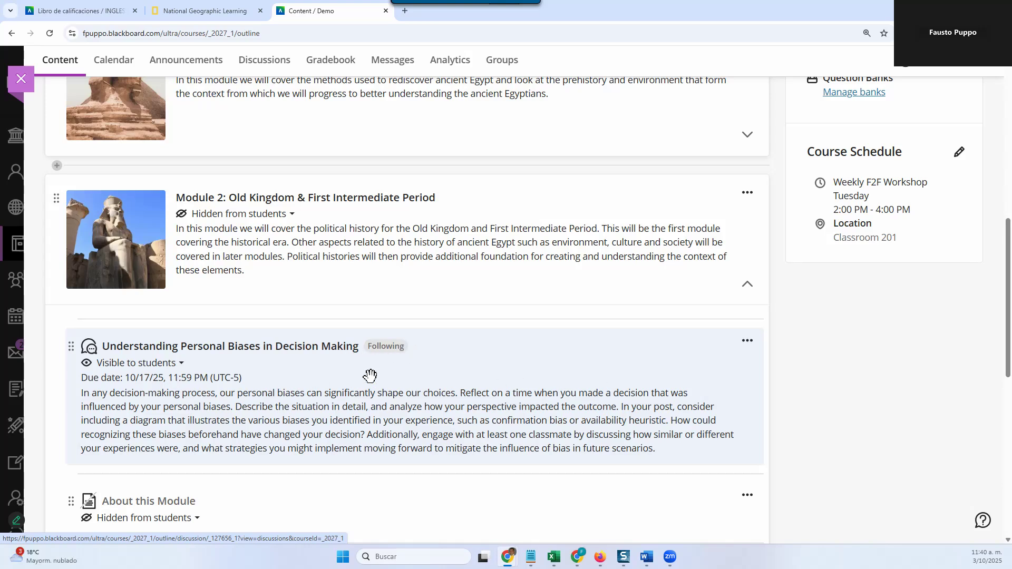
Step: Create a new journal in Module 2, directly below the Understanding Personal Biases in Decision Making discussion
click(372, 475)
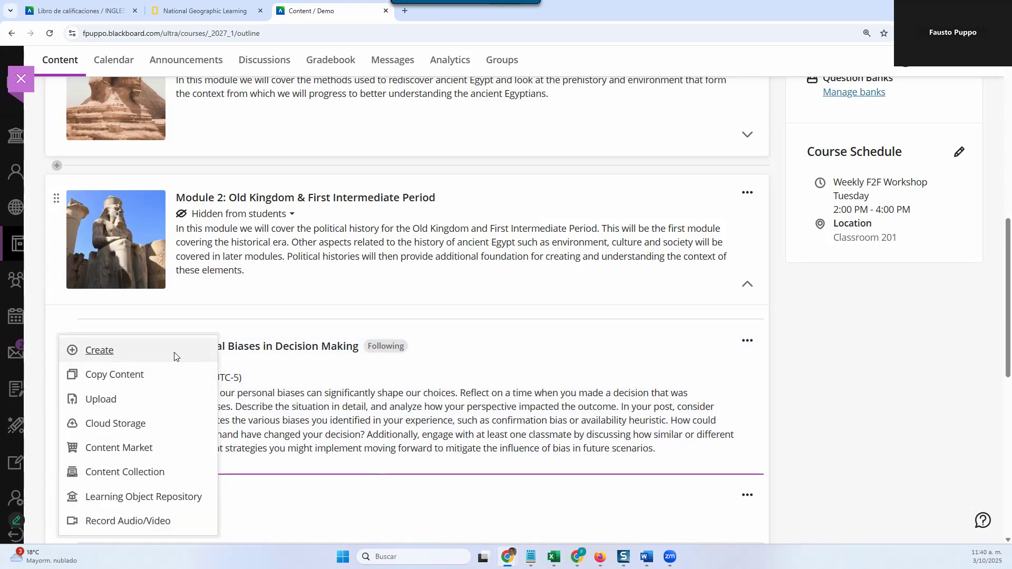
click(176, 353)
scroll(833, 414, down, 4)
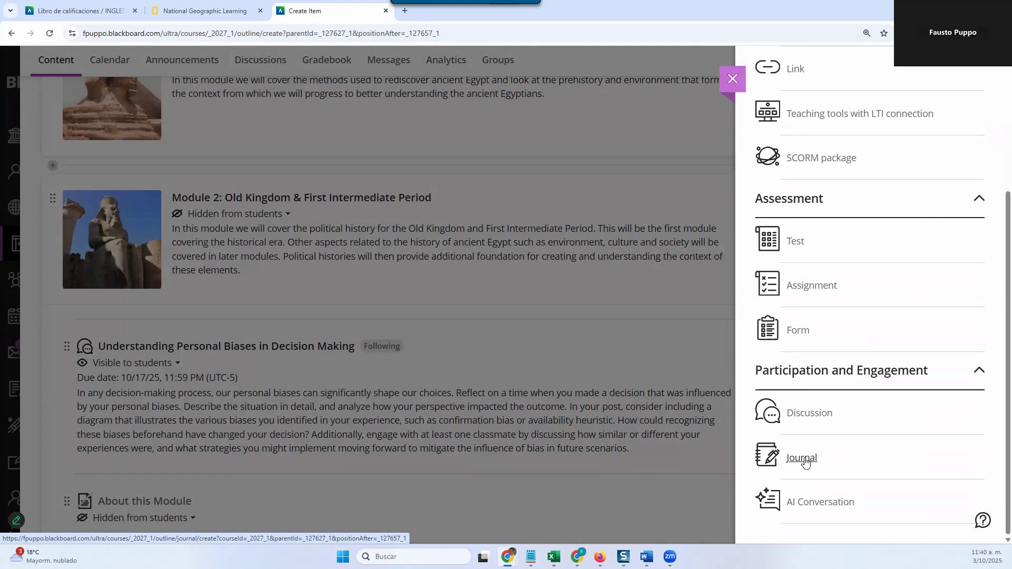
click(801, 458)
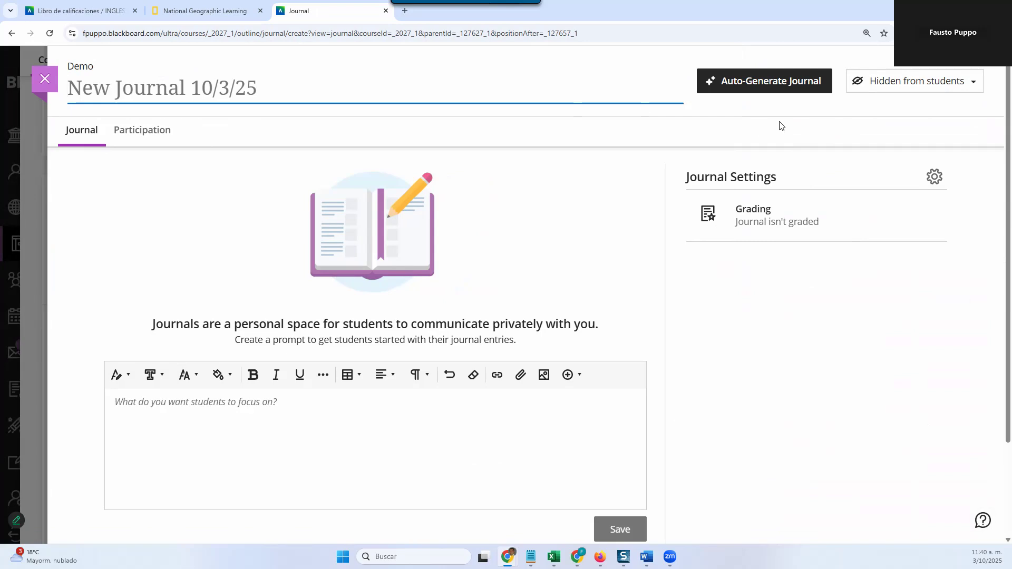
Step: Auto-generate journal prompts and add the one titled Exploring Your Personal Learning Style to the journal
click(750, 89)
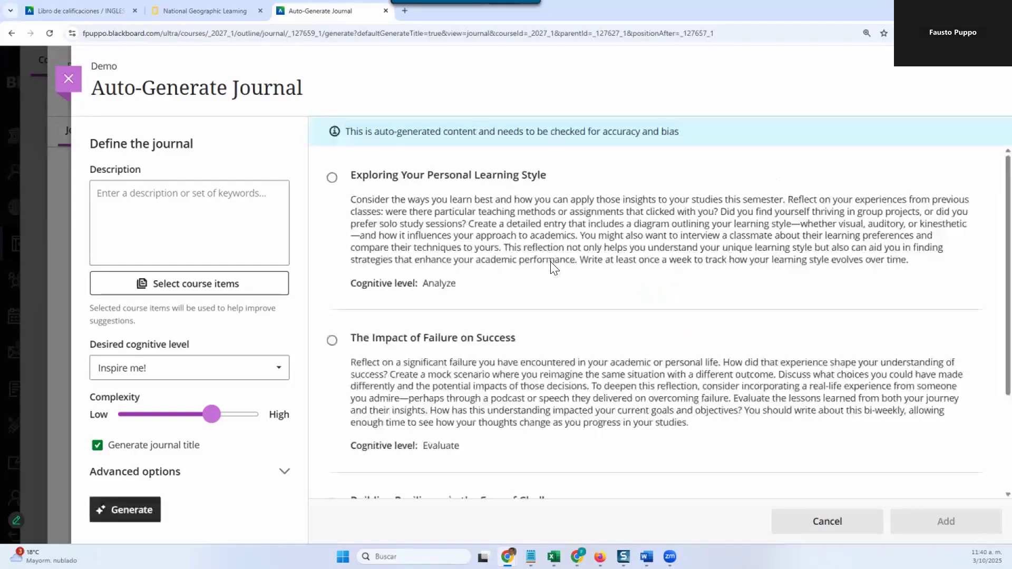
click(332, 177)
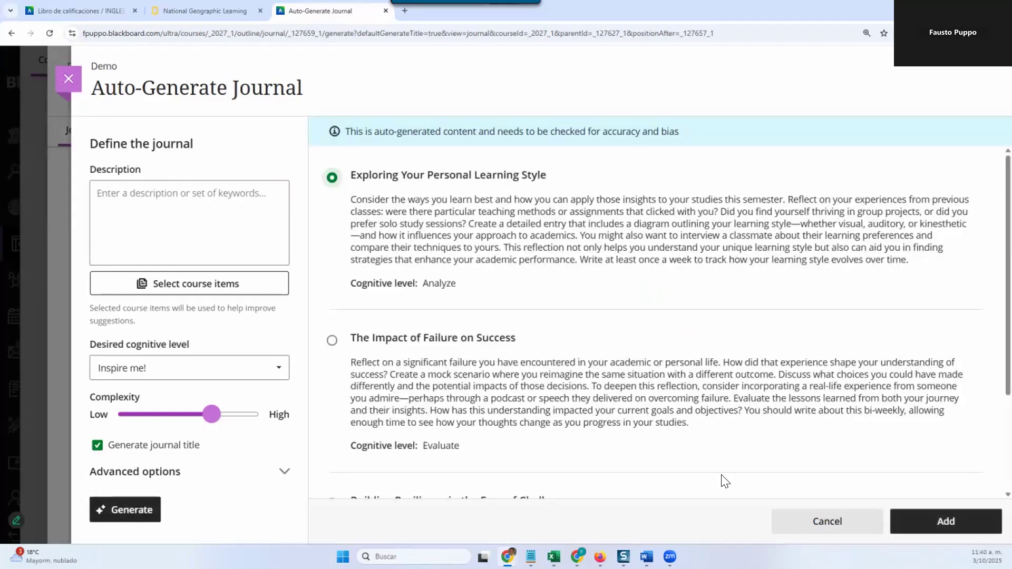
click(957, 530)
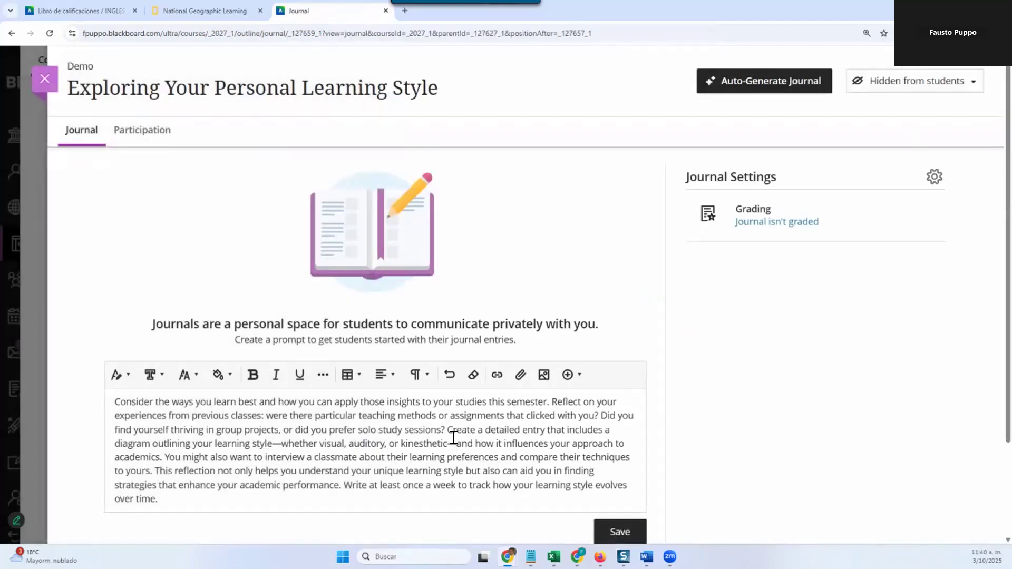
Step: Check the generated journal prompt in the text editor and save it as the journal topic
click(453, 438)
key(ctrl+a)
key(ctrl+c)
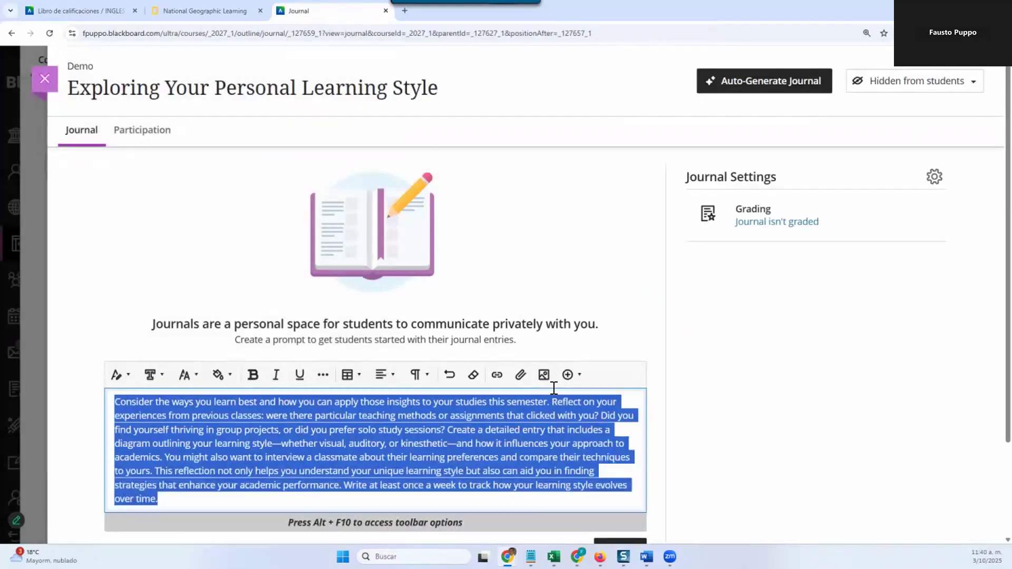
scroll(553, 389, down, 2)
click(478, 312)
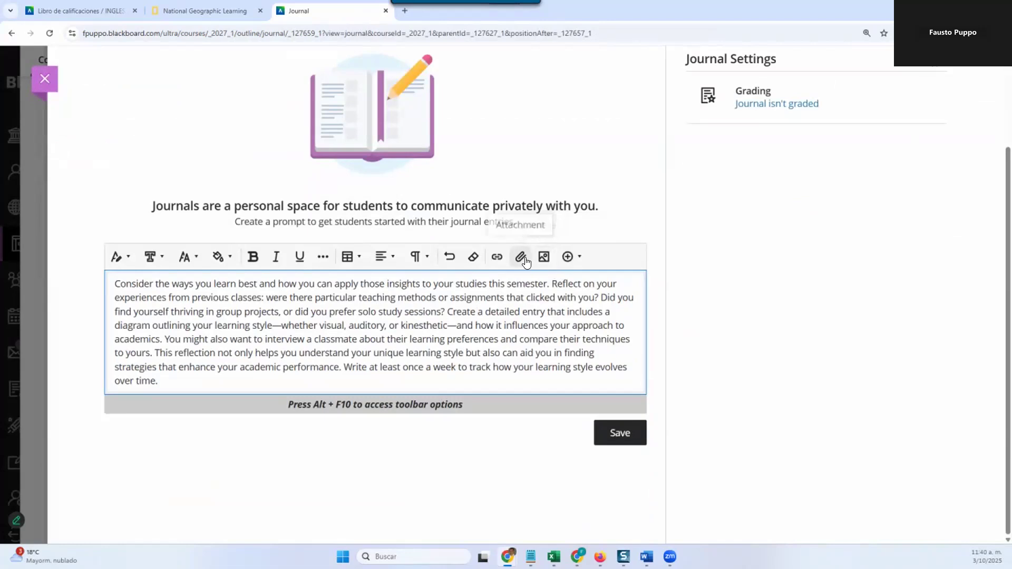
click(609, 435)
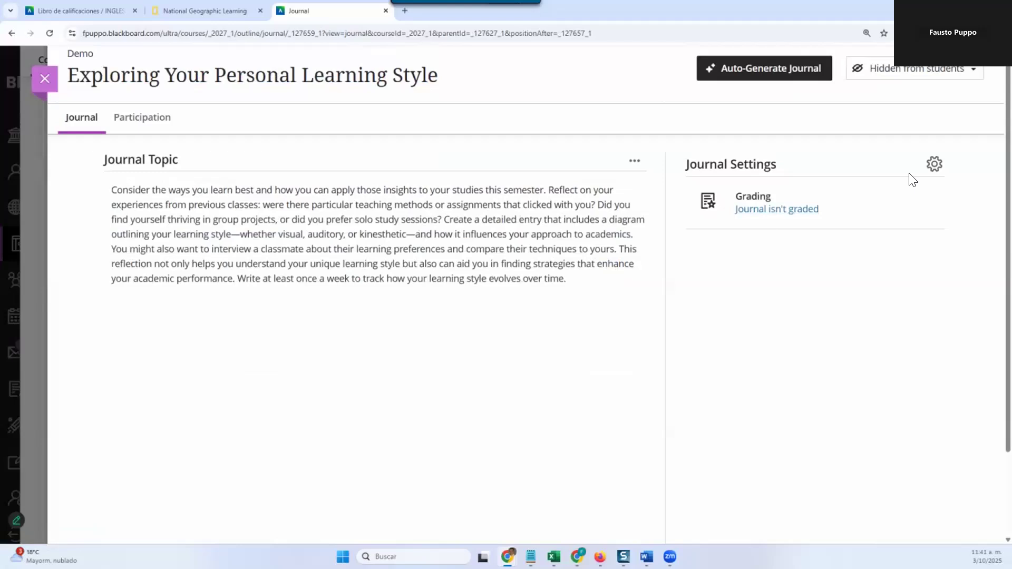
Step: Turn on grading for the Exploring Your Personal Learning Style journal in its settings
click(934, 164)
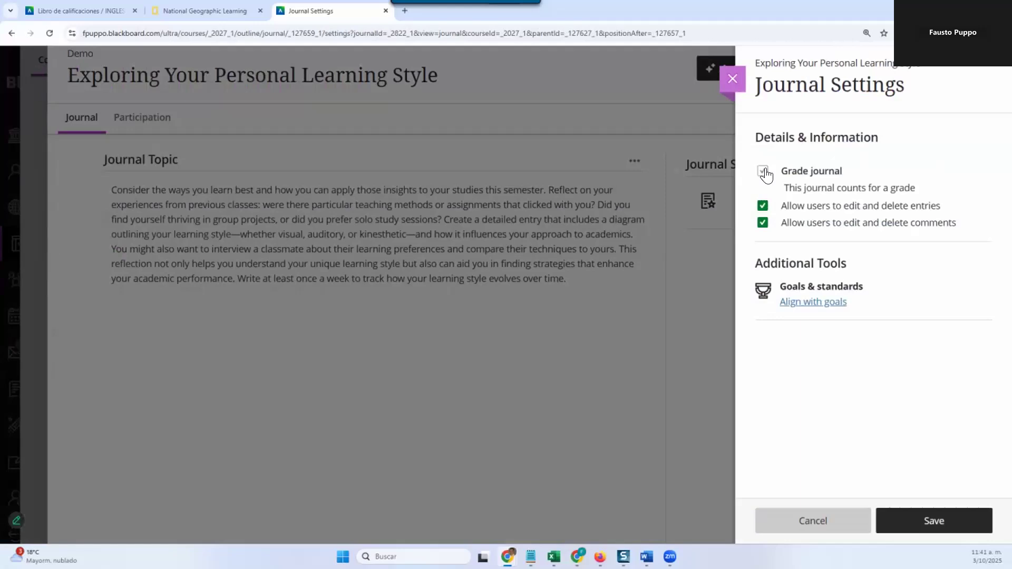
click(764, 172)
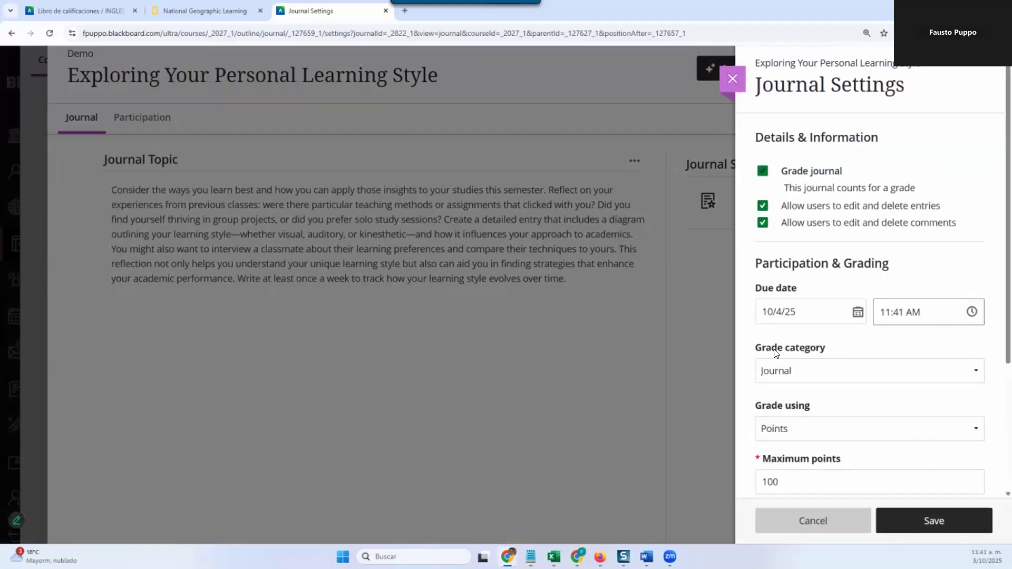
scroll(834, 353, down, 3)
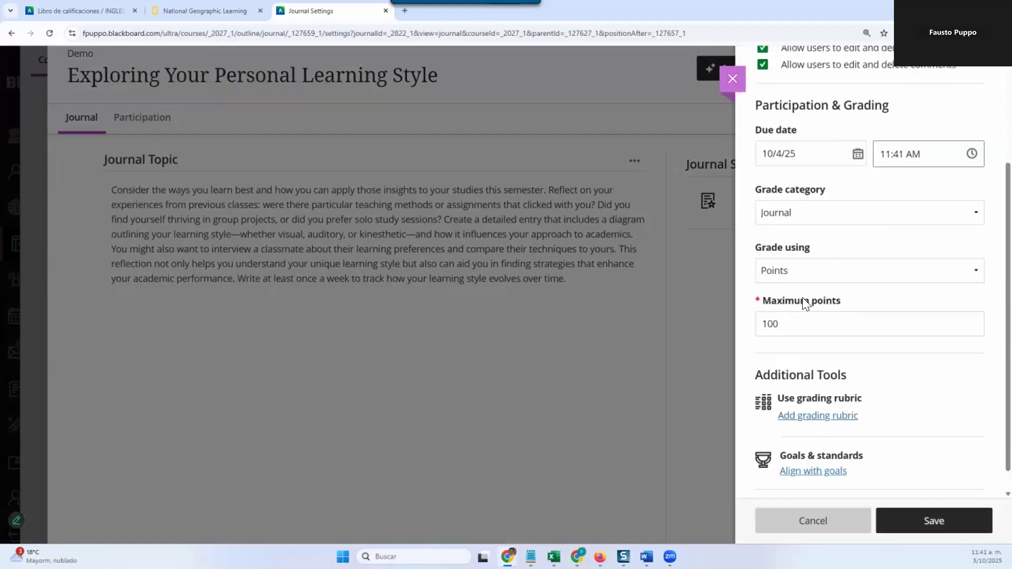
scroll(802, 297, up, 2)
scroll(802, 300, up, 1)
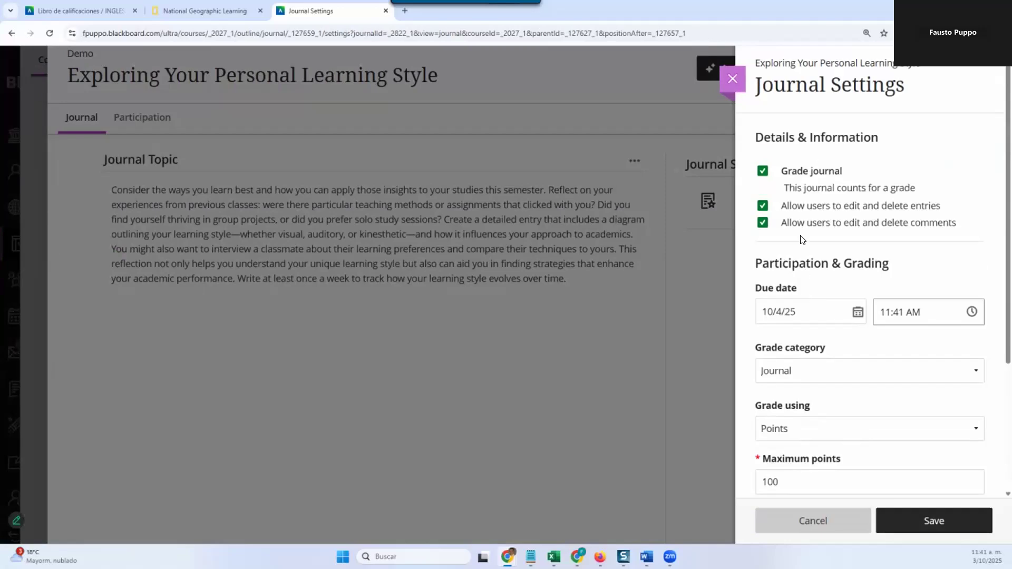
click(761, 172)
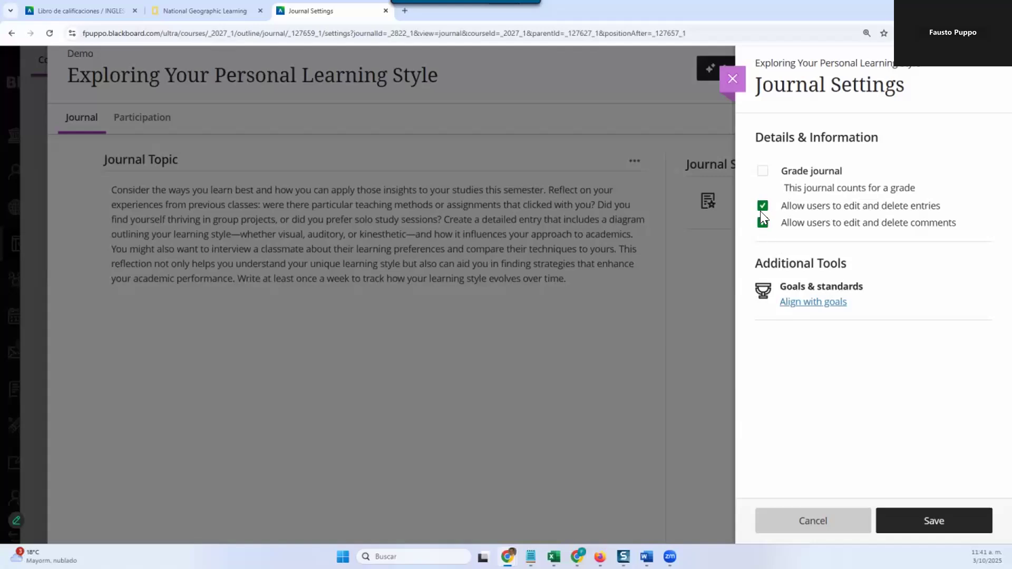
click(762, 171)
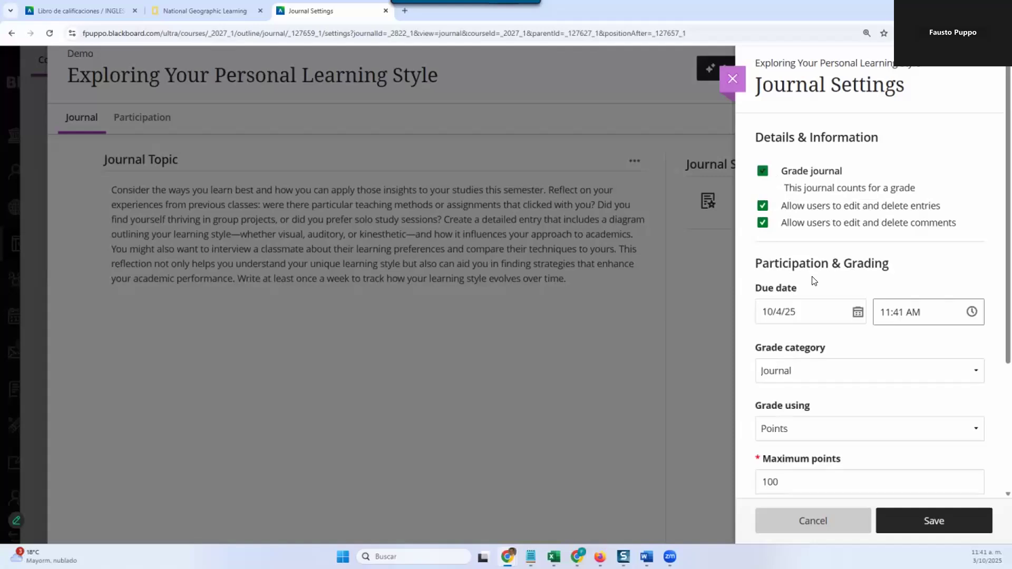
Step: Set the journal's due date to 10/24/25 at 11:59 PM
scroll(801, 369, down, 1)
scroll(801, 369, down, 1)
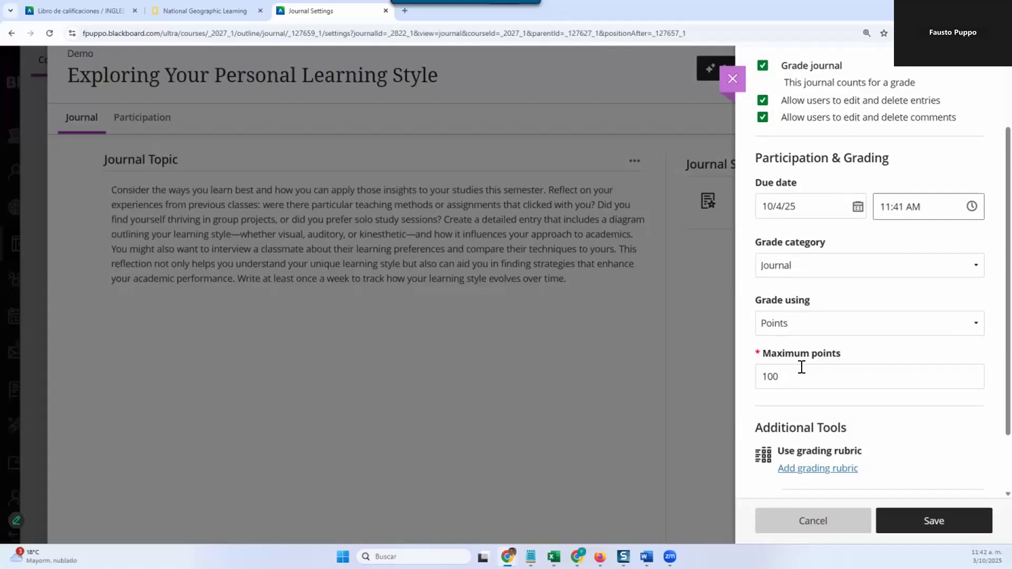
click(858, 208)
click(855, 331)
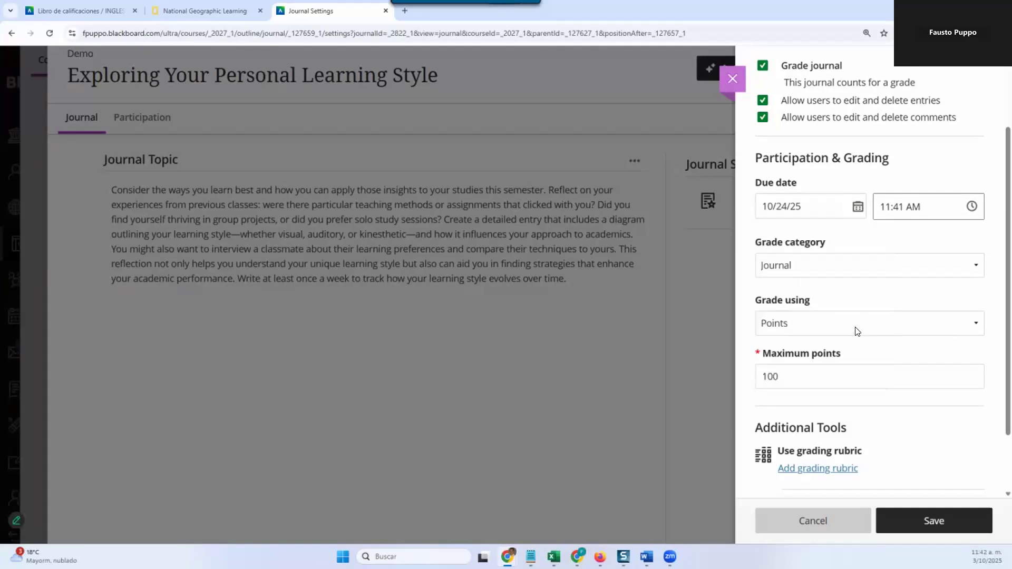
click(972, 207)
click(939, 275)
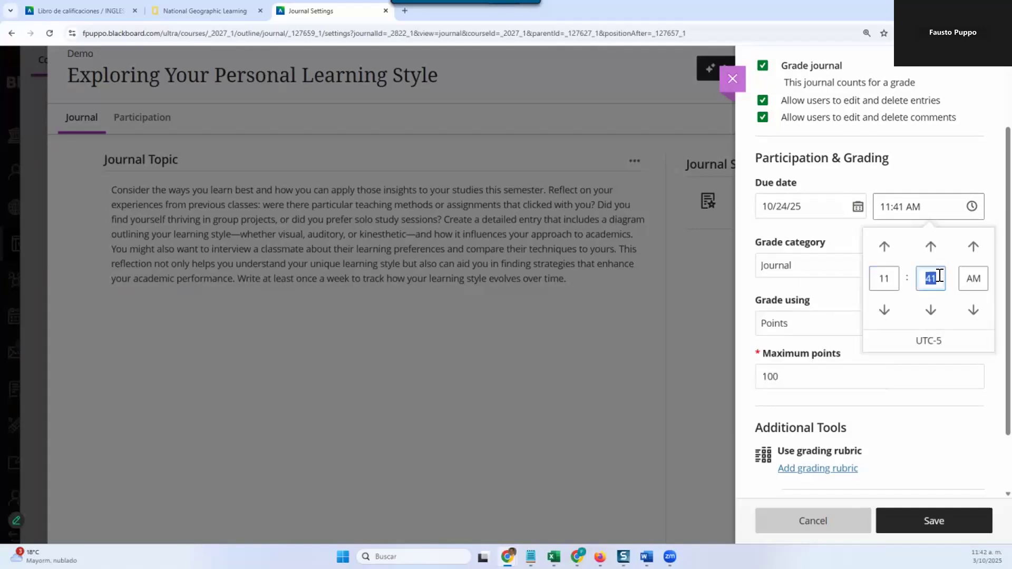
text(59)
click(973, 246)
click(983, 165)
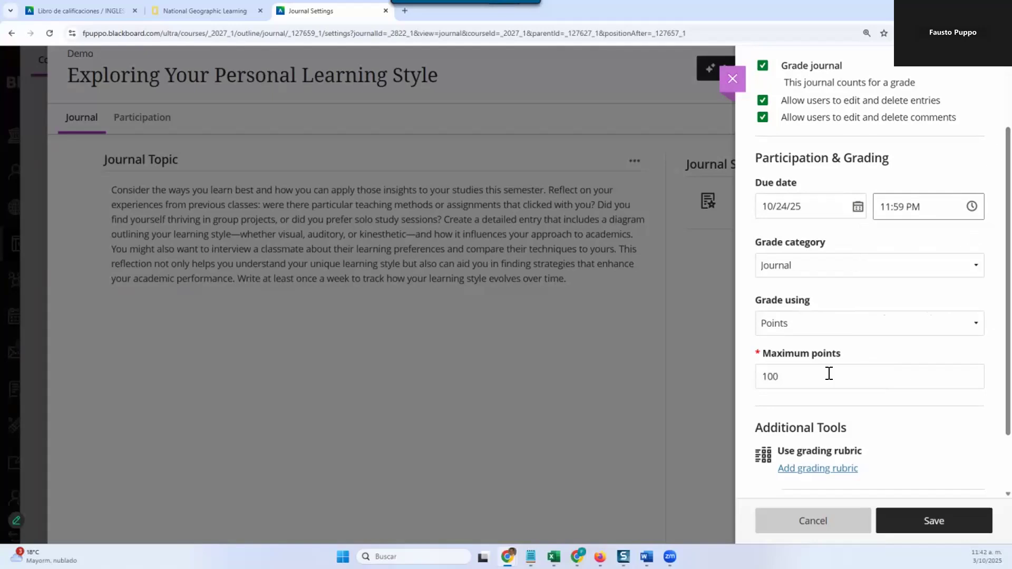
Step: Generate a percentage grading rubric for the journal from the pasted journal topic, with increased complexity and 7 rows
scroll(829, 373, down, 3)
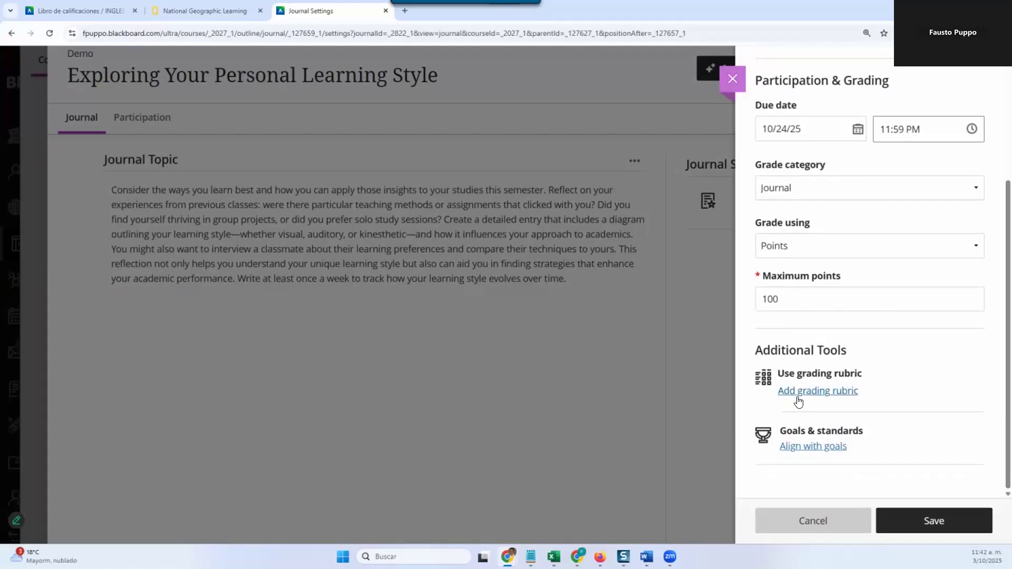
click(801, 391)
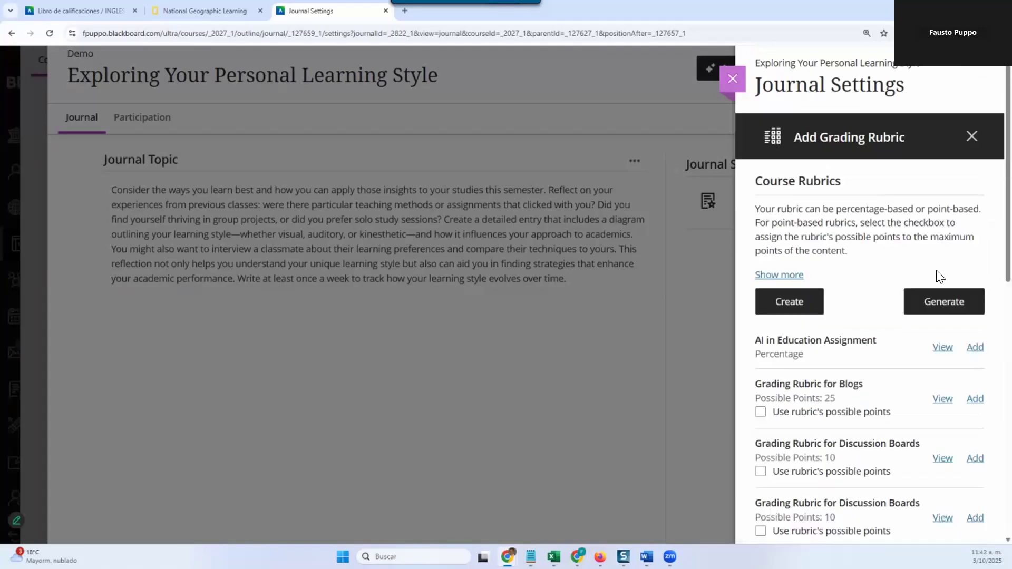
click(940, 304)
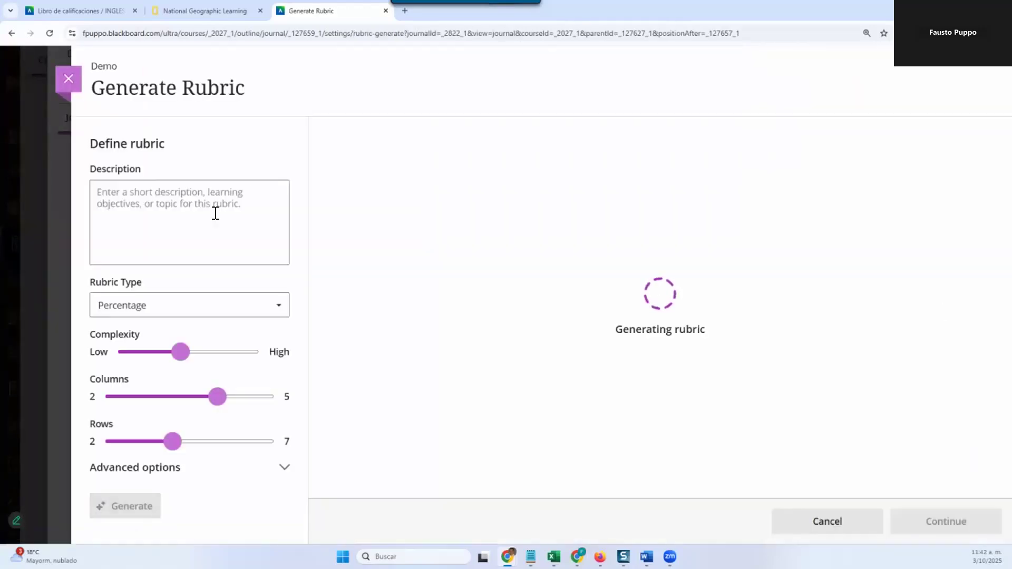
click(242, 200)
key(ctrl+v)
scroll(136, 344, down, 2)
drag(177, 359, 221, 360)
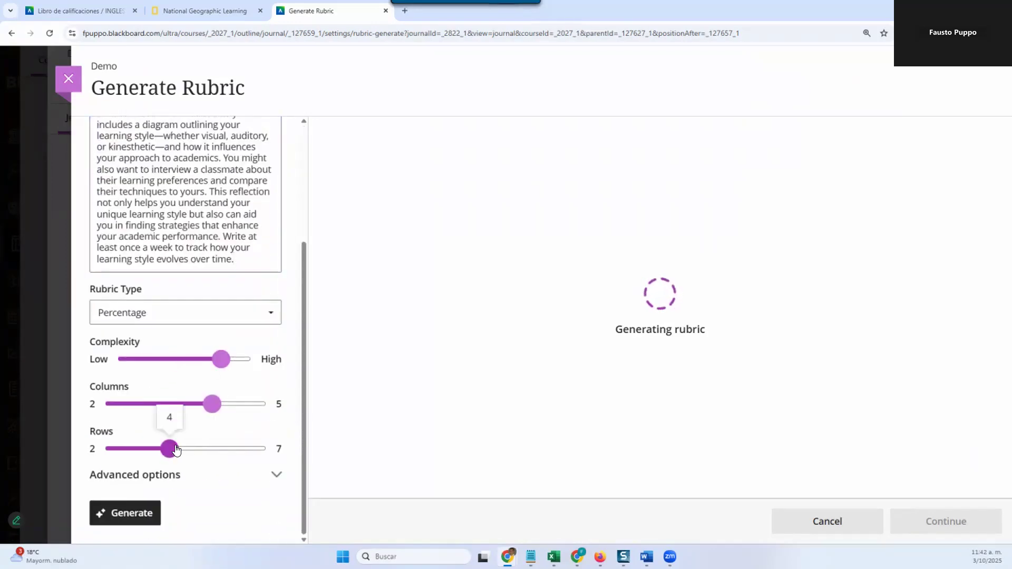
click(257, 448)
click(129, 513)
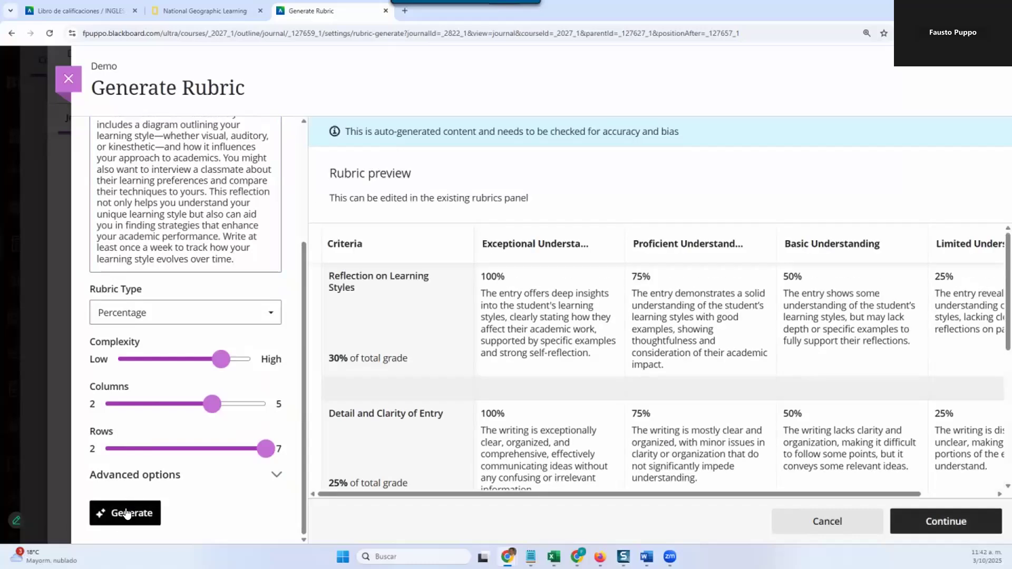
Step: Regenerate the rubric with 2 columns, review its criteria in the preview and accept it
click(212, 404)
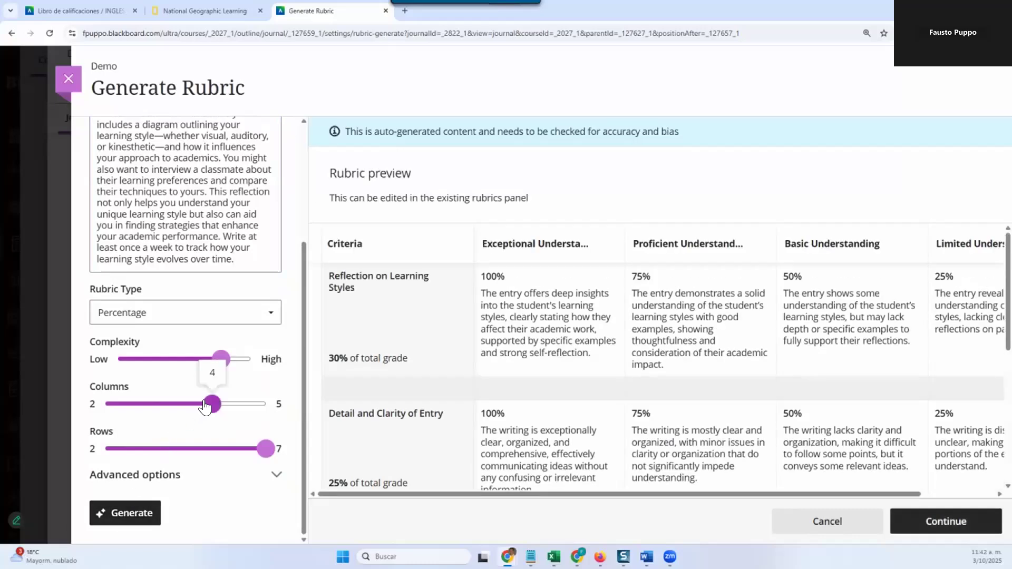
click(106, 404)
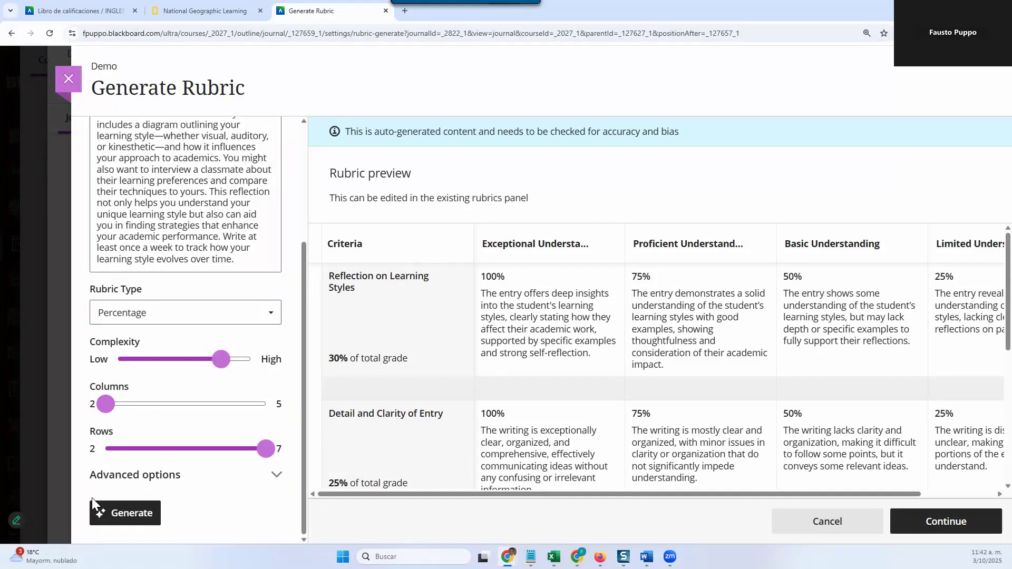
click(125, 515)
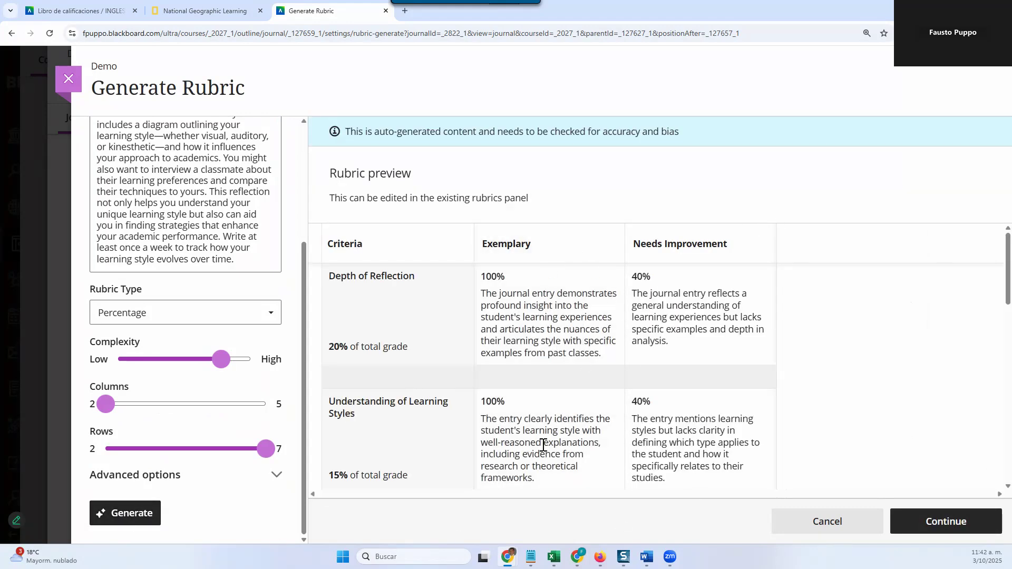
scroll(544, 441, down, 8)
scroll(543, 444, down, 5)
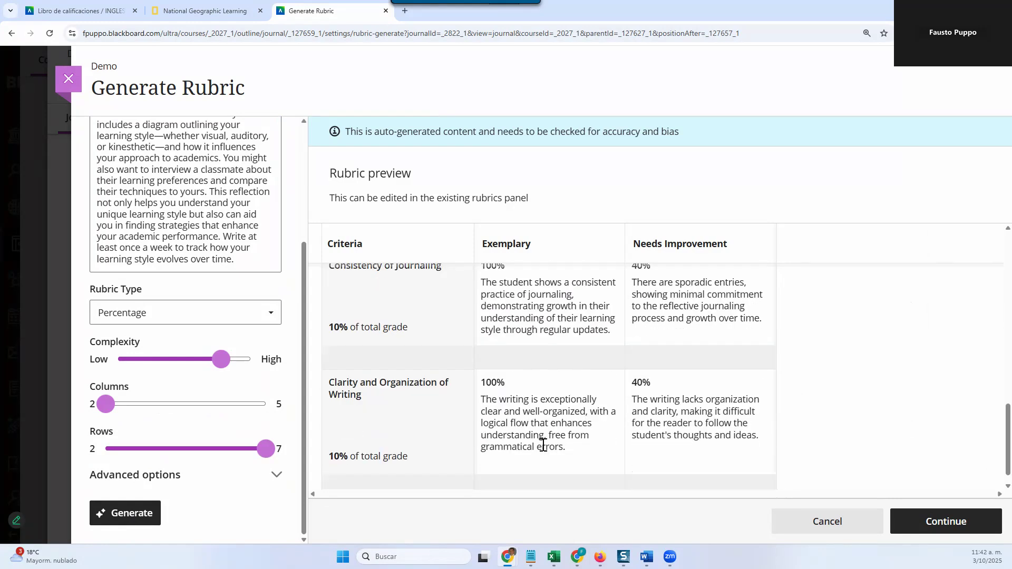
scroll(542, 442, up, 7)
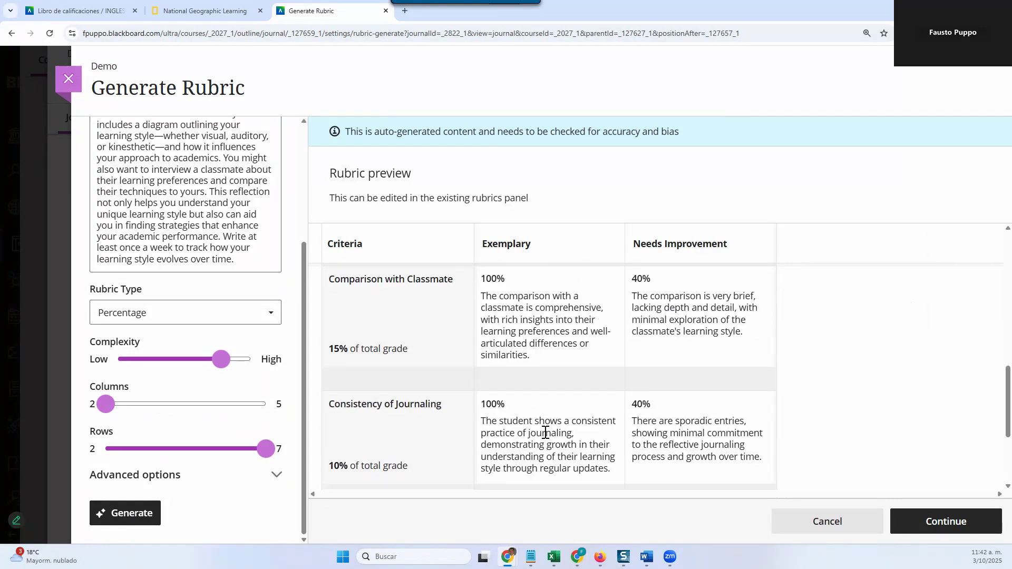
scroll(553, 425, up, 3)
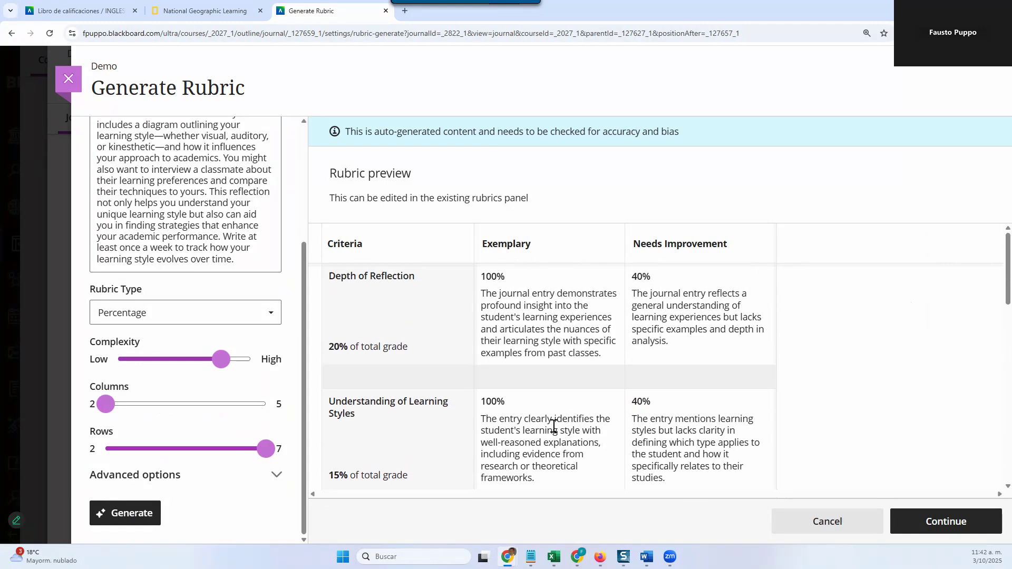
click(964, 526)
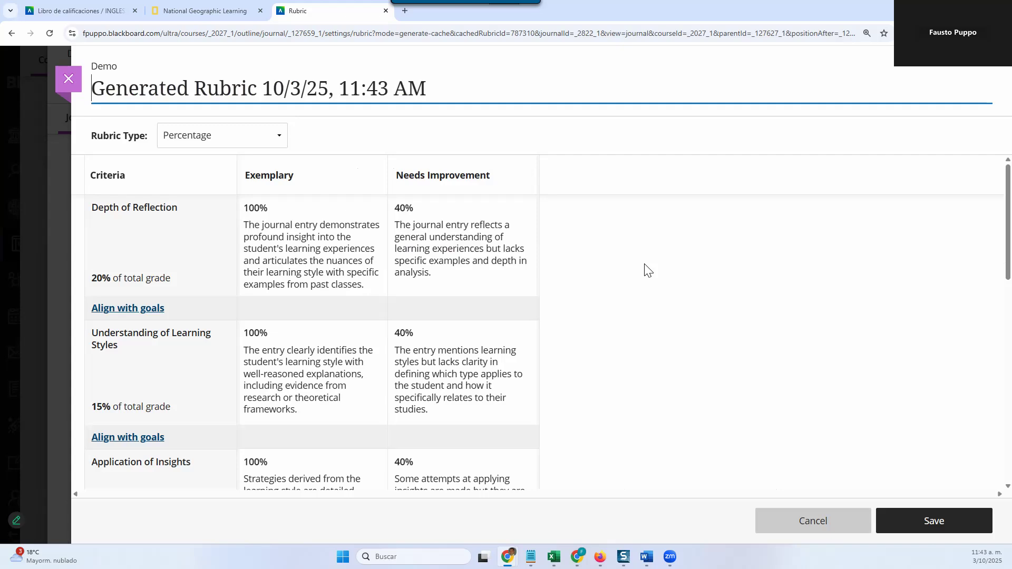
Step: Rename the generated rubric as Sample Journal Rubric and save it
triple_click(372, 88)
text(Sa)
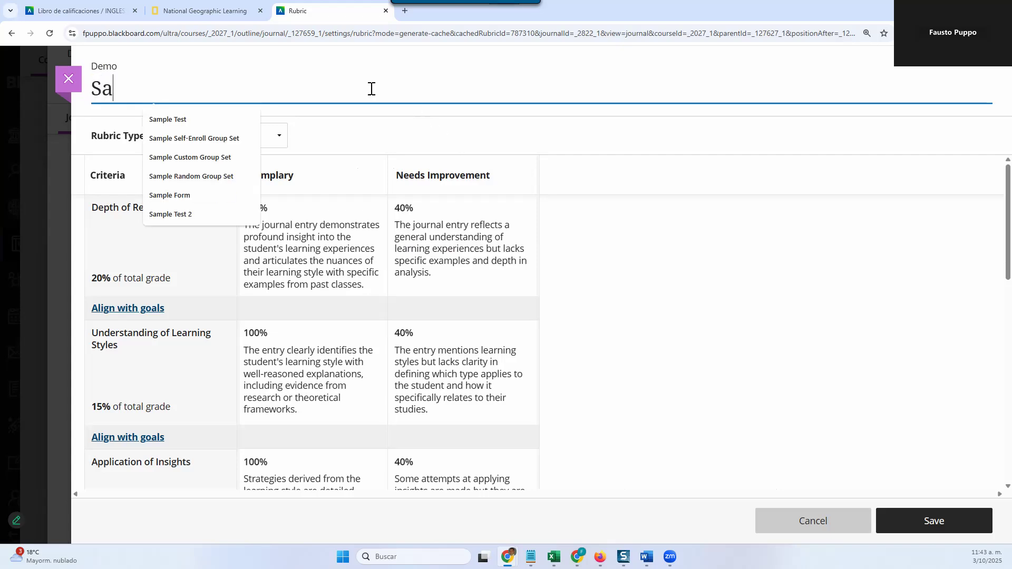
text(mple Jour)
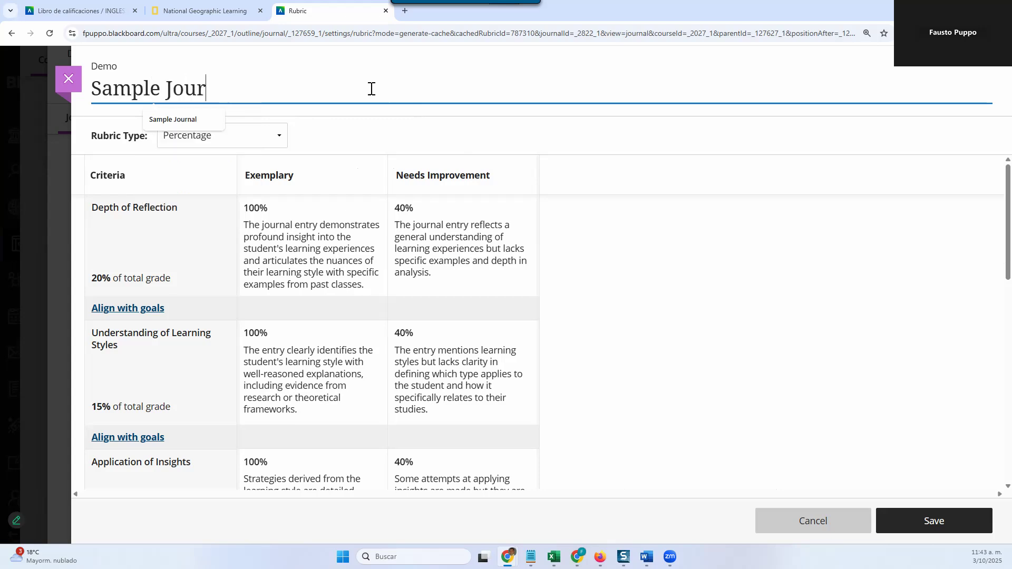
text(nal Rubric)
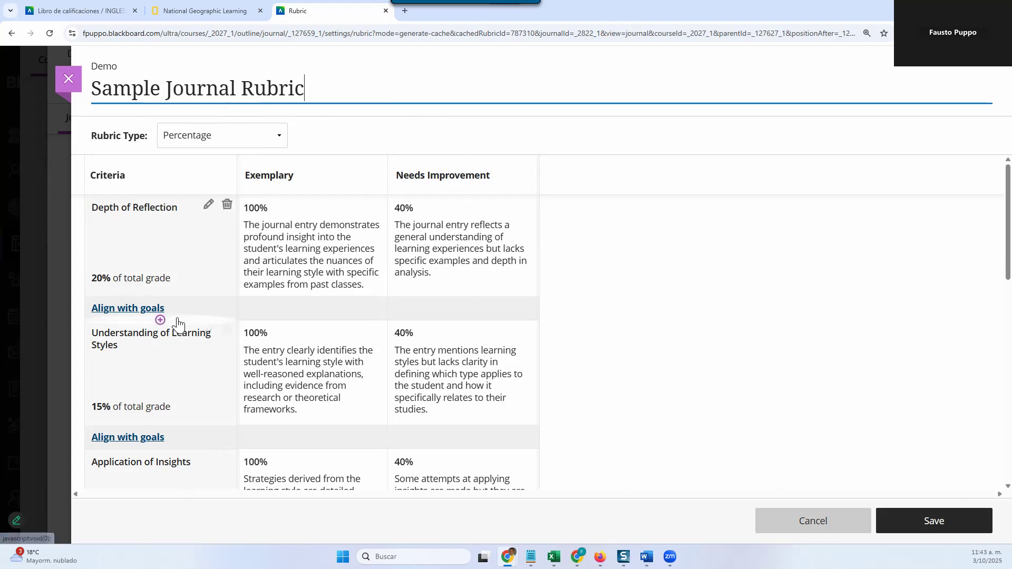
click(951, 533)
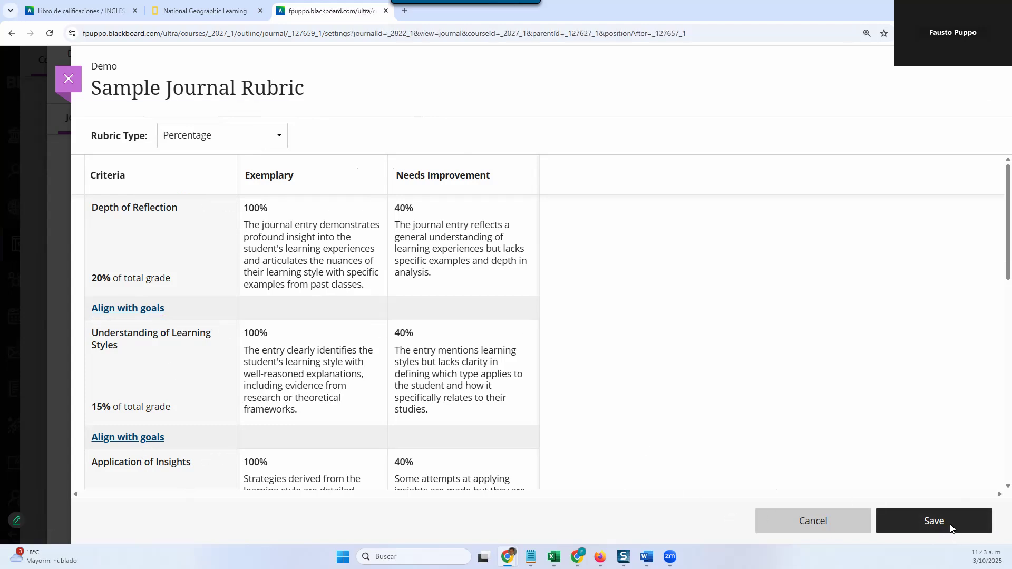
Step: Attach the Sample Journal Rubric to the journal and save the journal settings
scroll(903, 432, down, 10)
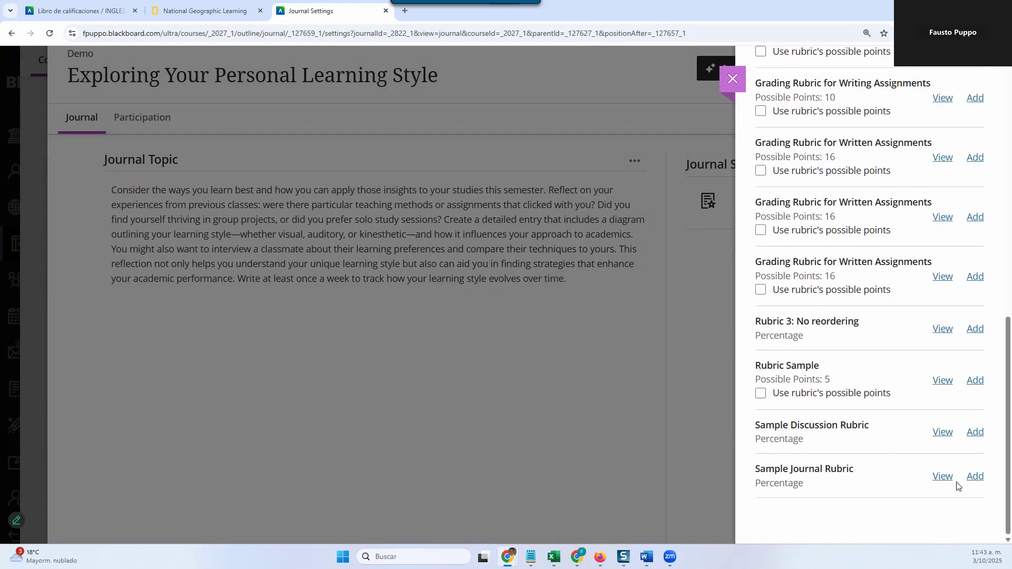
click(972, 478)
click(960, 524)
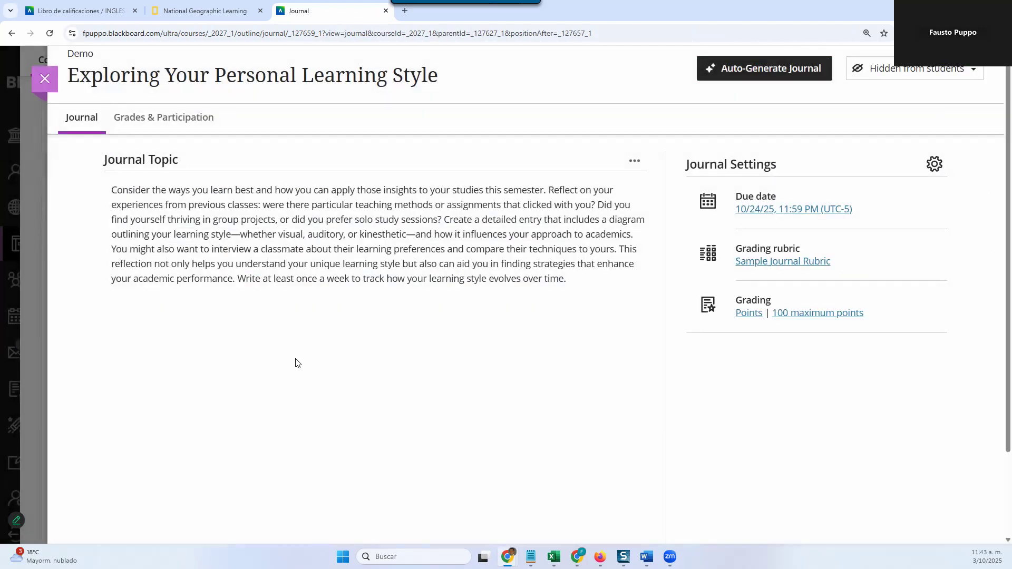
Step: Make the journal visible to students and check its grades and participation, closing it to return to the course content
scroll(617, 185, up, 1)
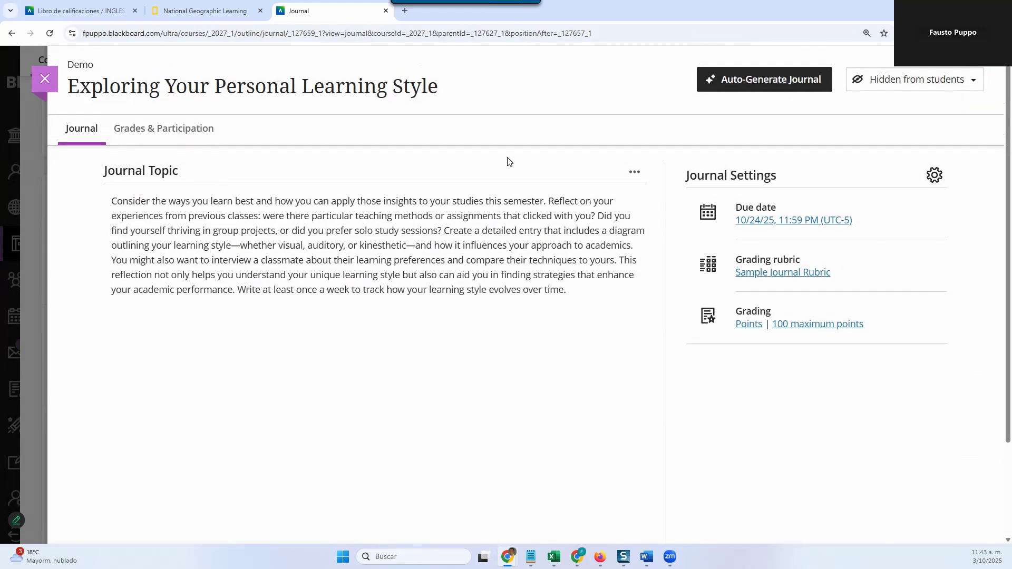
click(942, 84)
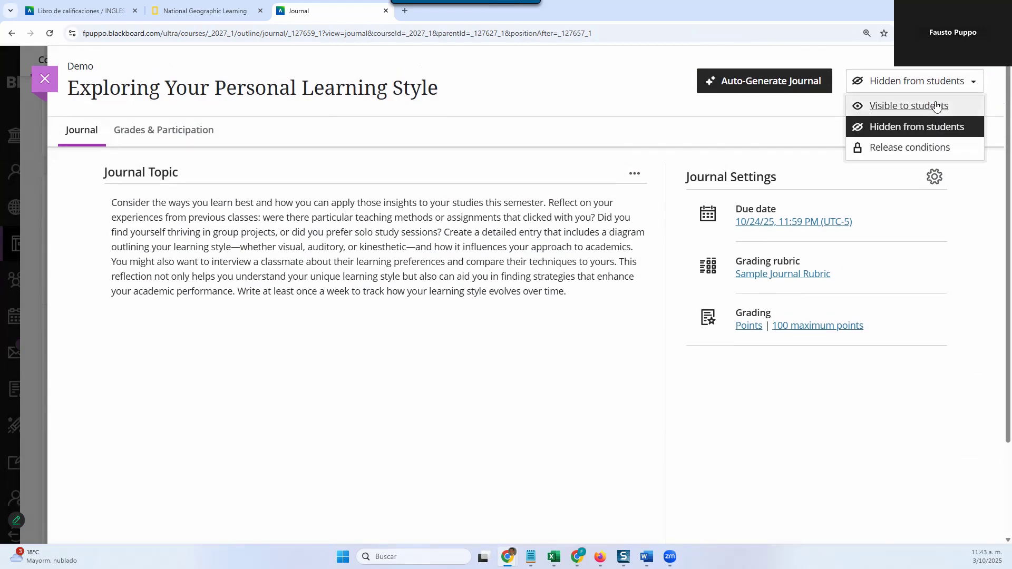
click(937, 104)
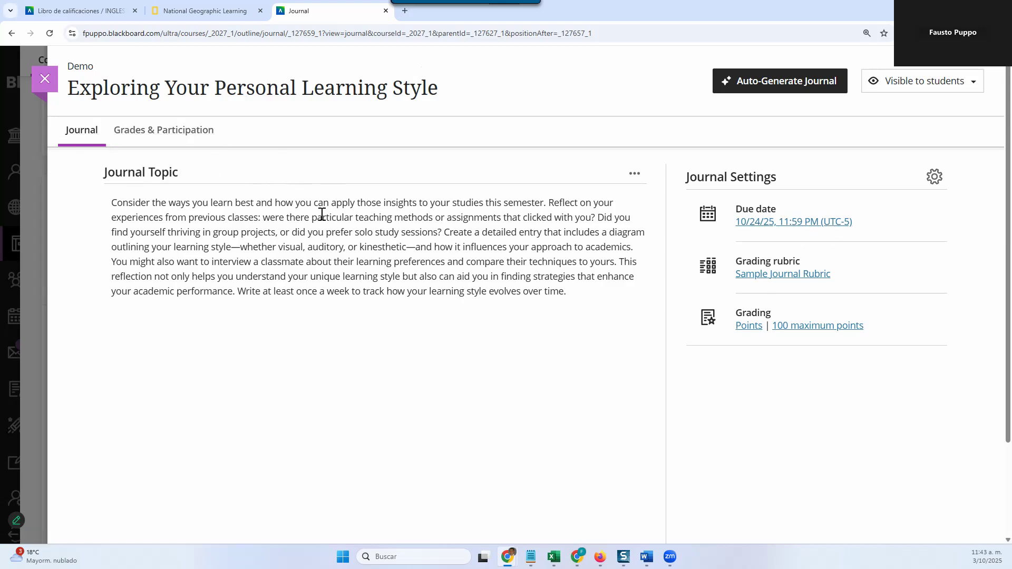
click(141, 141)
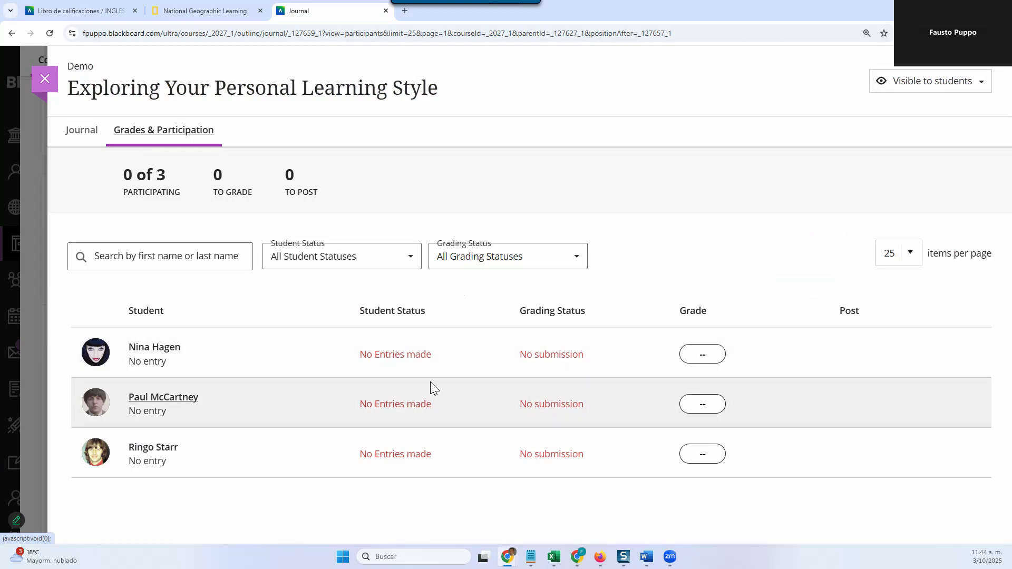
click(38, 81)
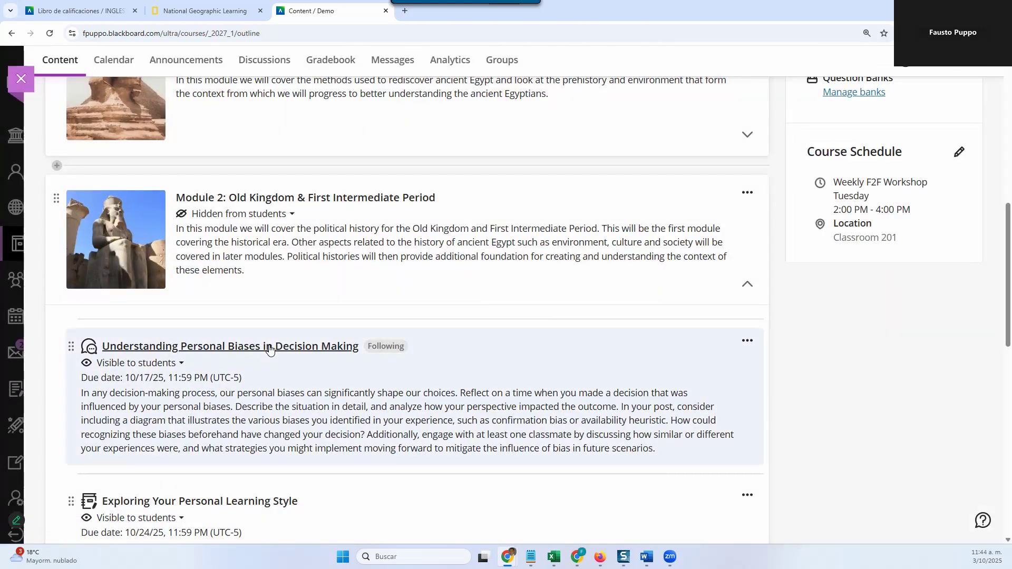
Step: Create a form in Module 2 below the Exploring Your Personal Learning Style journal and title it Sample Form
scroll(268, 349, down, 3)
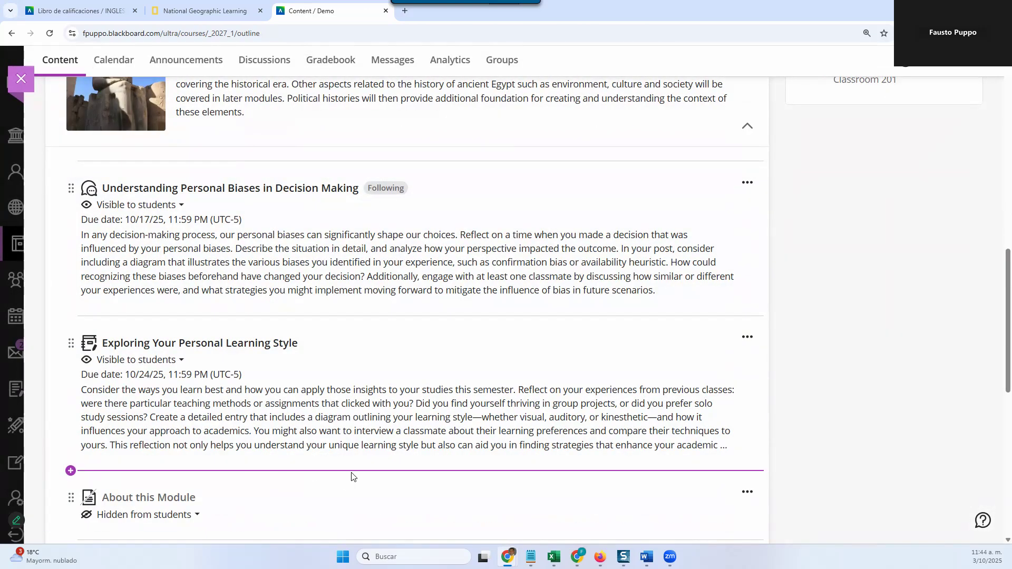
click(352, 477)
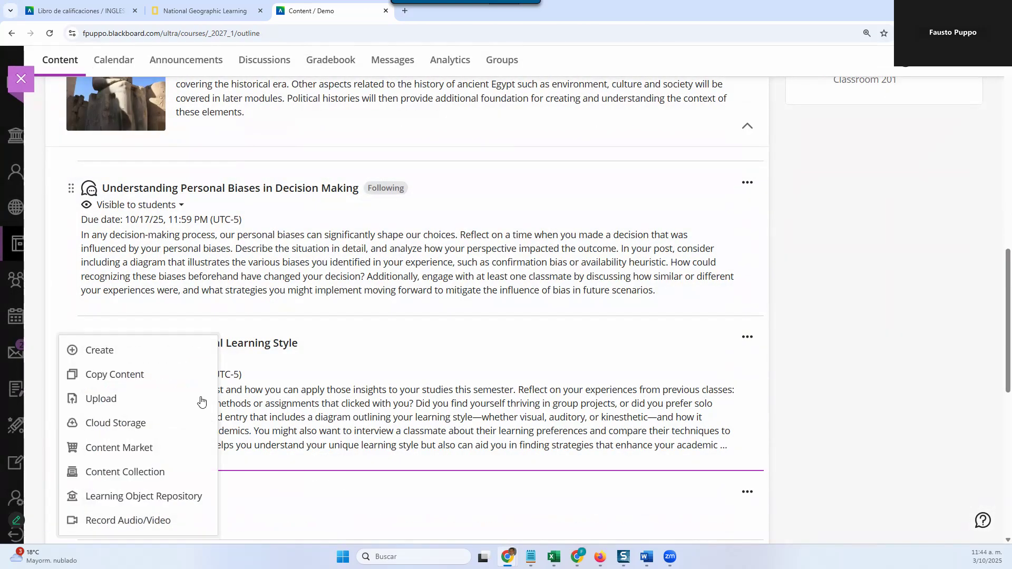
click(152, 352)
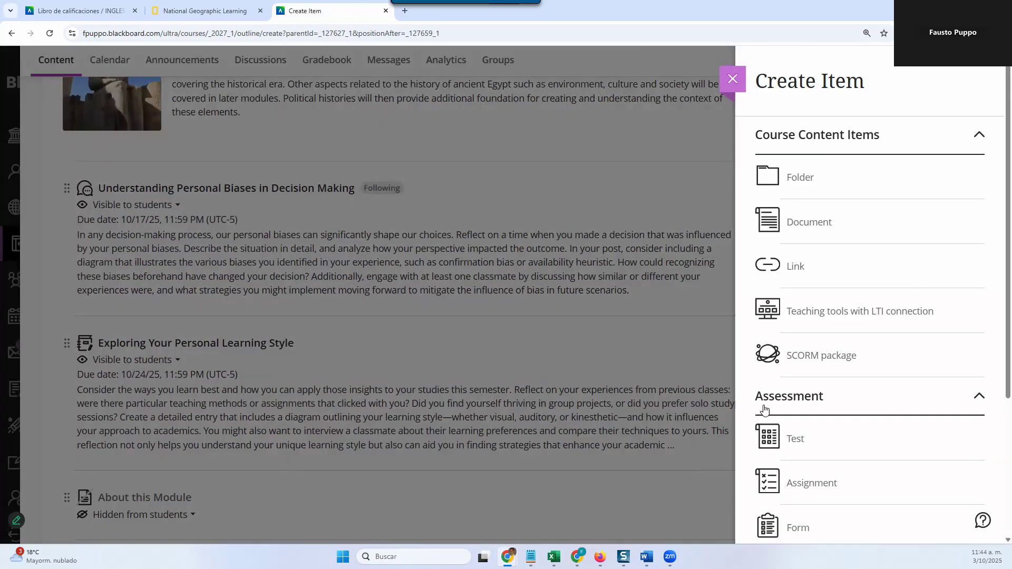
scroll(843, 492, down, 2)
scroll(835, 425, down, 2)
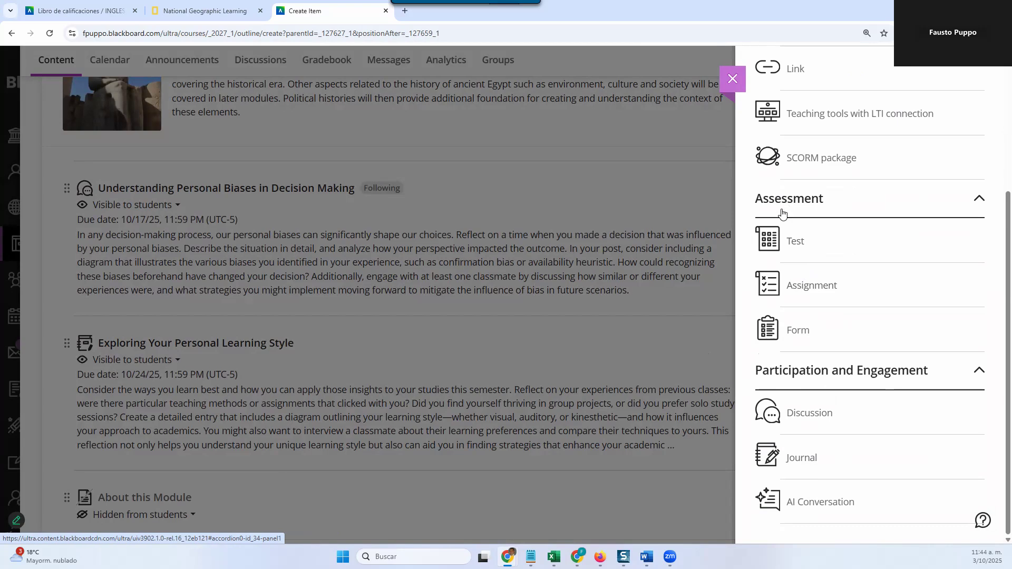
click(772, 336)
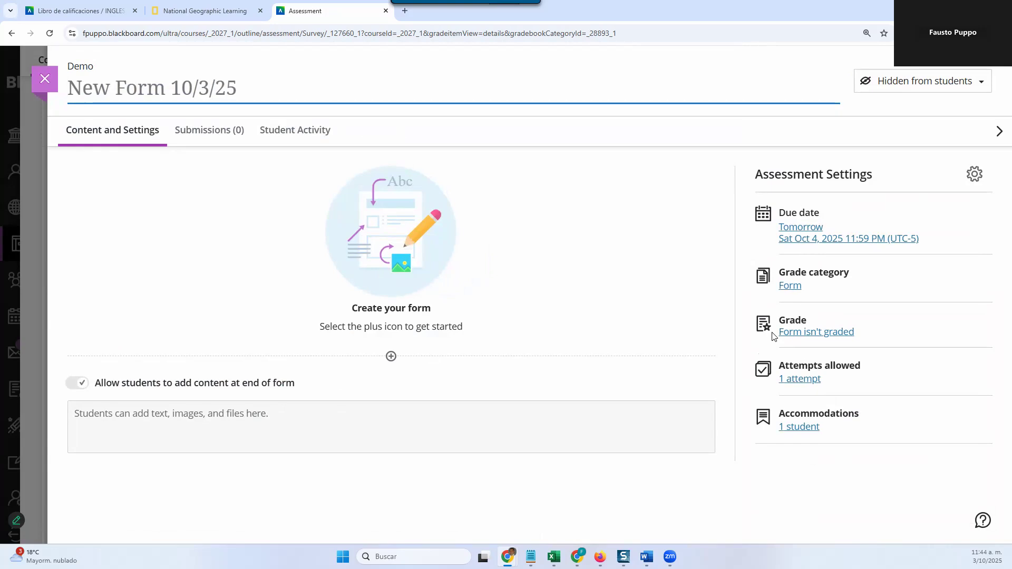
text(S)
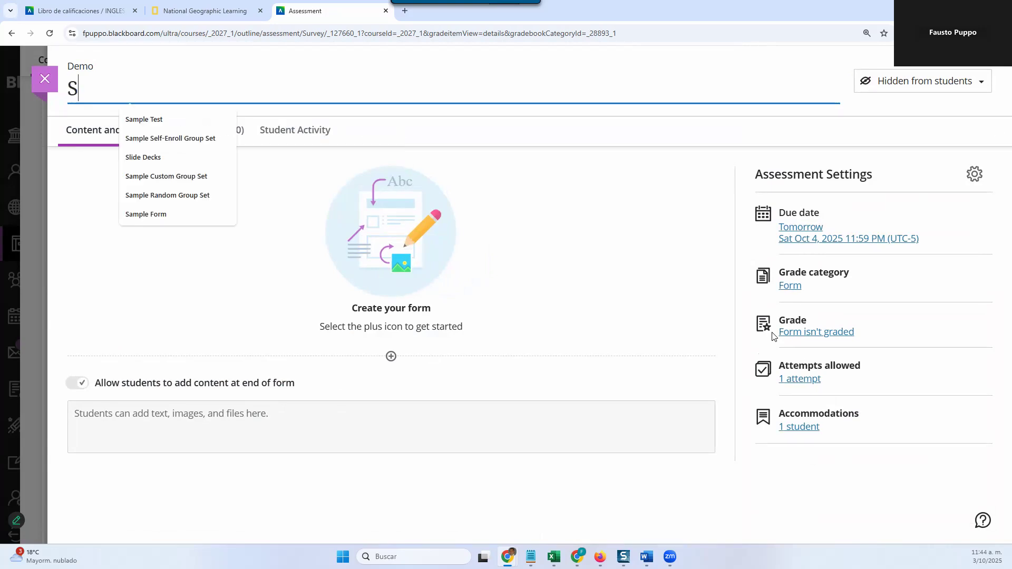
text(ample Form)
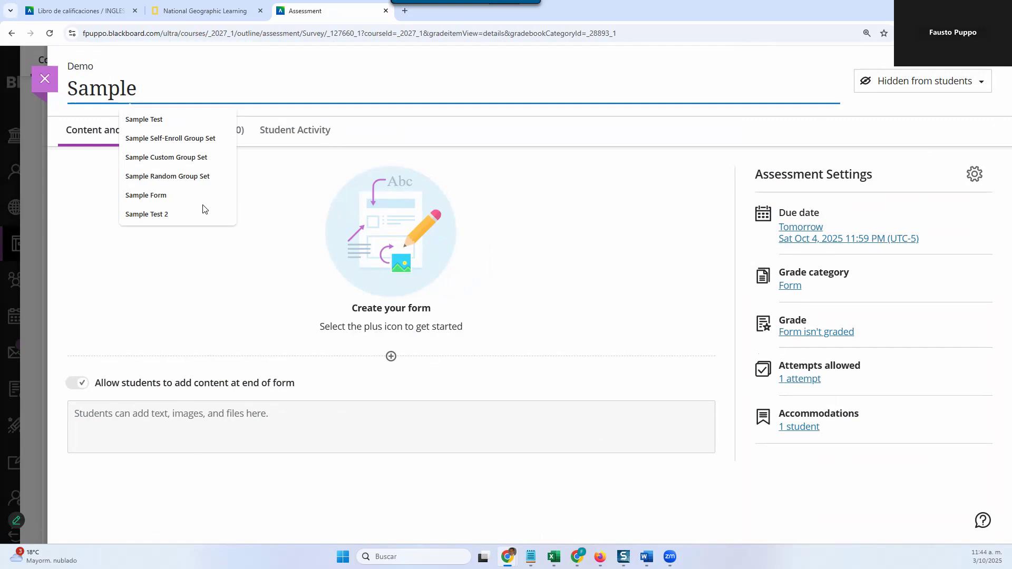
click(182, 196)
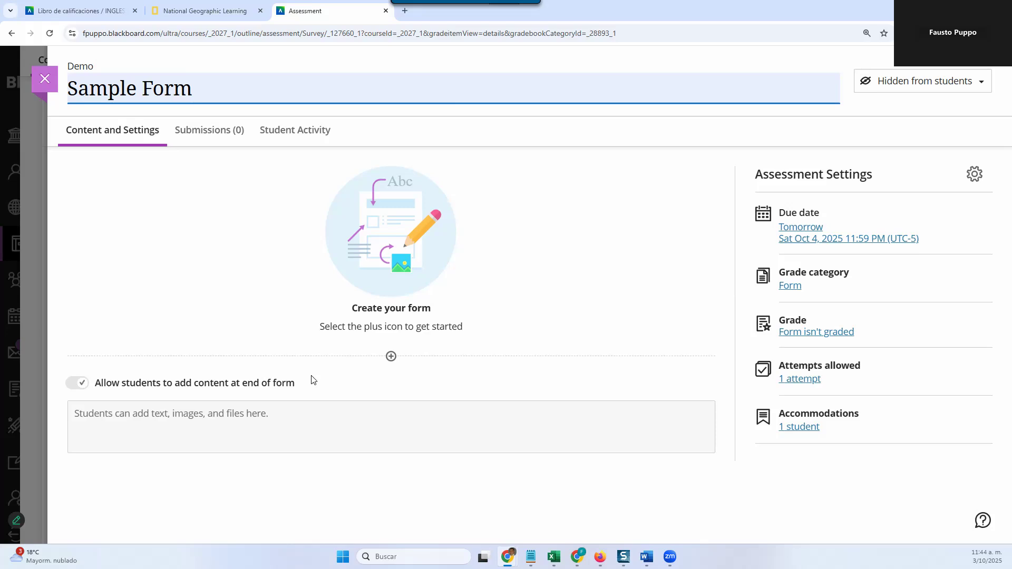
Step: Add a Likert question to the form and enter Sample Question as its question title
click(390, 360)
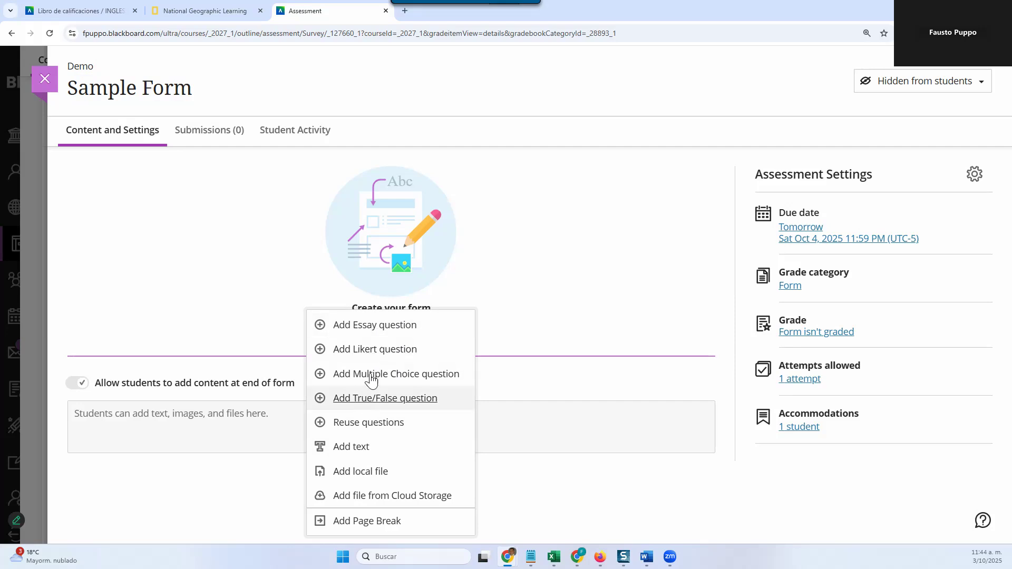
click(390, 355)
click(357, 283)
text(S)
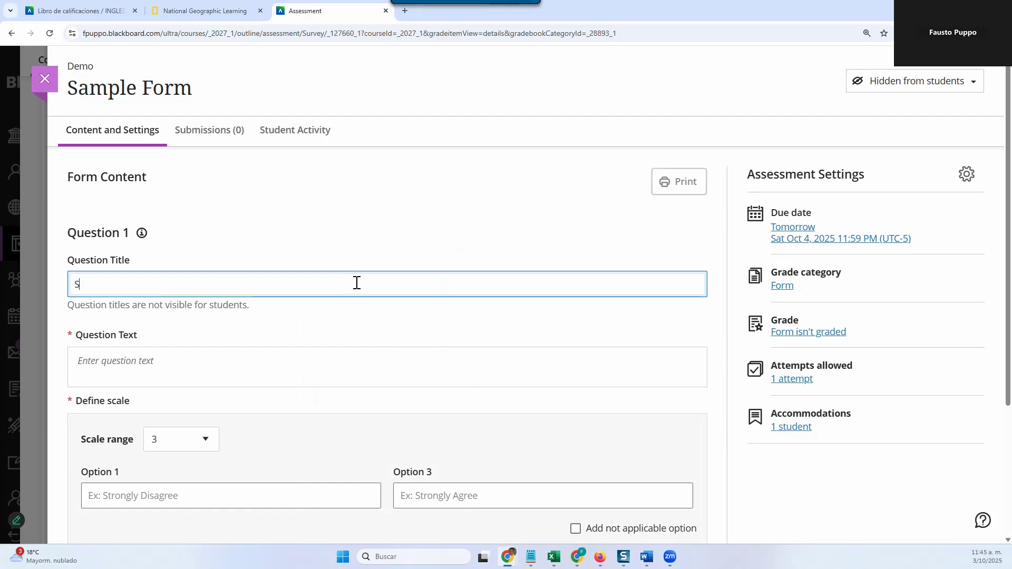
text(ample Question)
Step: Move the text Sample Question from the question title into the question text
drag(149, 284, 74, 284)
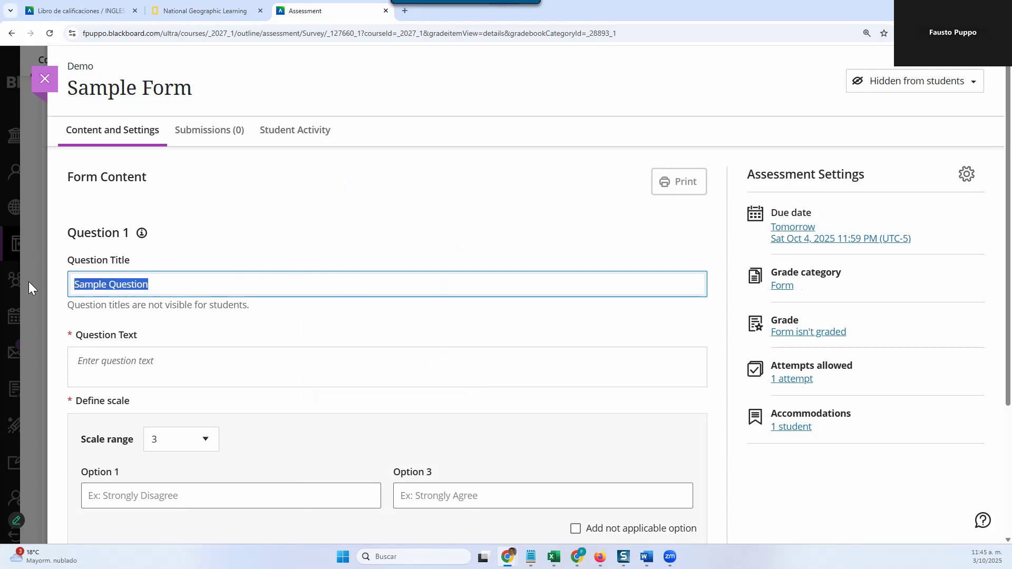
key(ctrl+x)
click(91, 366)
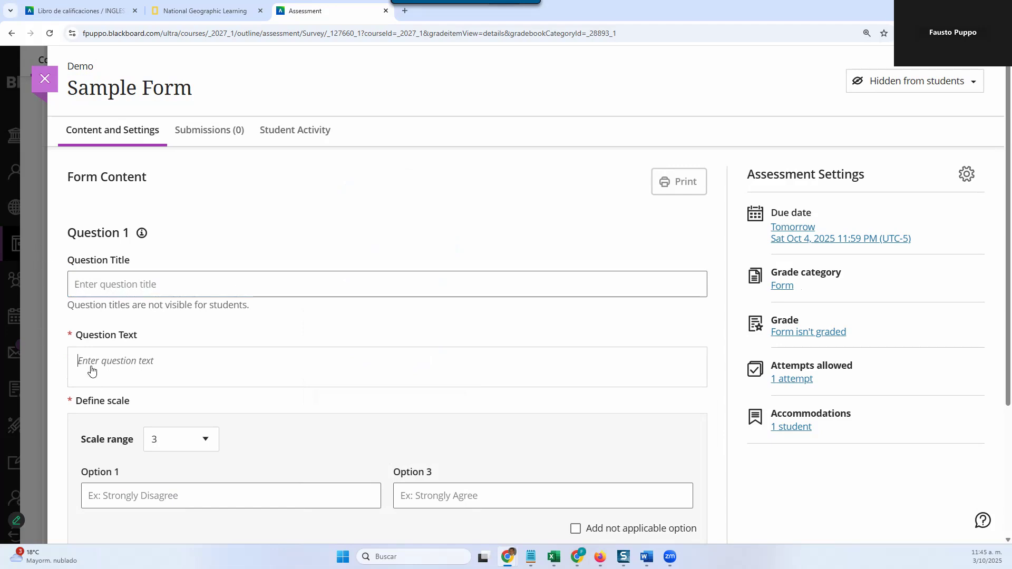
key(ctrl+v)
Step: Set the Likert scale range to 5 and label option 1 Strongly Disagree
scroll(166, 430, down, 2)
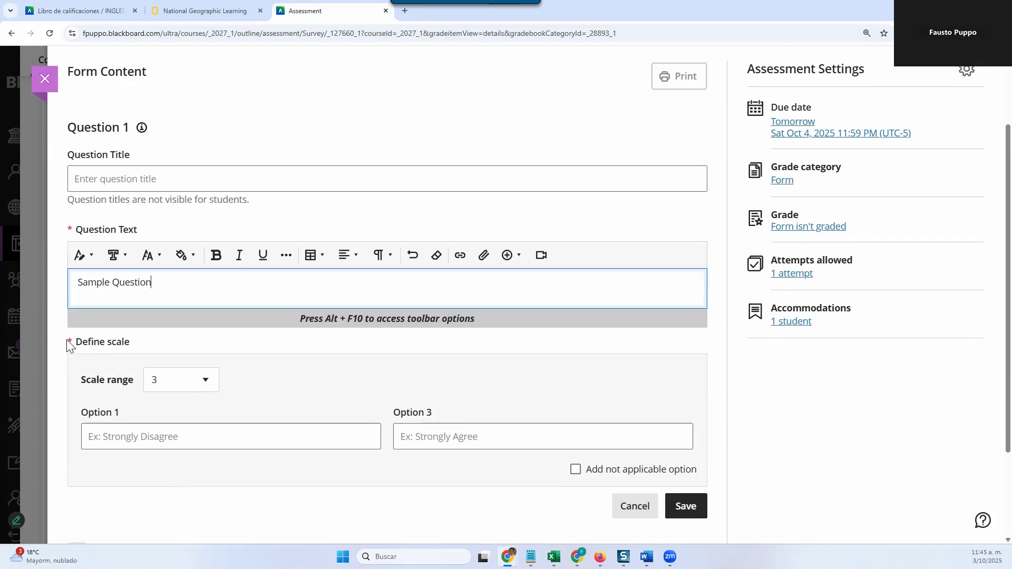
click(206, 380)
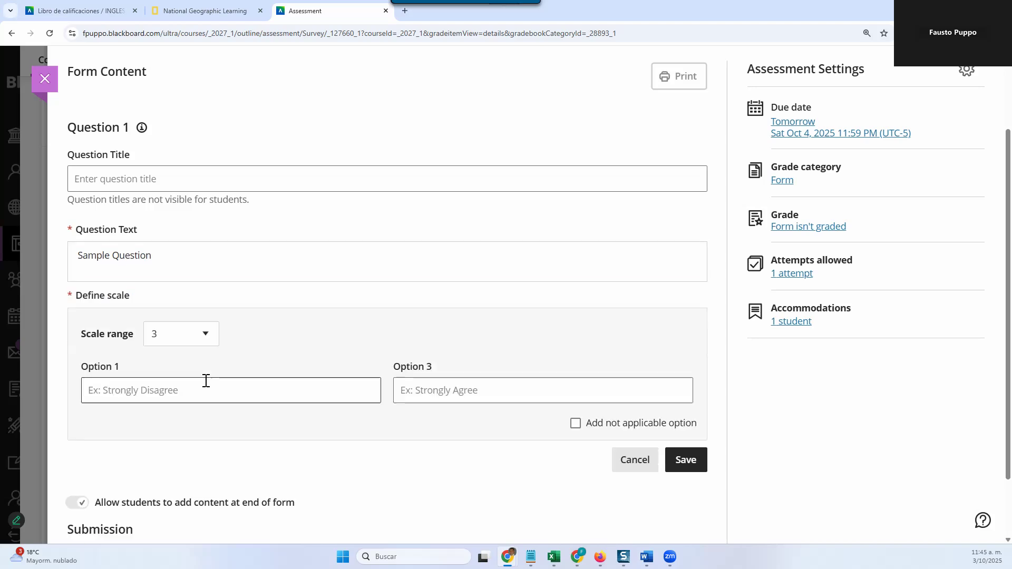
click(206, 336)
click(191, 410)
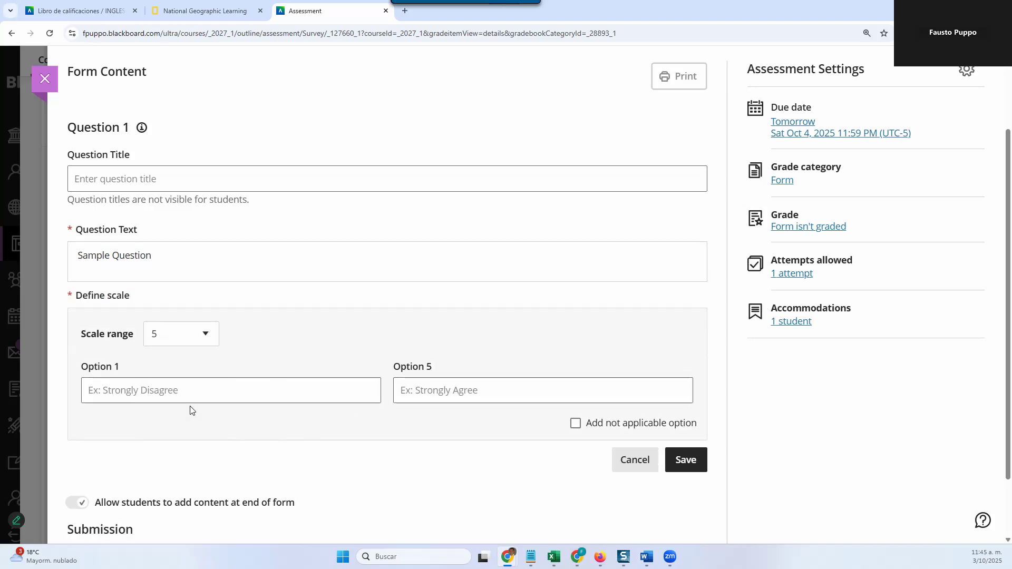
click(202, 393)
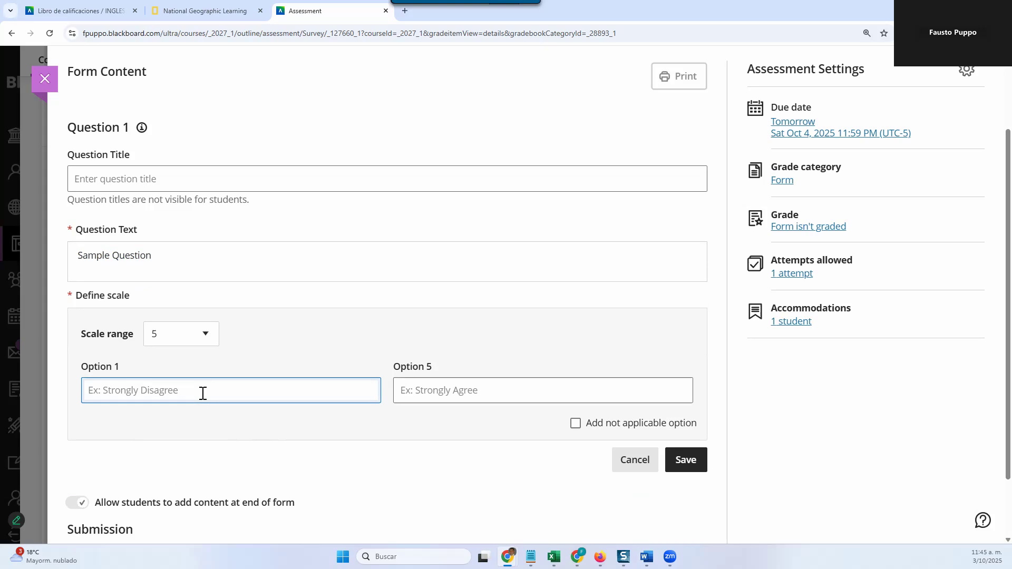
text(Strongly Disagree)
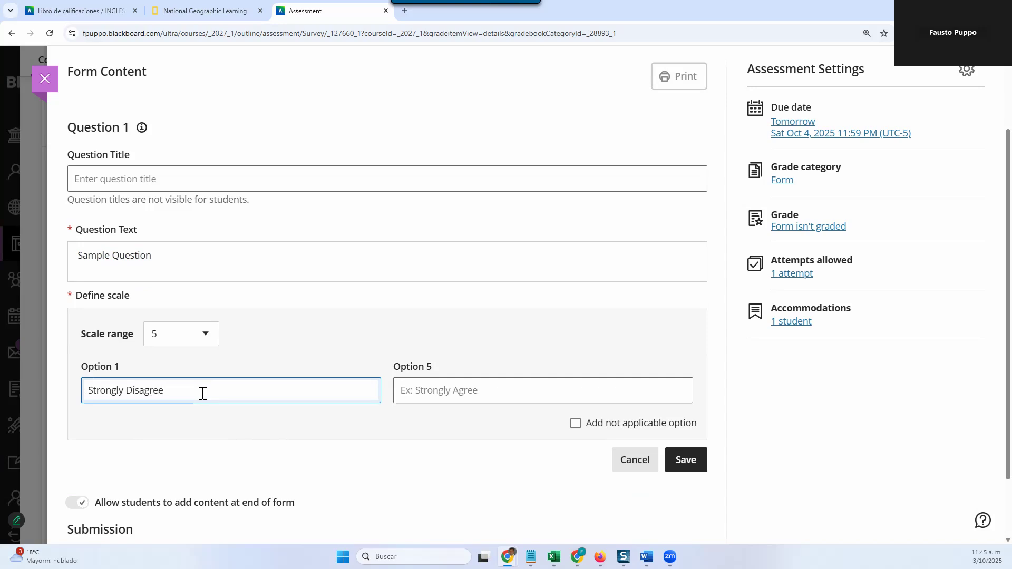
Step: Label option 5 of the scale Strongly Agree and save the question
drag(190, 393, 84, 395)
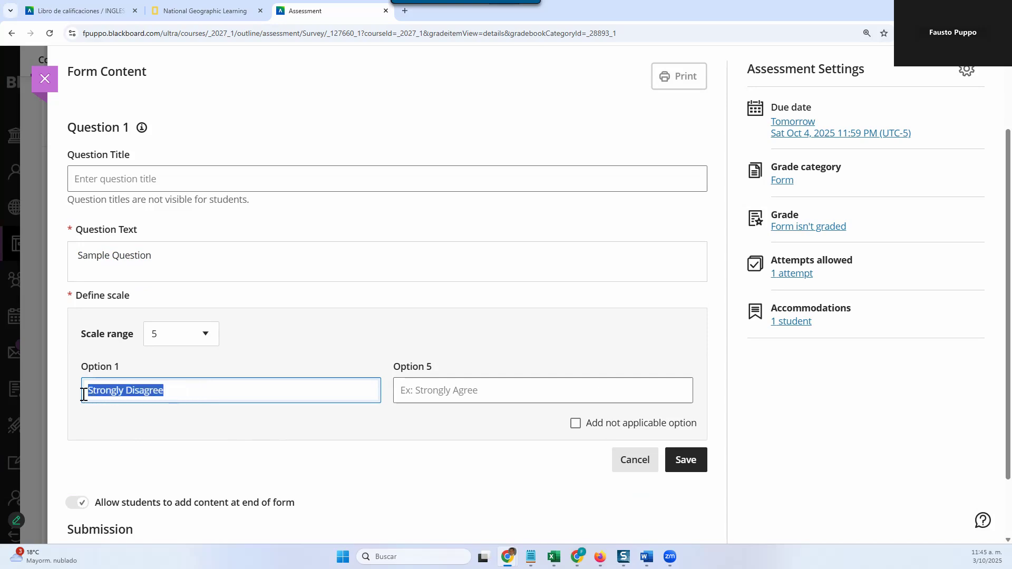
click(440, 388)
key(ctrl+v)
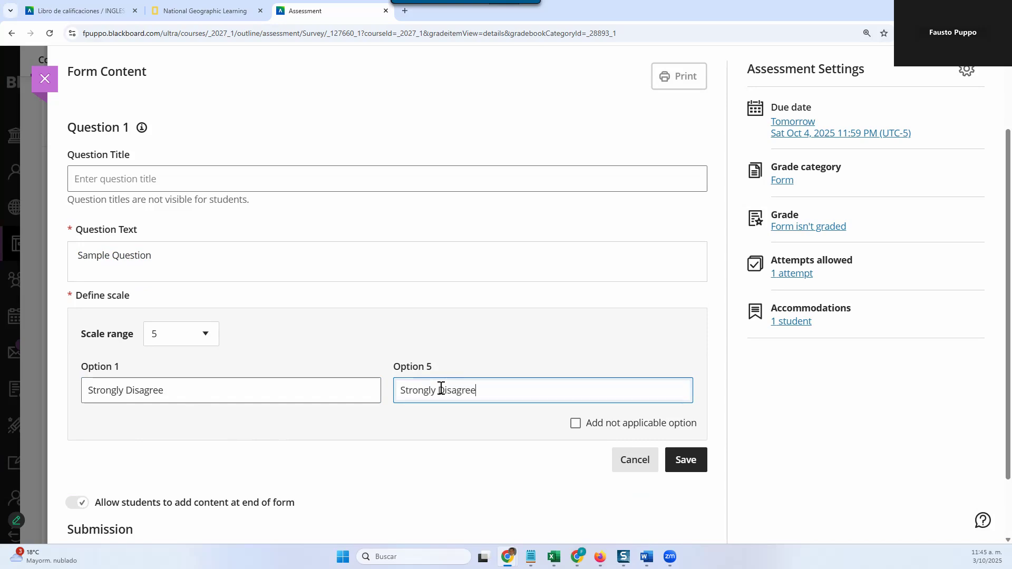
key(BackSpace)
key(BackSpace)
key(BackSpace)
key(BackSpace)
text(A)
scroll(545, 467, down, 2)
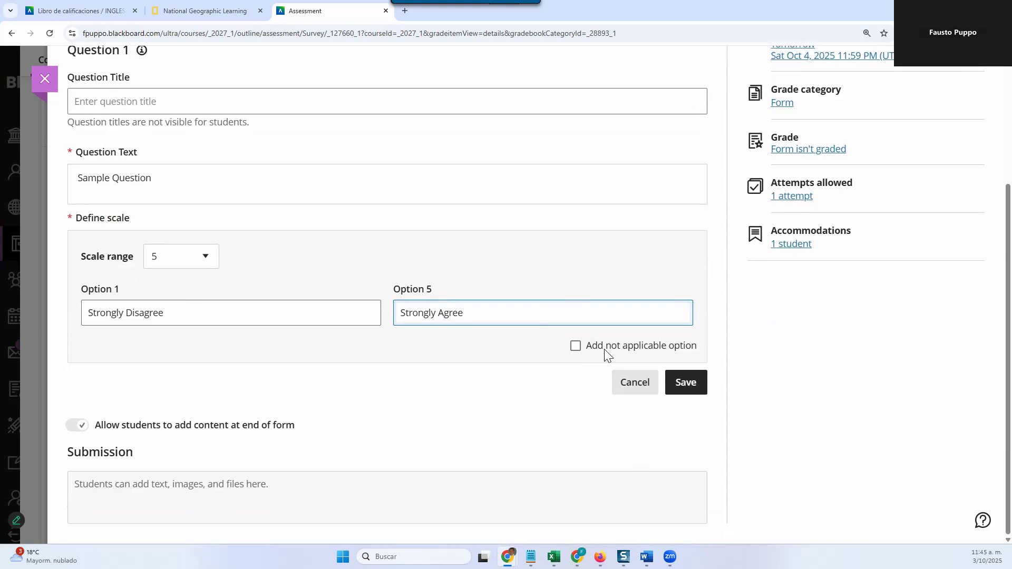
click(682, 390)
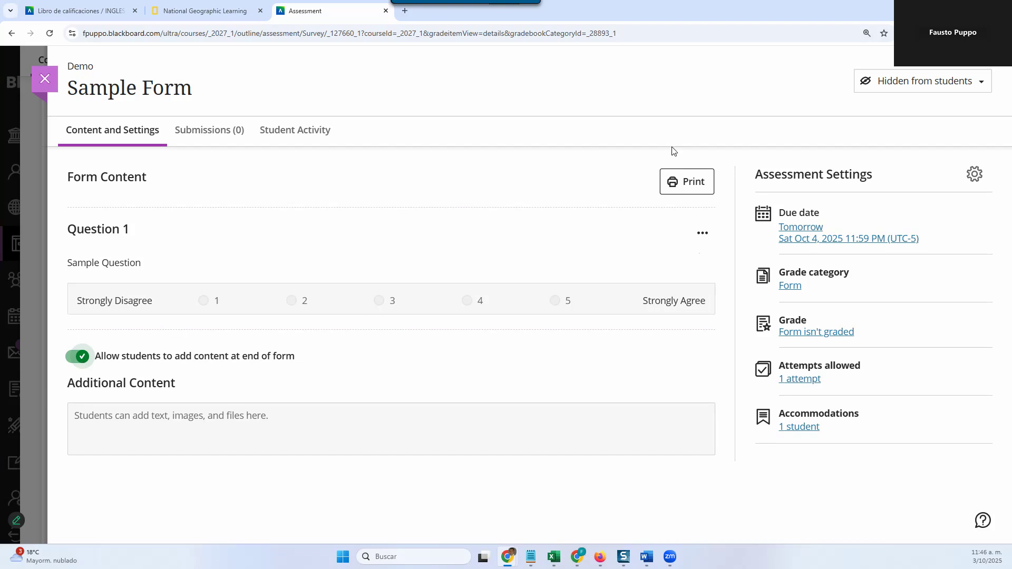
Step: Add a text block reading Instructions above Question 1 and save it
click(399, 210)
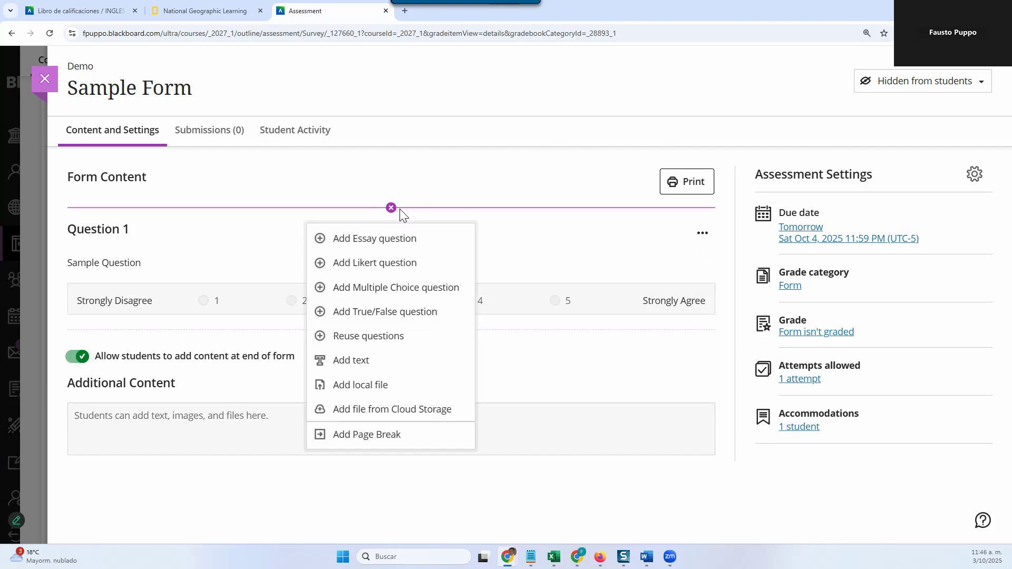
click(349, 361)
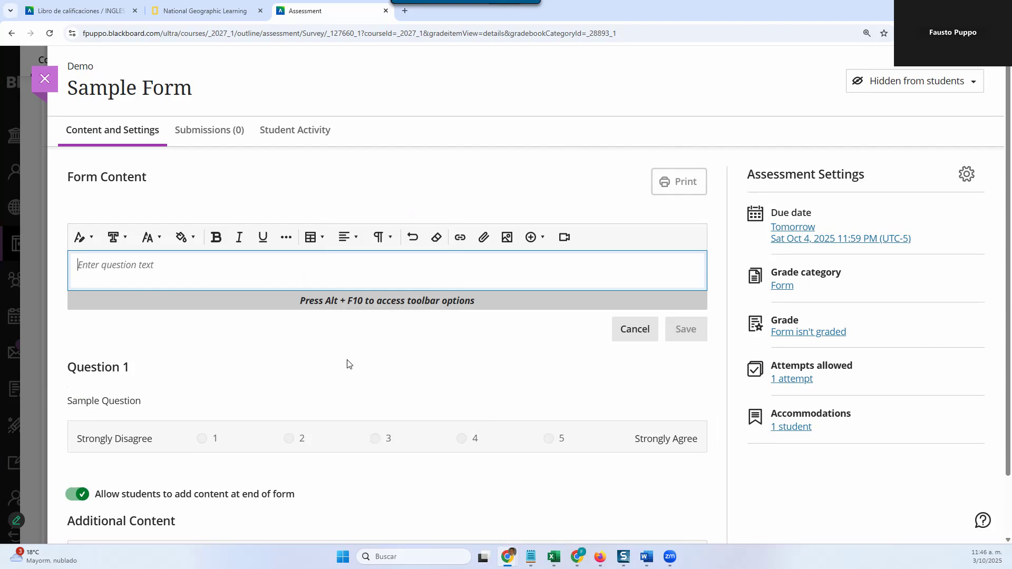
text(Instructions)
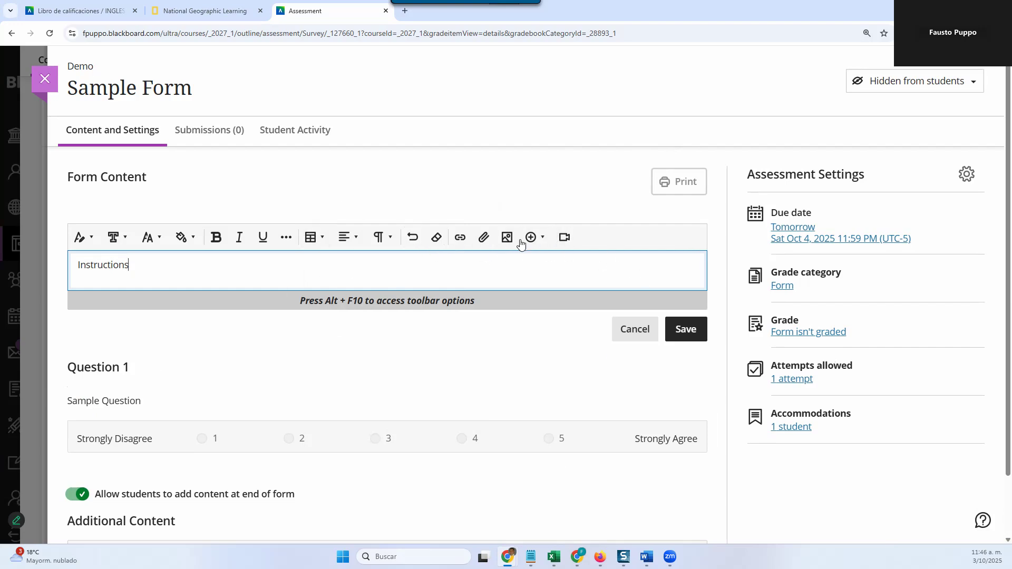
click(686, 331)
mouse_move(388, 405)
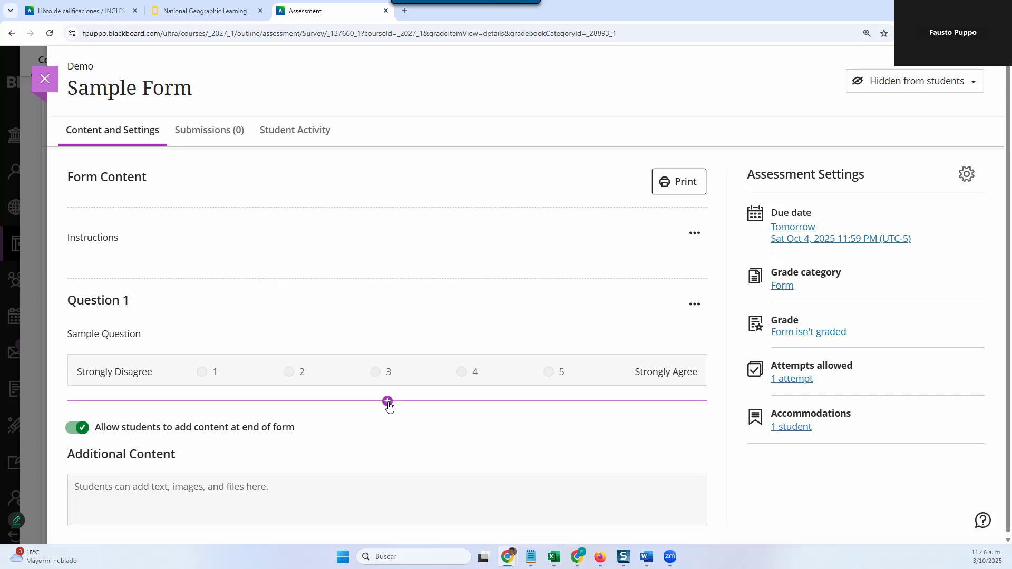
click(388, 403)
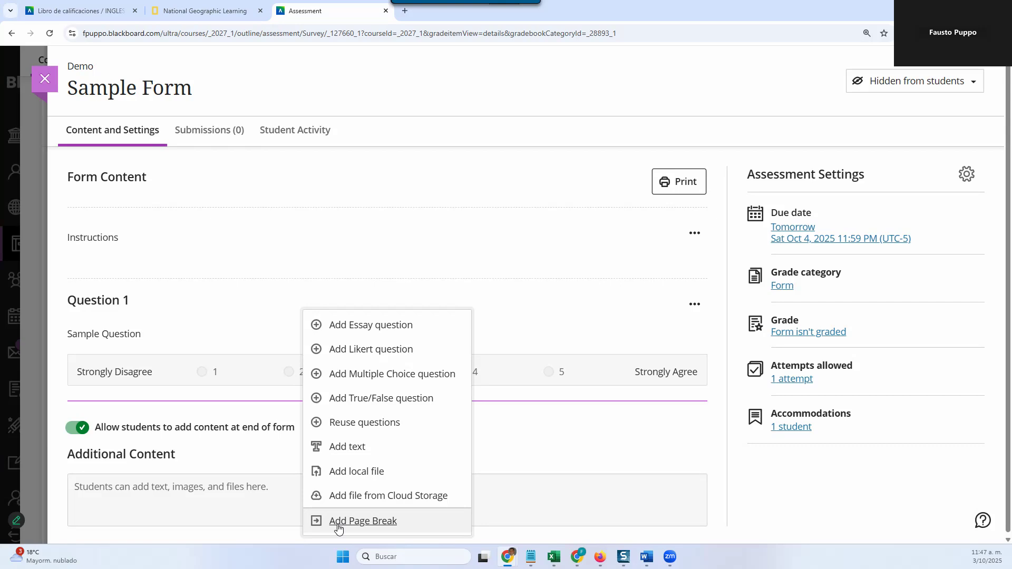
click(642, 439)
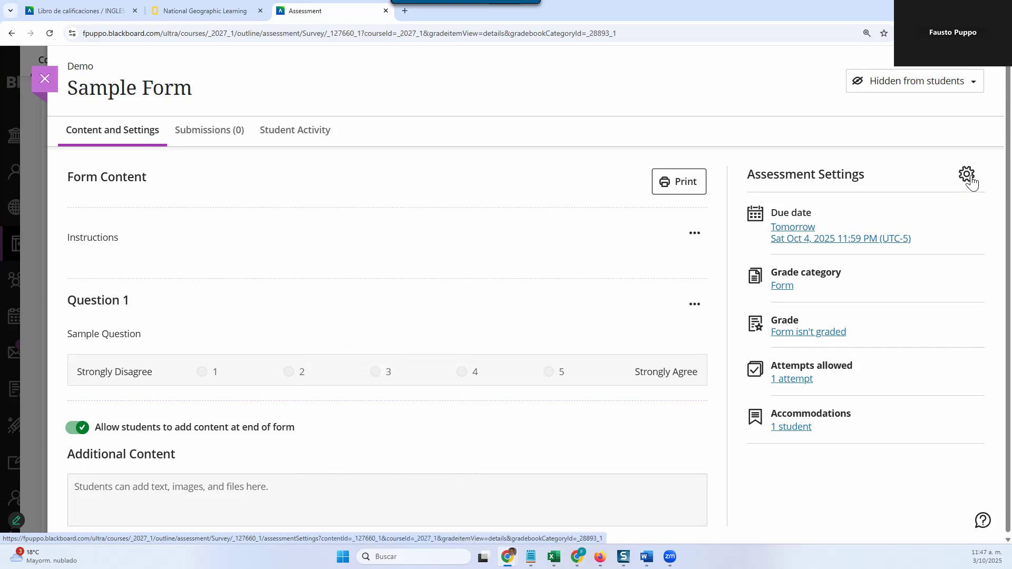
Step: Open the form's assessment settings, pick a new due date and prohibit late submissions
click(969, 177)
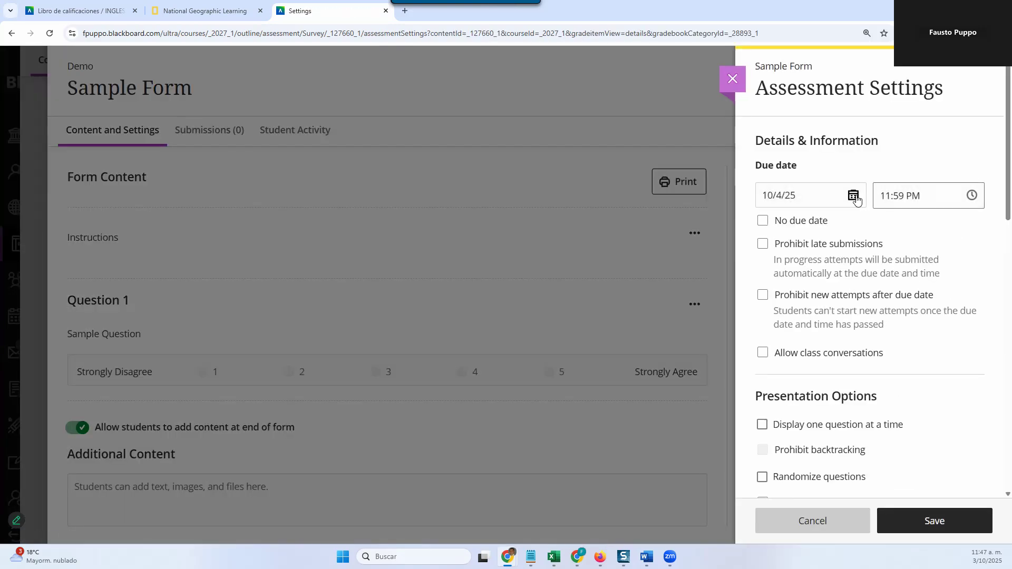
click(853, 195)
click(851, 323)
click(764, 245)
Step: Set the form to display one question at a time and mark it as a formative assessment
scroll(861, 419, down, 3)
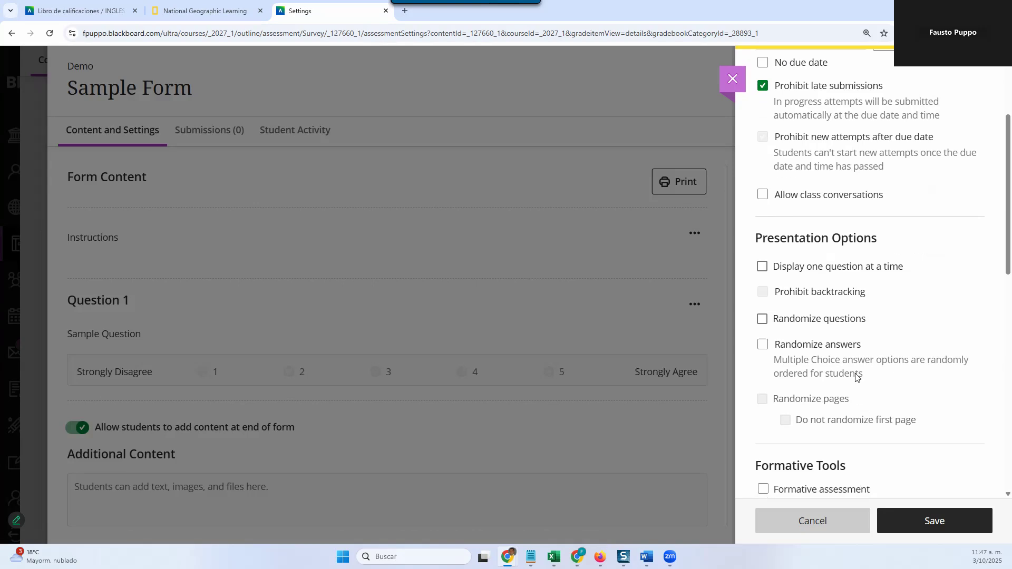
click(762, 267)
click(769, 269)
scroll(806, 406, down, 3)
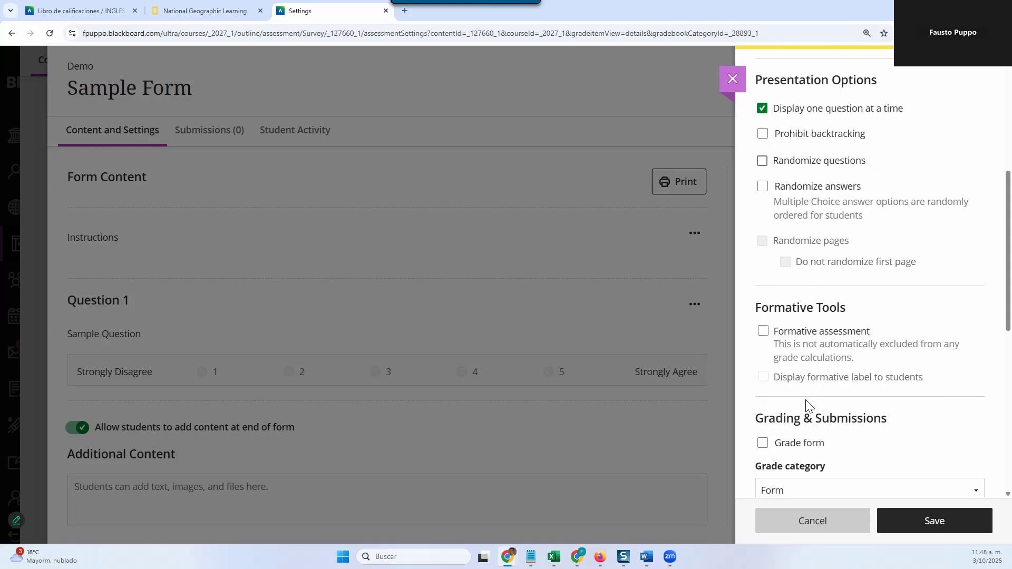
click(762, 336)
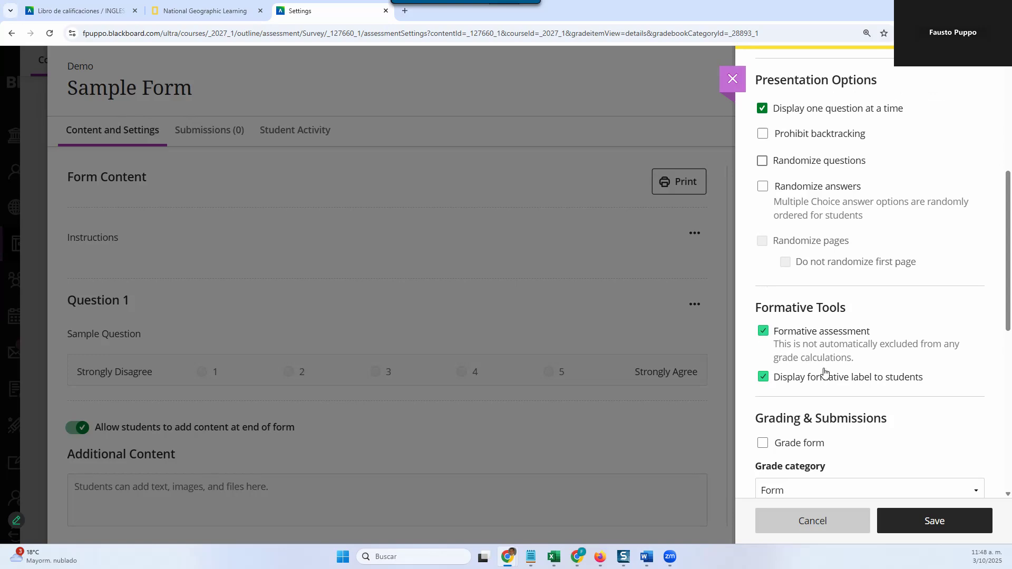
Step: Keep the form's attempts allowed at 1 and enable anonymous submissions
scroll(770, 347, down, 2)
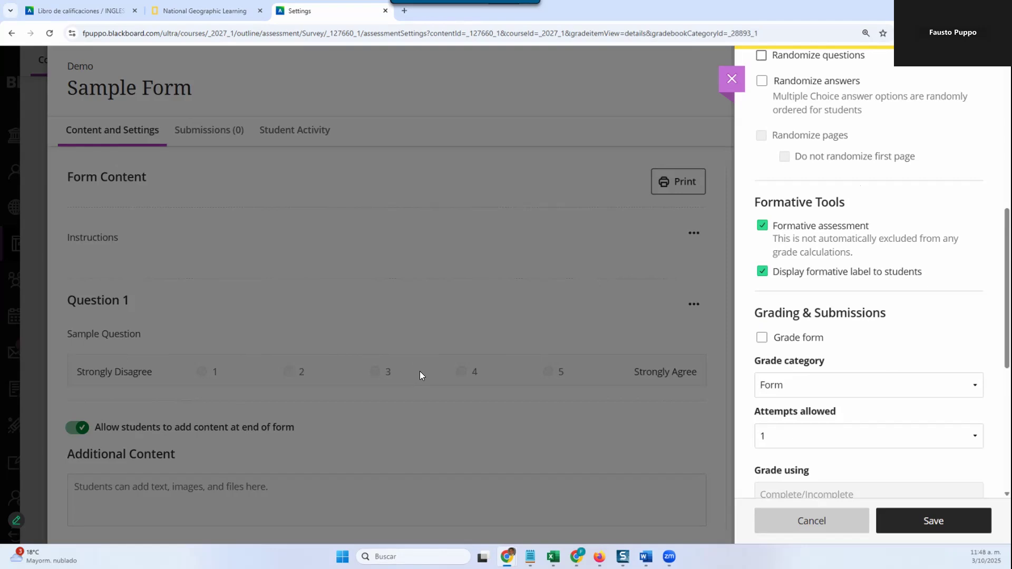
scroll(830, 336, down, 1)
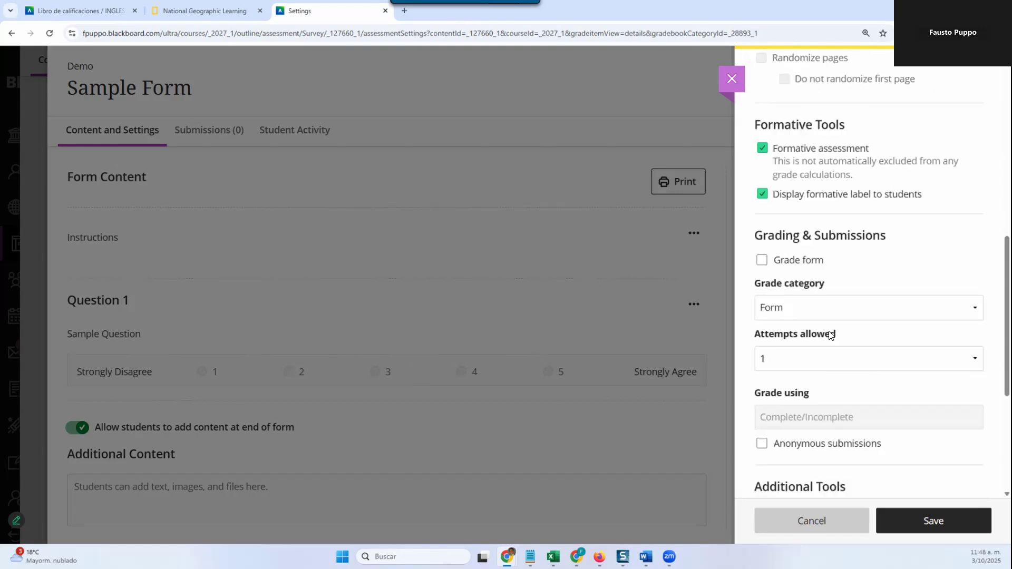
click(825, 331)
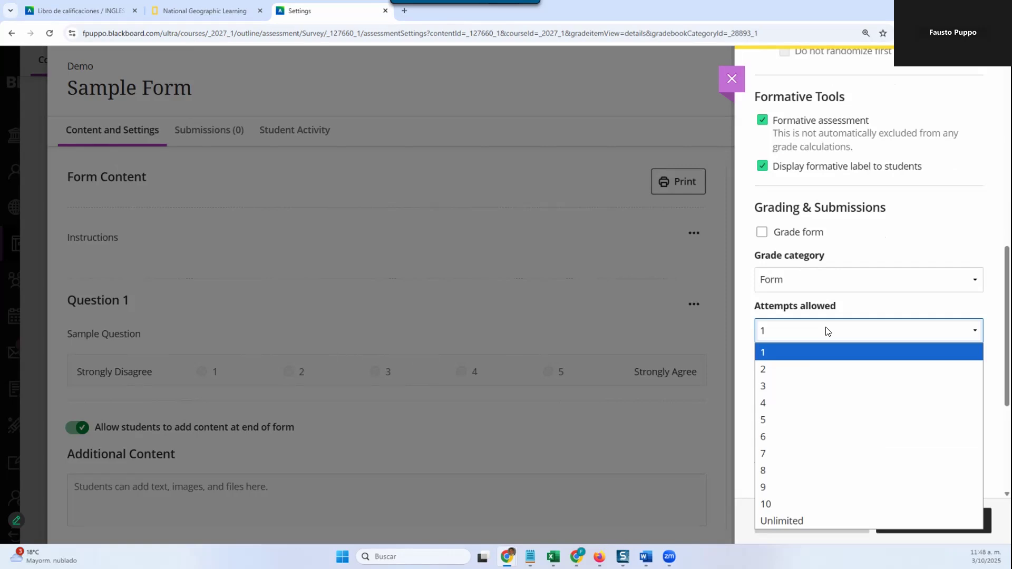
click(826, 330)
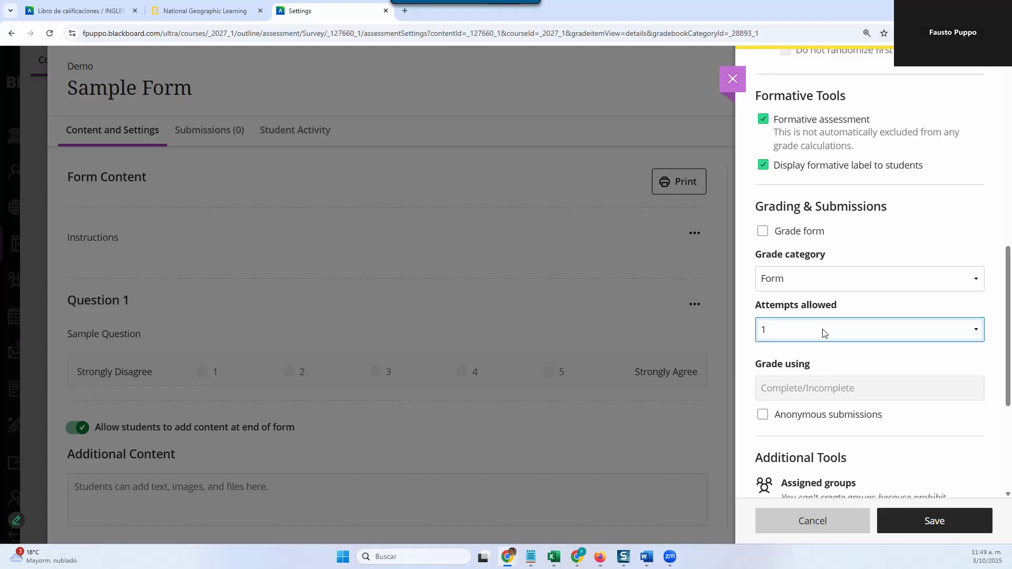
scroll(822, 331, down, 3)
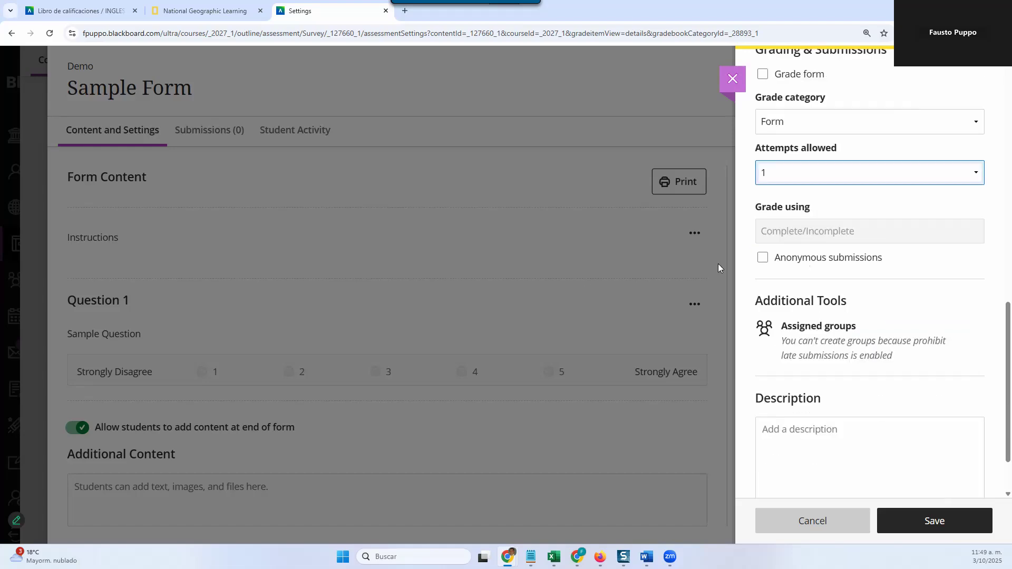
click(768, 264)
click(769, 263)
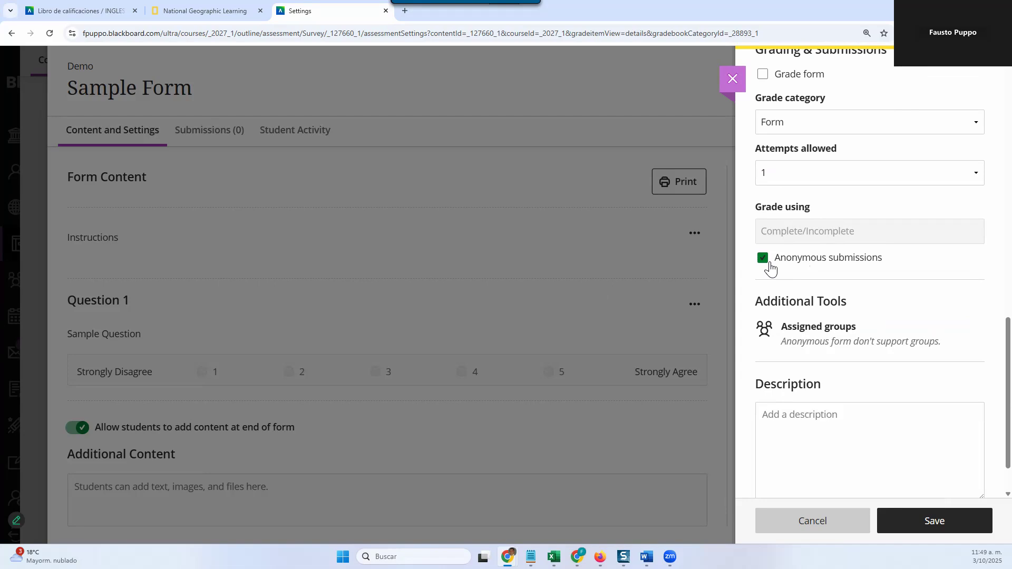
Step: Enter "Description..." as the form's description and save the assessment settings
click(811, 440)
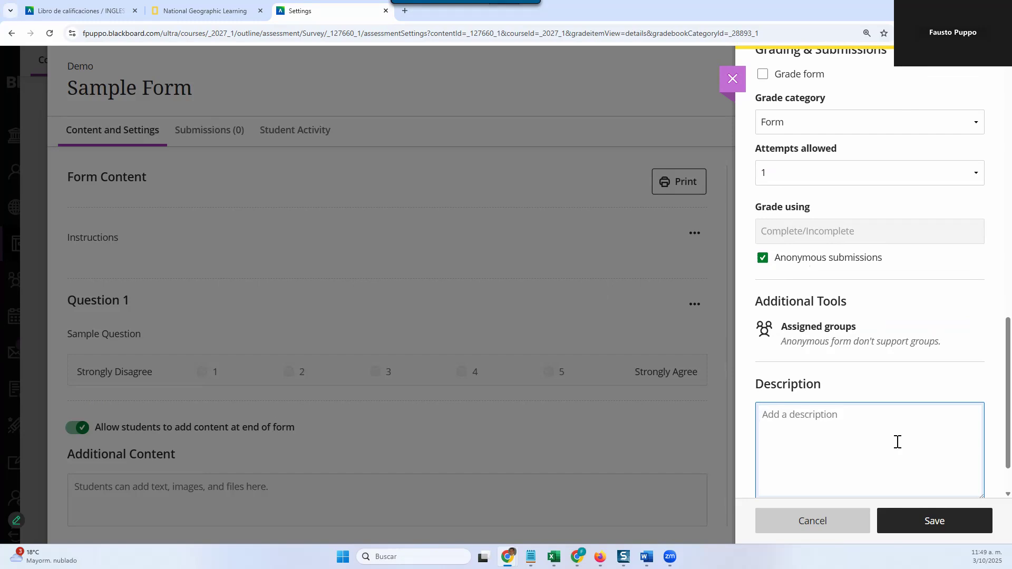
text(Instruc)
key(BackSpace)
key(BackSpace)
key(BackSpace)
key(BackSpace)
key(BackSpace)
key(BackSpace)
key(BackSpace)
text(Ders)
key(BackSpace)
key(BackSpace)
text(scription...)
click(924, 530)
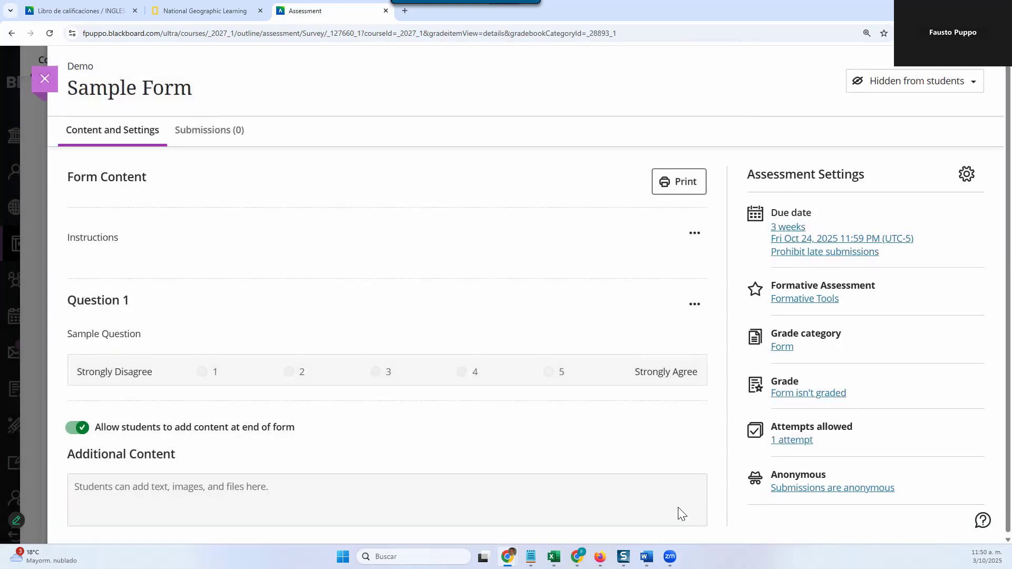
Step: Open the form's release conditions, look at the specific members or groups option, and keep Rule 1 applied to all members
click(886, 84)
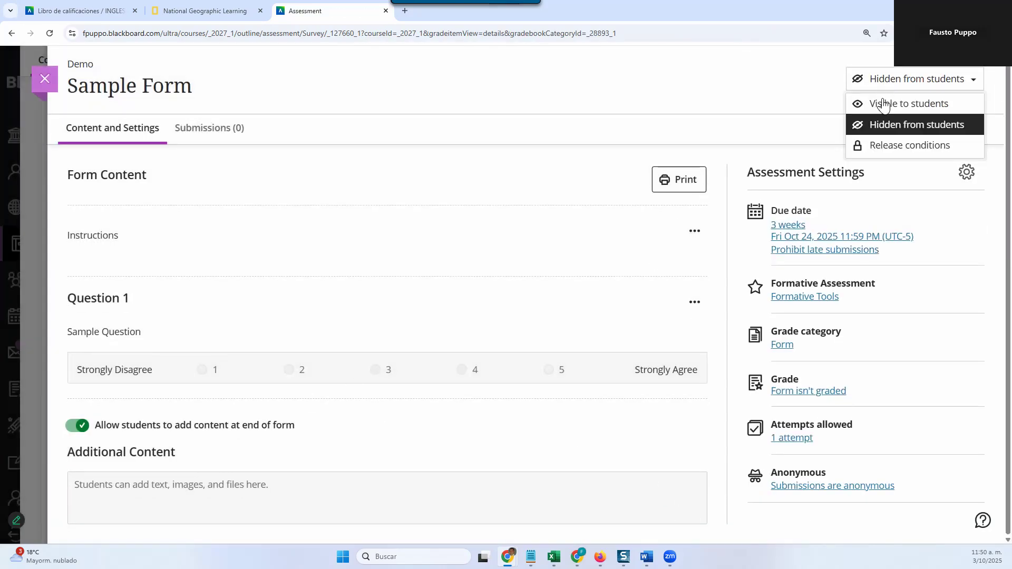
click(875, 143)
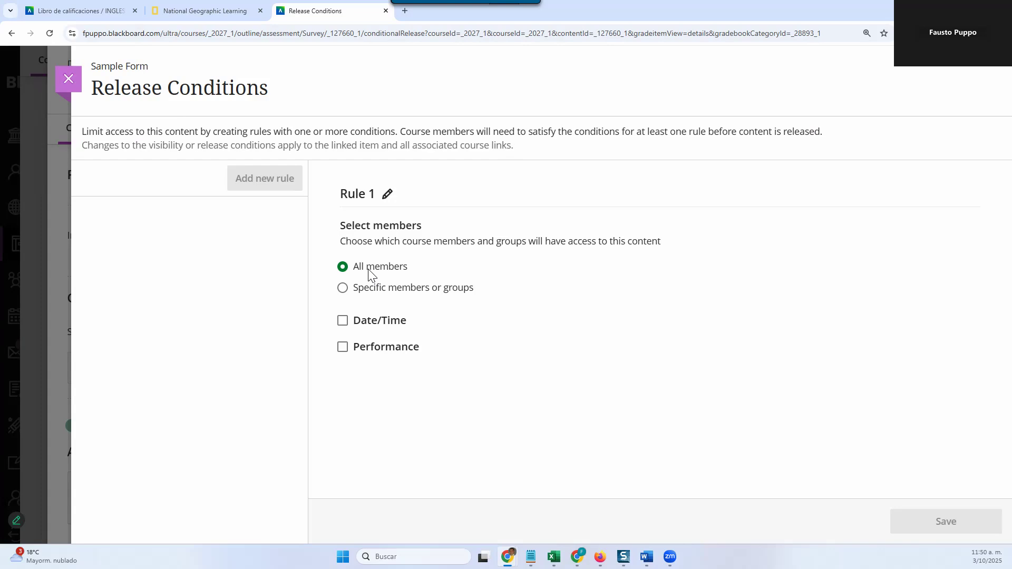
click(344, 288)
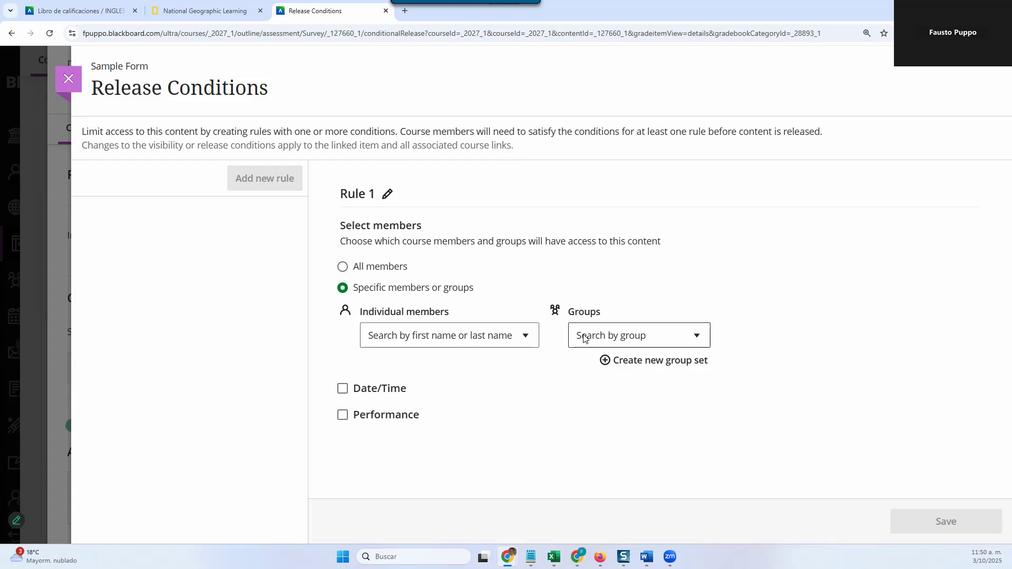
click(344, 267)
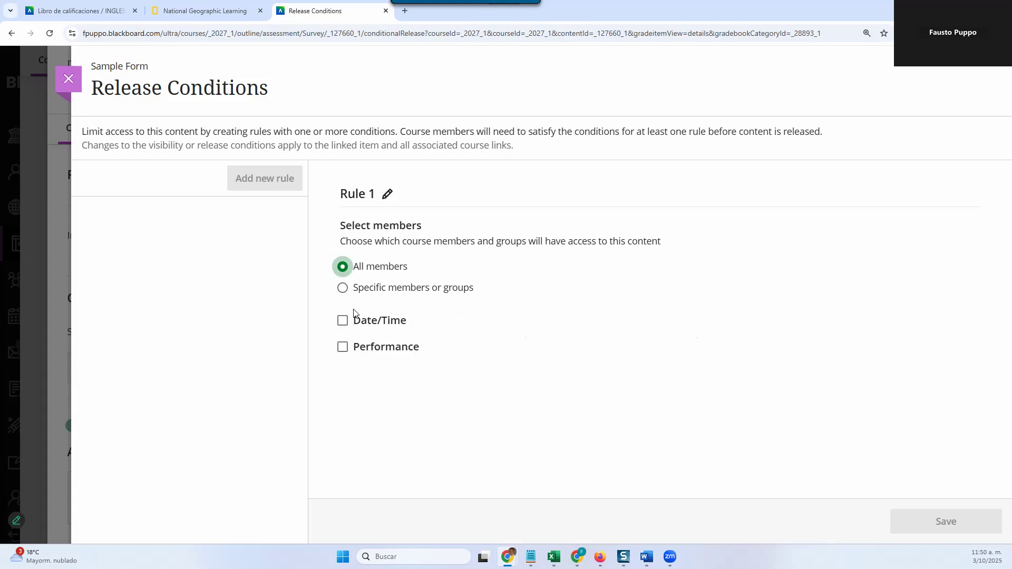
Step: Add a date/time condition to Rule 1 giving access from 10/6/25
click(381, 323)
click(355, 346)
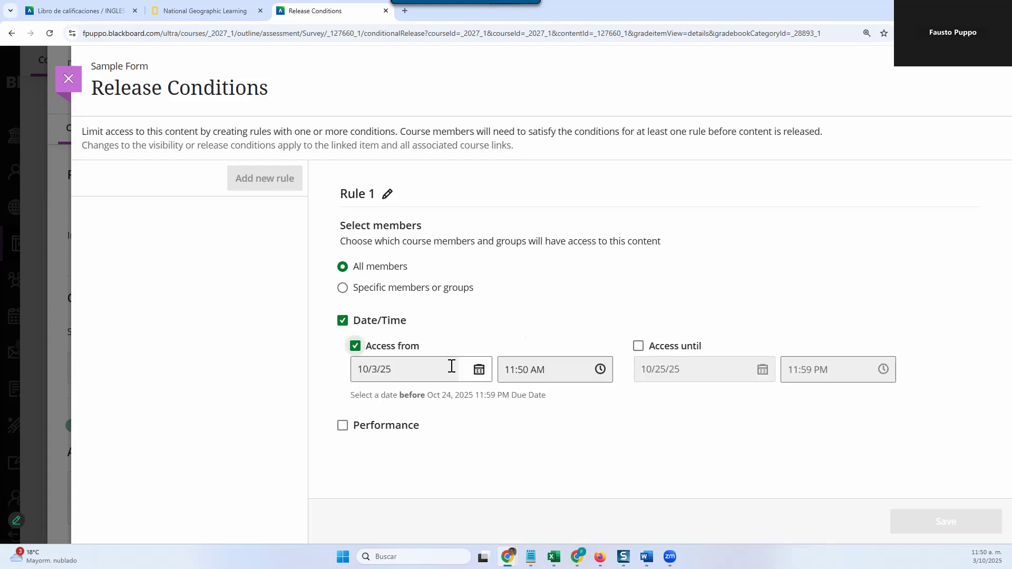
click(478, 369)
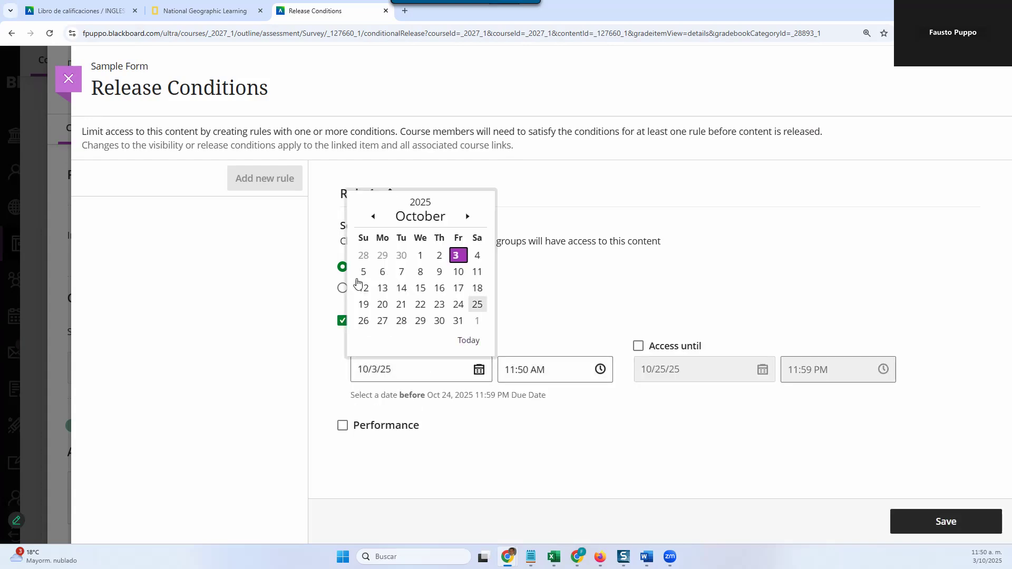
click(382, 273)
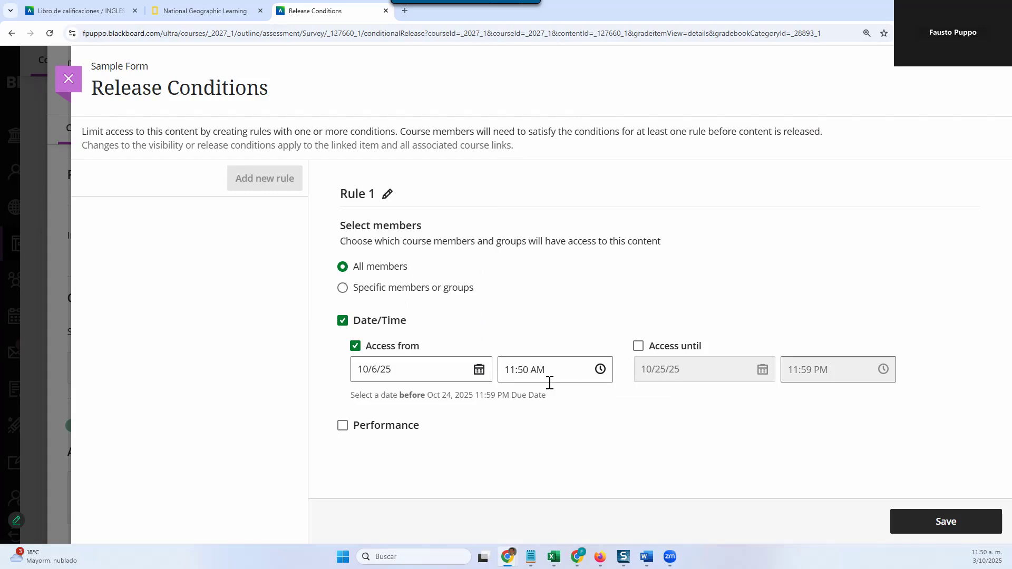
Step: Set the rule's access-from time to 6:00 AM and save the release conditions
click(602, 370)
click(770, 445)
click(923, 523)
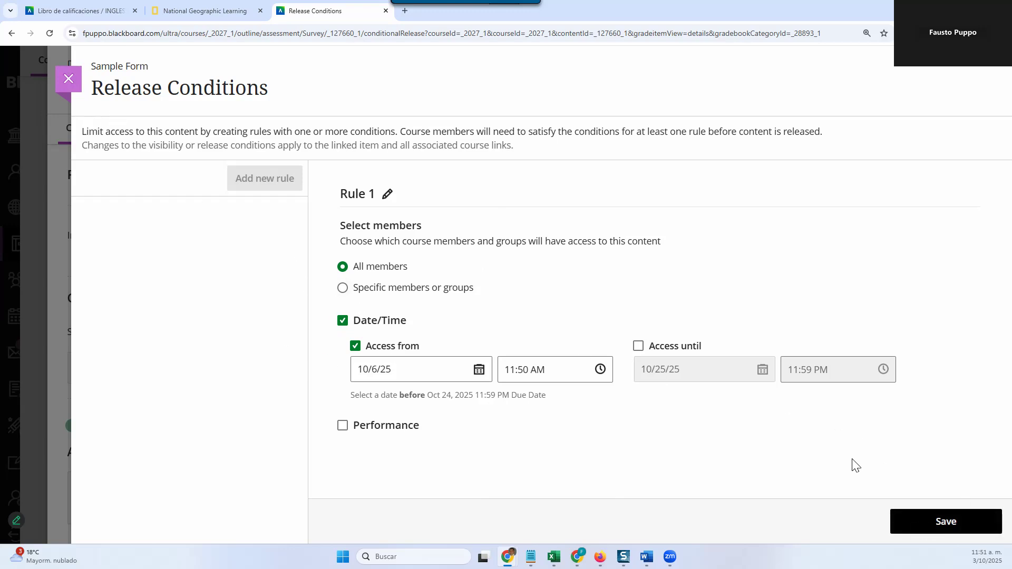
click(600, 369)
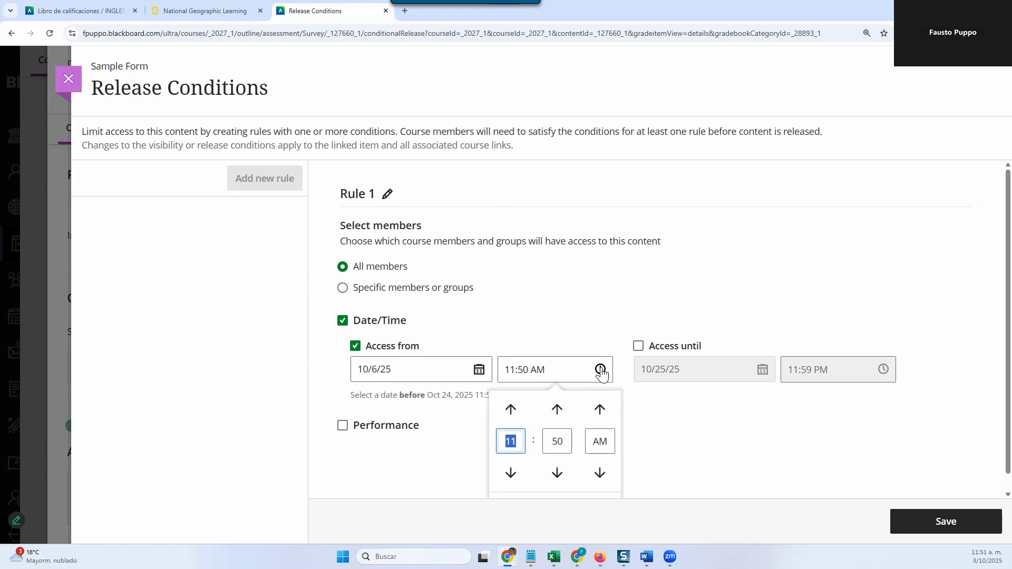
text(6)
click(567, 440)
text(00)
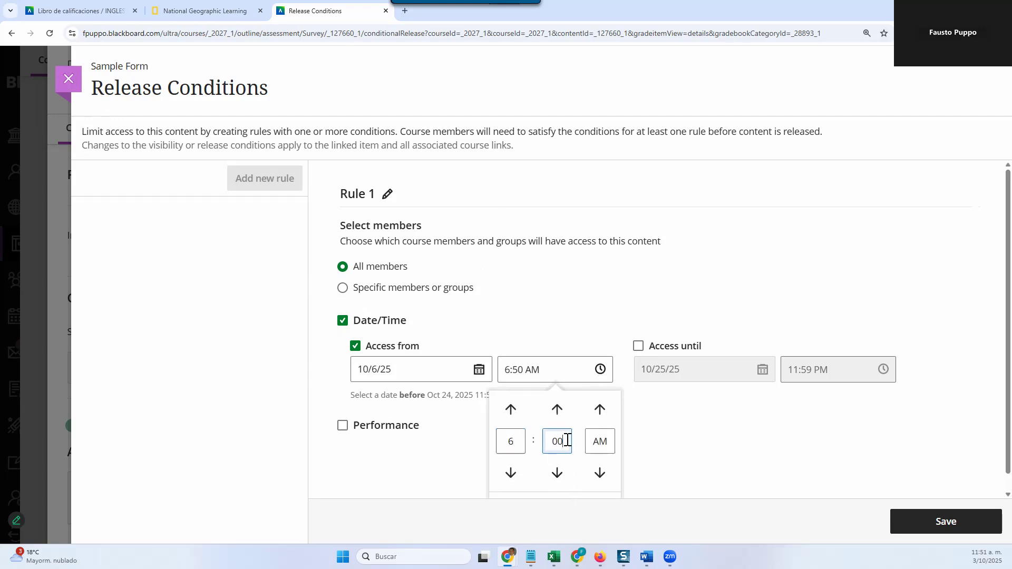
click(706, 411)
click(955, 524)
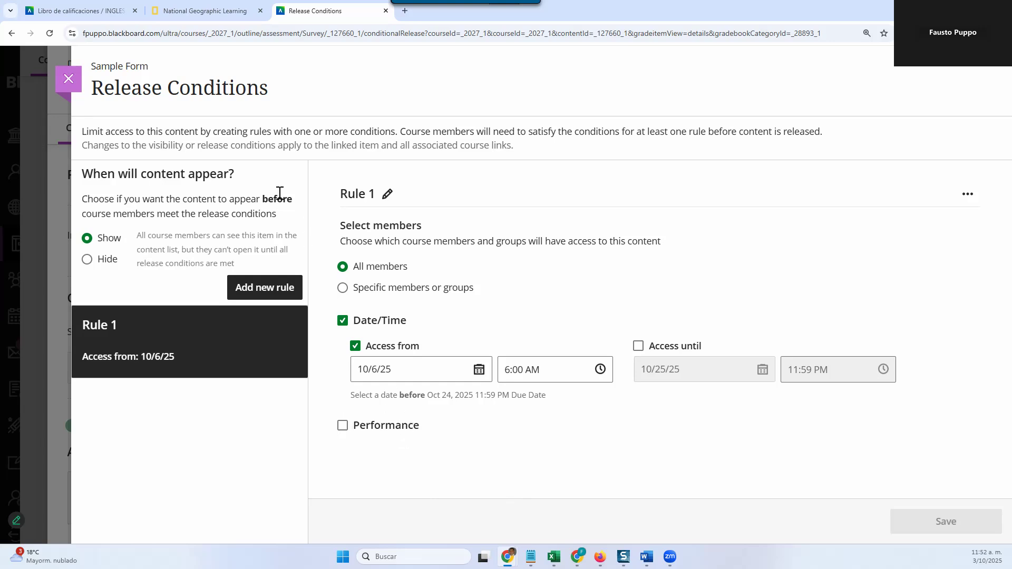
Step: Return to the course content and check the release condition details of Sample Form in Module 2
click(71, 82)
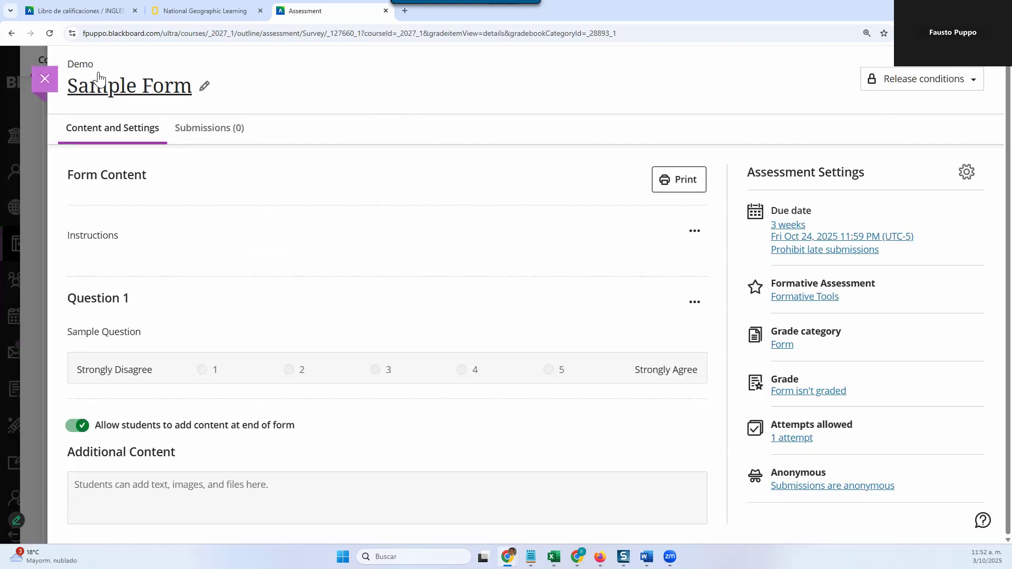
click(45, 79)
scroll(237, 323, down, 2)
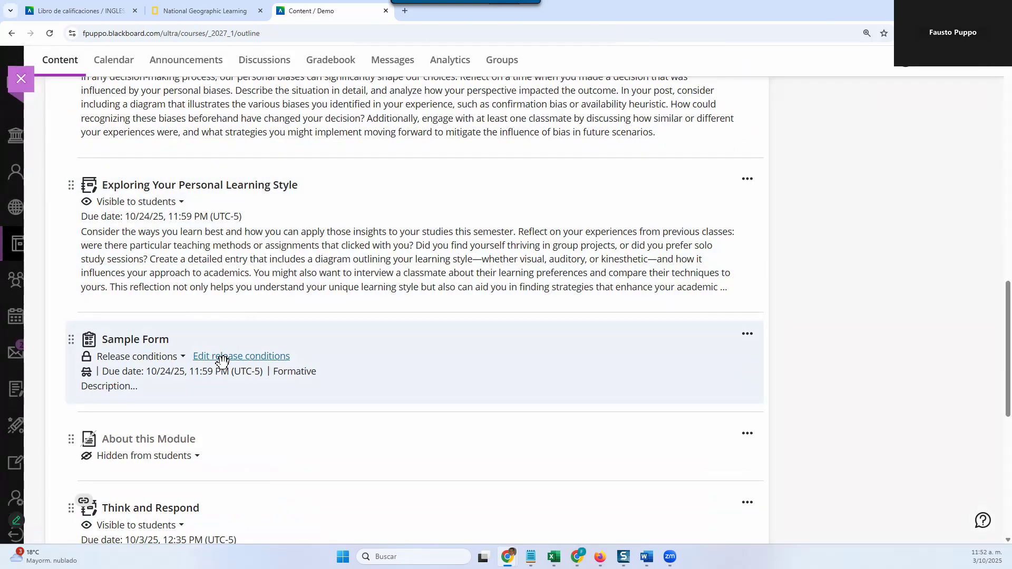
mouse_move(227, 362)
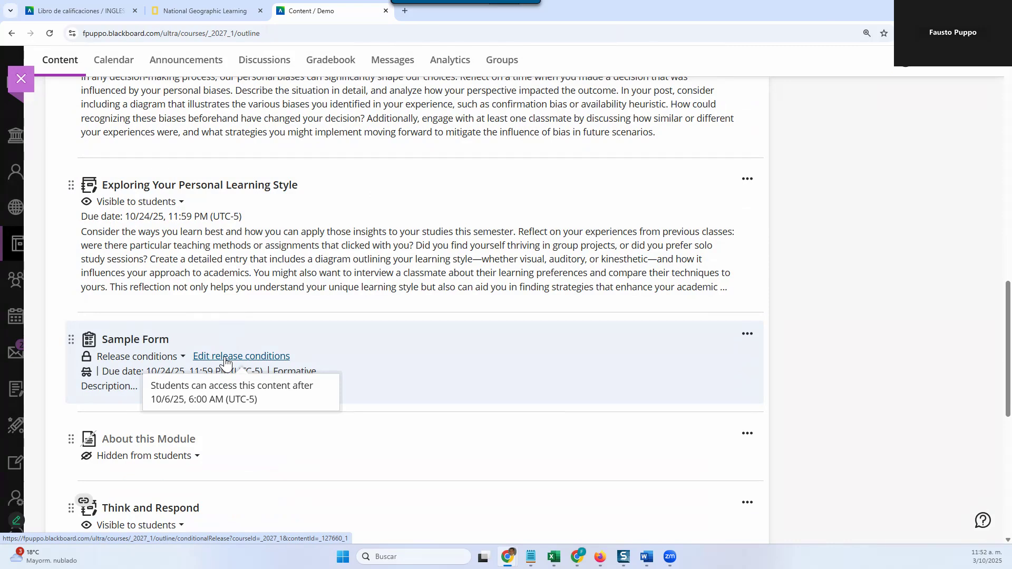
Step: Collapse Module 2: Old Kingdom & First Intermediate Period in the course content
scroll(482, 344, up, 10)
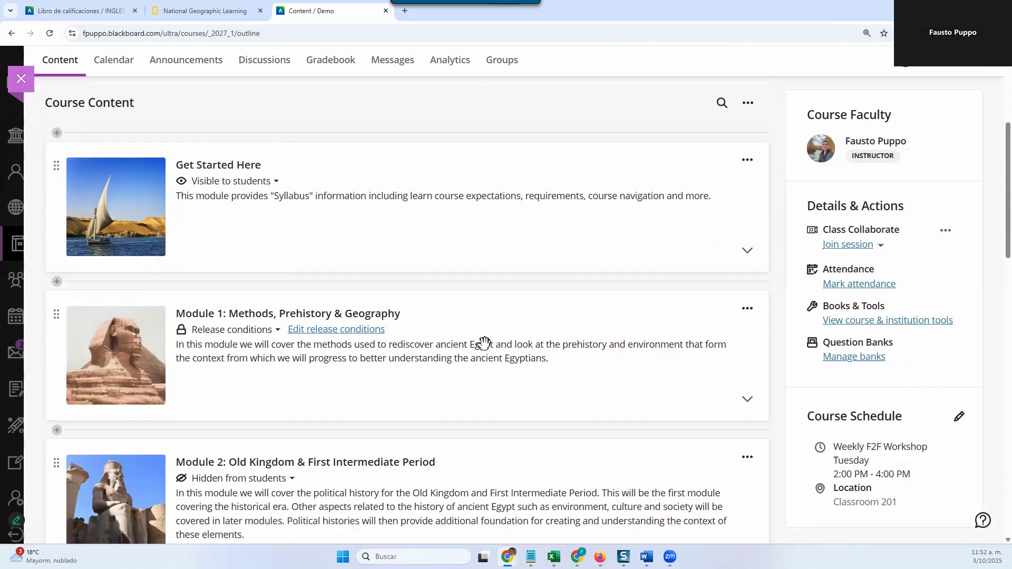
scroll(485, 338, down, 5)
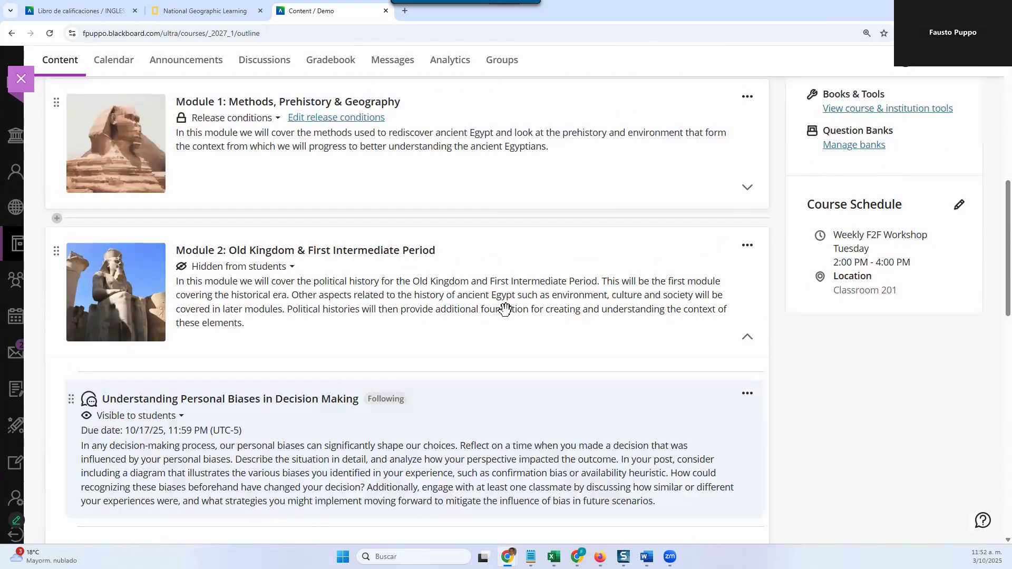
click(505, 308)
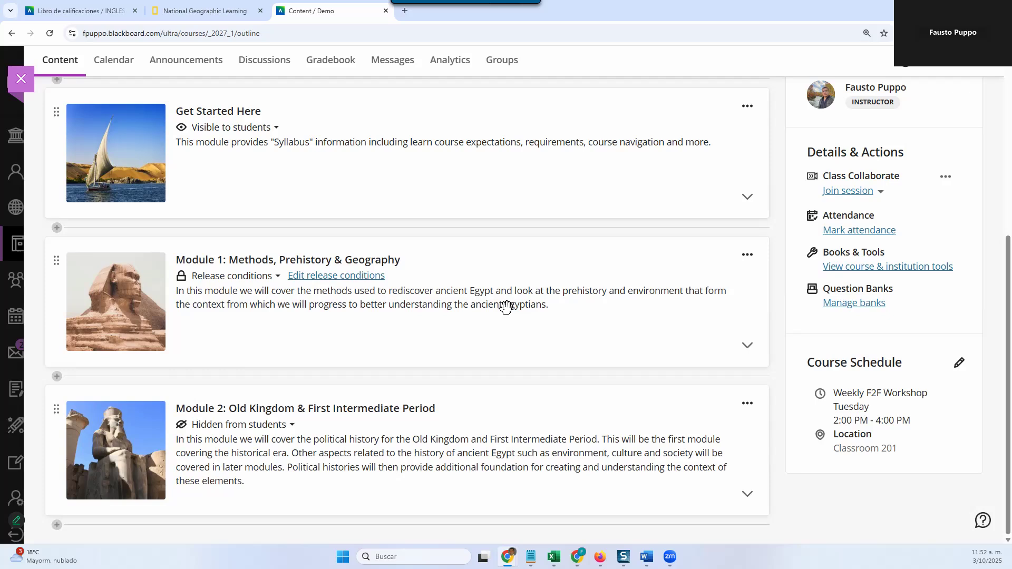
scroll(506, 307, up, 1)
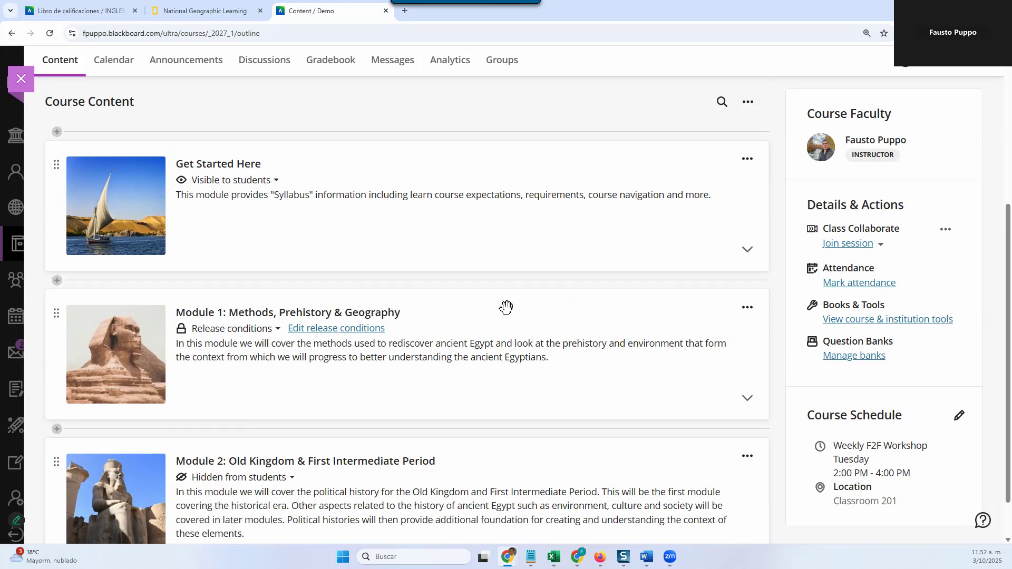
scroll(506, 308, up, 1)
scroll(506, 307, up, 1)
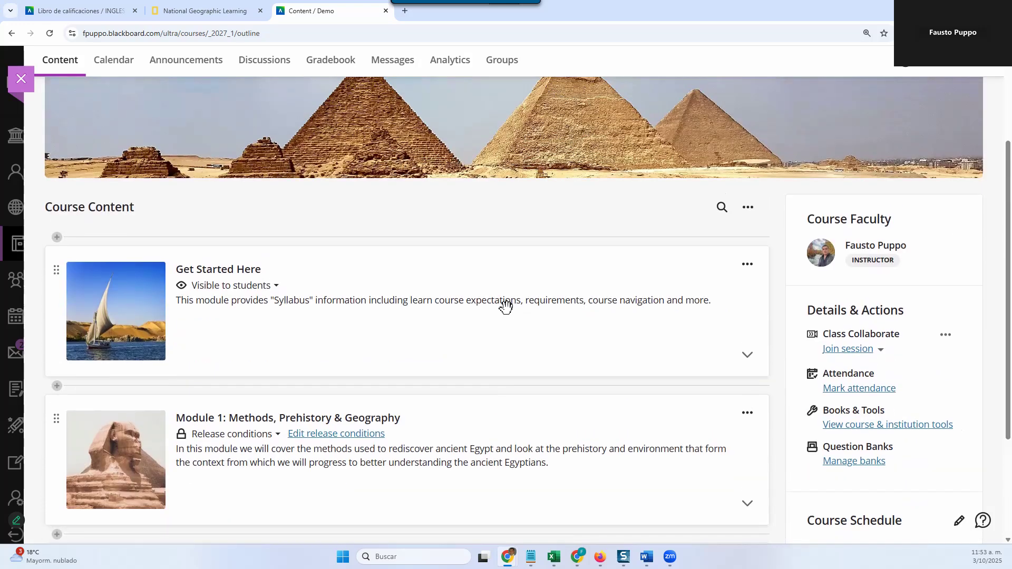
scroll(506, 307, down, 3)
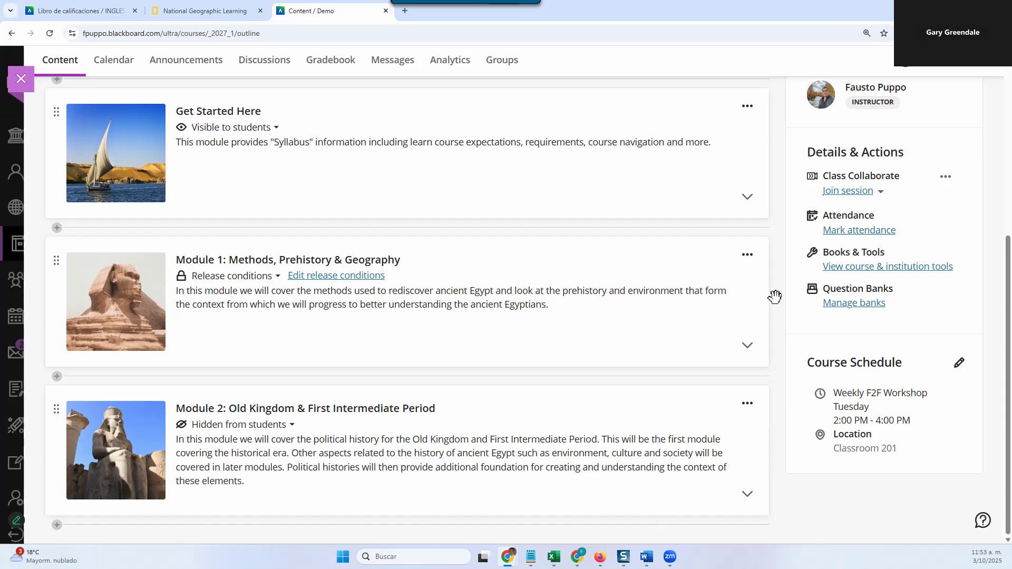
scroll(629, 278, up, 1)
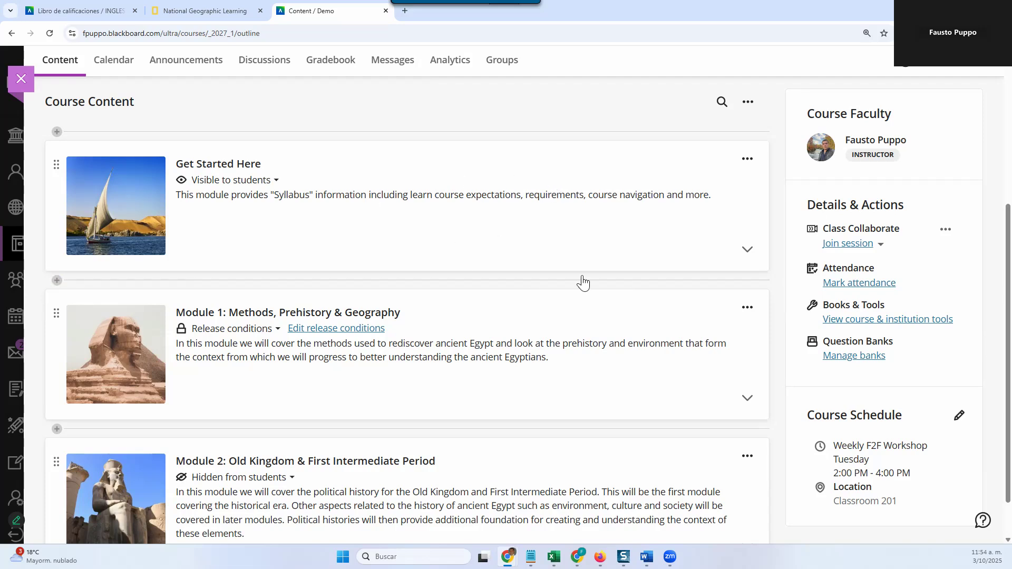
Step: Expand the Get Started Here module, look through its documents, collapse it and return to the start of the course page
scroll(582, 283, up, 1)
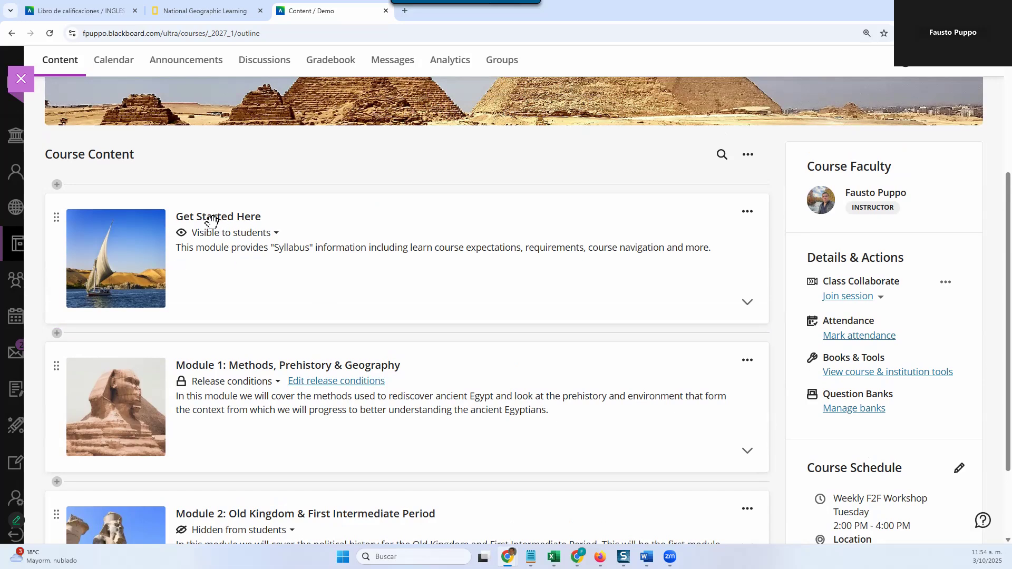
click(213, 268)
scroll(213, 268, down, 2)
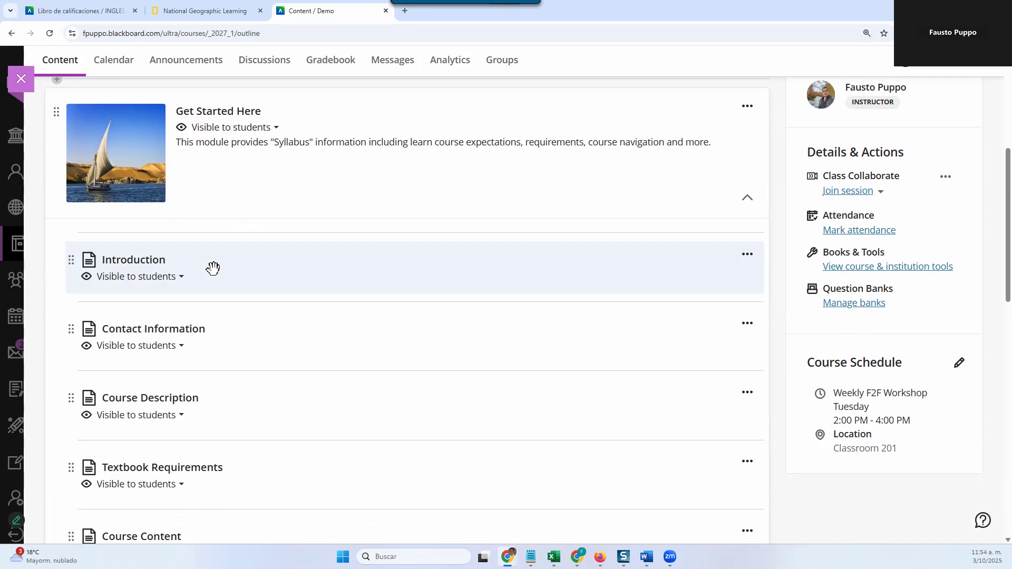
scroll(231, 255, down, 1)
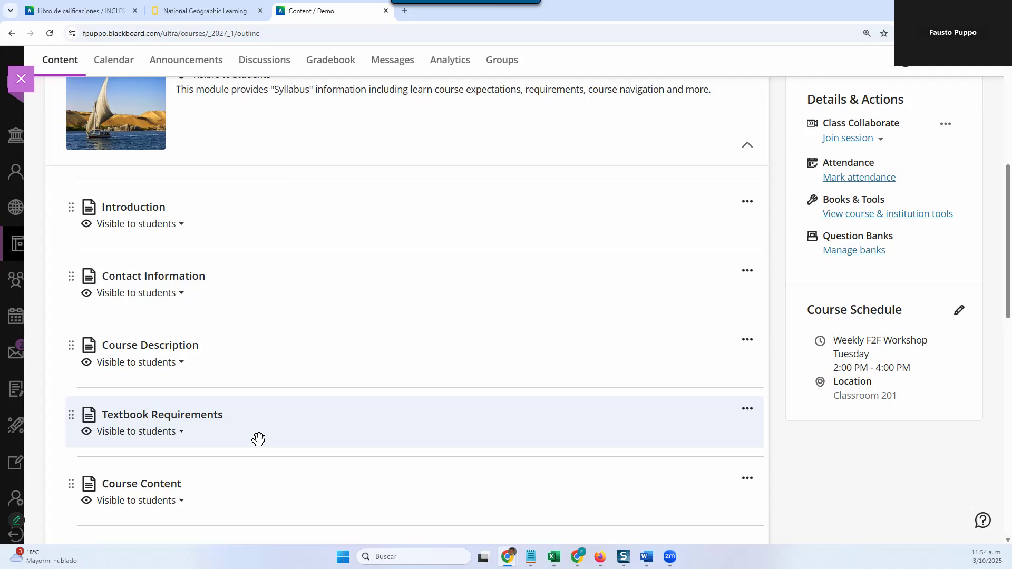
scroll(279, 257, up, 2)
click(280, 257)
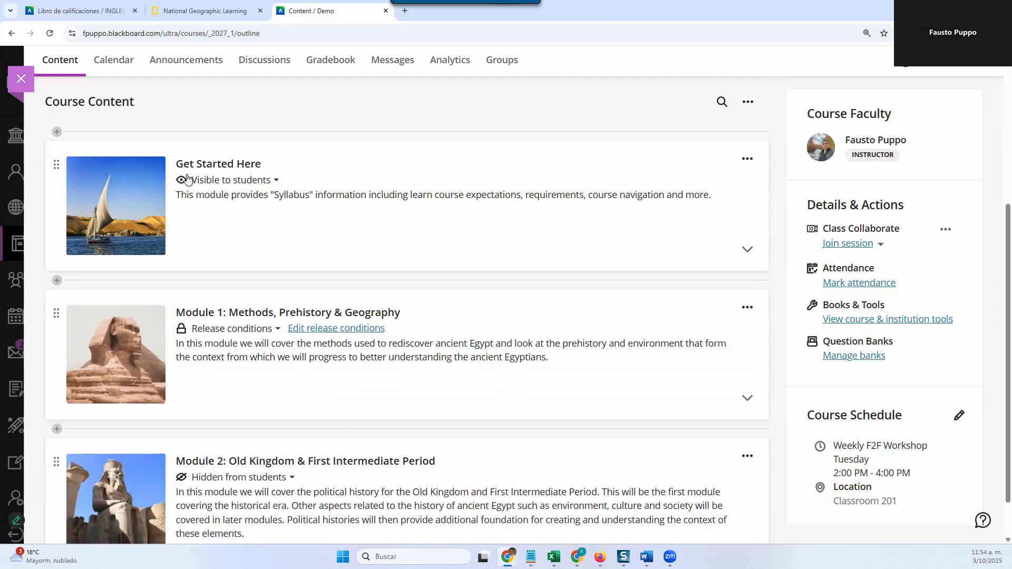
scroll(119, 75, up, 3)
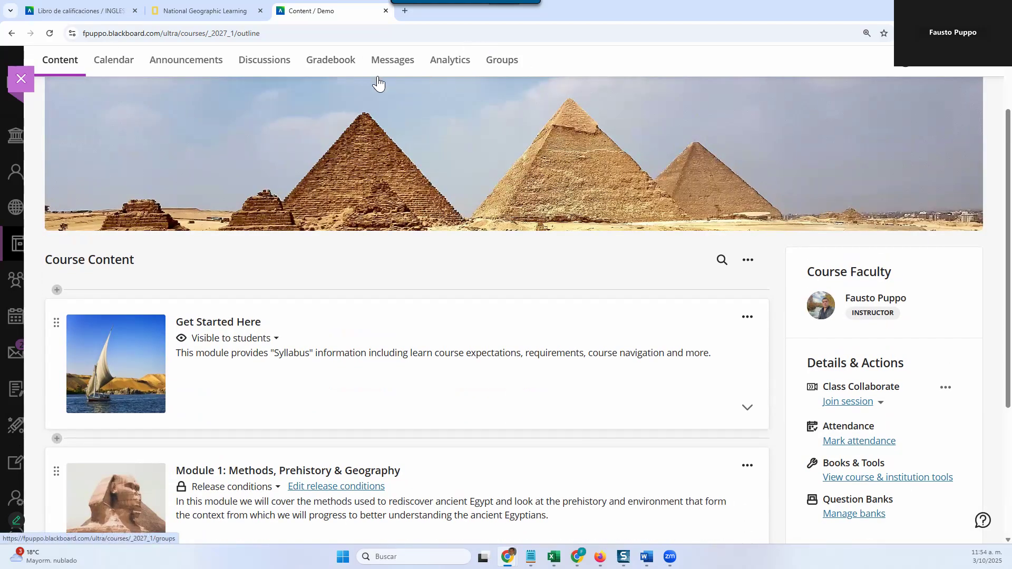
scroll(207, 151, up, 2)
scroll(207, 150, up, 1)
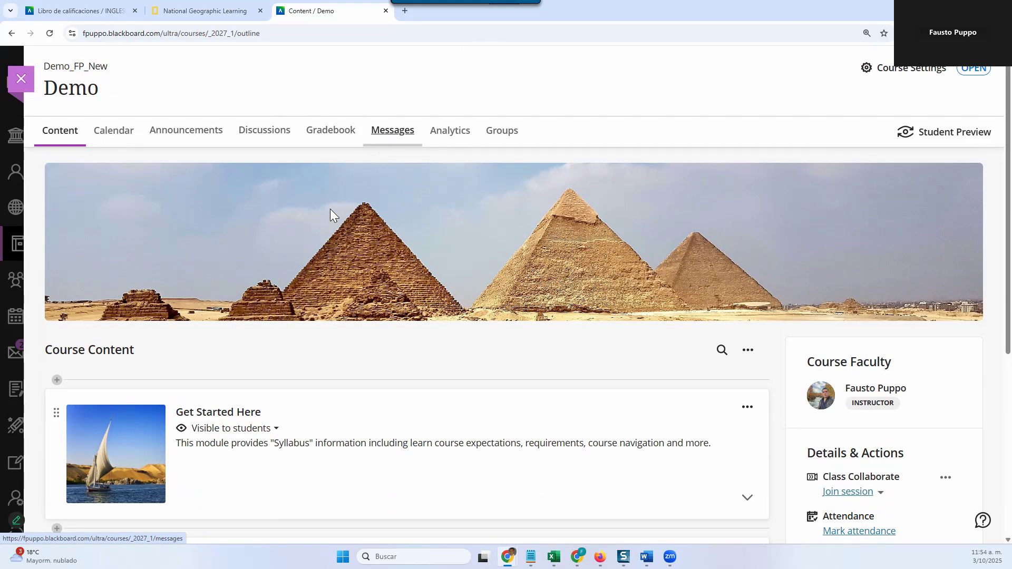
scroll(325, 299, down, 3)
scroll(324, 298, up, 2)
scroll(323, 298, up, 1)
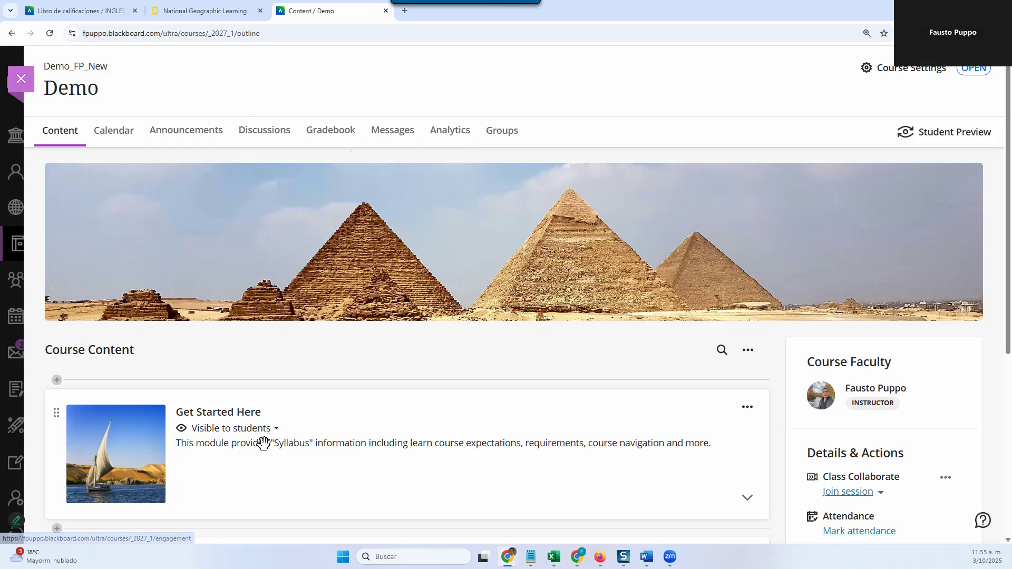
Step: Review the document list inside the Get Started Here module and collapse the module again
scroll(262, 443, down, 2)
scroll(255, 420, down, 3)
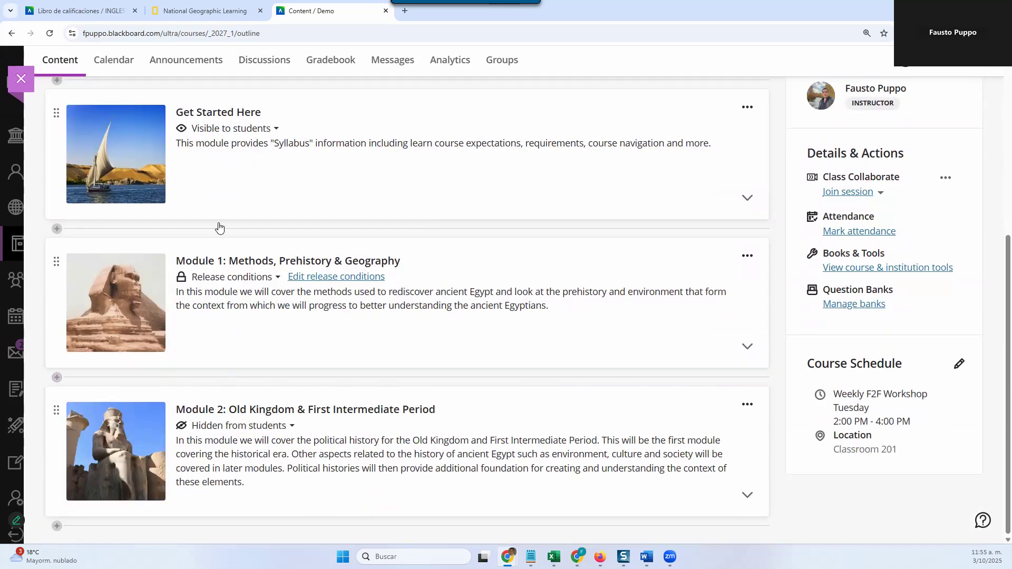
scroll(226, 259, up, 2)
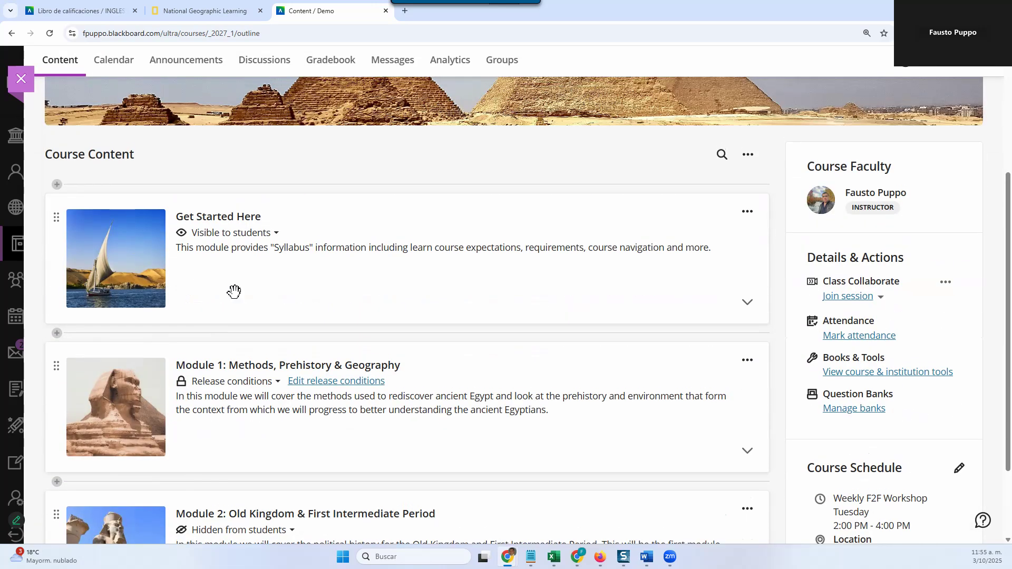
click(204, 268)
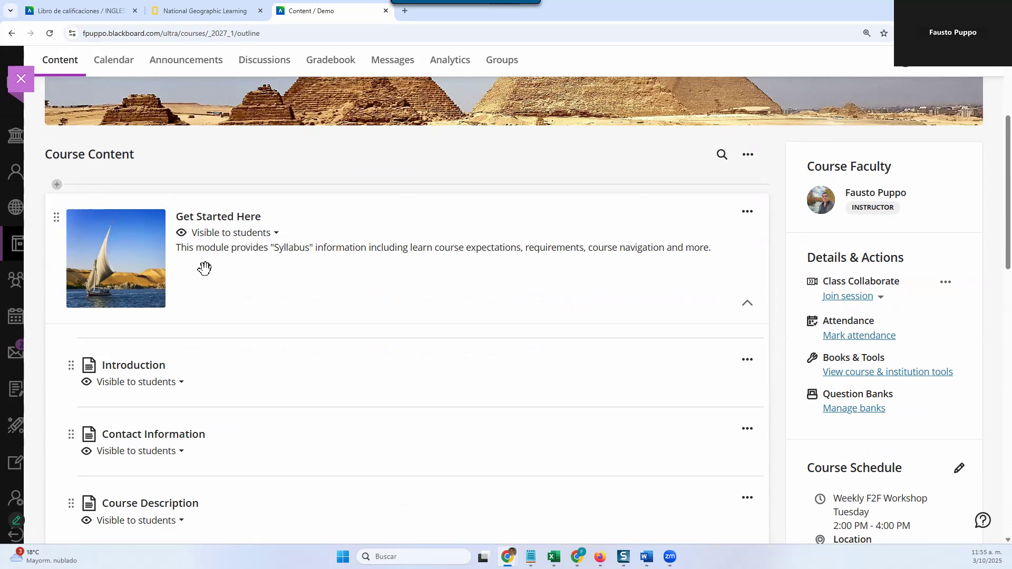
scroll(204, 268, down, 6)
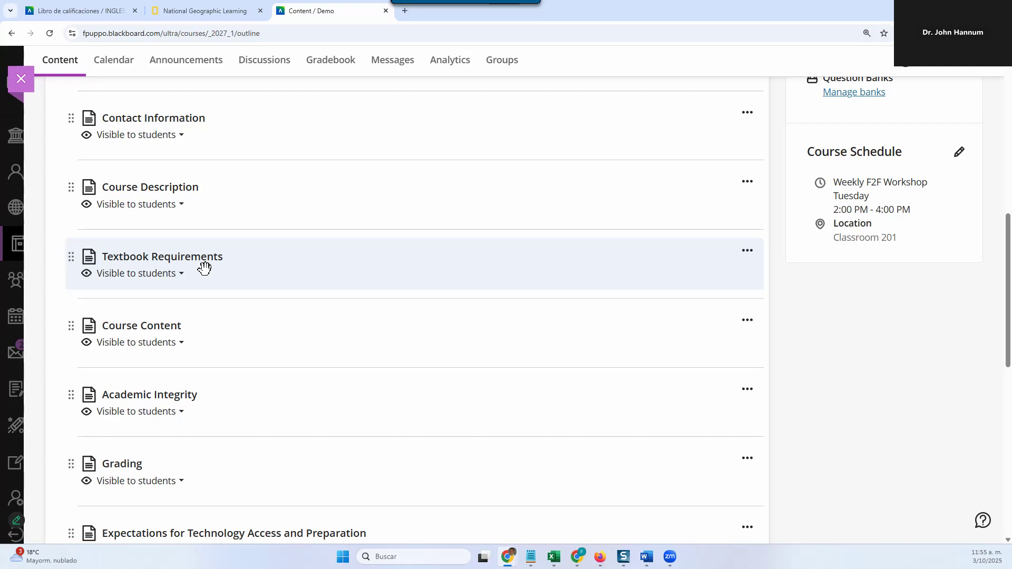
scroll(297, 250, up, 3)
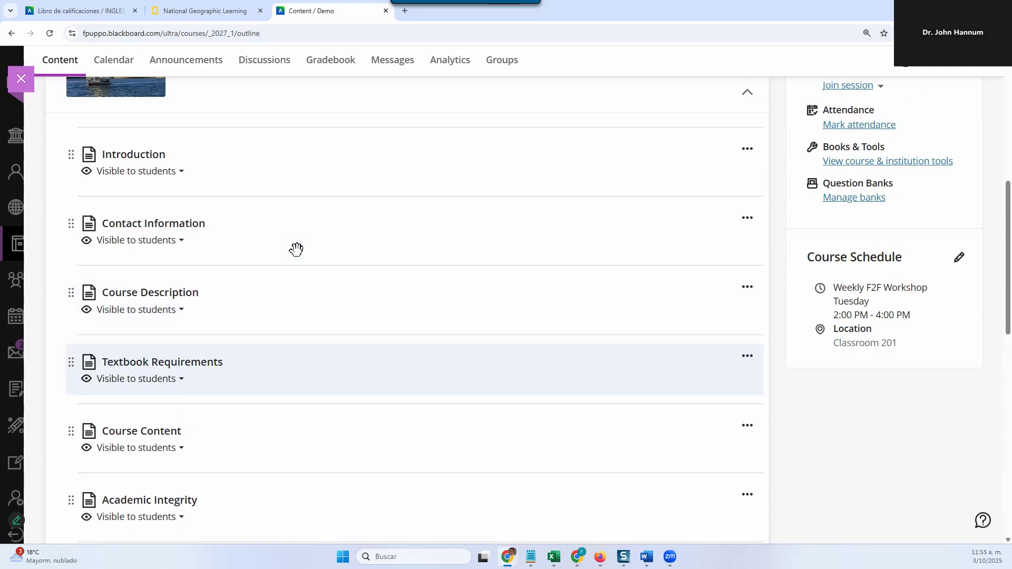
scroll(298, 251, up, 1)
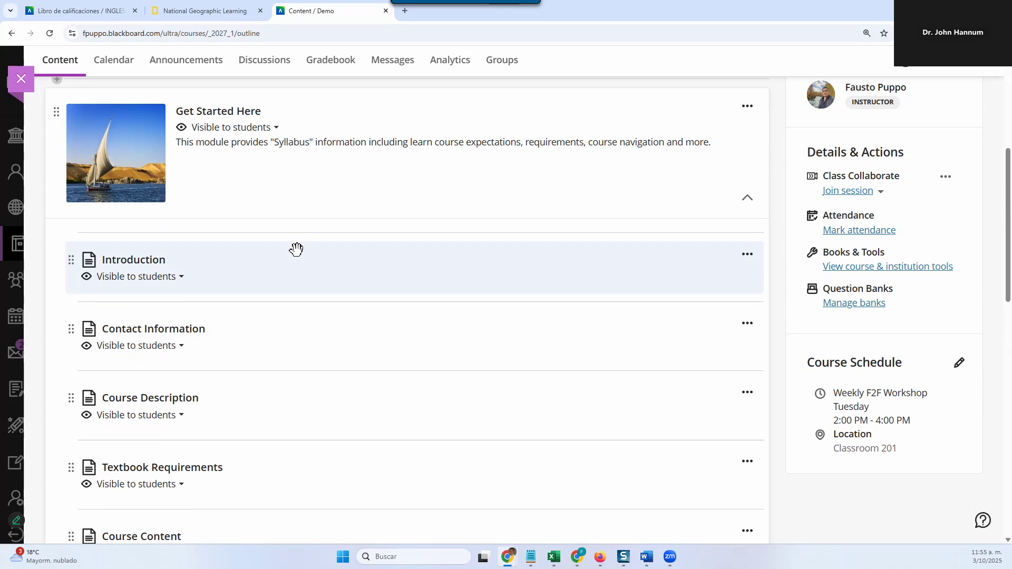
click(286, 188)
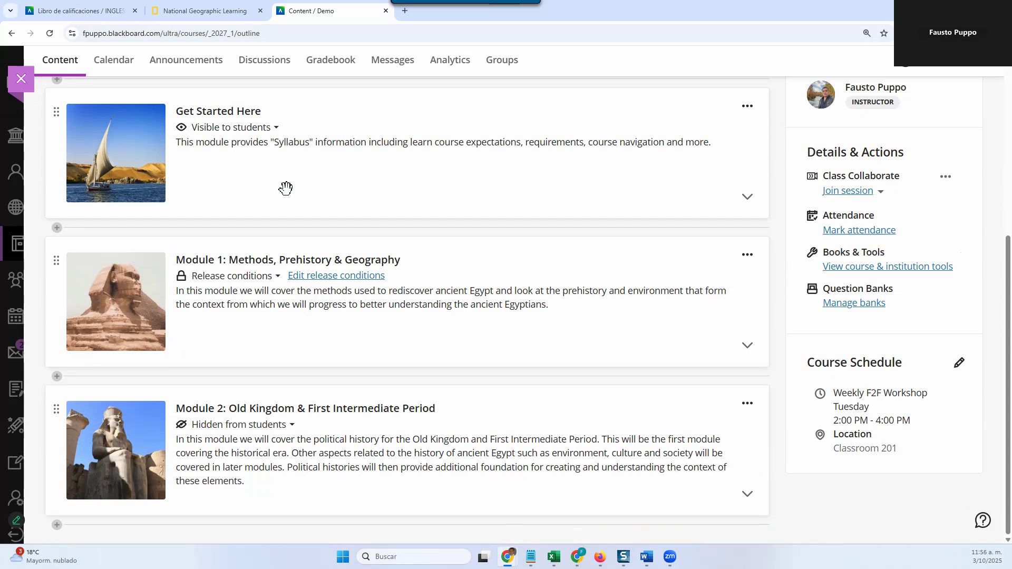
Step: Expand Module 2 and Module 1 in the course content so the items of both modules are listed
click(405, 426)
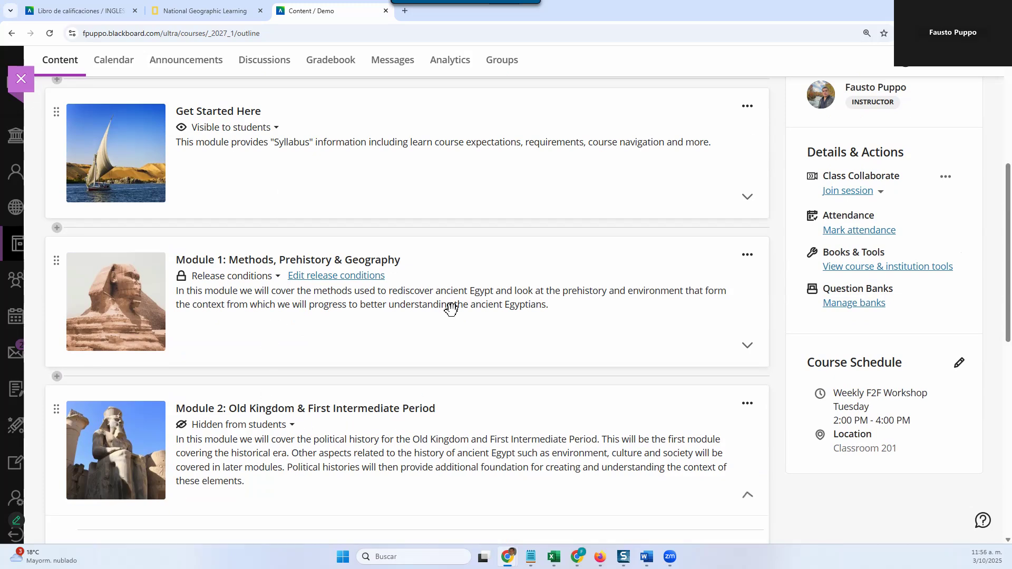
click(451, 315)
click(604, 222)
scroll(361, 311, down, 10)
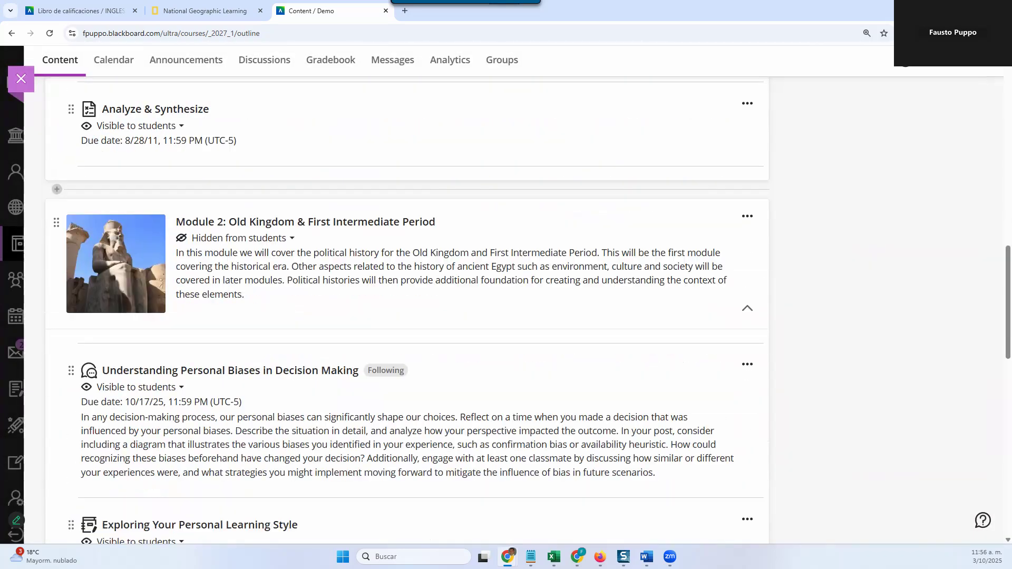
scroll(193, 440, down, 3)
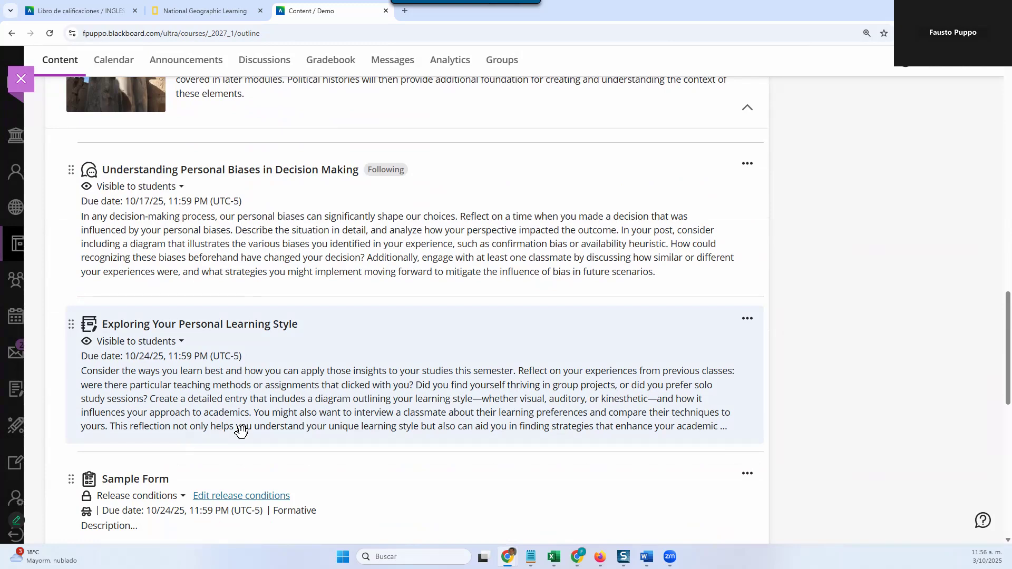
scroll(241, 430, up, 1)
scroll(215, 394, up, 2)
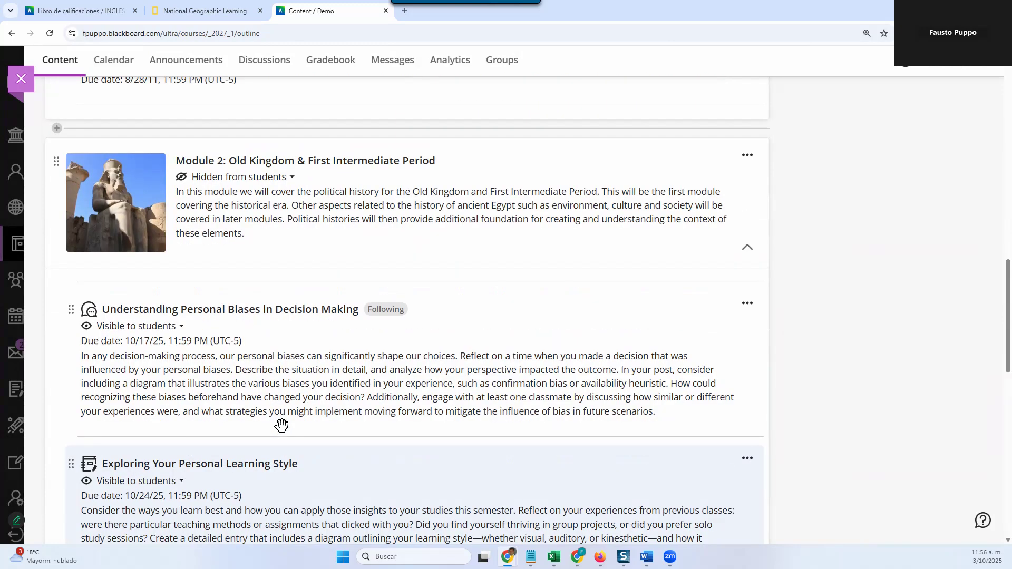
scroll(248, 427, down, 1)
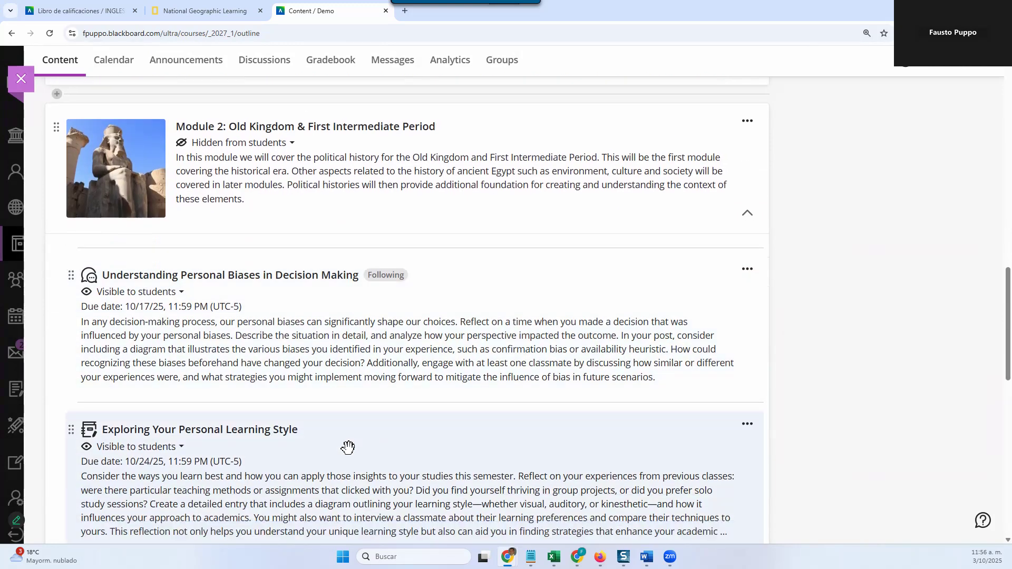
Step: Move the Exploring Your Personal Learning Style journal from Module 2 to the end of Module 1, after Analyze & Synthesize, and collapse Module 1
drag(346, 441, 132, 296)
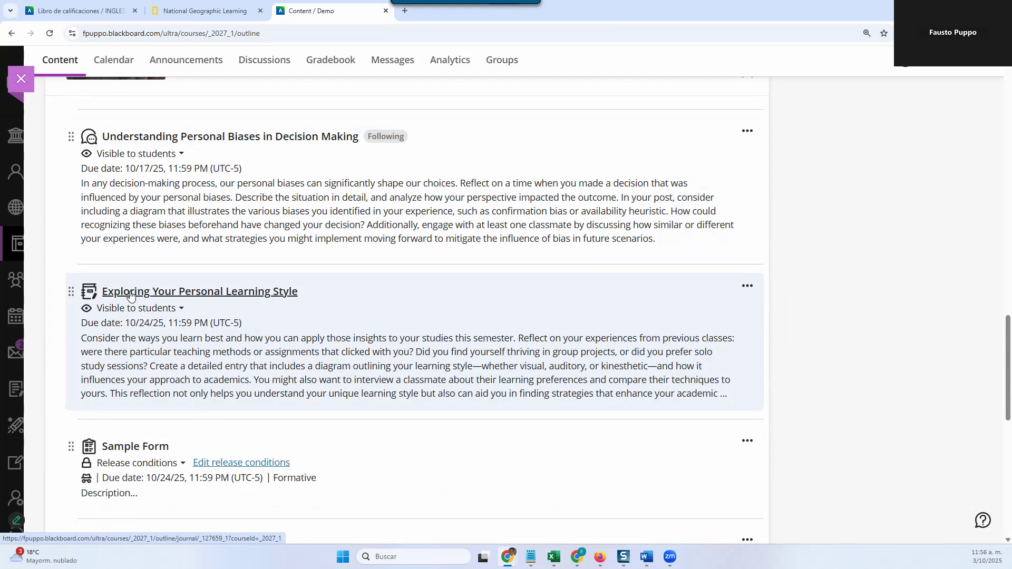
scroll(131, 357, up, 3)
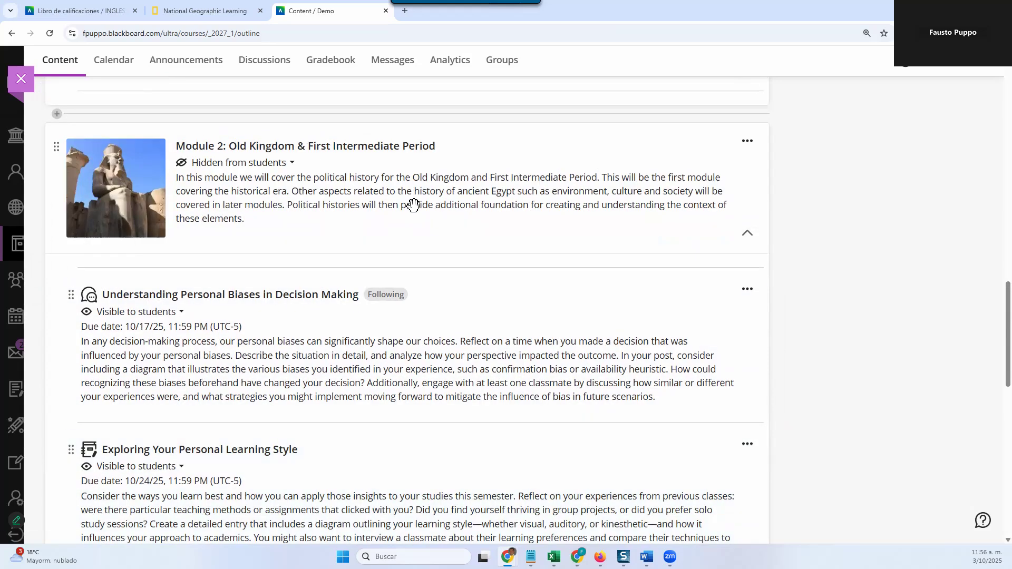
scroll(382, 303, up, 4)
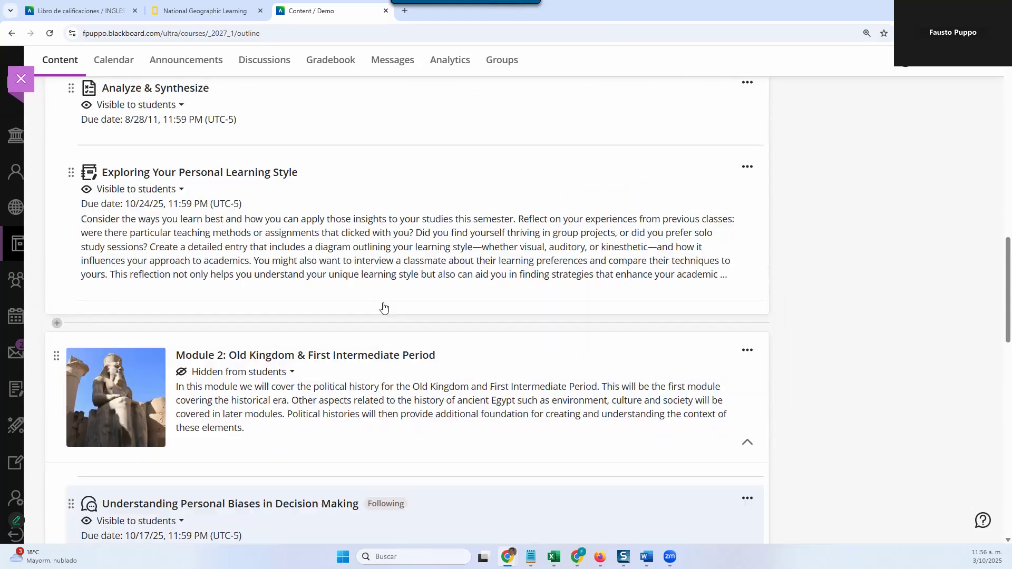
scroll(384, 306, down, 1)
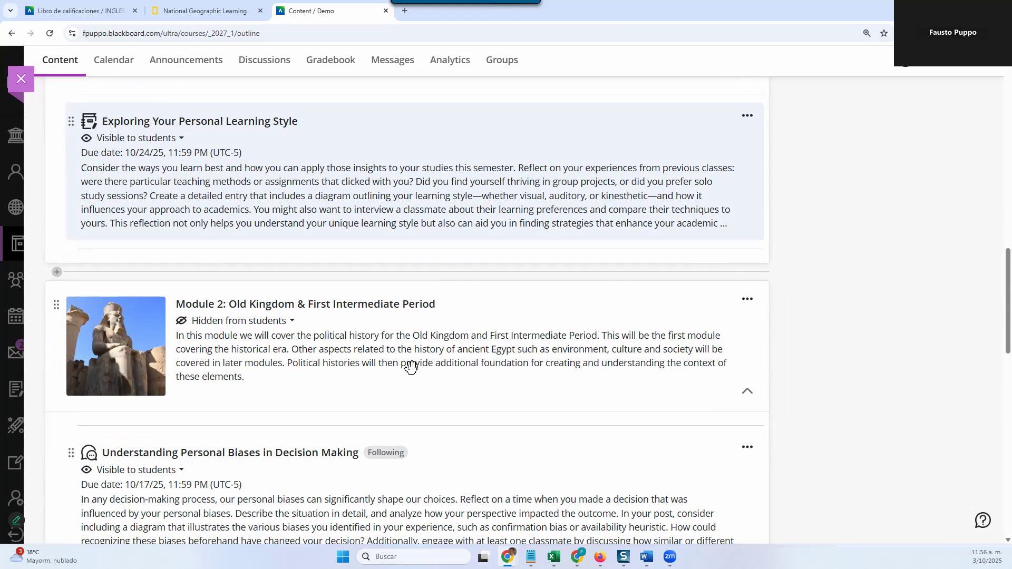
scroll(406, 352, up, 8)
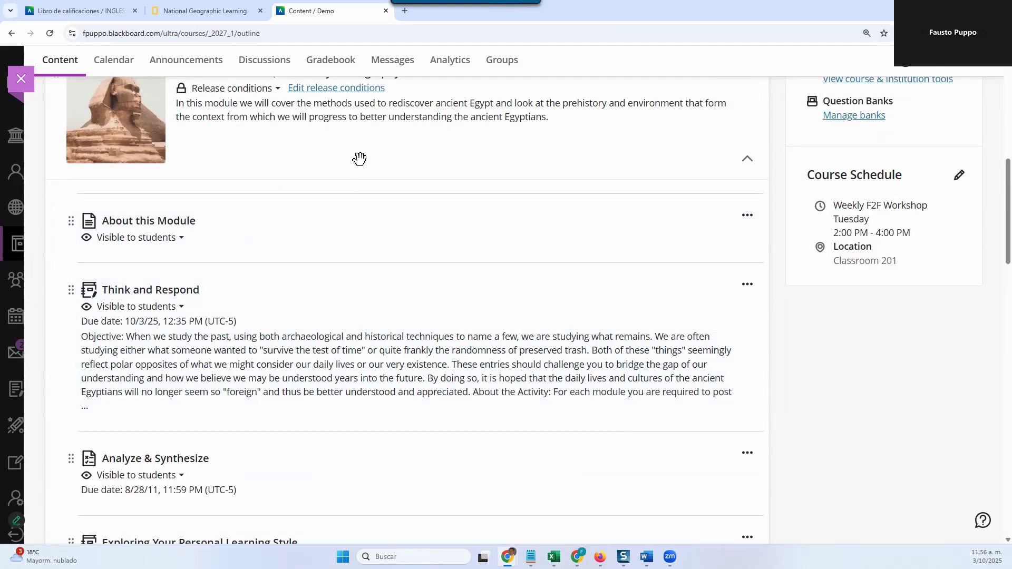
click(359, 159)
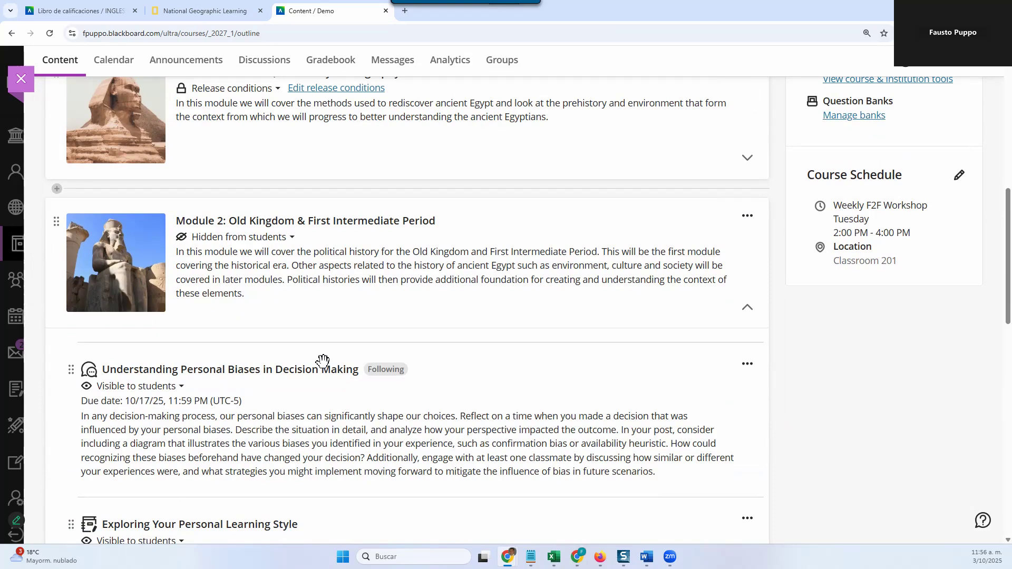
Step: Start a new course link as the first item of Module 2 and search the course for items in the Journal category
mouse_move(365, 349)
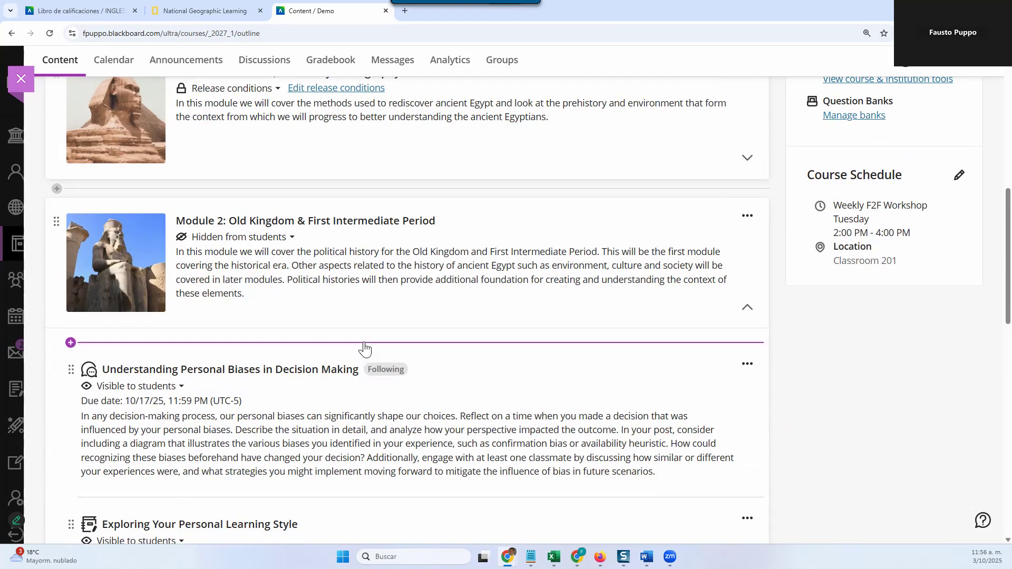
click(364, 344)
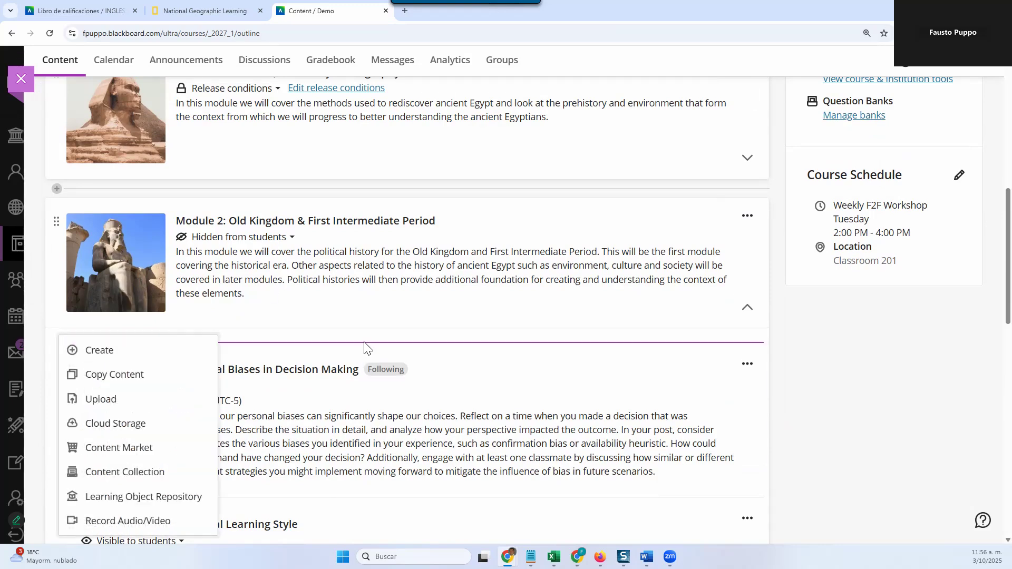
click(119, 352)
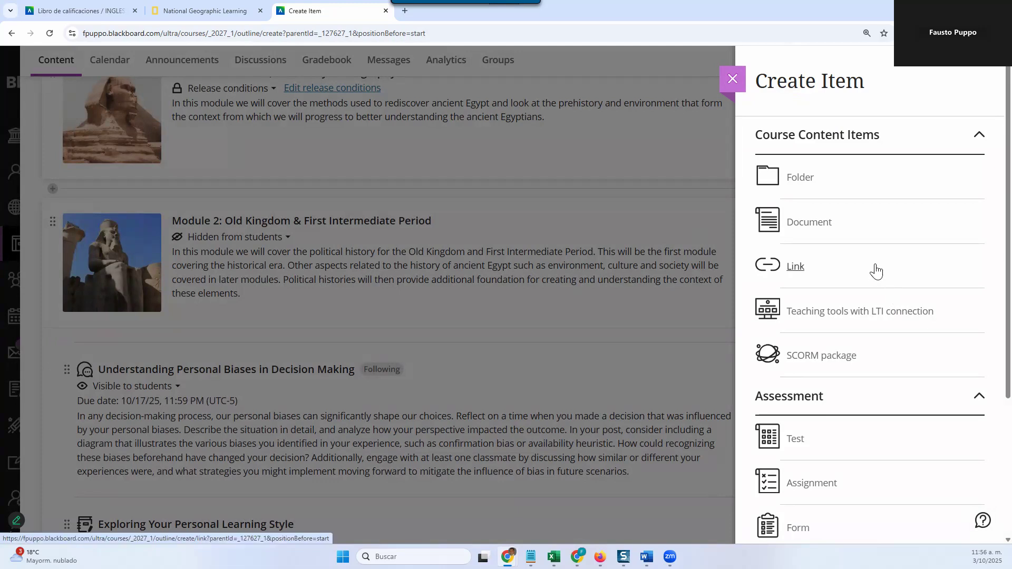
click(801, 268)
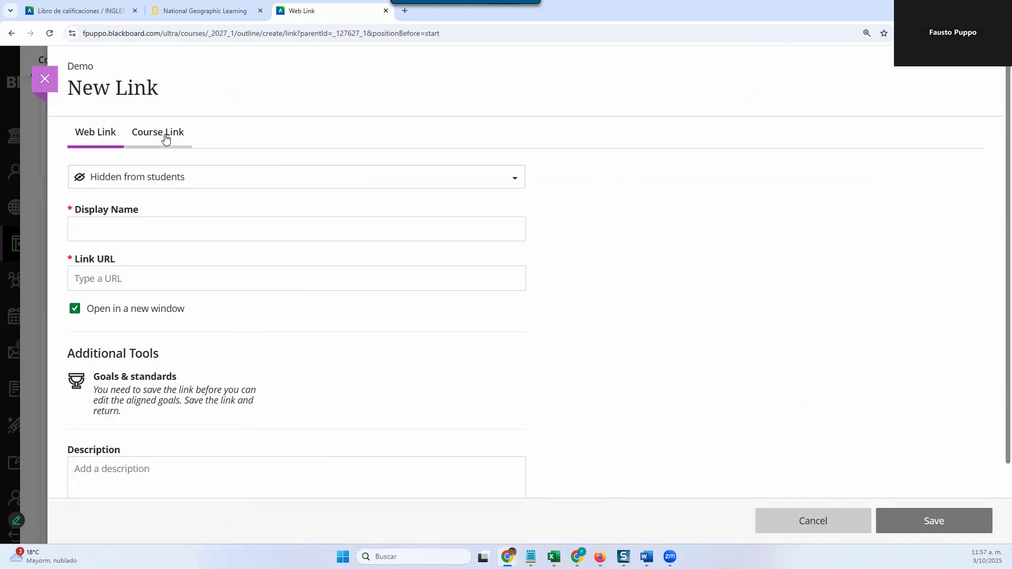
click(165, 138)
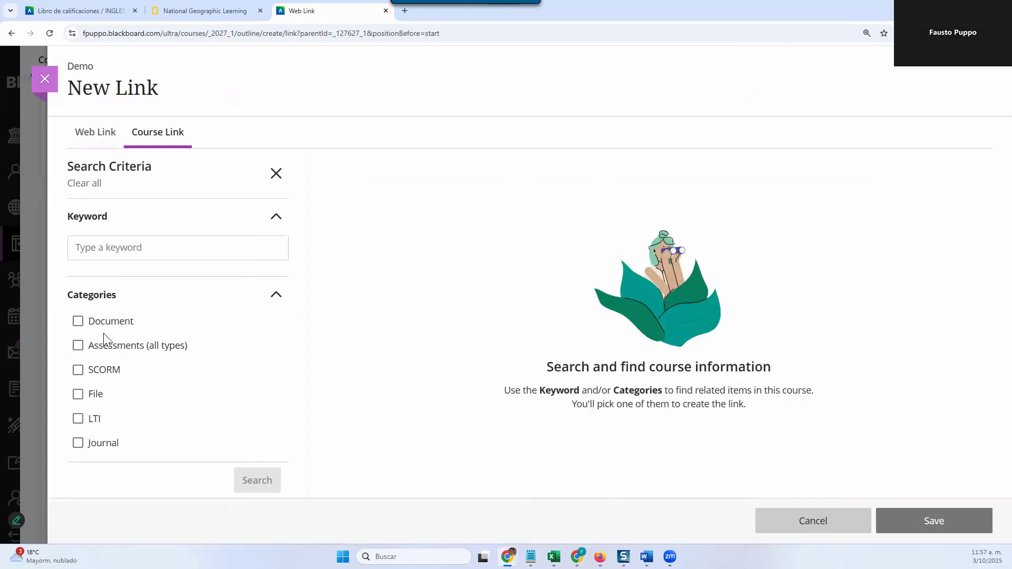
click(78, 443)
click(257, 481)
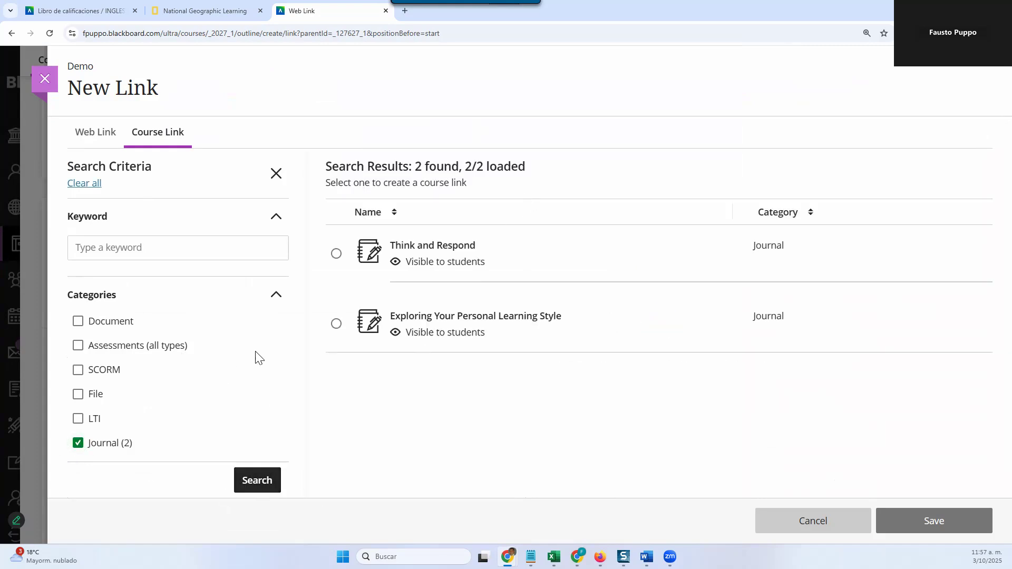
Step: Choose the Exploring Your Personal Learning Style journal as the link target, keep its display name and description, and save the course link
click(337, 324)
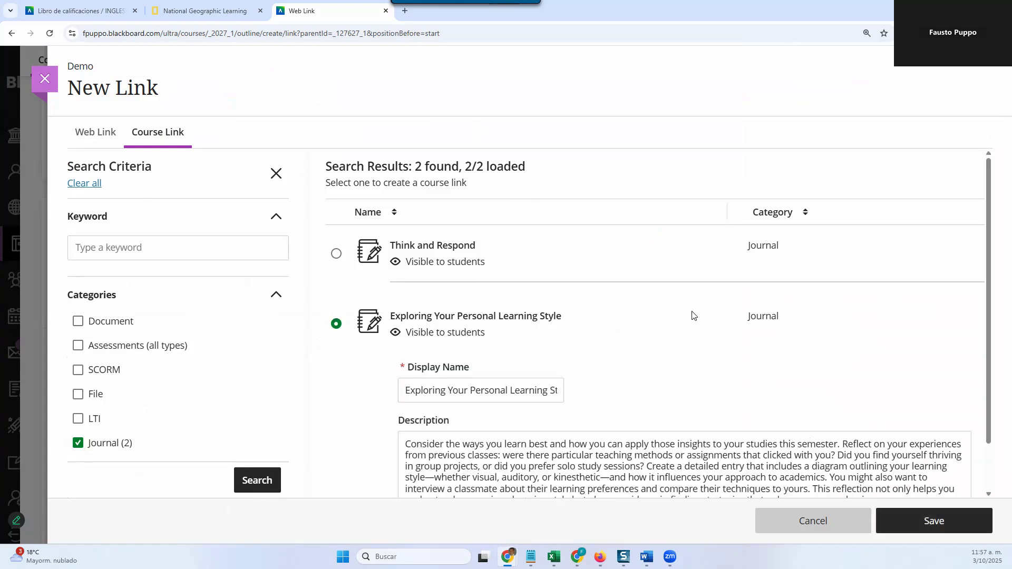
scroll(559, 369, down, 1)
click(517, 336)
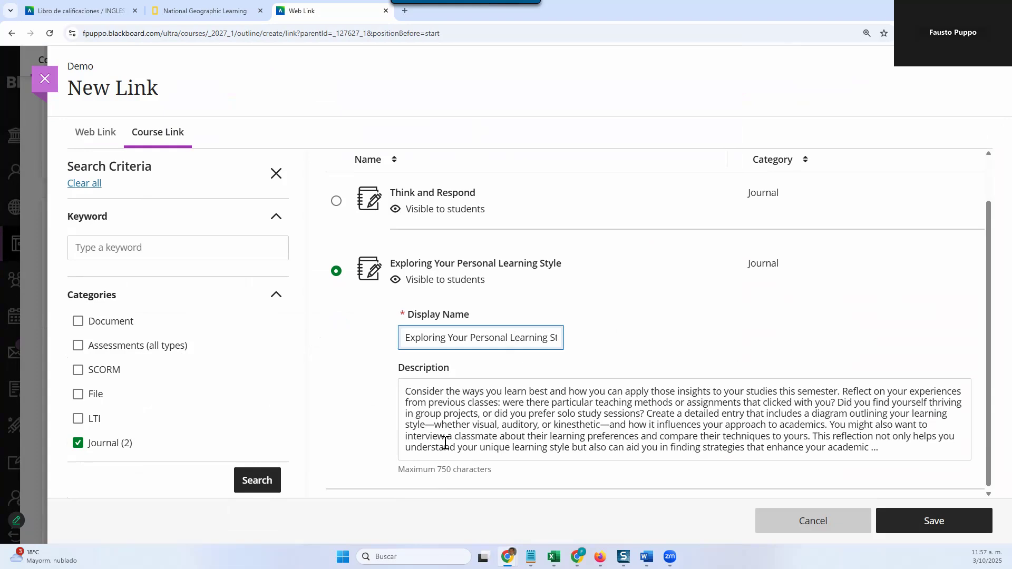
click(934, 520)
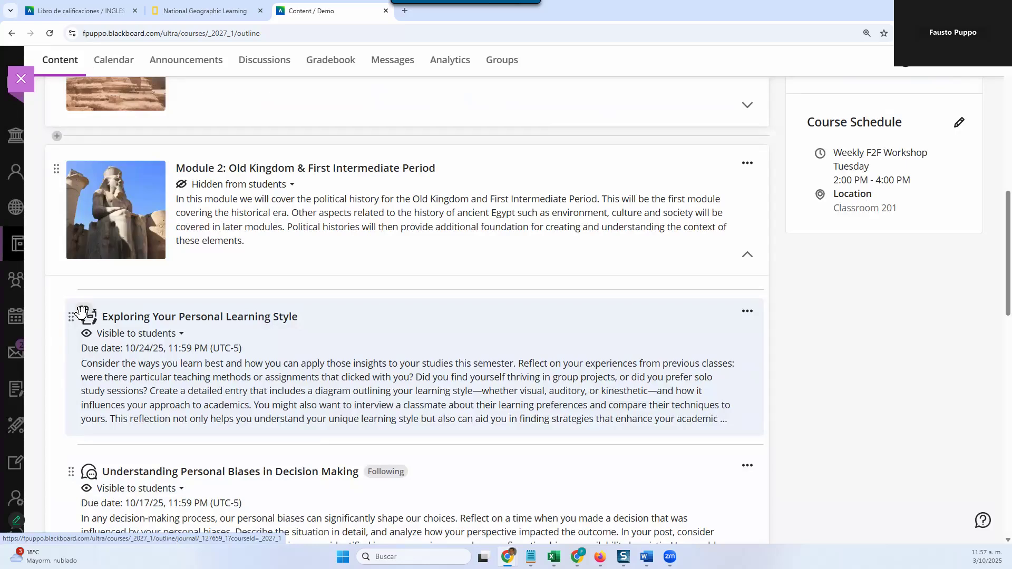
Step: Examine the linked journal at the start of Module 2, and expand Module 1 to view the original journal
scroll(255, 364, up, 2)
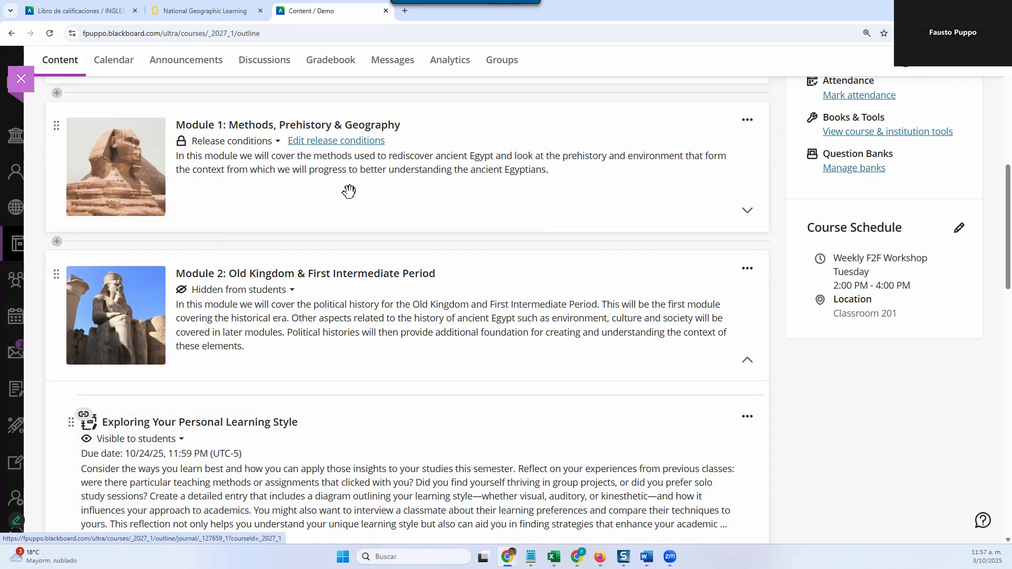
scroll(235, 355, down, 3)
scroll(272, 238, up, 2)
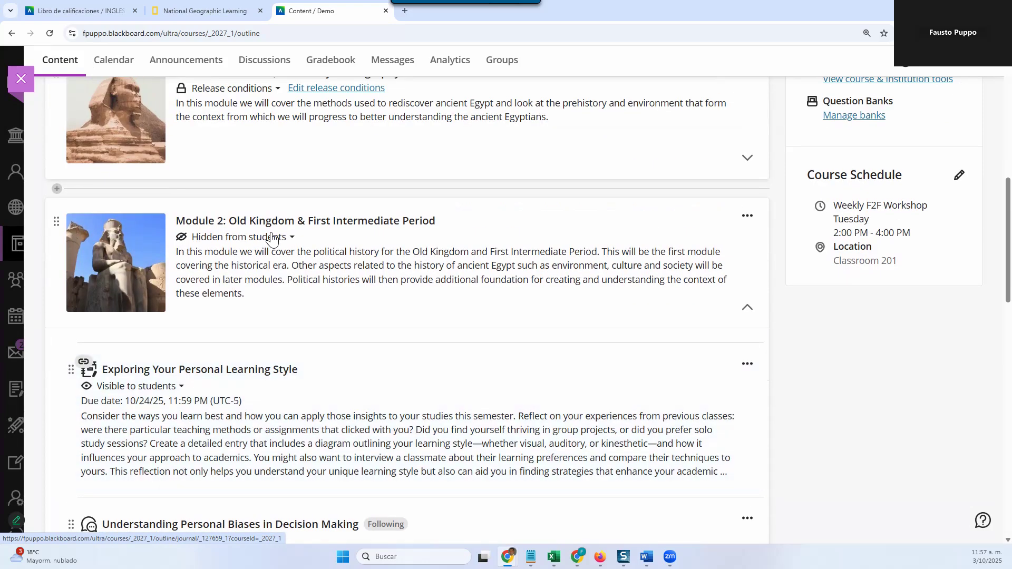
scroll(242, 227, up, 2)
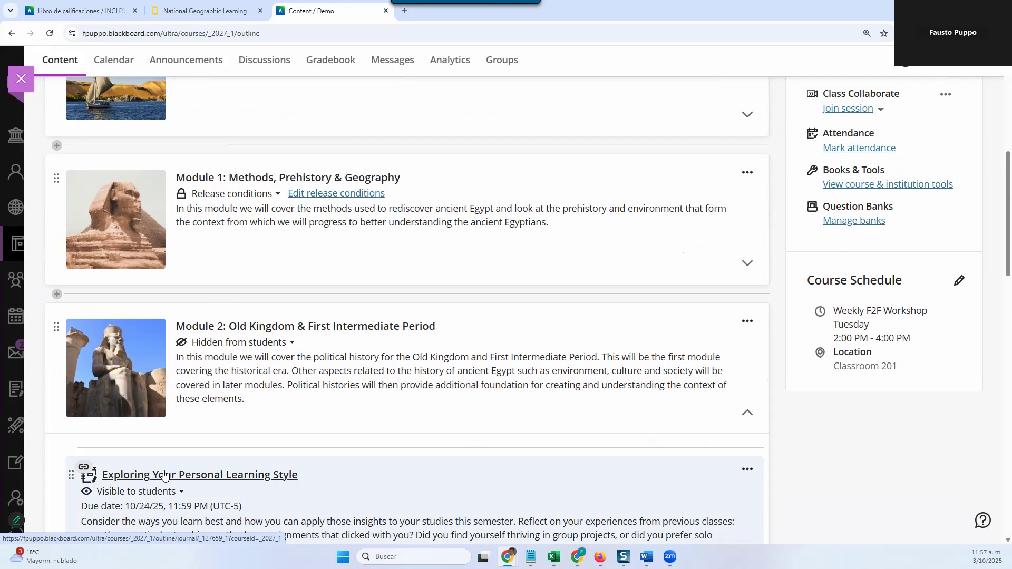
scroll(255, 422, down, 1)
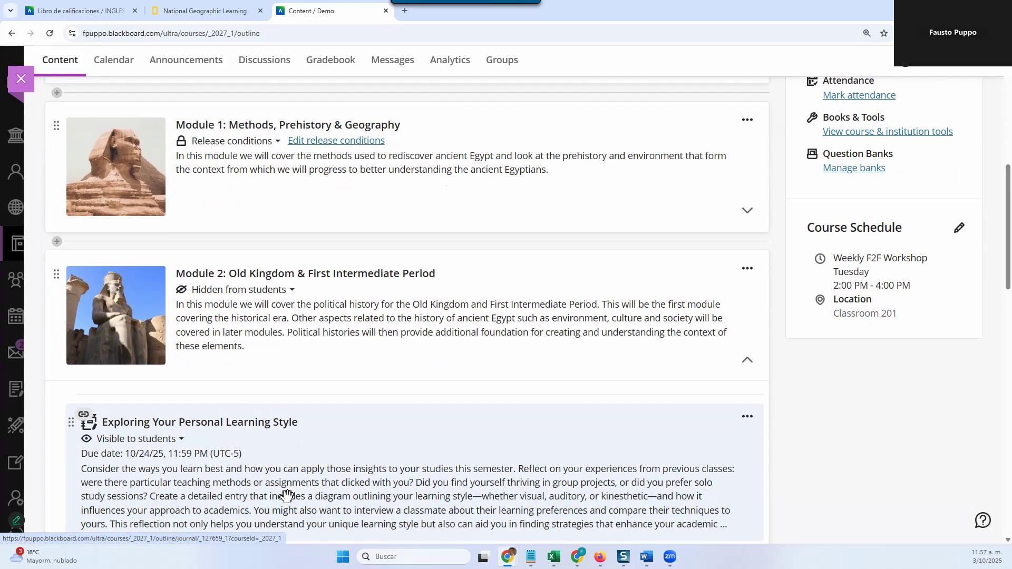
scroll(286, 495, down, 2)
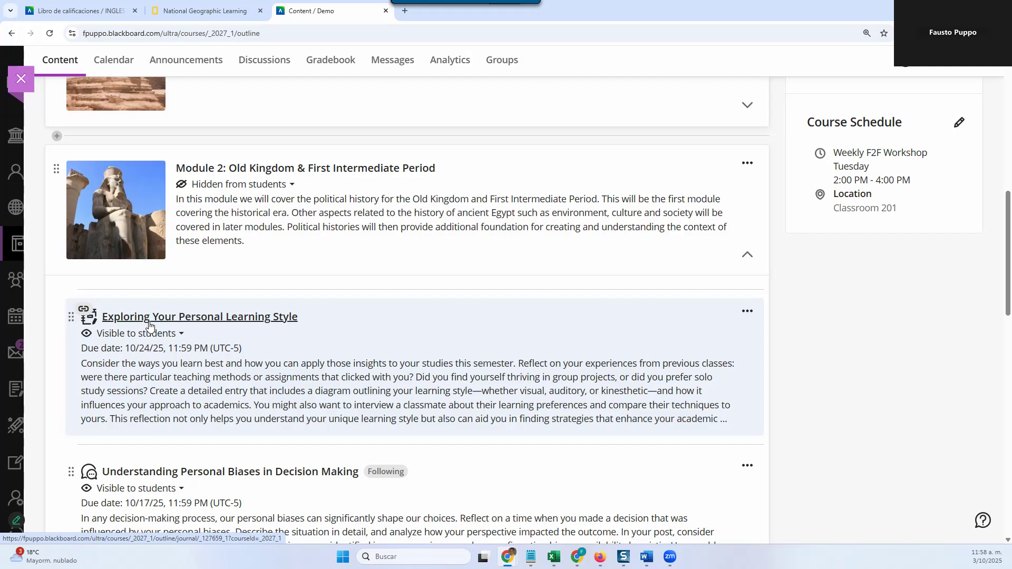
scroll(179, 388, up, 5)
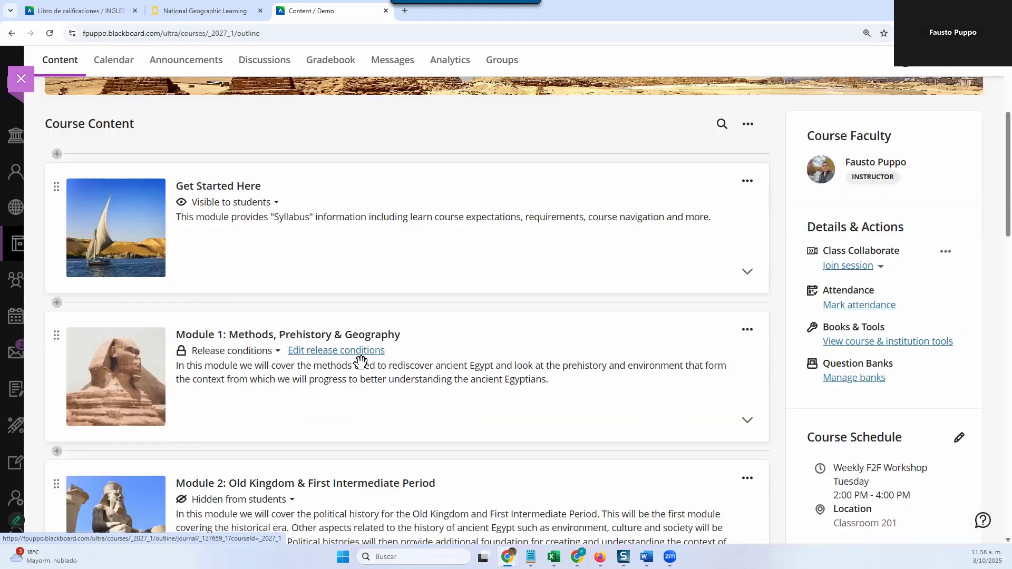
click(346, 403)
scroll(249, 488, down, 4)
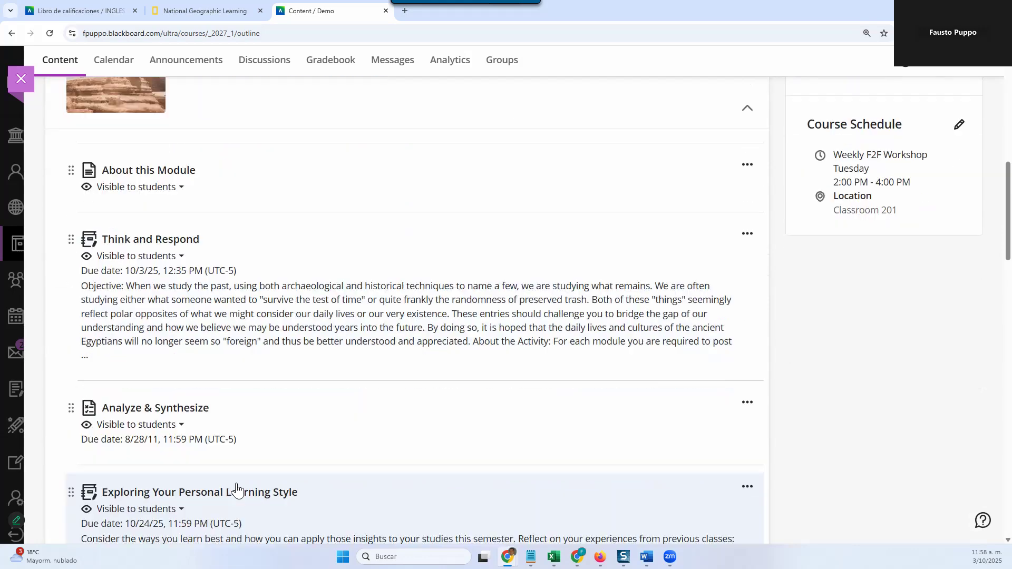
Step: Review the topic, grading and participation settings of the original Exploring Your Personal Learning Style journal in Module 1, and return to the course content
scroll(236, 490, down, 3)
click(218, 340)
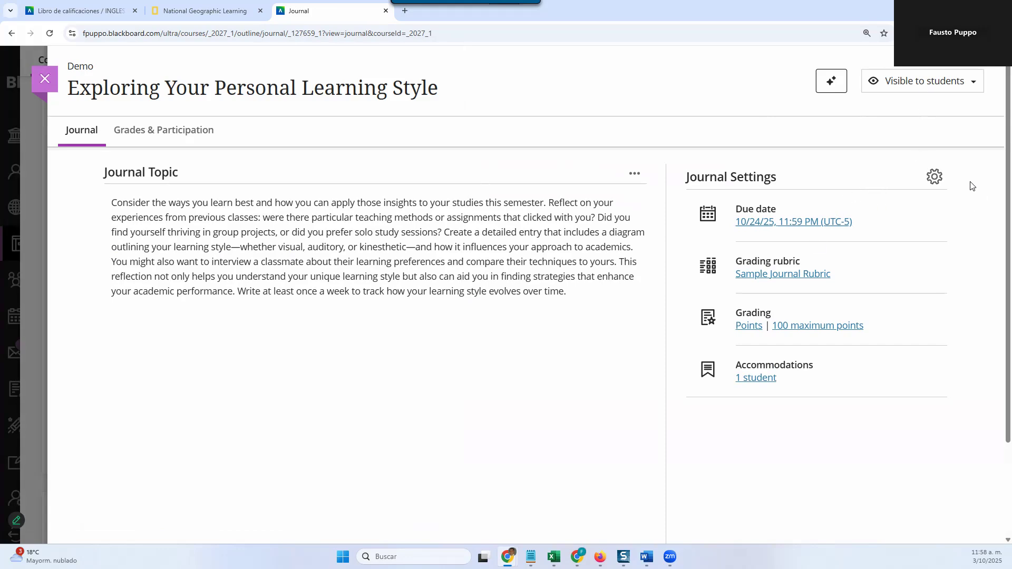
click(934, 177)
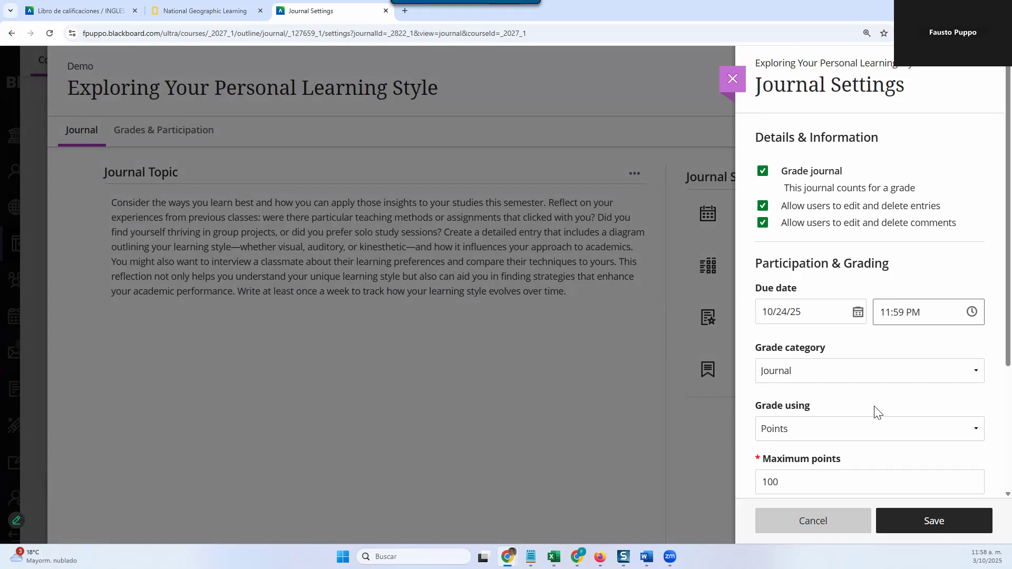
scroll(874, 411, down, 3)
scroll(874, 411, up, 1)
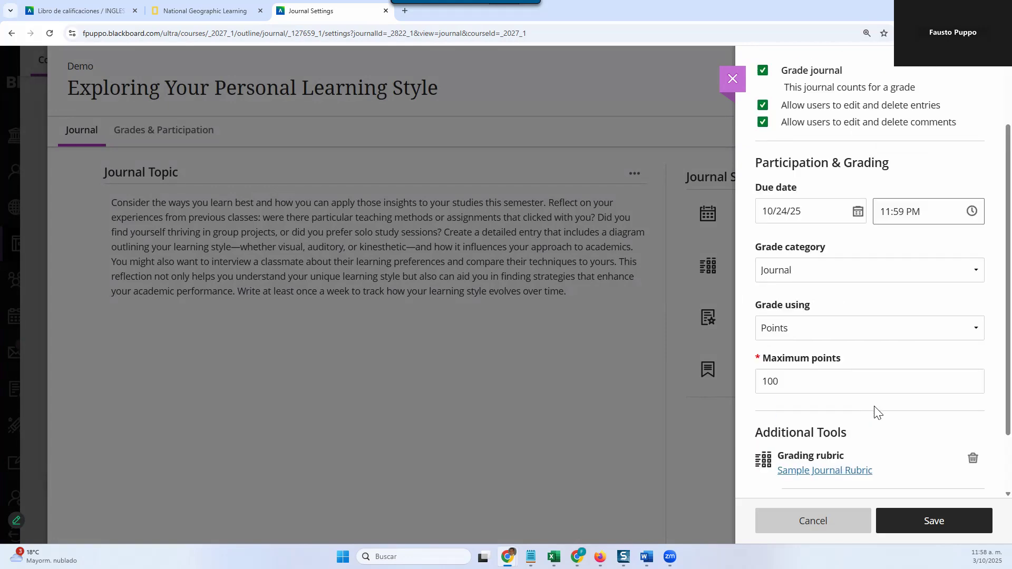
scroll(875, 410, up, 2)
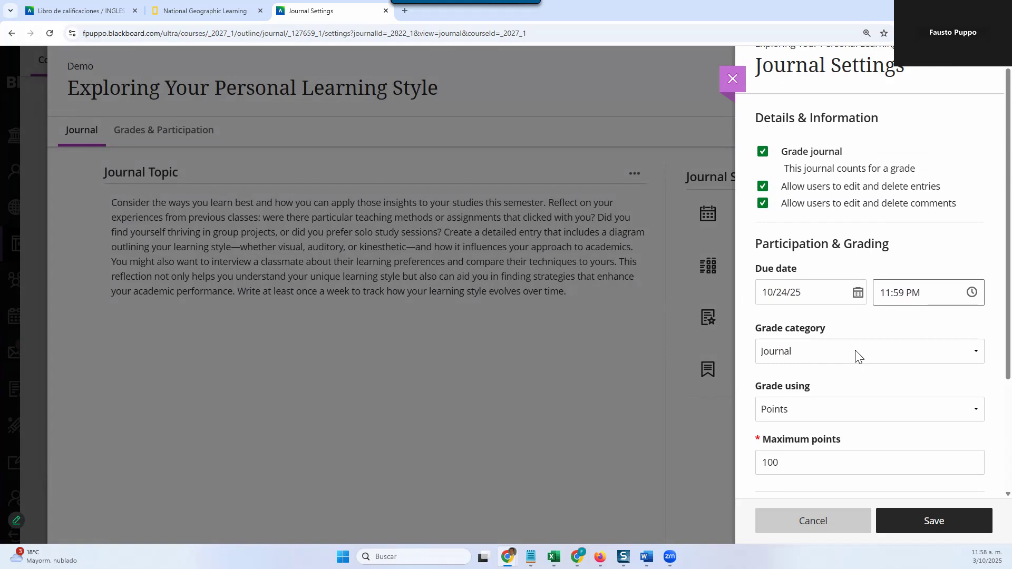
scroll(855, 357, up, 1)
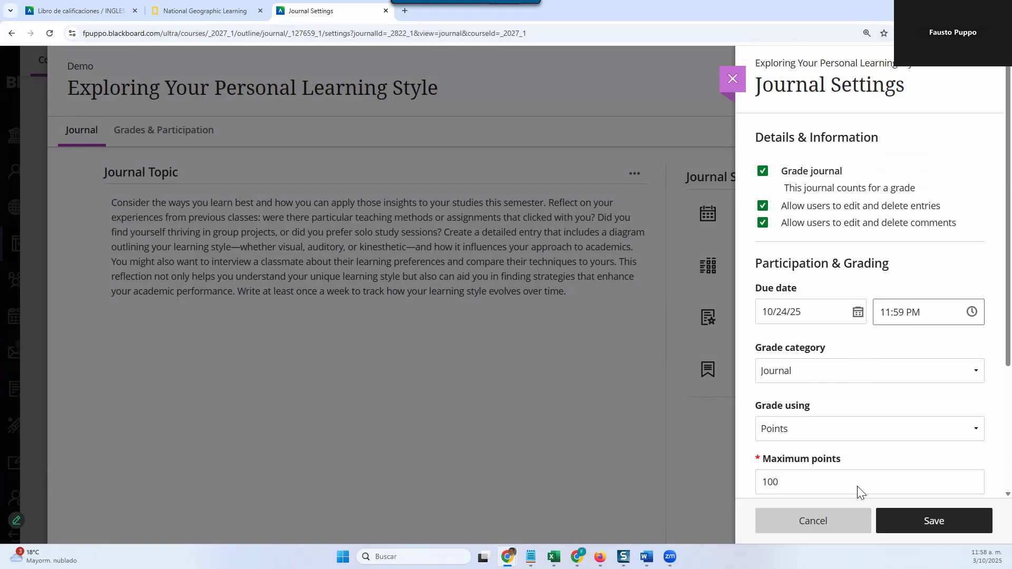
scroll(859, 488, down, 1)
click(845, 526)
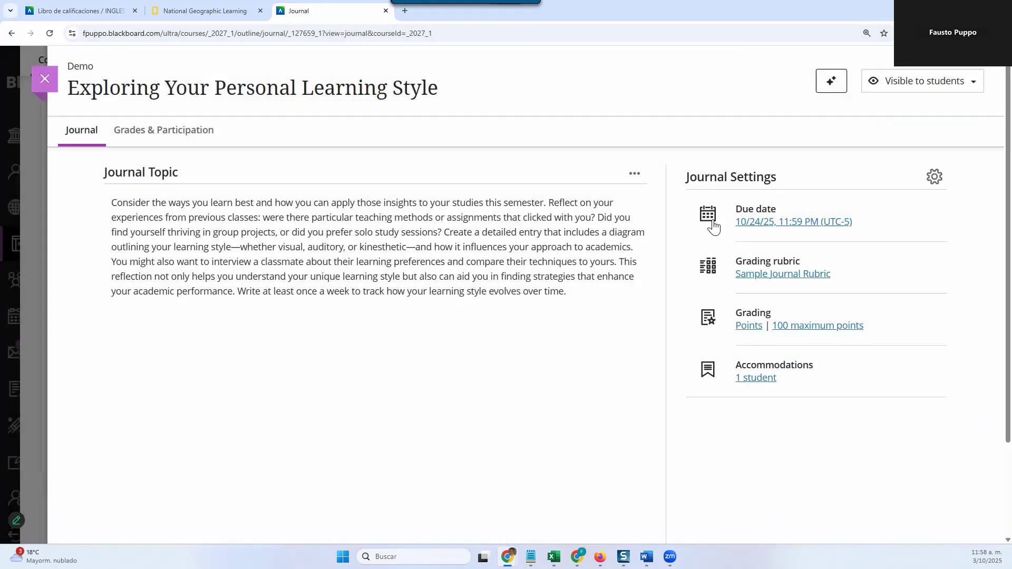
click(44, 79)
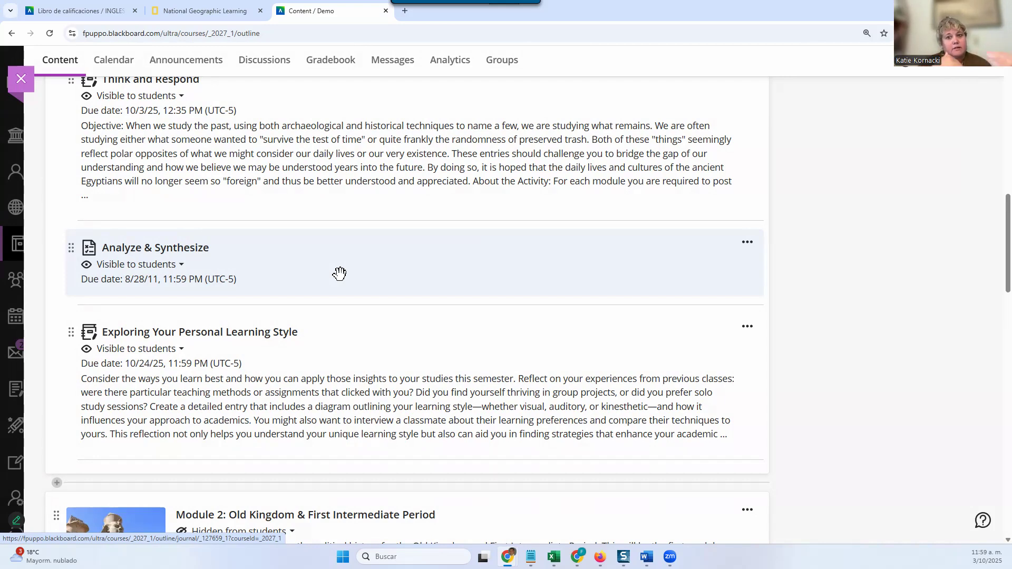
Step: Allow class conversations on the About this Module document in Module 1, save its settings and close the document
scroll(340, 274, up, 8)
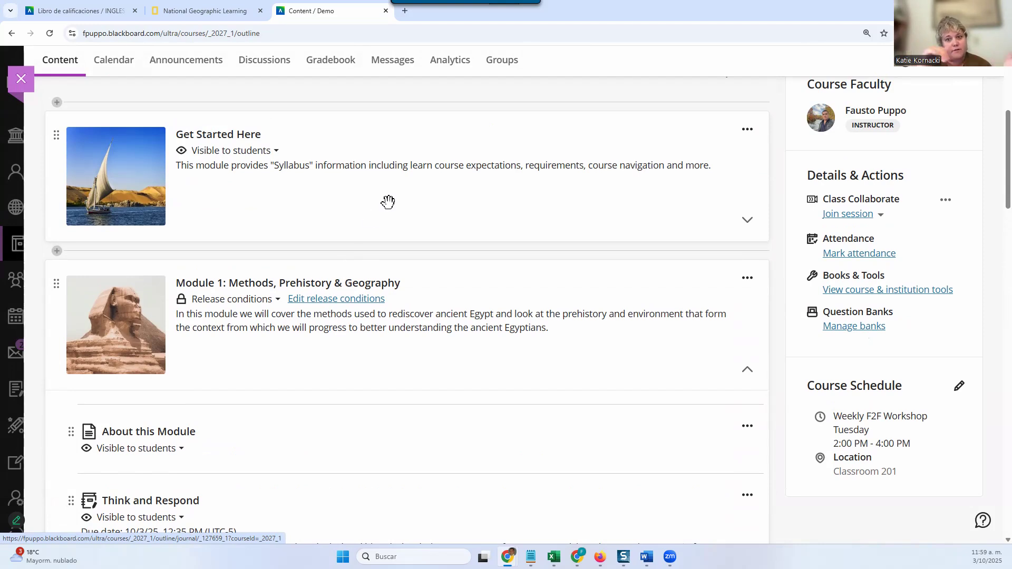
scroll(390, 416, down, 2)
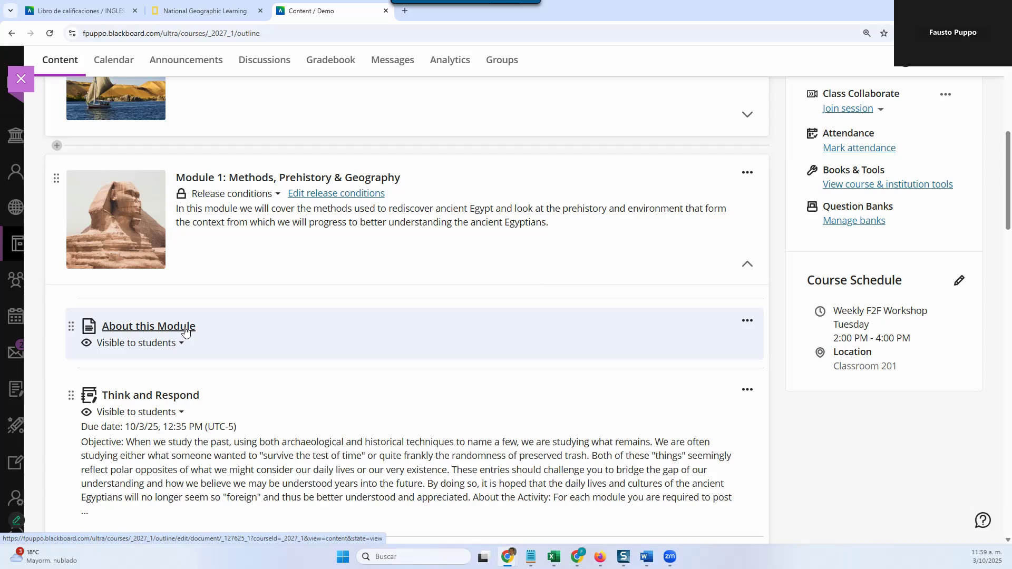
click(123, 328)
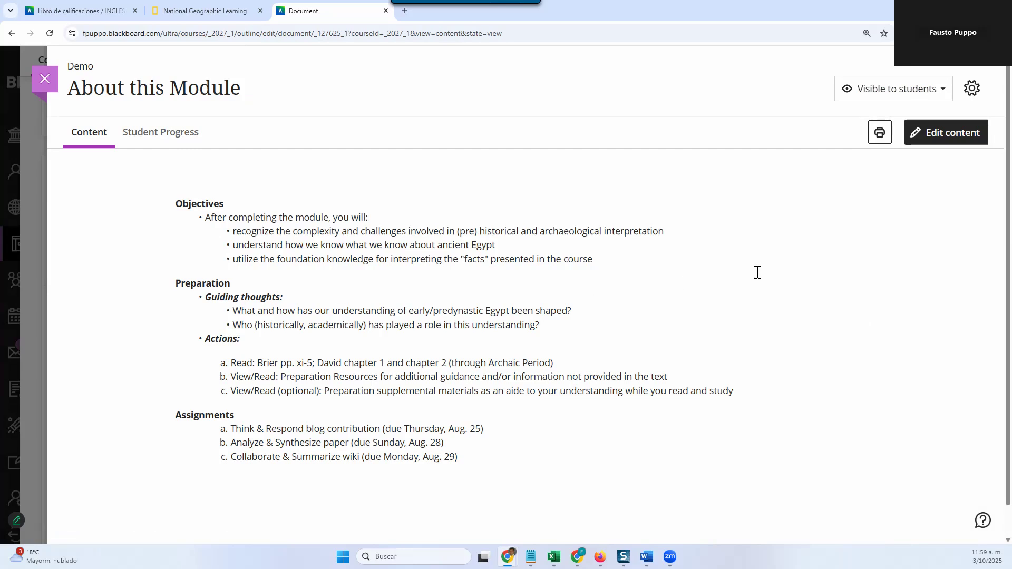
click(973, 90)
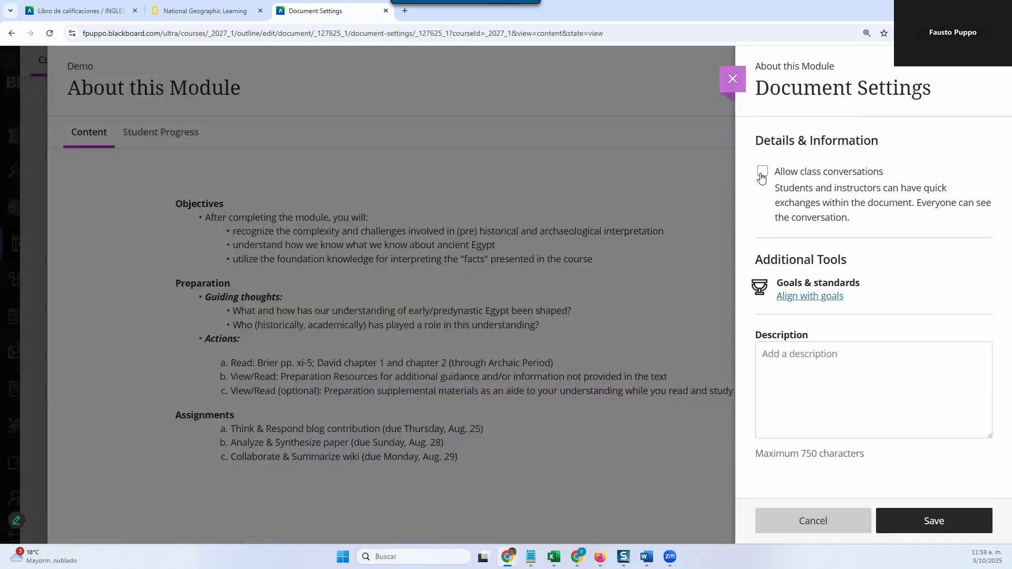
click(763, 172)
click(933, 521)
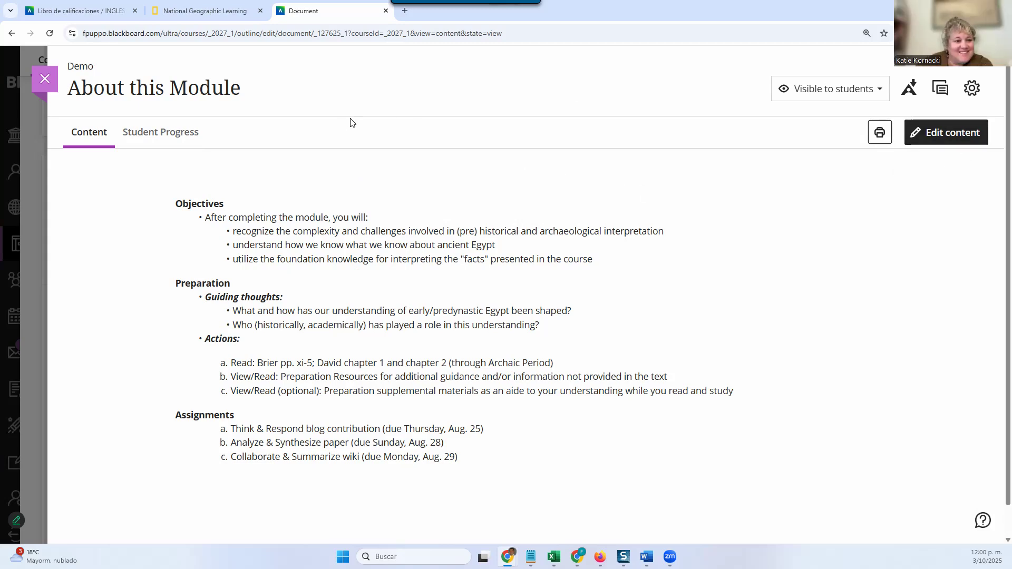
click(46, 80)
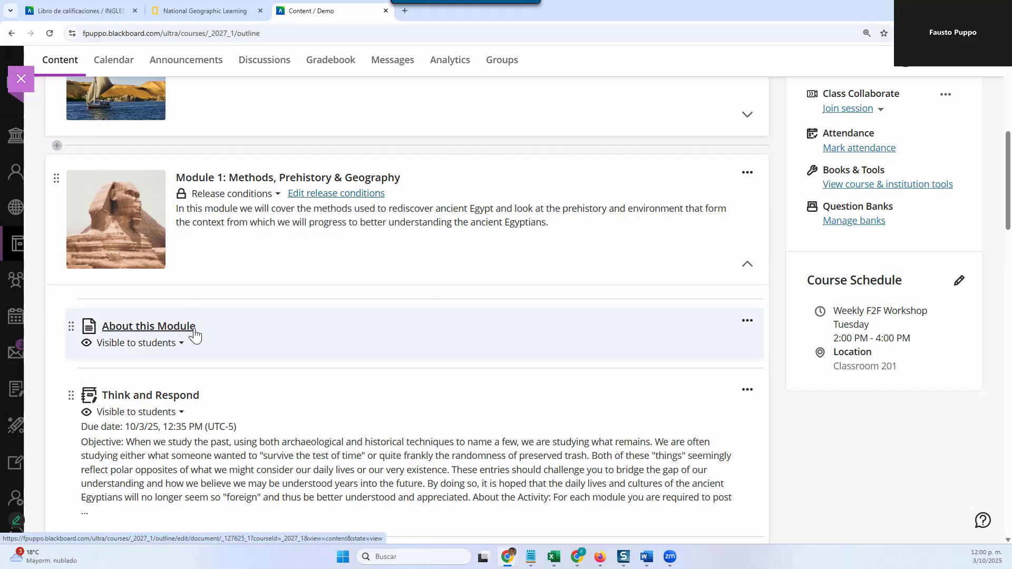
Step: Examine the conversations page of Module 1's About this Module document, and return to the course content
click(194, 329)
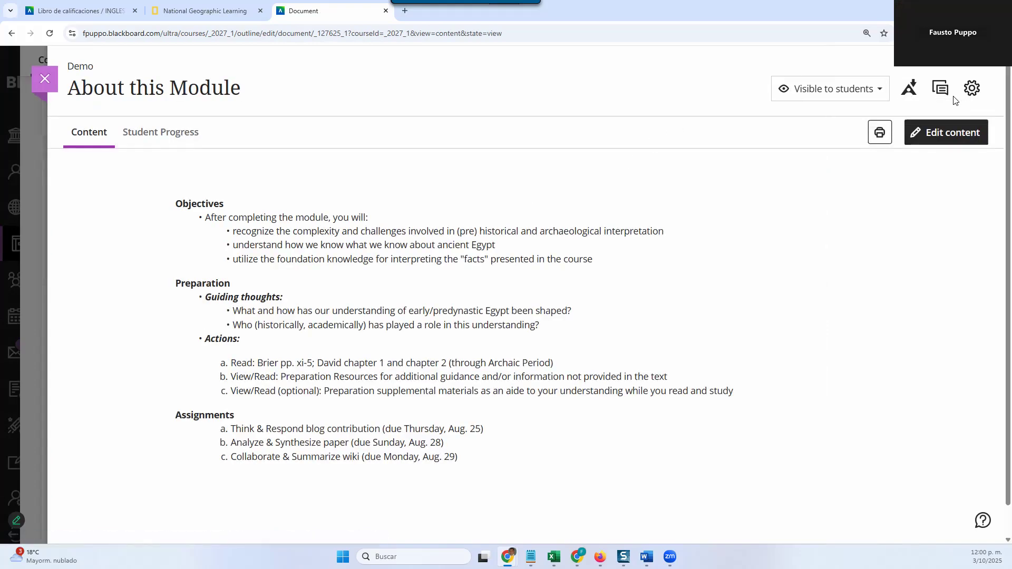
click(941, 90)
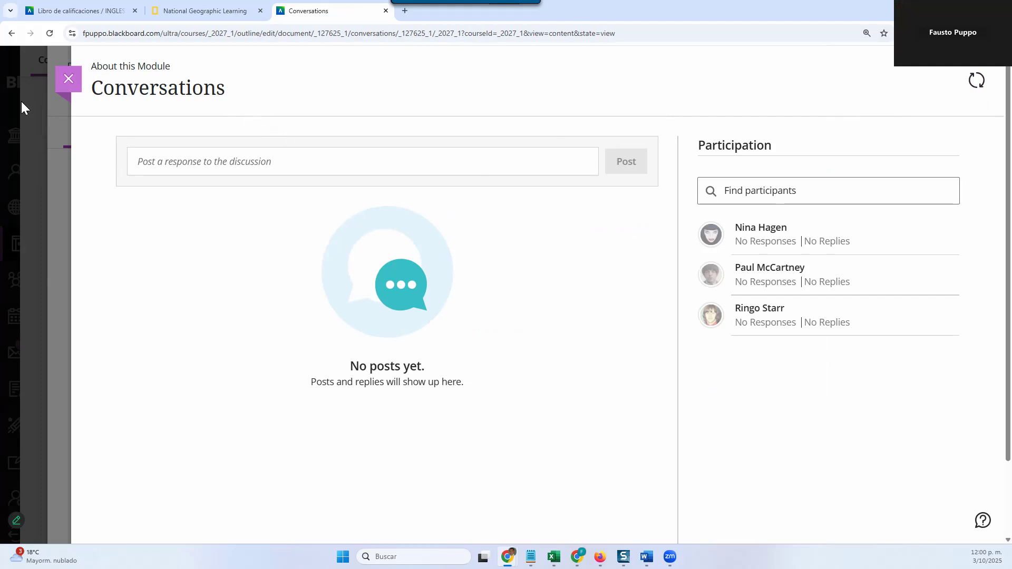
click(68, 80)
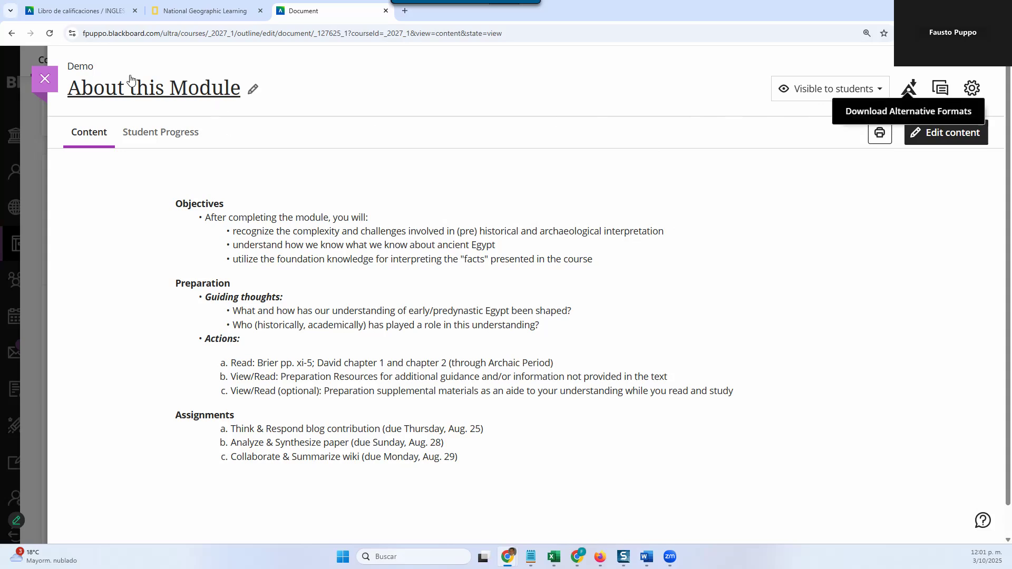
click(33, 80)
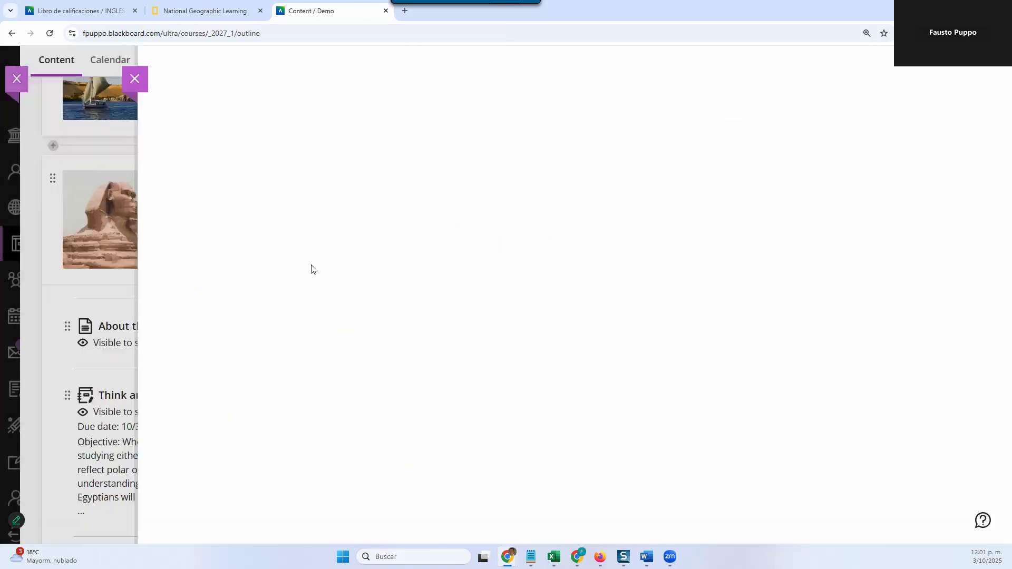